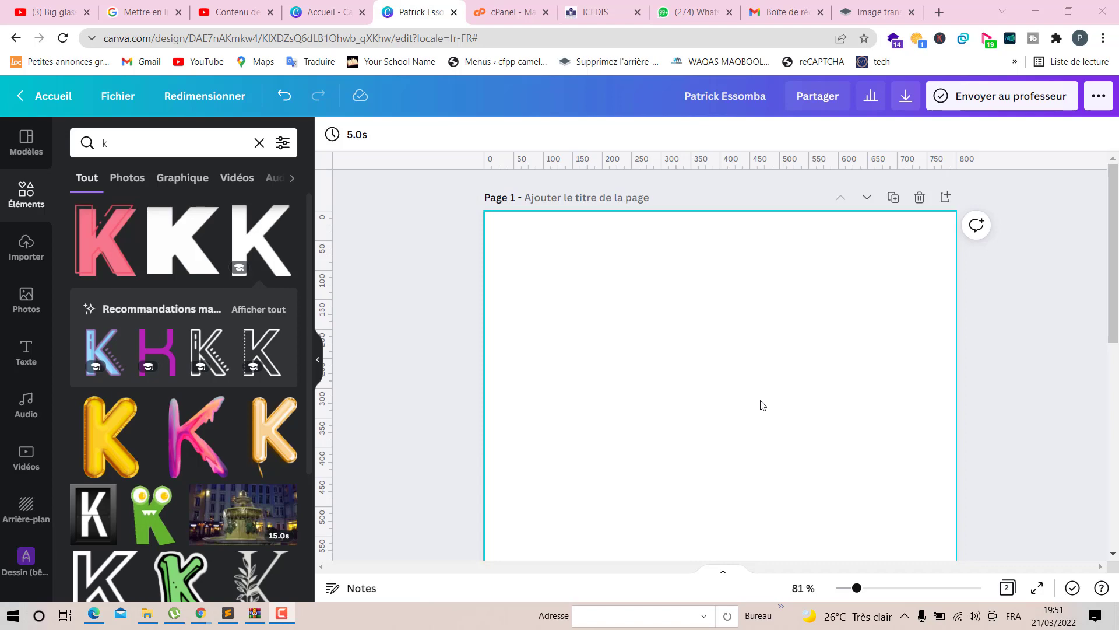
- Preview the finished page 2 glass composite in full-screen presentation mode, then exit it
scroll(1082, 340, "down", 7)
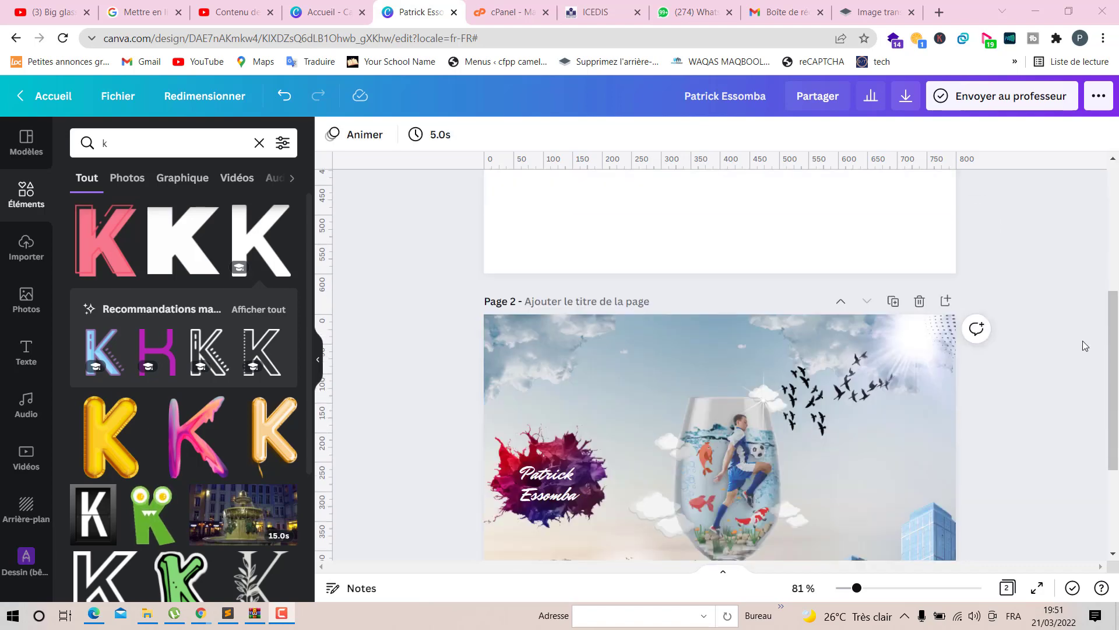
scroll(1083, 342, "up", 2)
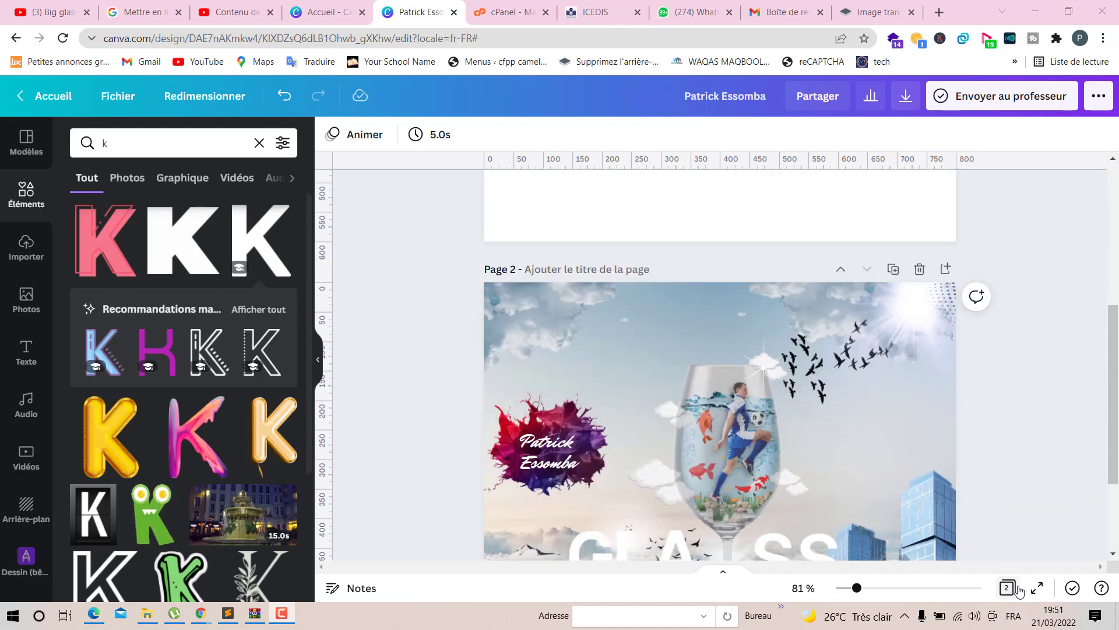
left_click(1036, 589)
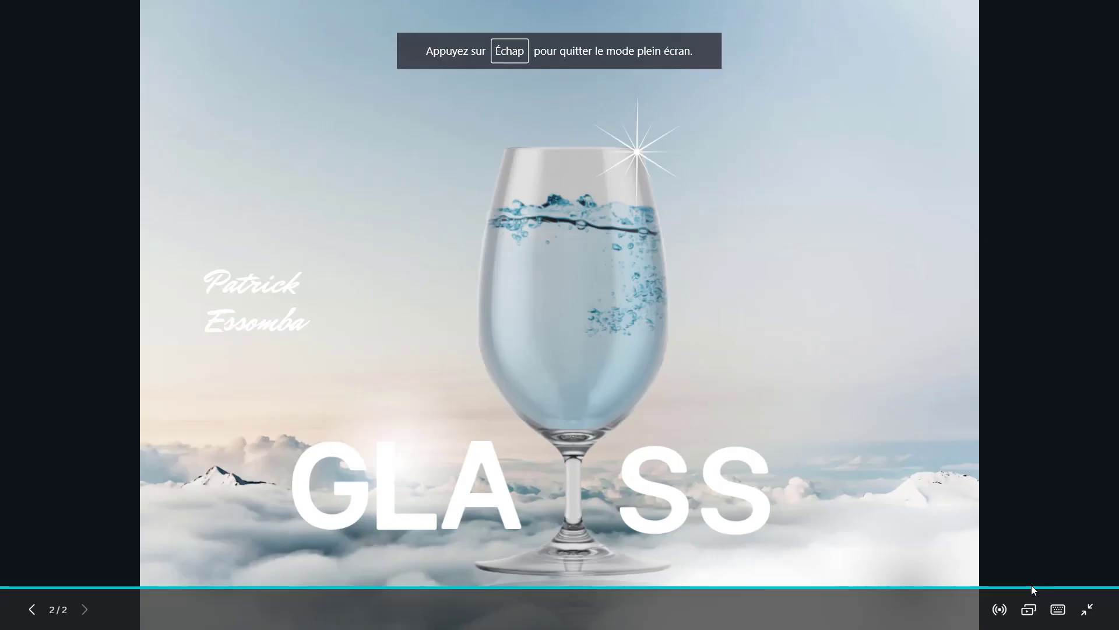
left_click(1082, 446)
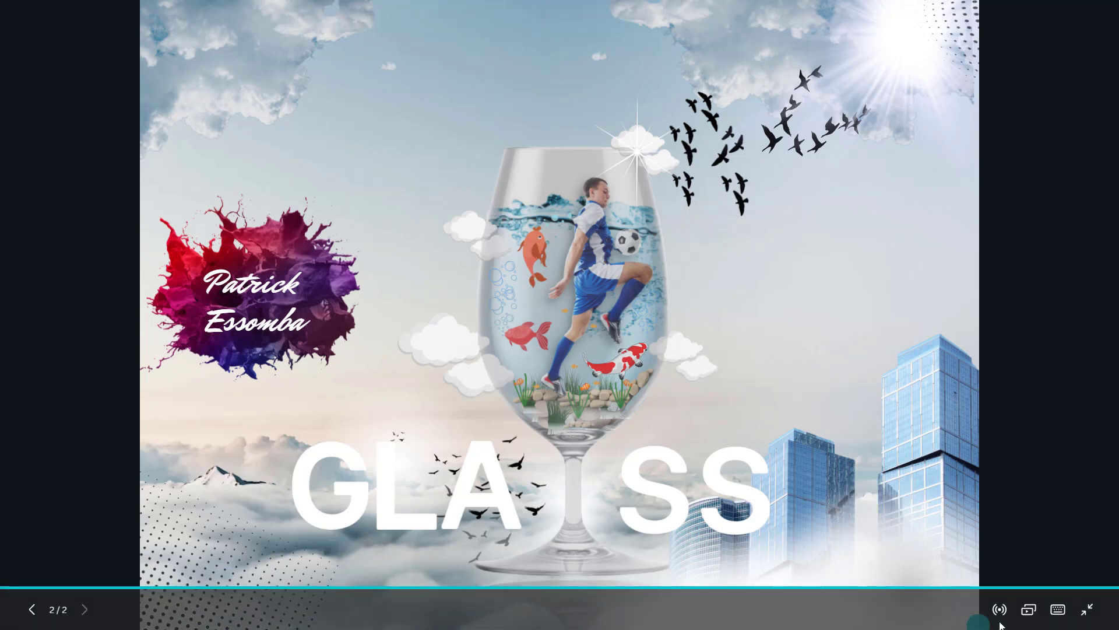
key("Escape")
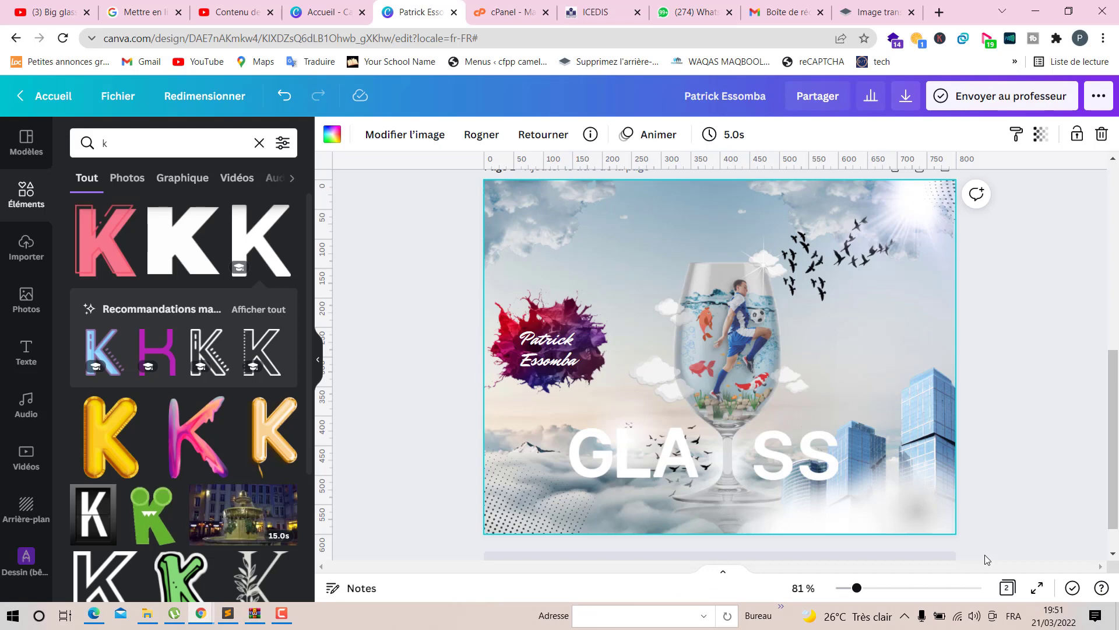
- Return to blank page 1 and search the elements library for glass
scroll(984, 555, "up", 1)
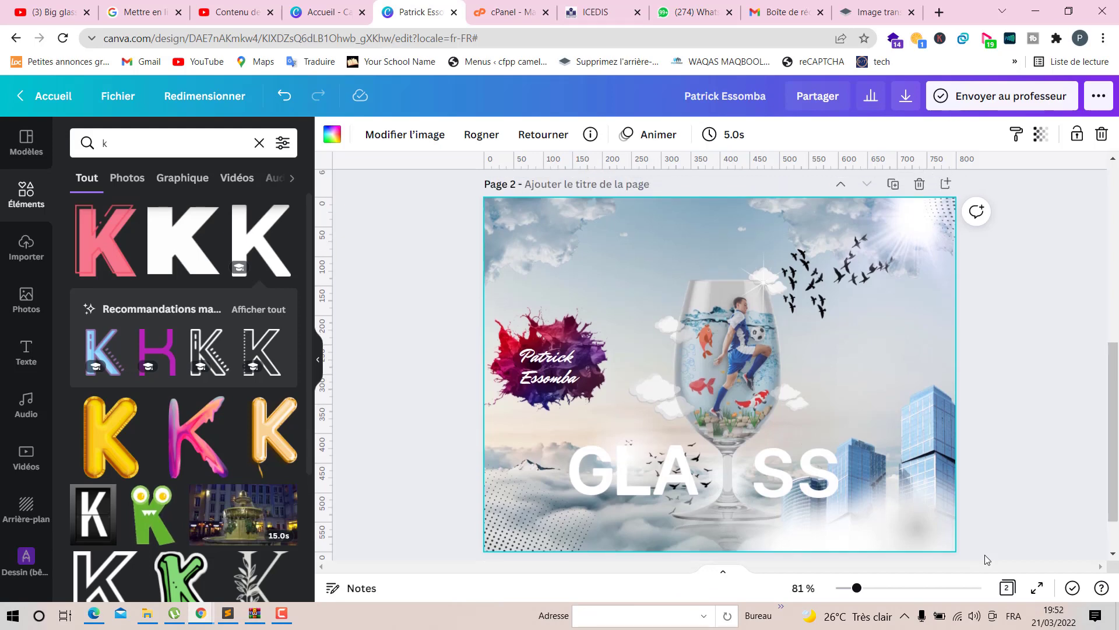
scroll(984, 560, "up", 7)
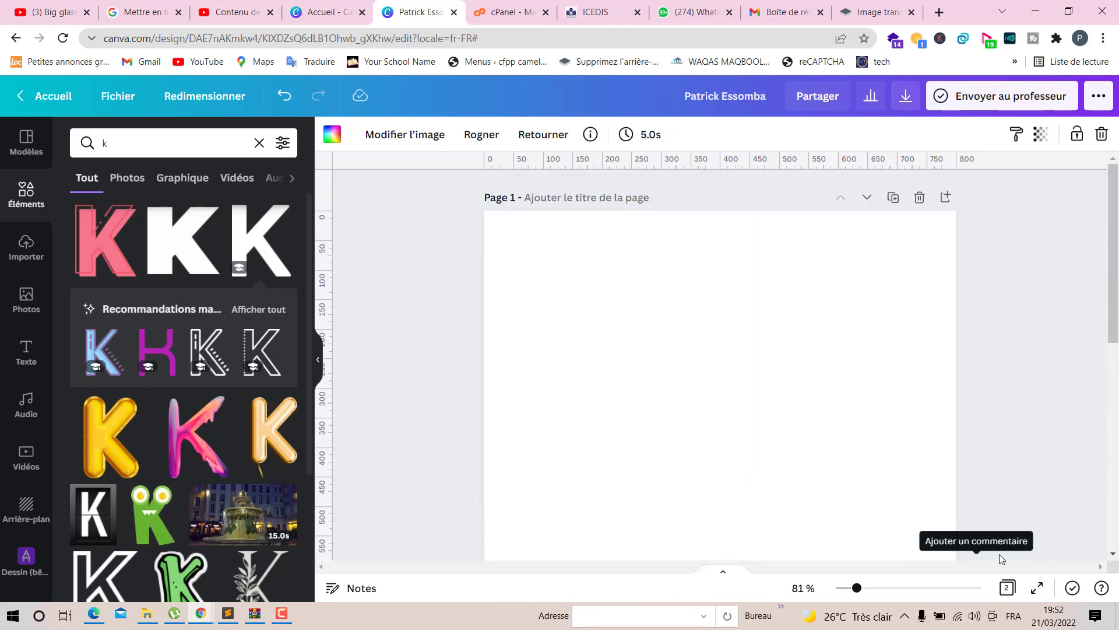
left_click(999, 326)
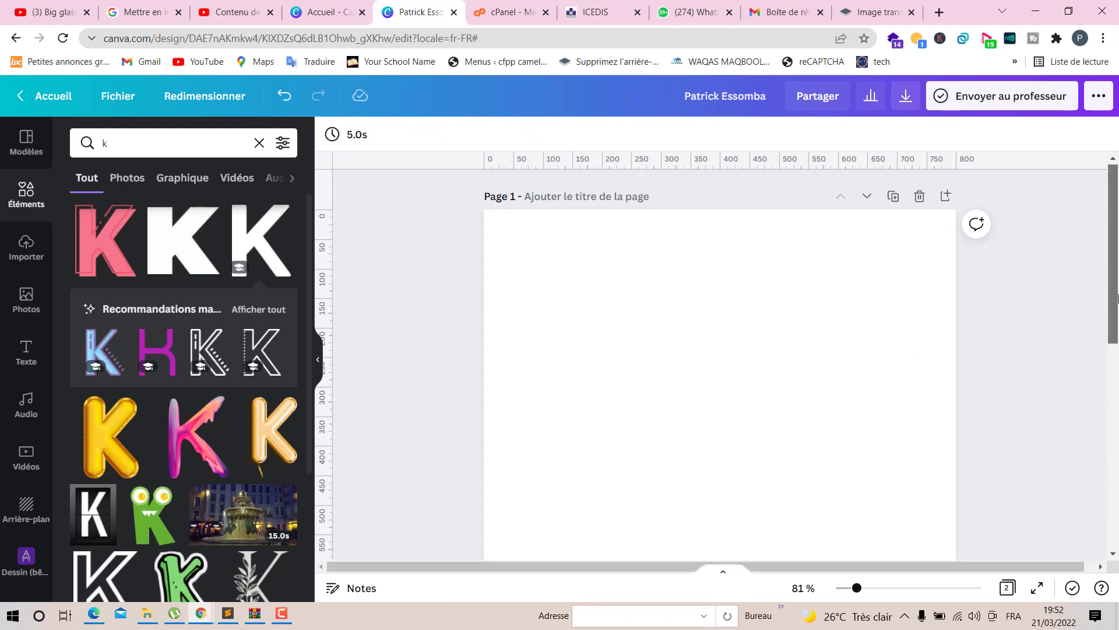
mouse_move(1118, 298)
left_mouse_down()
mouse_move(1118, 363)
mouse_move(1118, 298)
left_mouse_up()
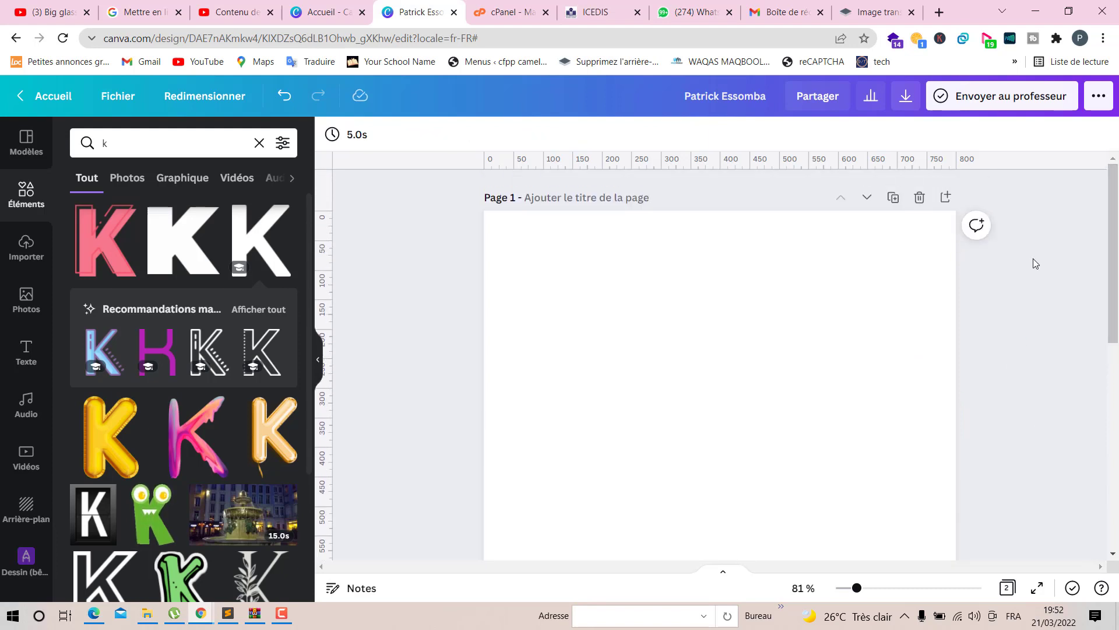
left_click(259, 144)
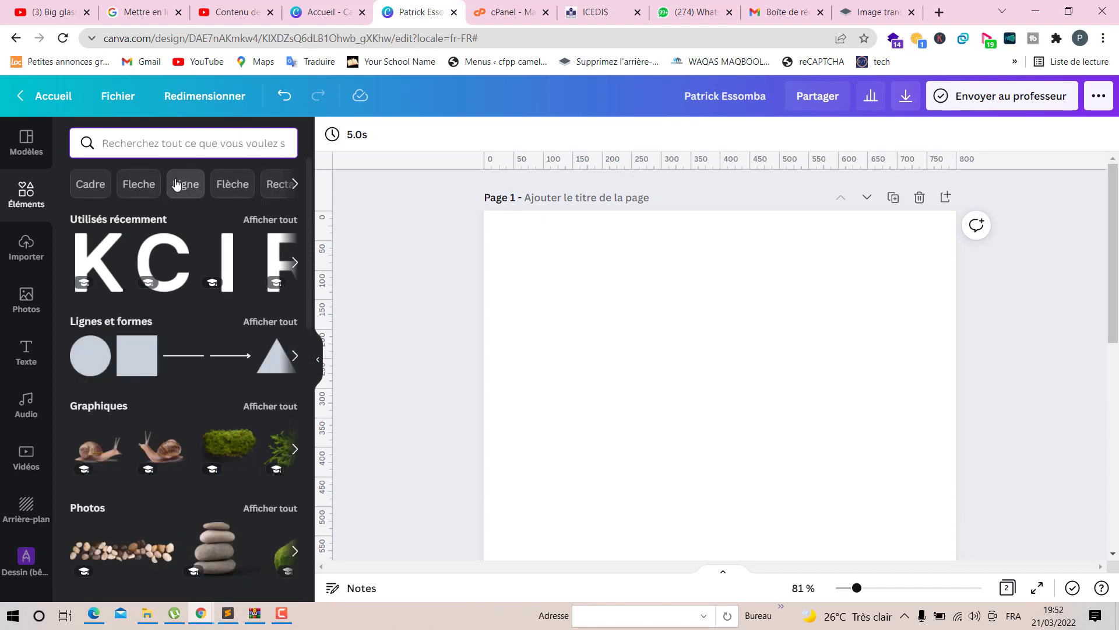
type("glass")
key("Return")
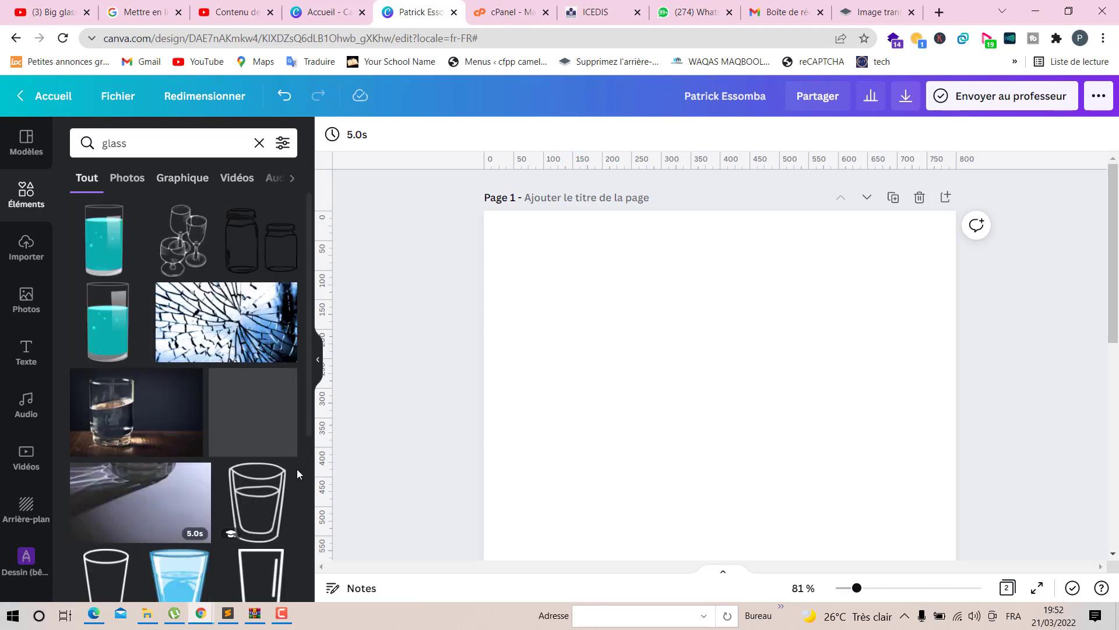
- Add the clear wine glass graphic from the results to page 1
scroll(223, 440, "down", 1)
scroll(223, 440, "up", 1)
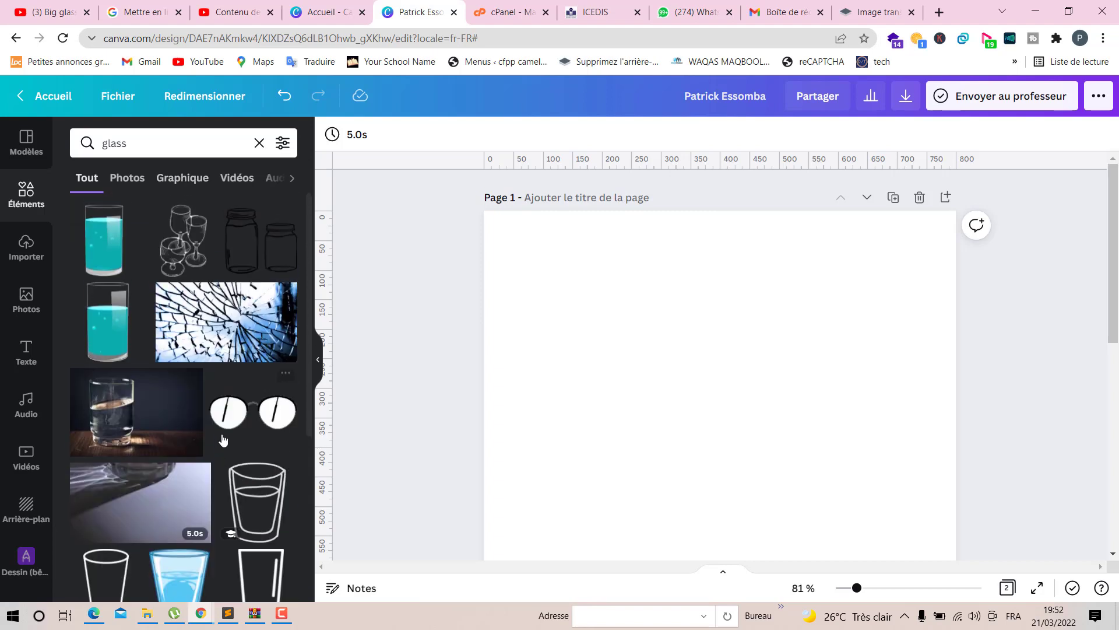
scroll(223, 440, "down", 6)
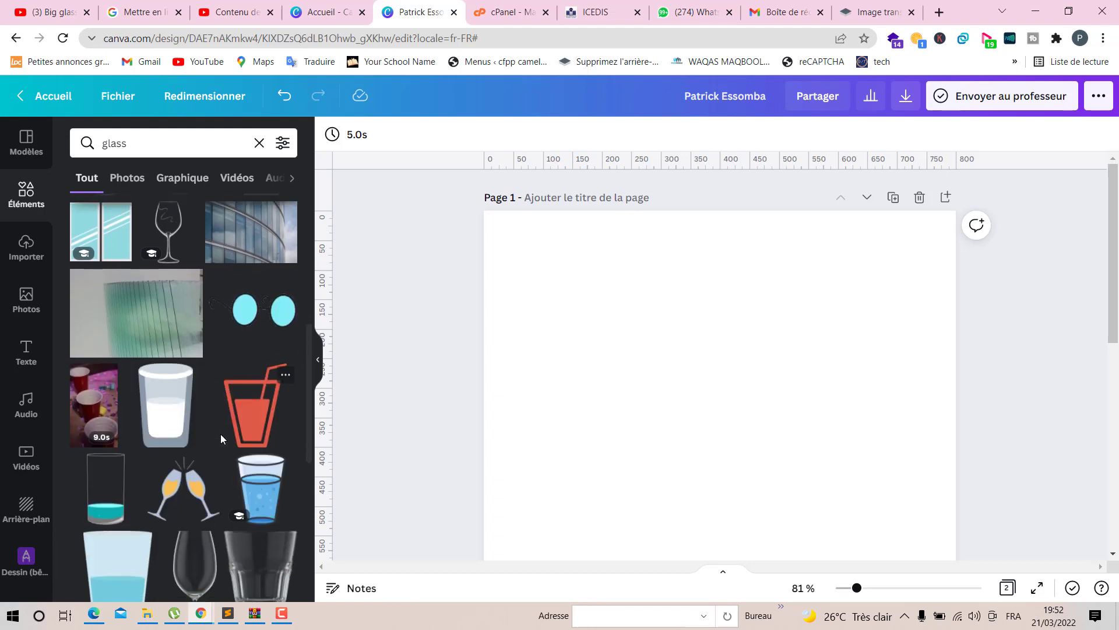
scroll(220, 439, "down", 3)
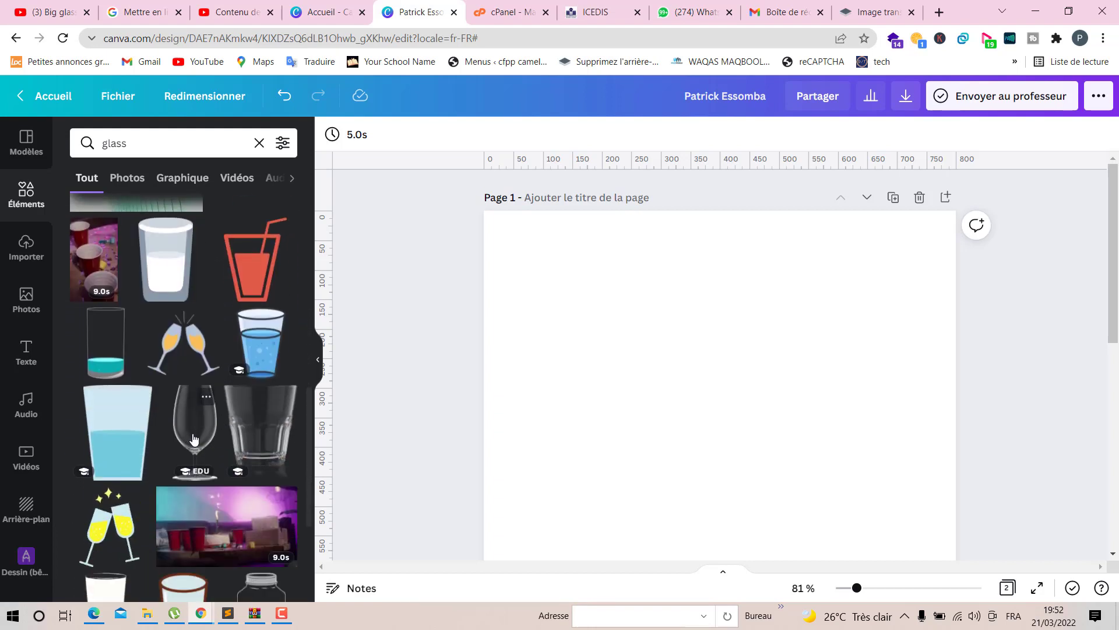
left_click(194, 439)
- Move the wine glass slightly down and to the left on page 1
scroll(697, 495, "down", 1)
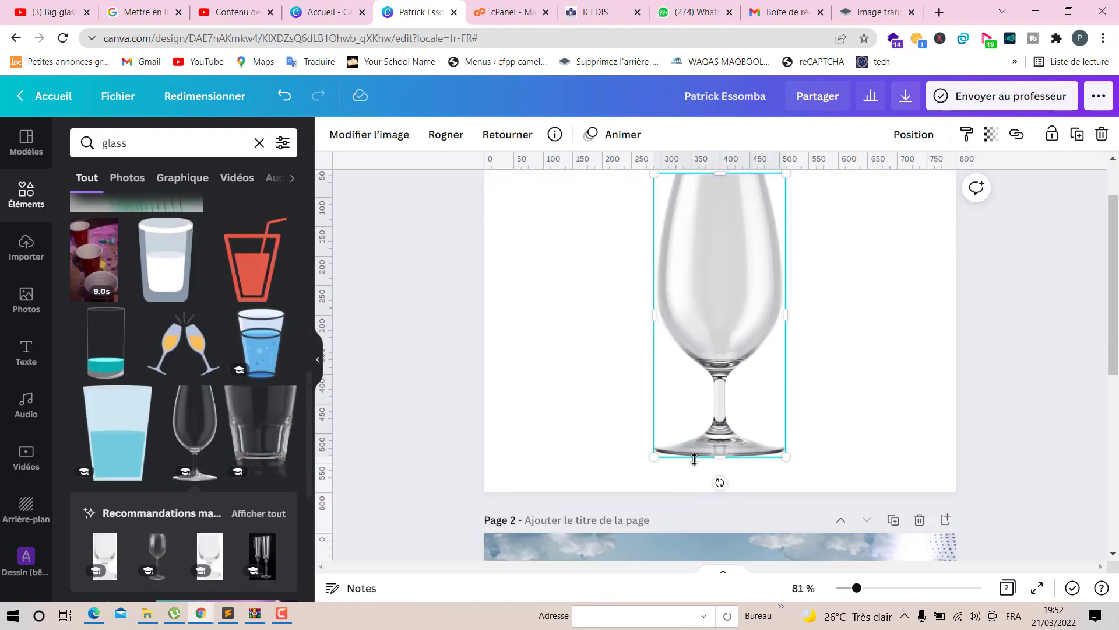
left_click_drag(705, 379, 693, 386)
scroll(727, 389, "up", 2)
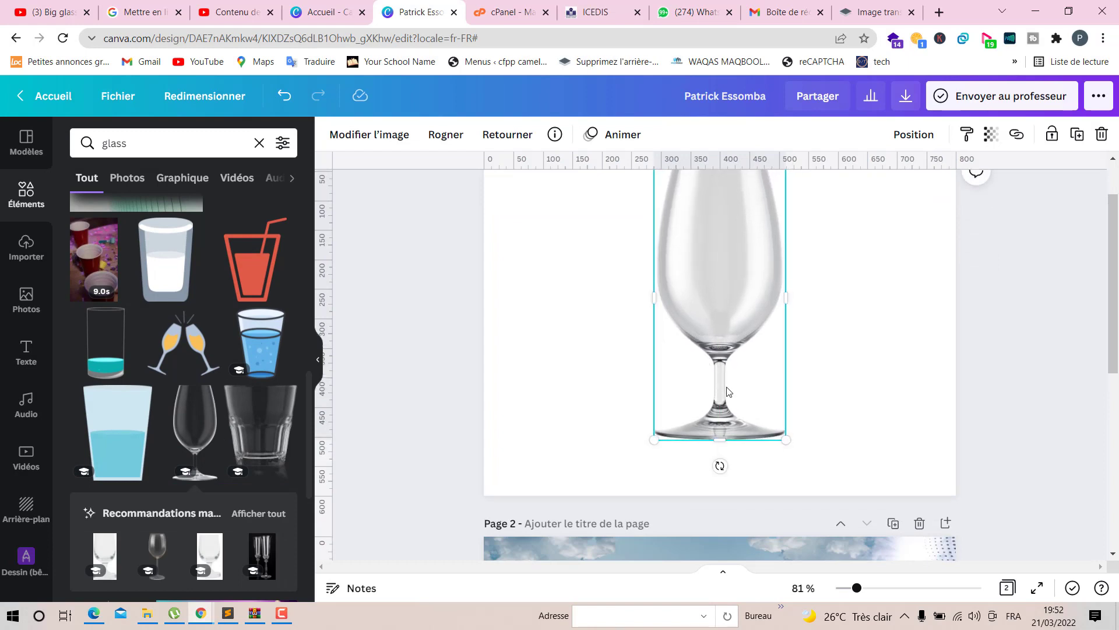
left_click(864, 349)
left_click(702, 383)
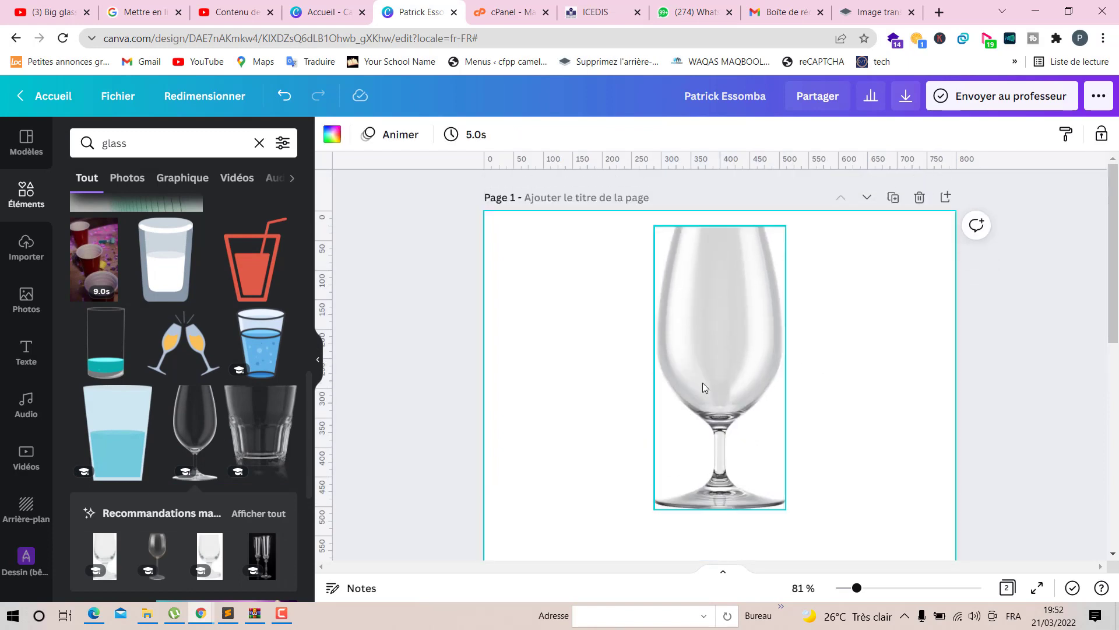
- Search the photo library for water
left_click(25, 293)
left_click(216, 144)
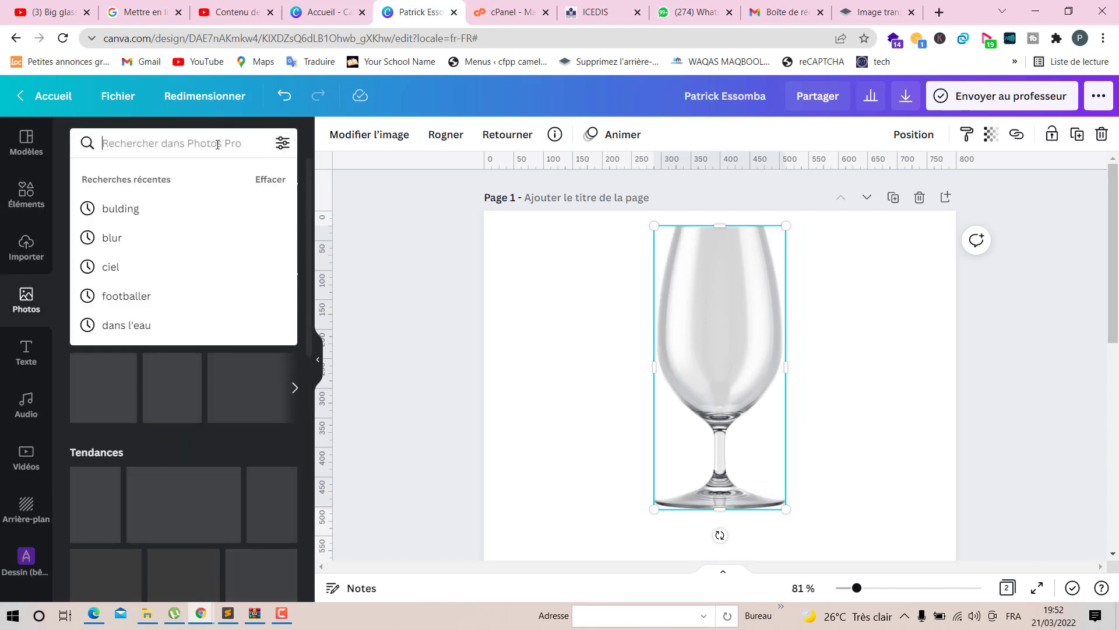
type("w")
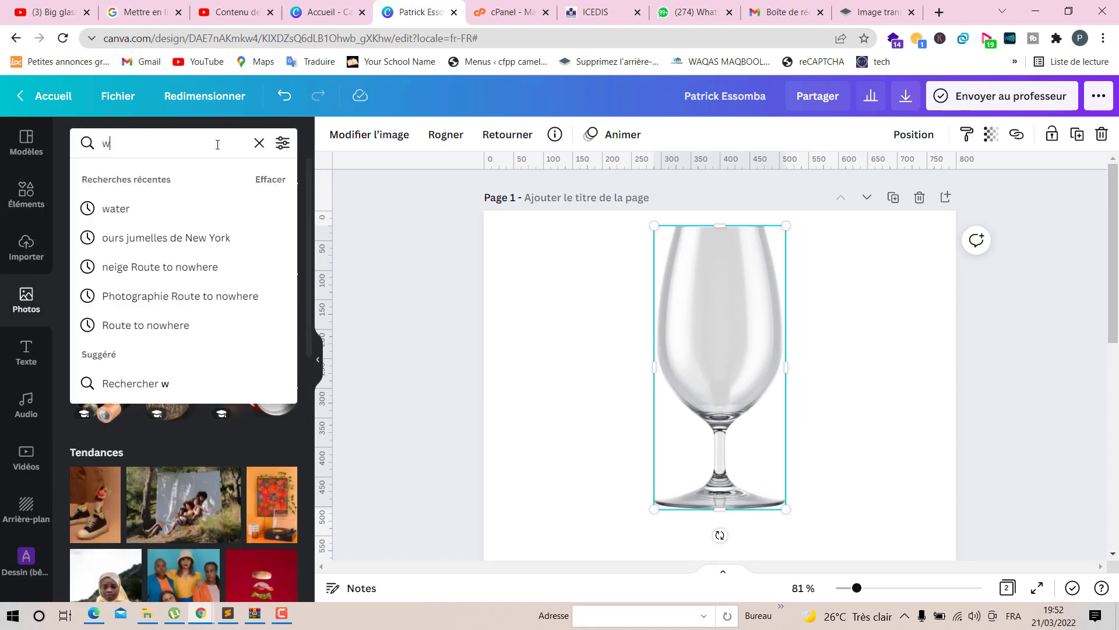
type("ate")
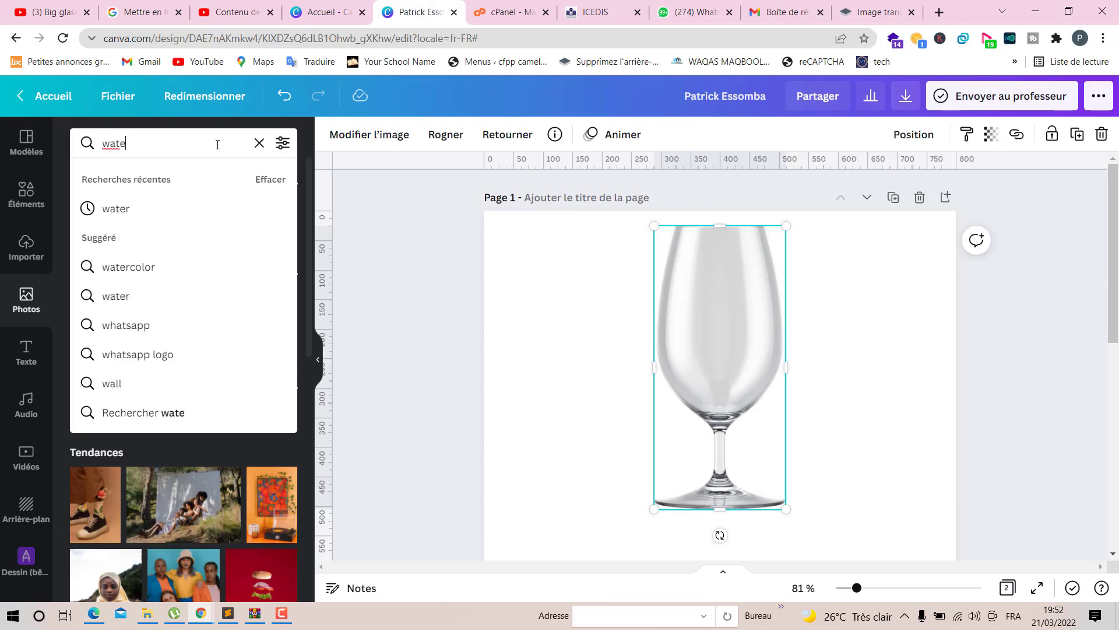
type("r")
key("Return")
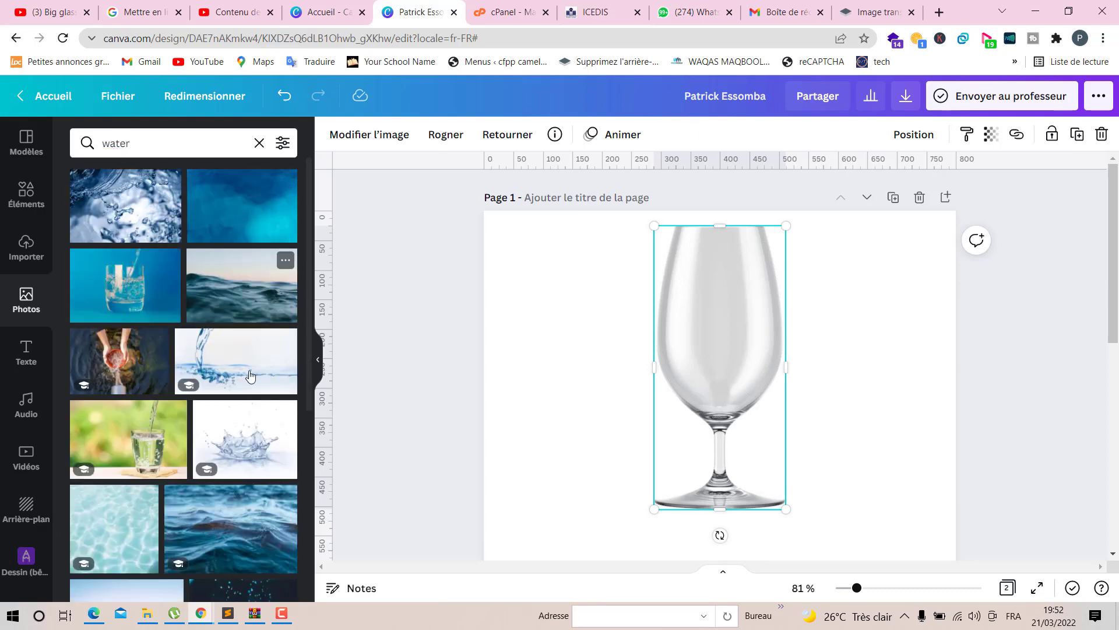
- Add a calm water surface photo to page 1
scroll(239, 395, "down", 1)
scroll(240, 396, "down", 4)
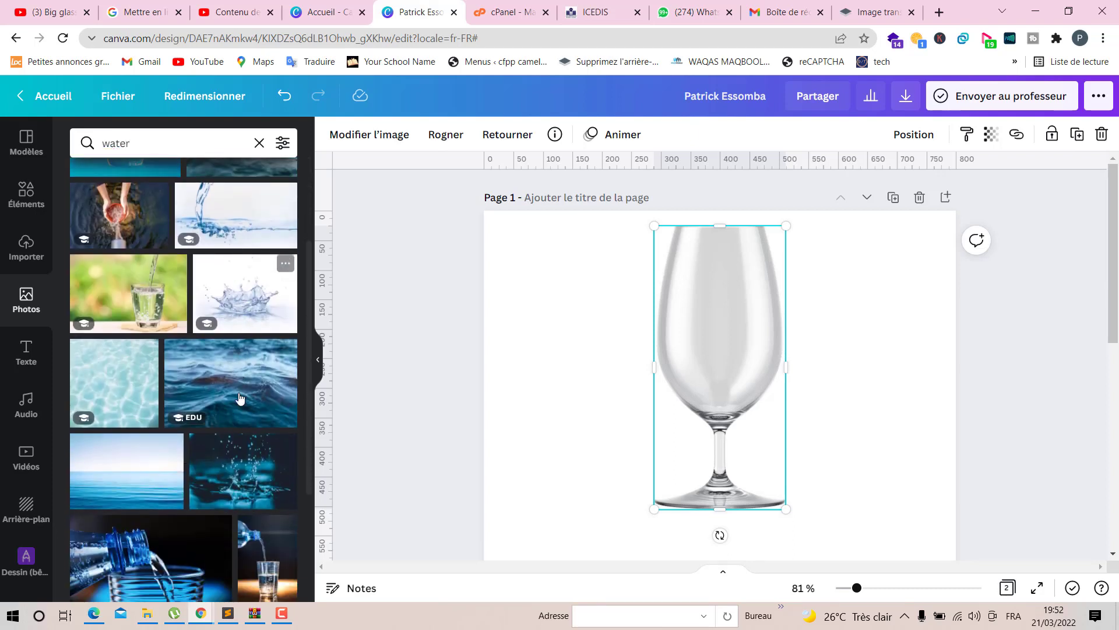
scroll(233, 412, "down", 2)
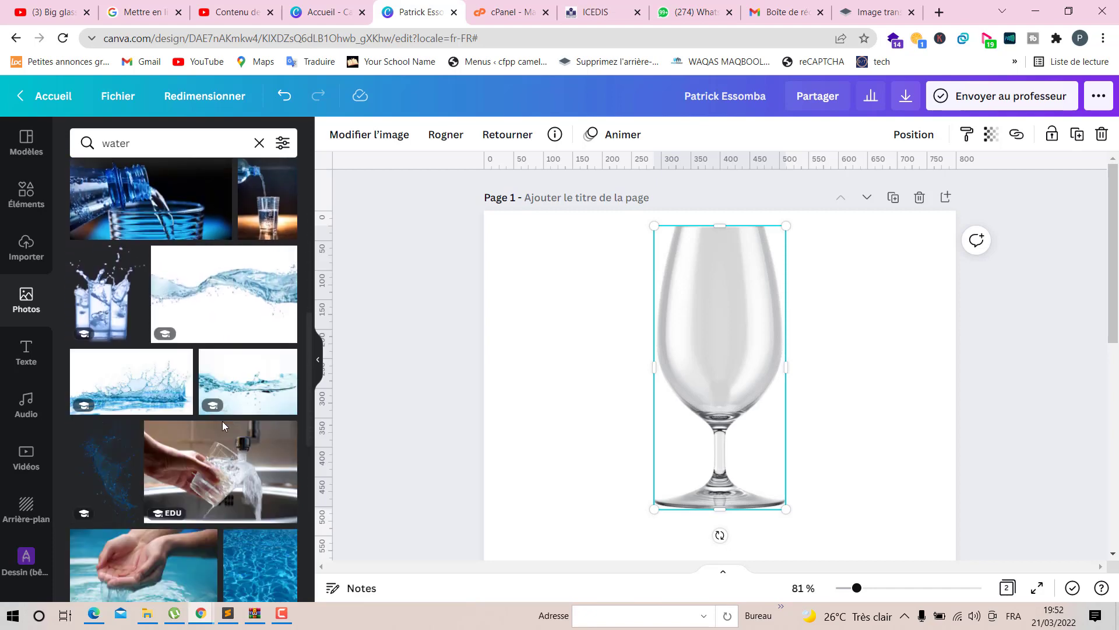
scroll(222, 421, "down", 4)
scroll(223, 428, "down", 2)
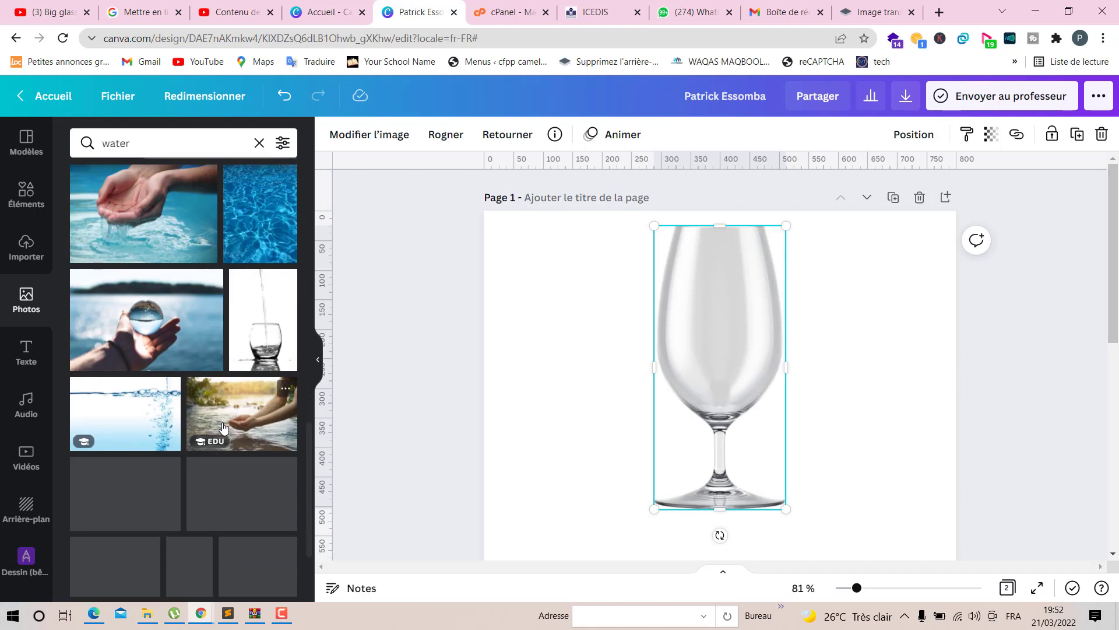
scroll(170, 465, "down", 1)
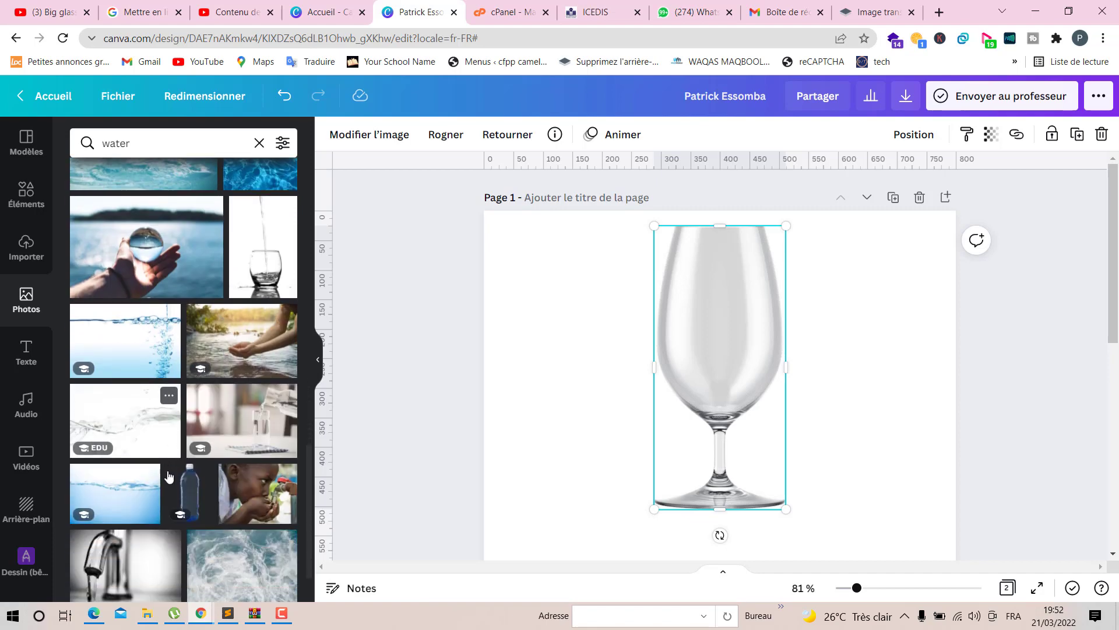
left_click(129, 502)
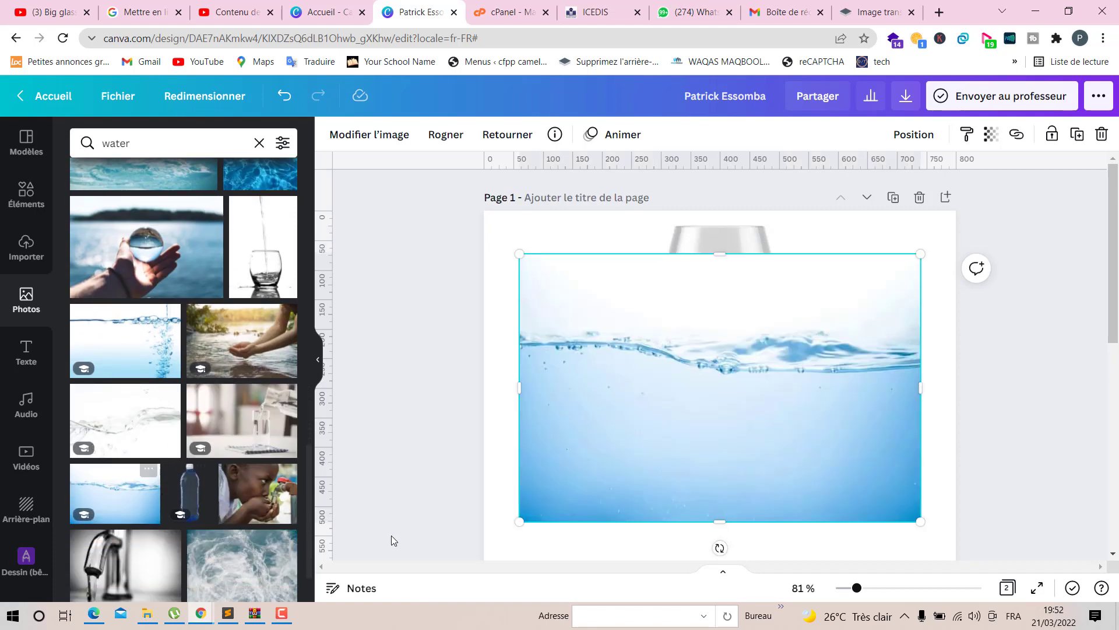
- Drop a water splash photo from the results onto the water photo to replace it
scroll(664, 487, "down", 8)
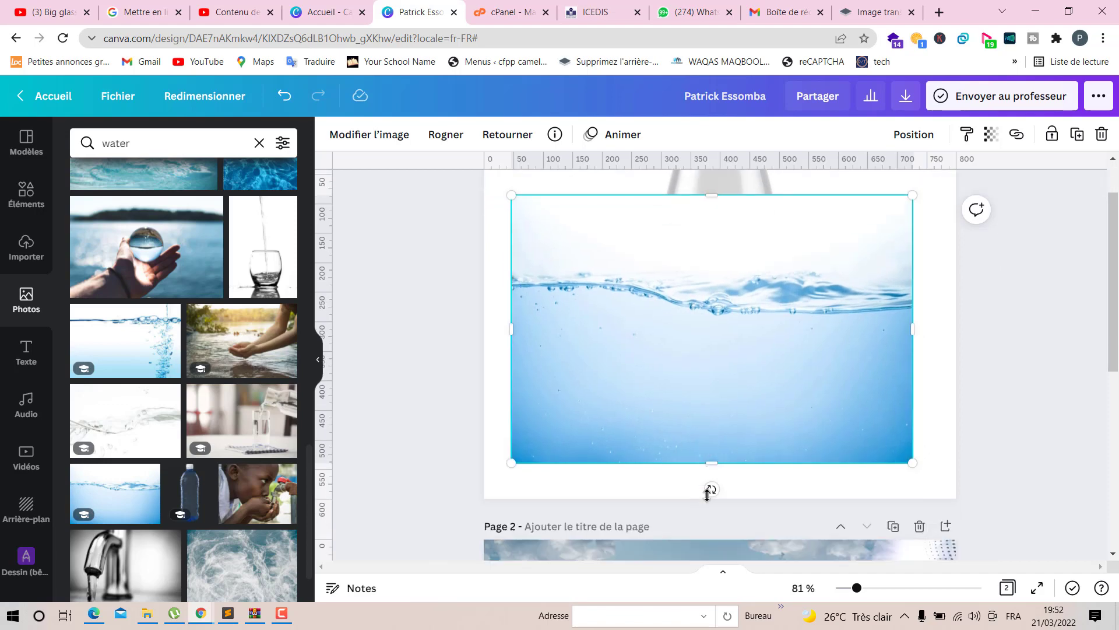
scroll(704, 496, "up", 7)
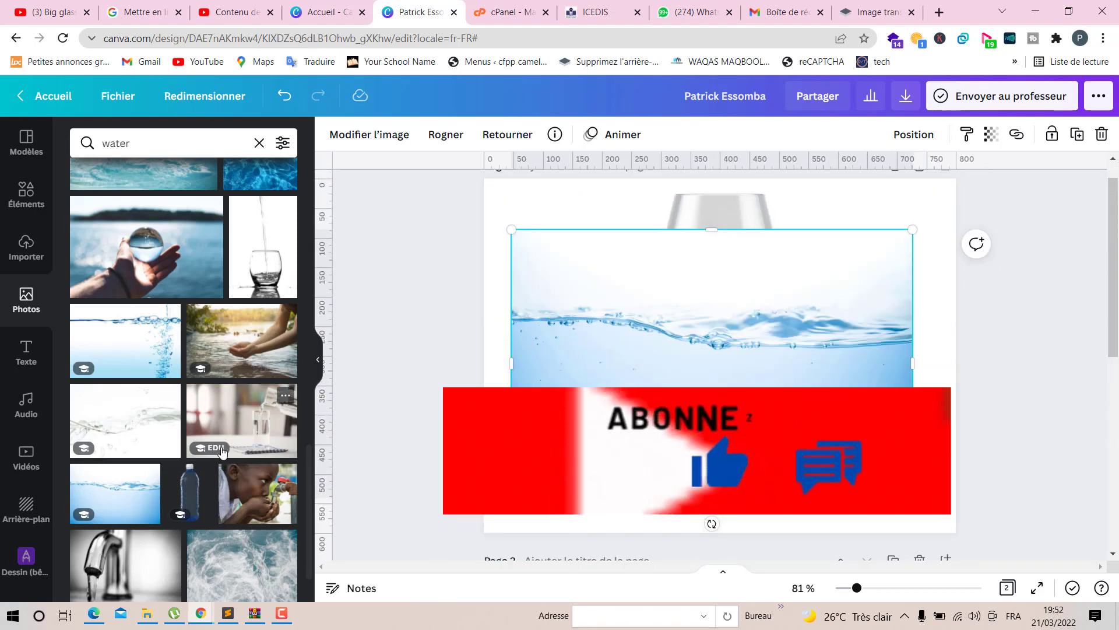
scroll(221, 446, "down", 4)
scroll(221, 452, "down", 4)
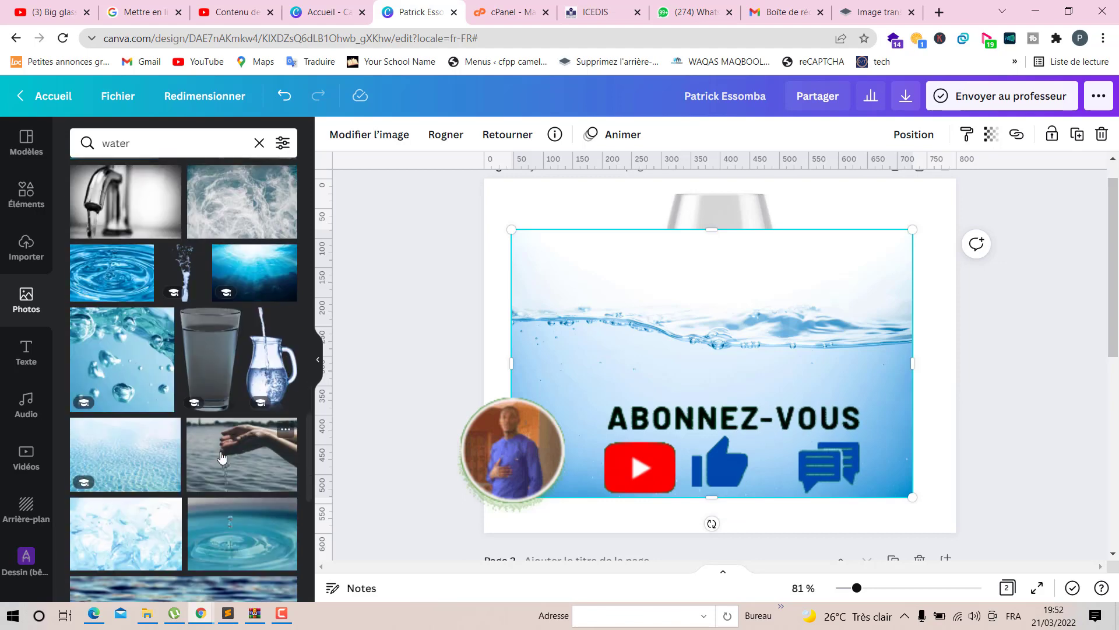
scroll(222, 456, "down", 5)
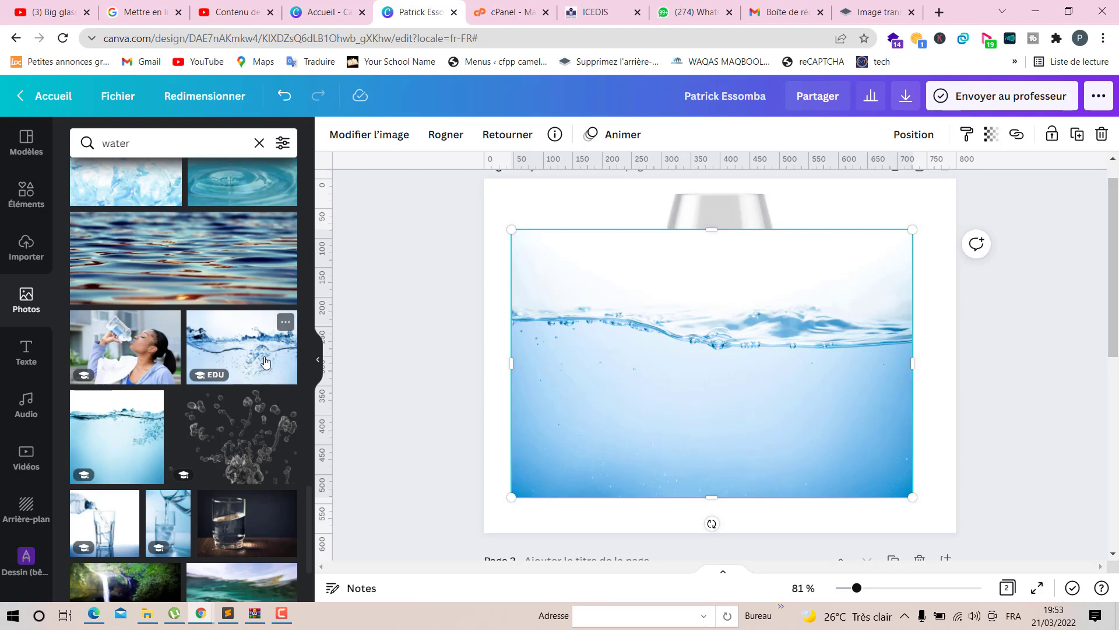
left_click_drag(255, 353, 746, 419)
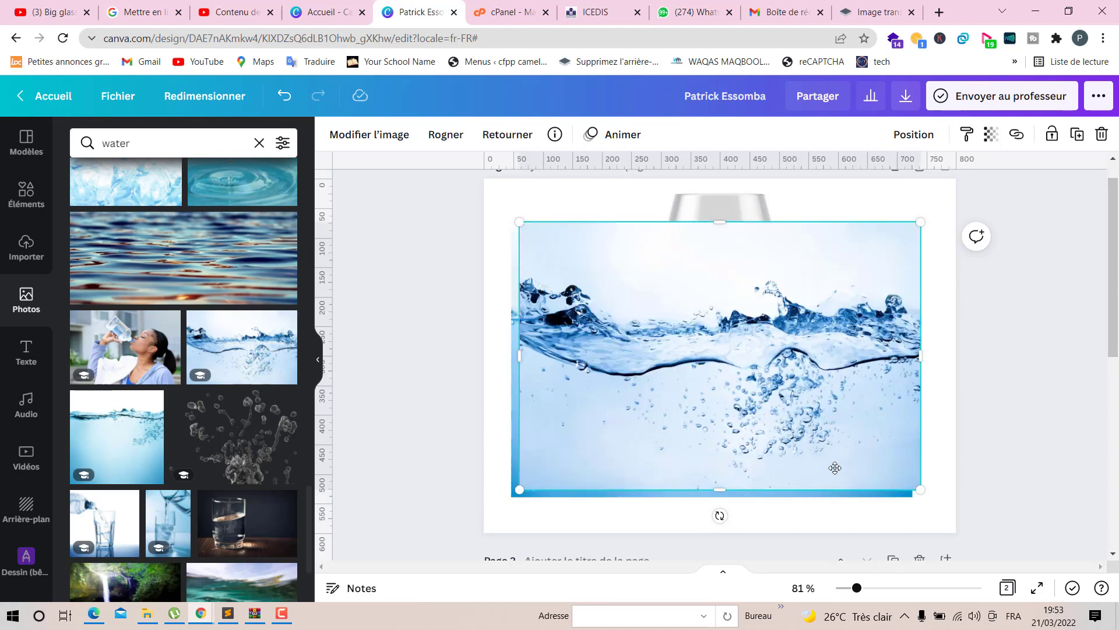
- Delete the selected photo and move the remaining water splash photo to span the page behind the glass
key("Delete")
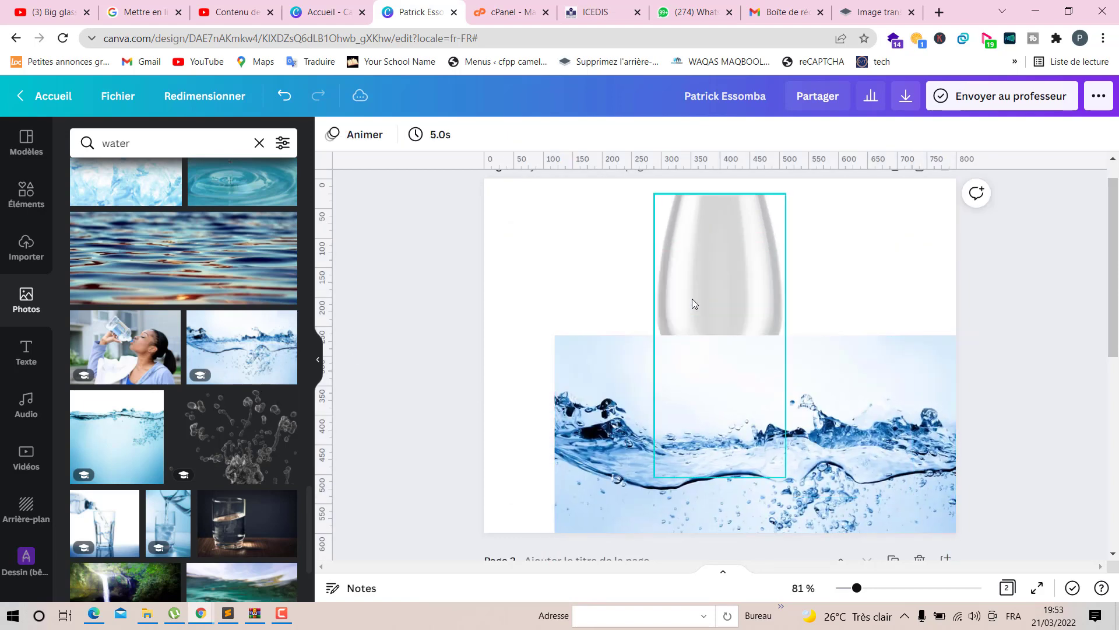
left_click_drag(824, 507, 796, 400)
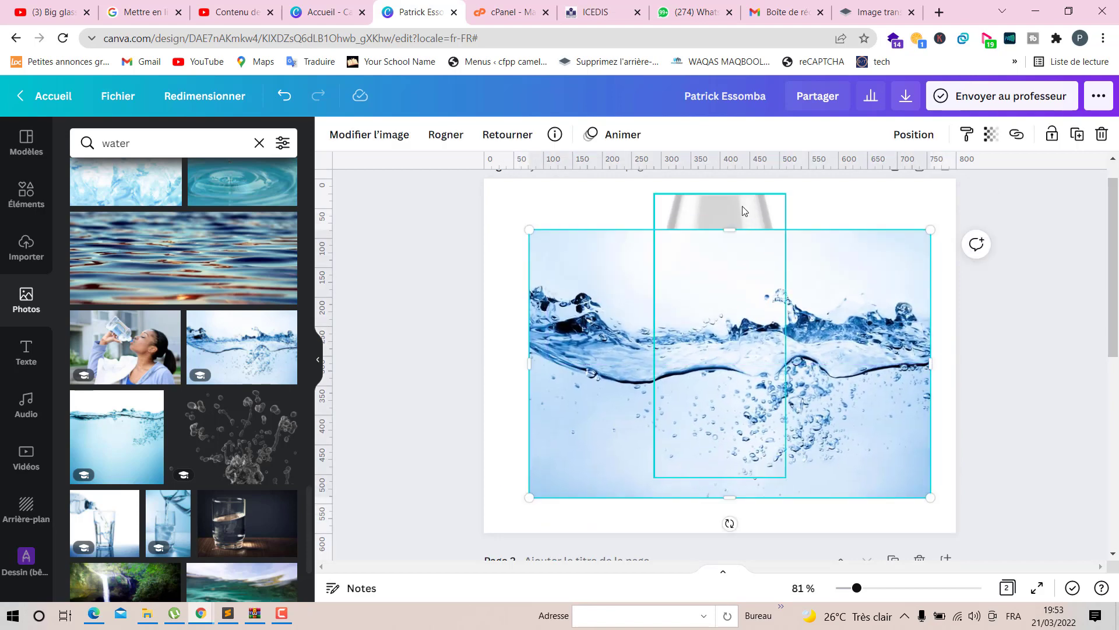
- Nudge the wine glass and bring it forward in front of the water photo
mouse_move(745, 210)
left_mouse_down()
mouse_move(759, 212)
mouse_move(754, 222)
left_mouse_up()
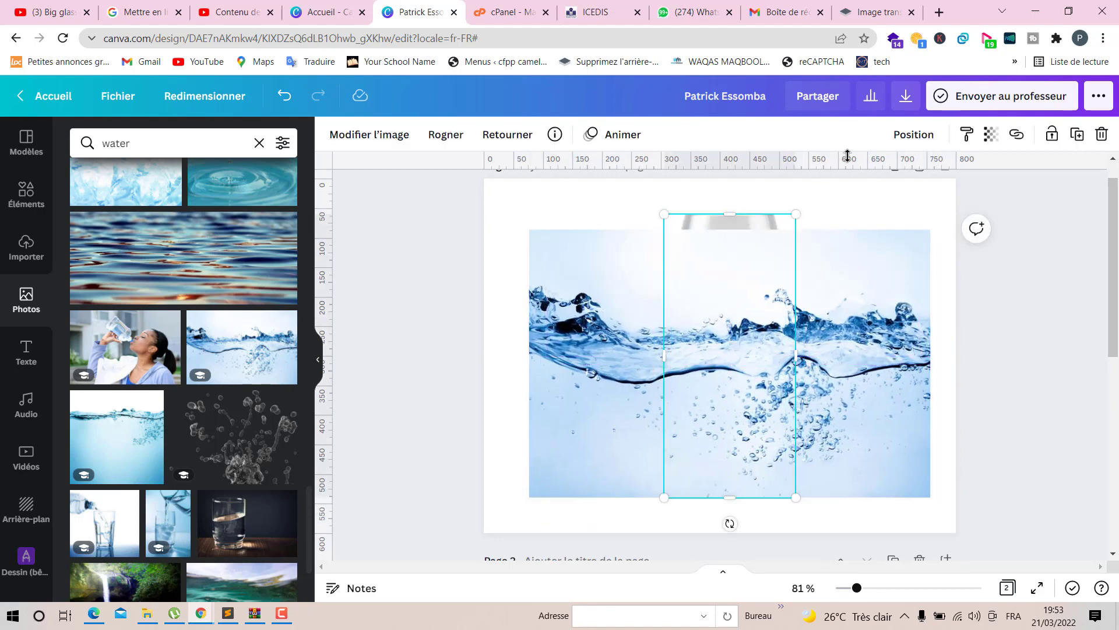
left_click(931, 139)
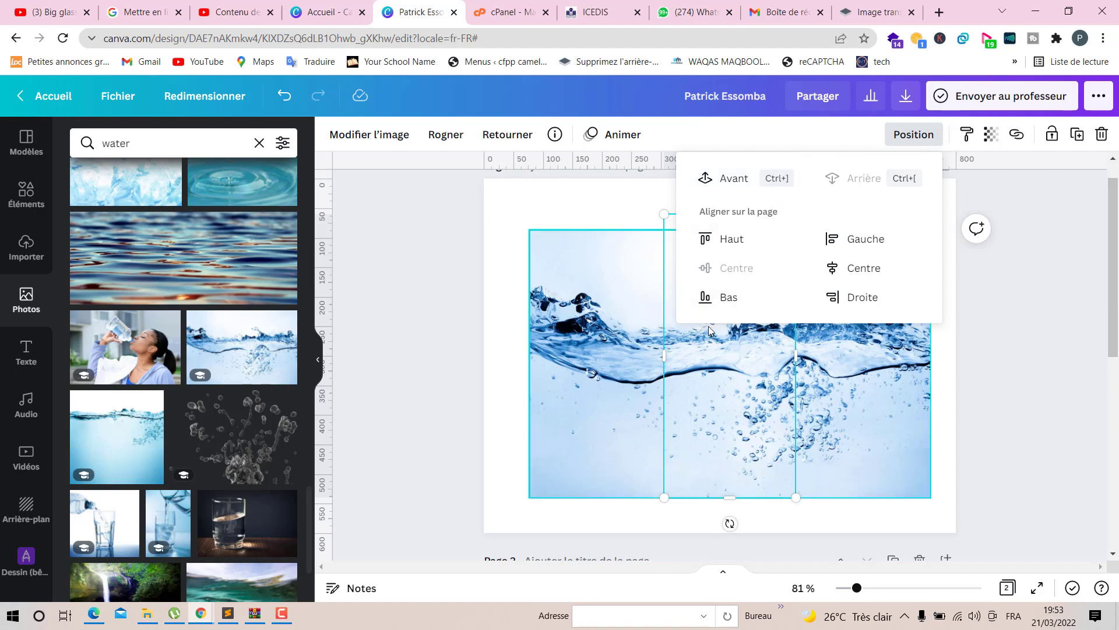
left_click(757, 178)
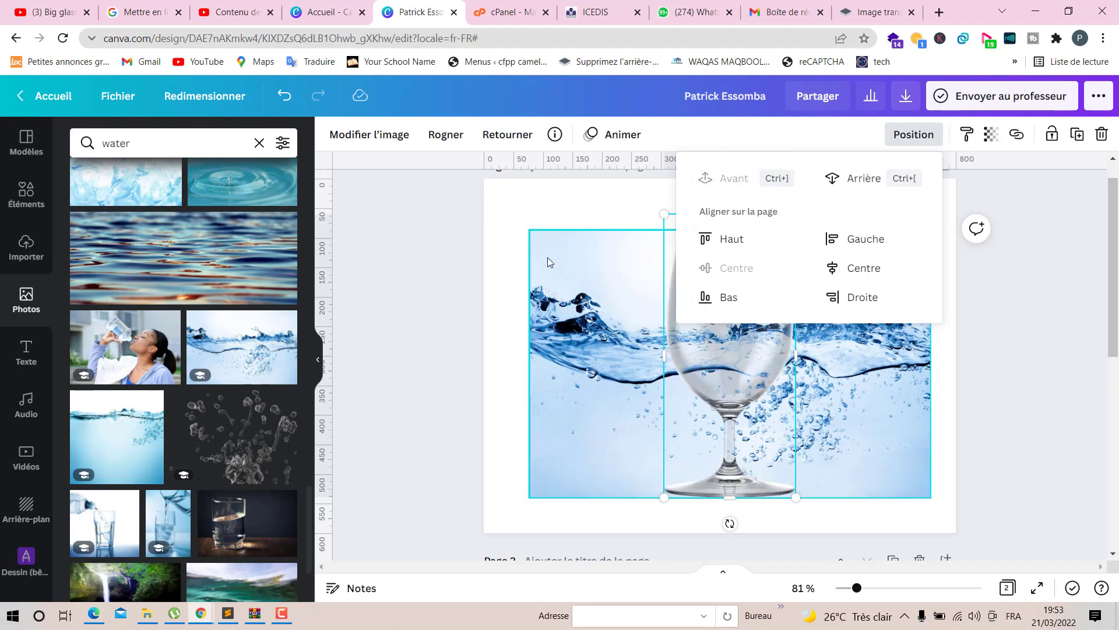
- Reposition the water splash photo and the glass so the glass sits centred over the water
left_click(525, 200)
left_click_drag(766, 357, 780, 372)
left_click_drag(622, 343, 606, 312)
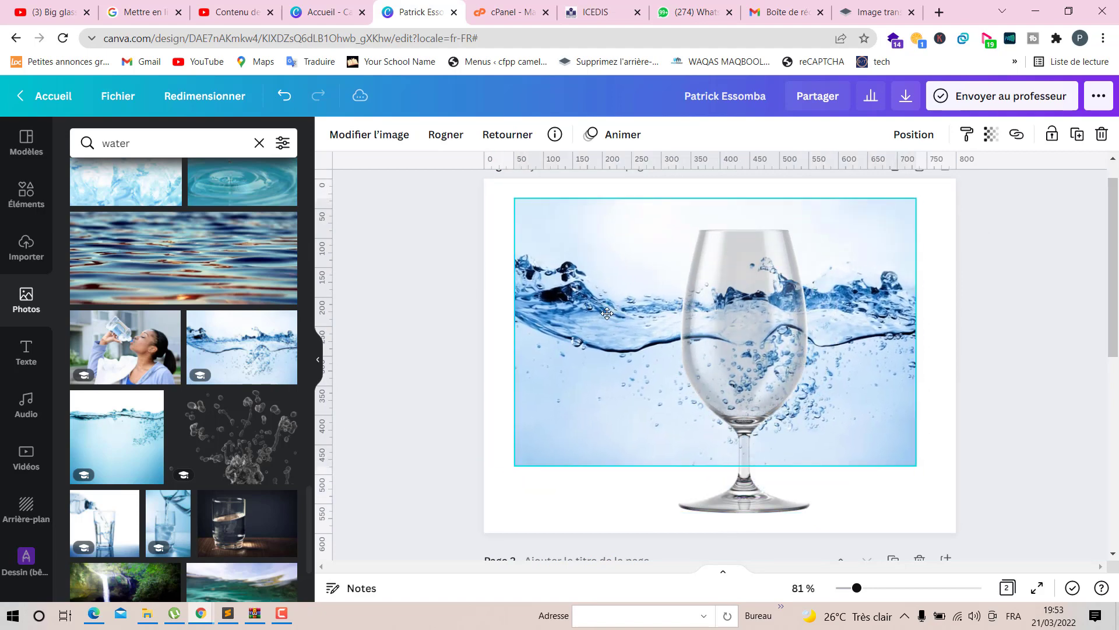
left_click(746, 366)
left_click_drag(752, 367, 739, 367)
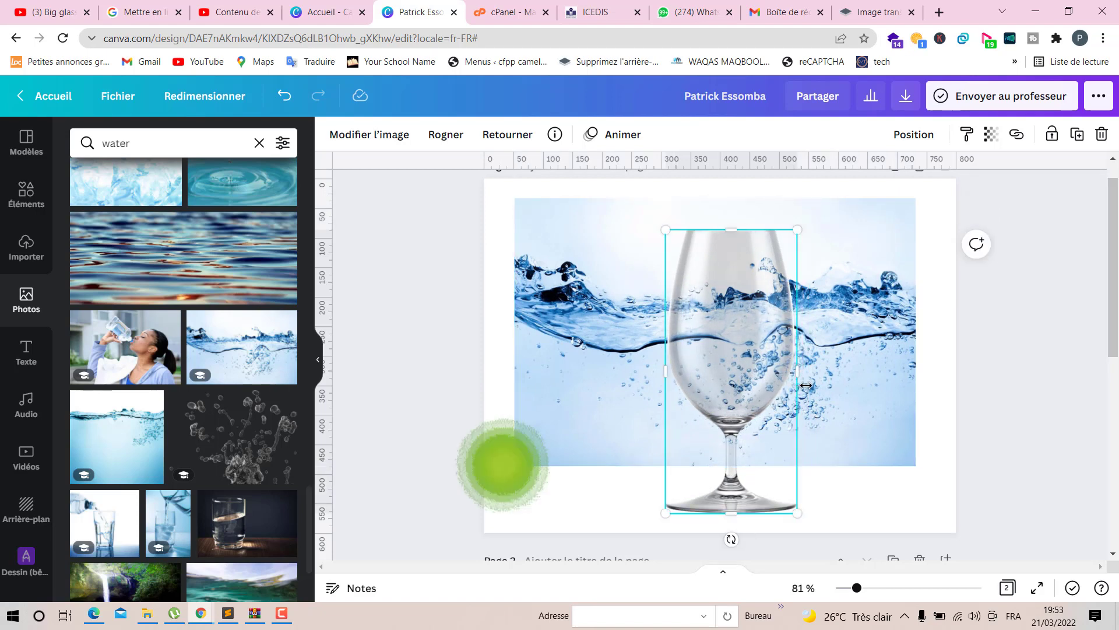
- Trim the water photo's bottom and top edges so it forms a band across the glass bowl
left_click(855, 402)
left_click_drag(715, 465, 713, 419)
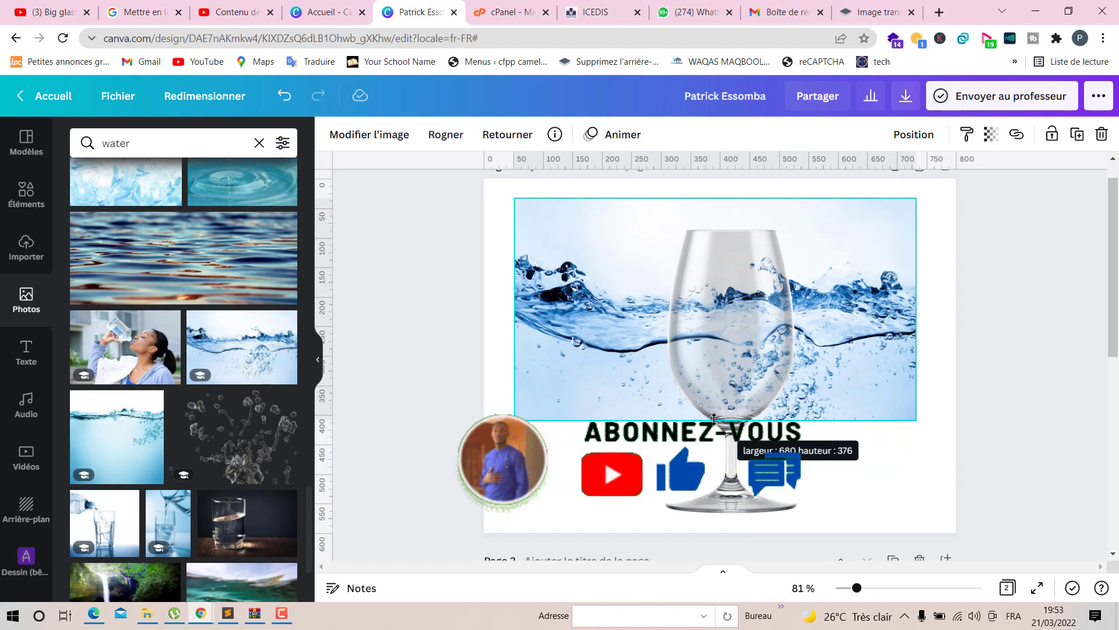
left_click(714, 419)
left_click(604, 470)
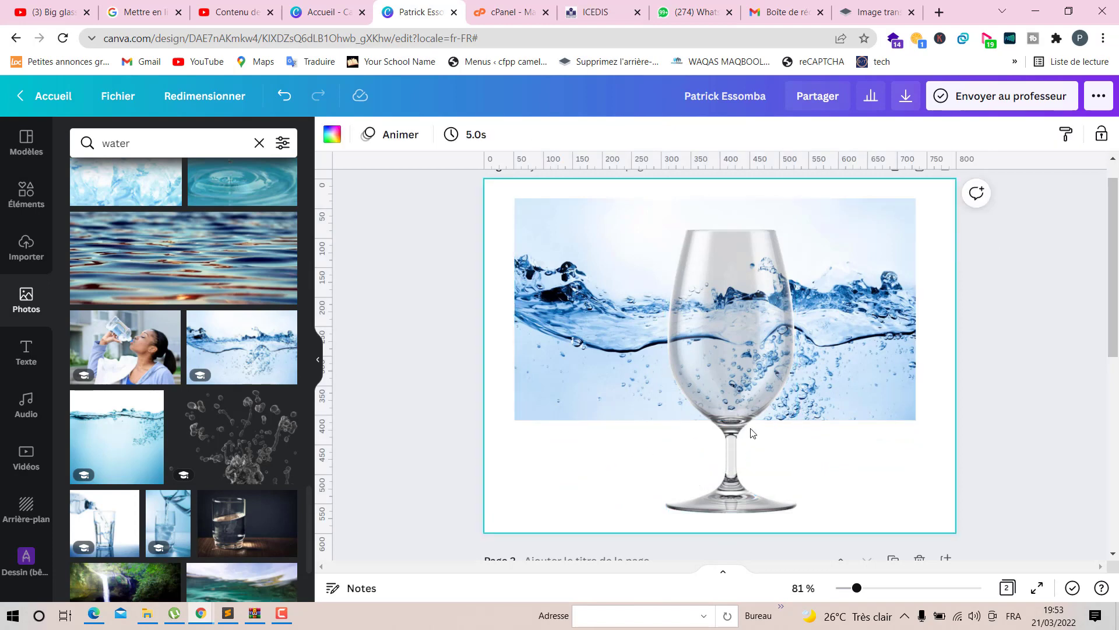
left_click(823, 243)
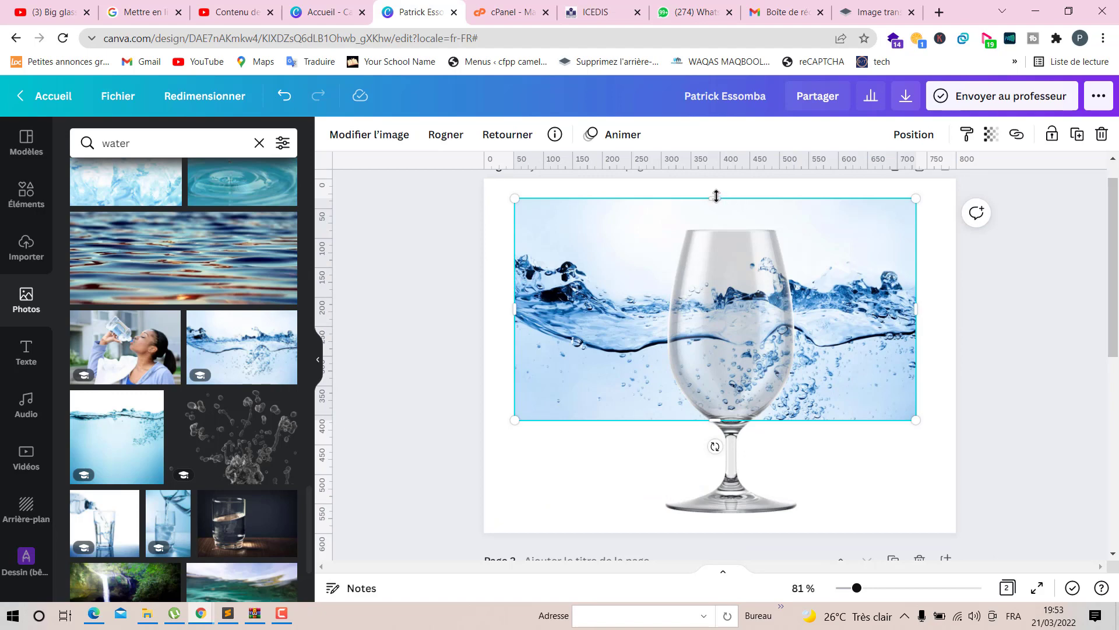
left_click_drag(717, 195, 722, 263)
left_click(618, 235)
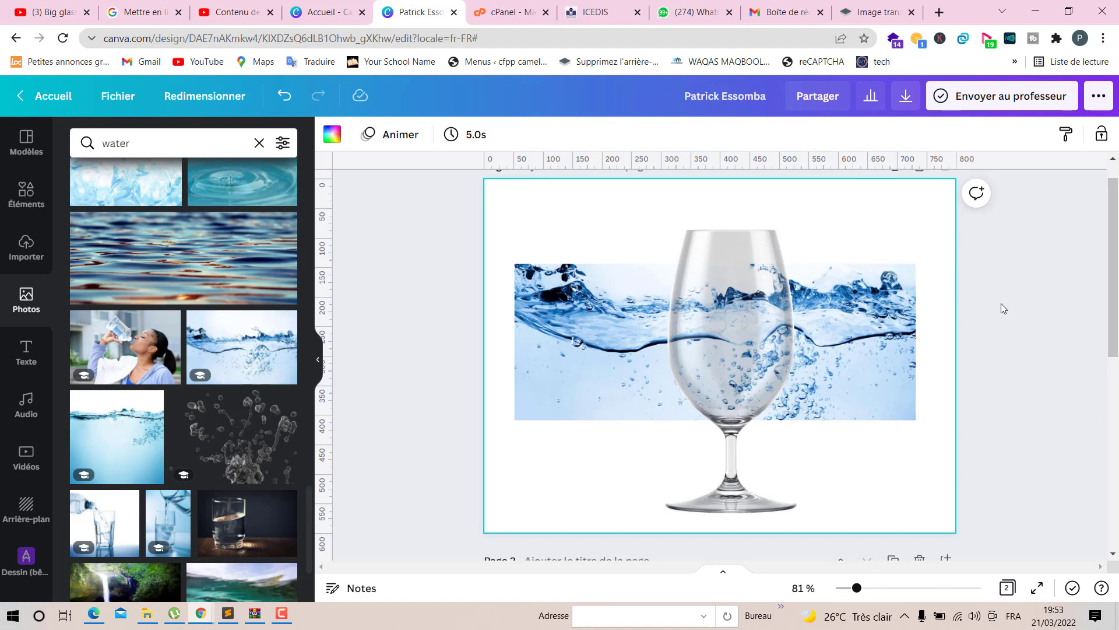
- Download only page 1 as a PNG file
left_click(907, 98)
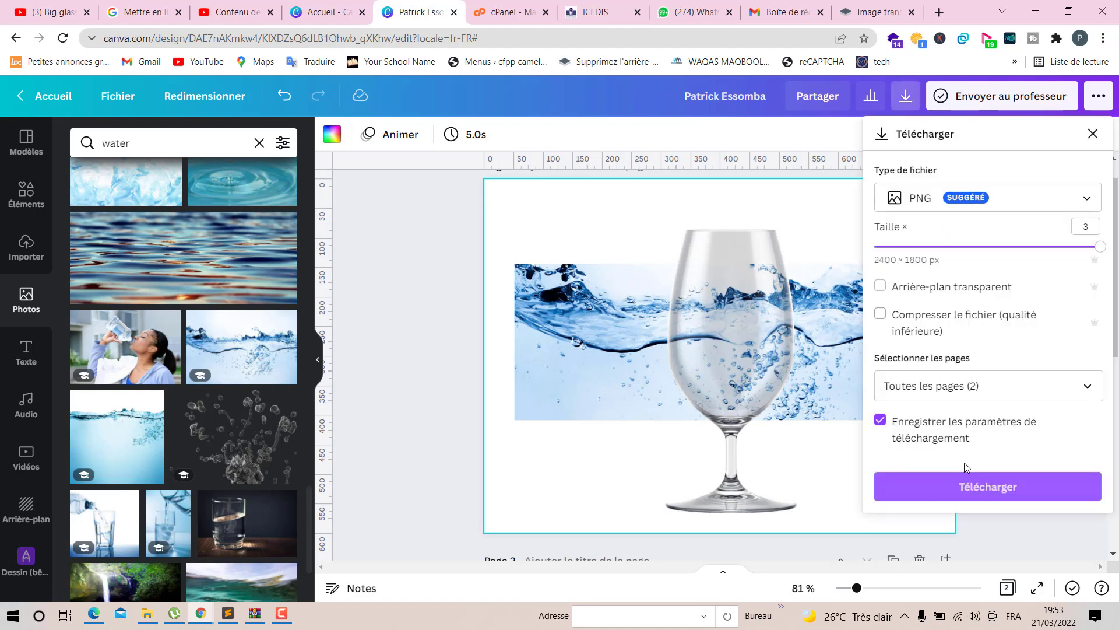
left_click(974, 387)
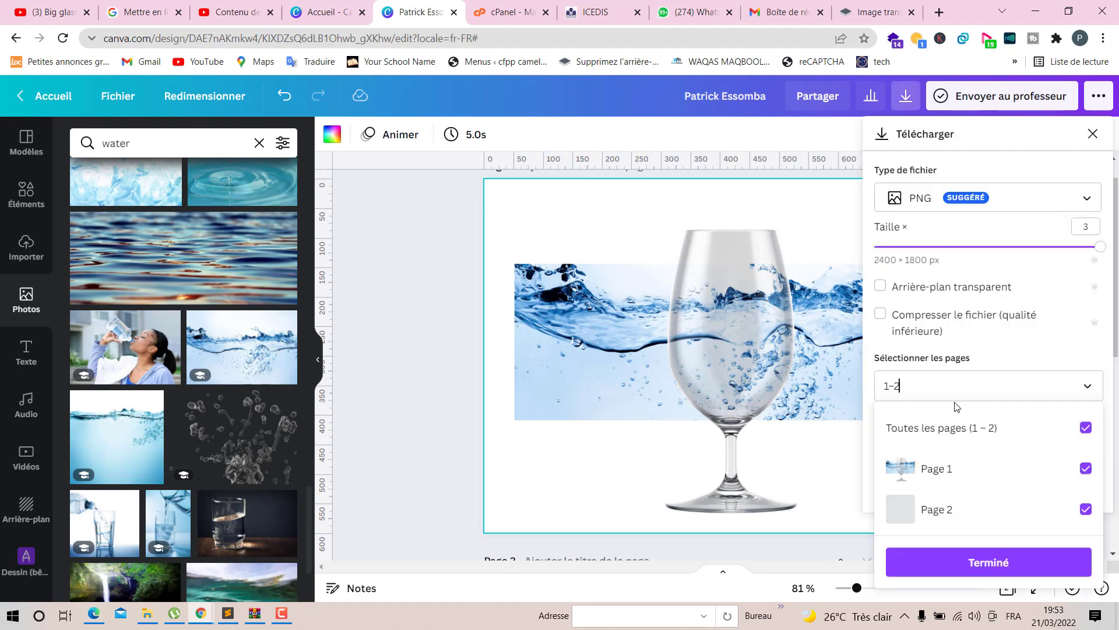
left_click(1086, 509)
left_click(1032, 562)
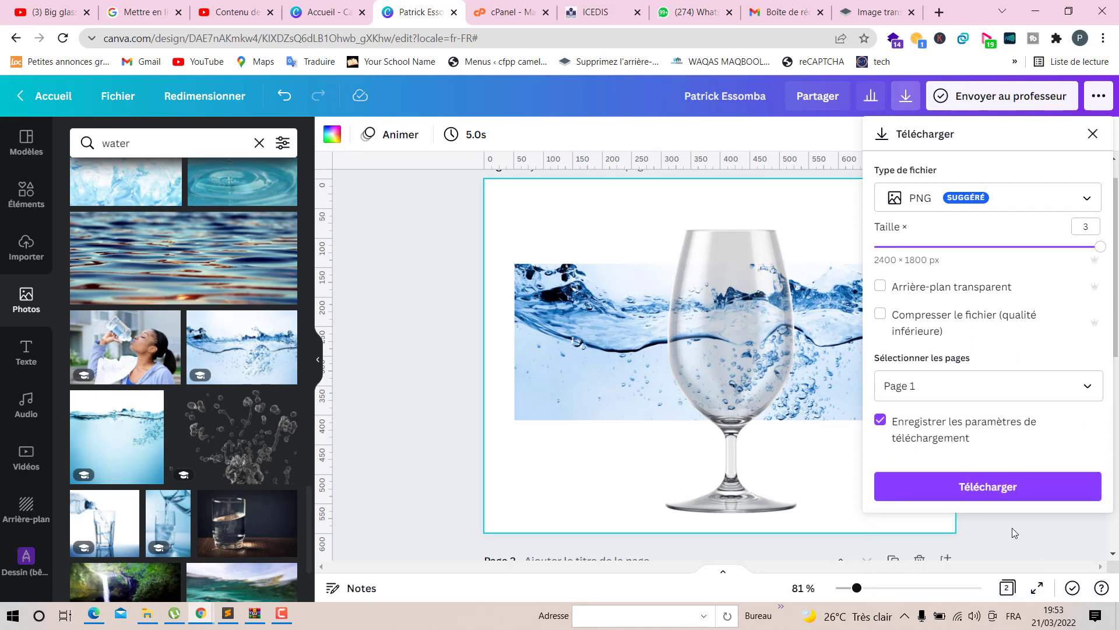
left_click(1001, 487)
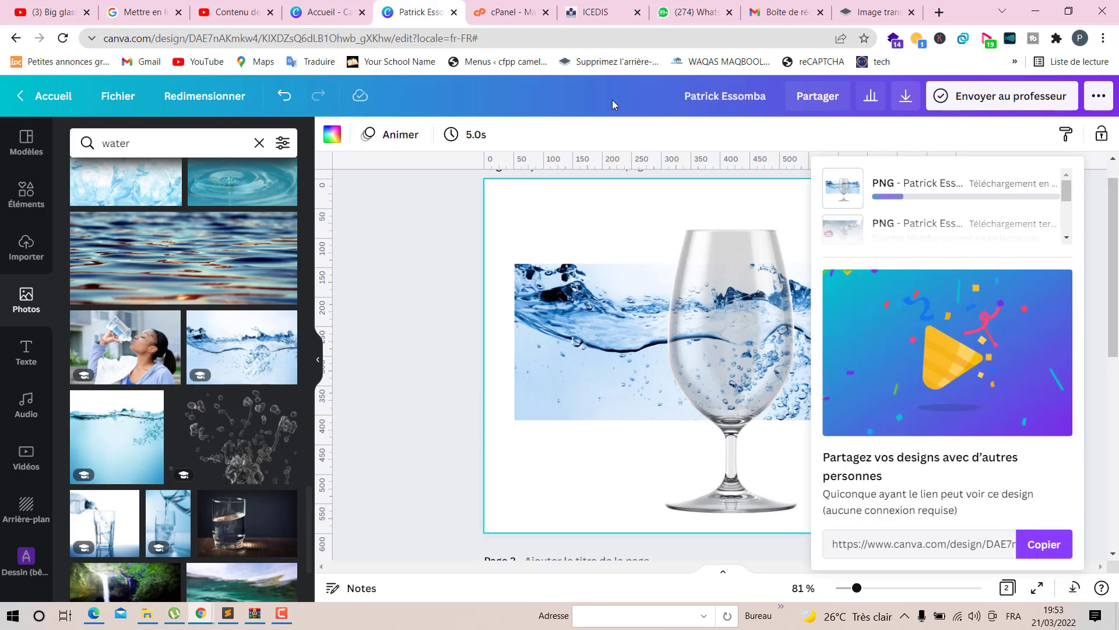
- Duplicate page 1 and clear all elements from the new copy
scroll(542, 425, "down", 2)
scroll(590, 398, "up", 2)
scroll(590, 397, "down", 5)
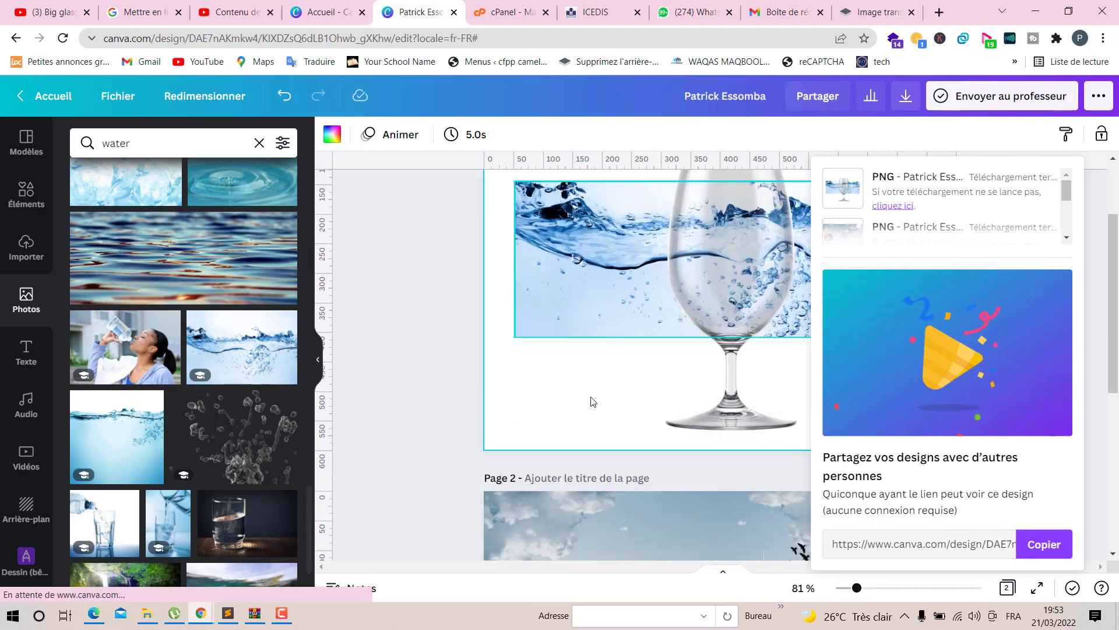
scroll(592, 396, "up", 4)
left_click(418, 336)
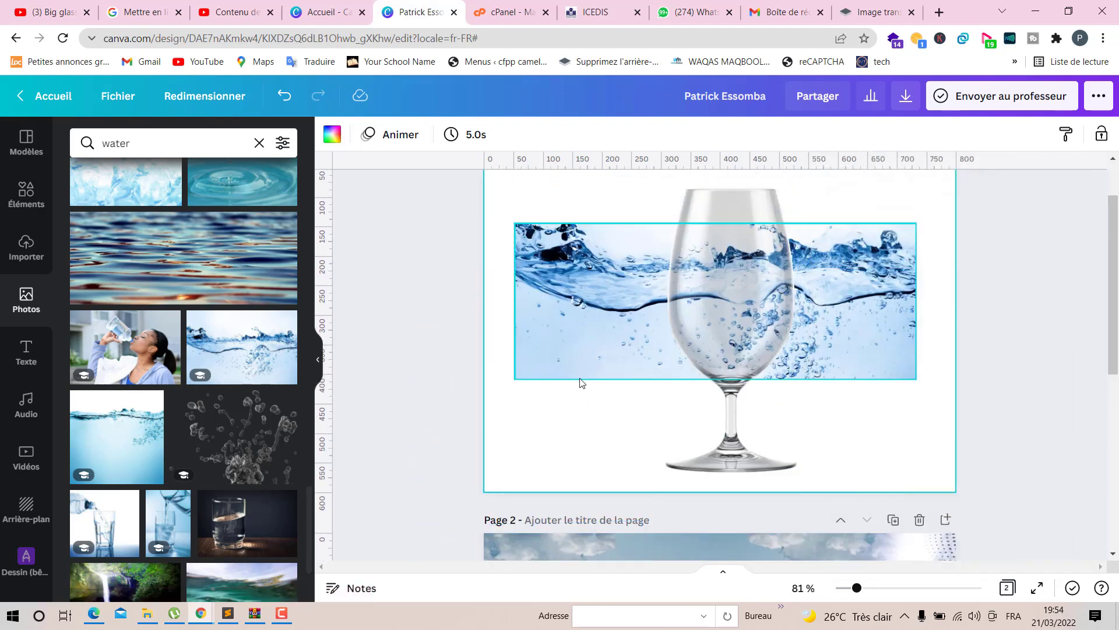
scroll(915, 437, "up", 1)
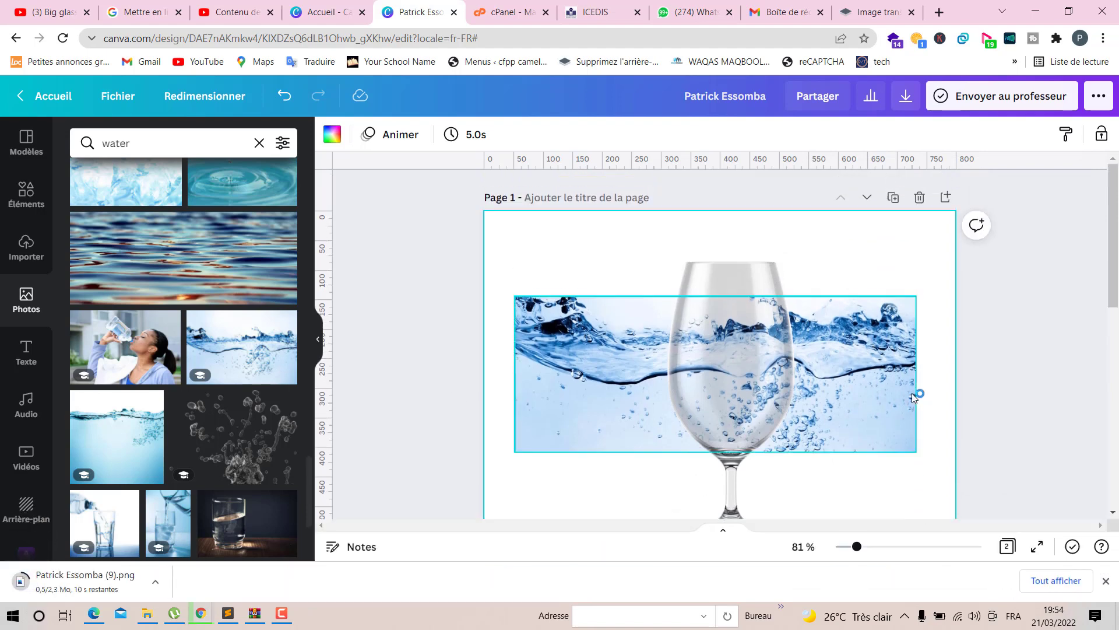
left_click(893, 197)
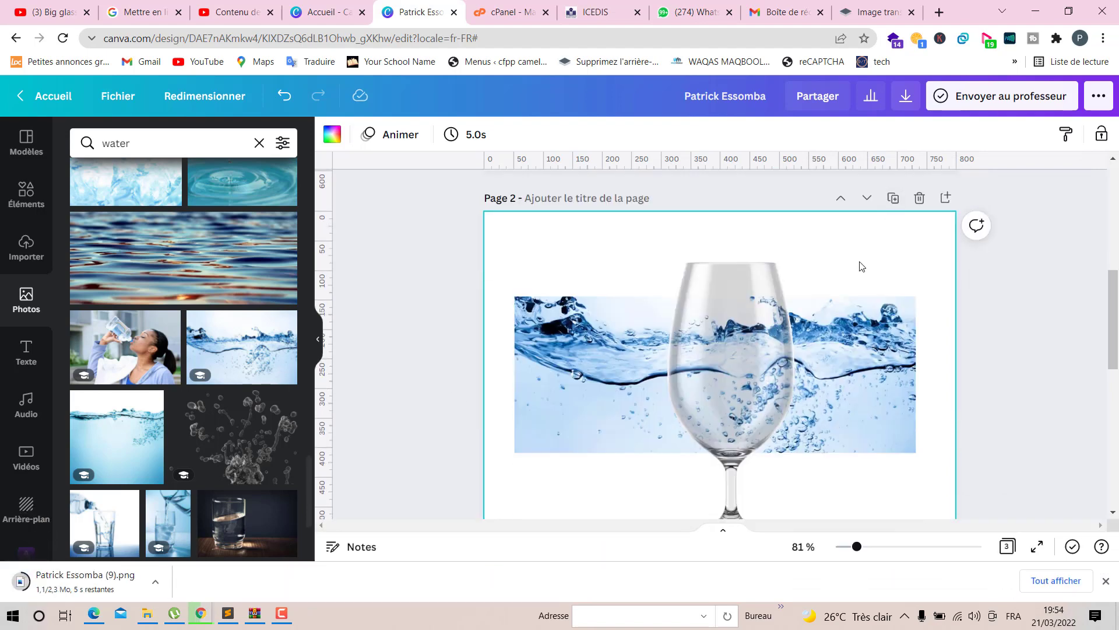
scroll(788, 429, "down", 1)
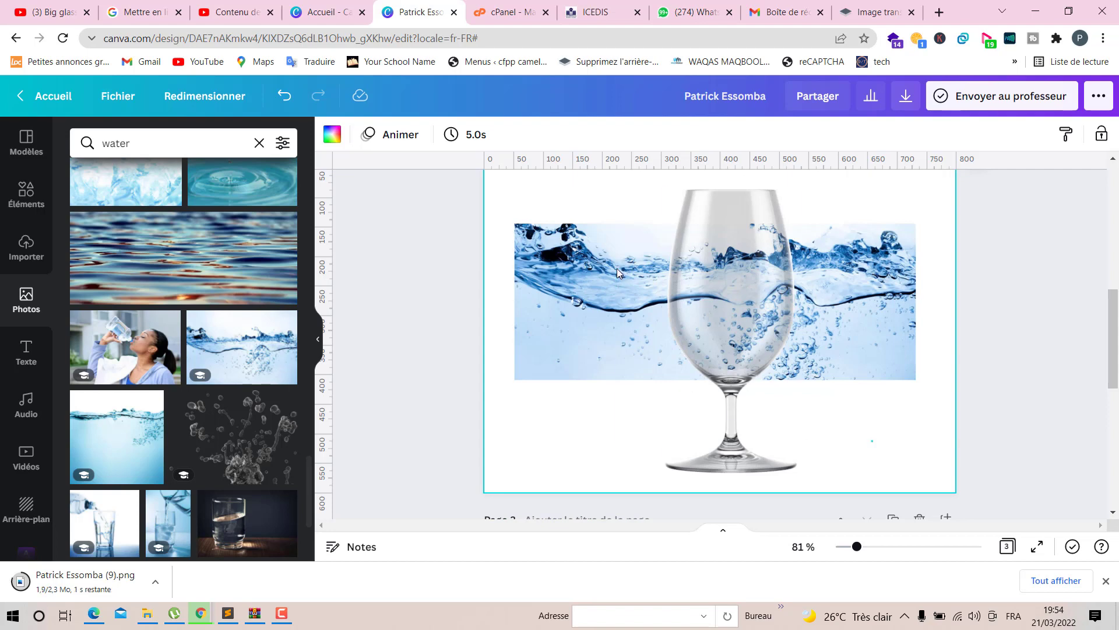
key("ctrl+a")
key("Delete")
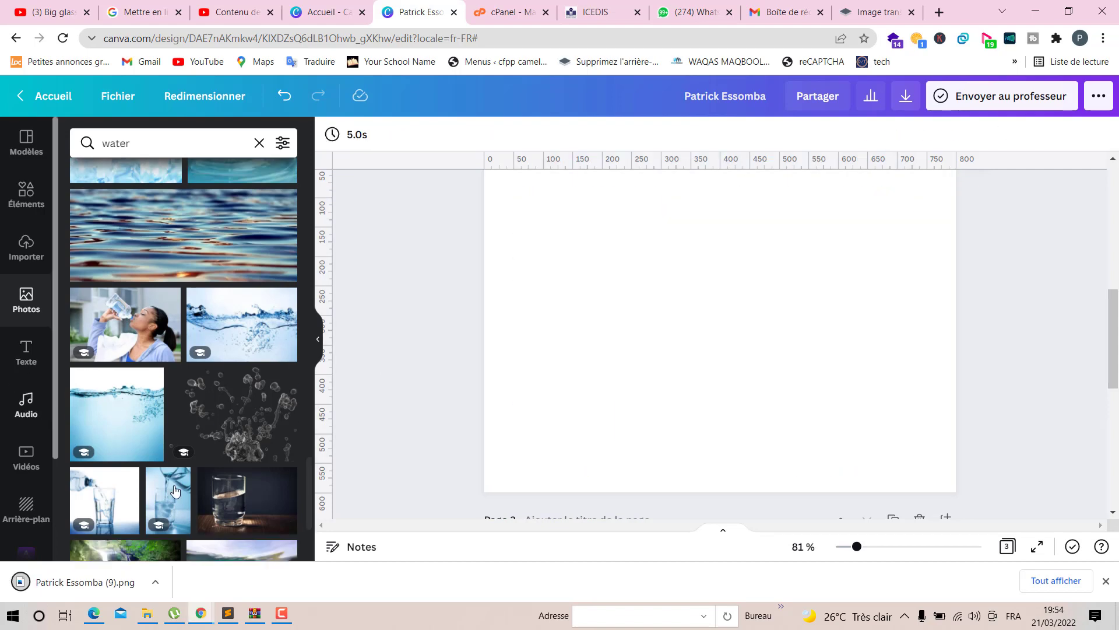
- Upload the downloaded PNG into the design's uploads
scroll(200, 505, "down", 10)
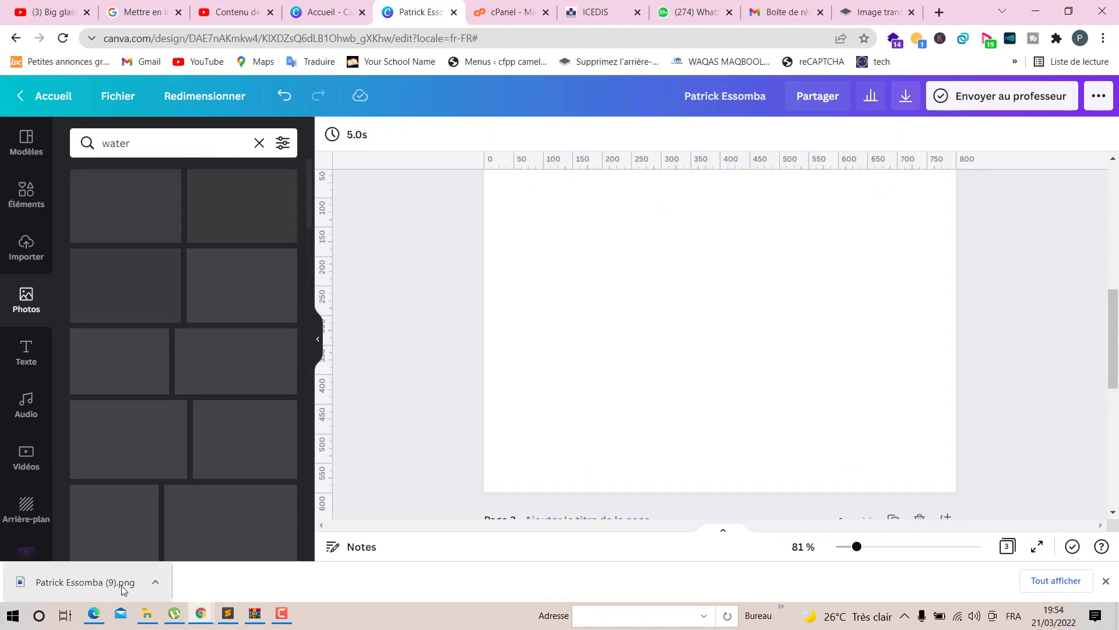
left_click_drag(106, 584, 177, 275)
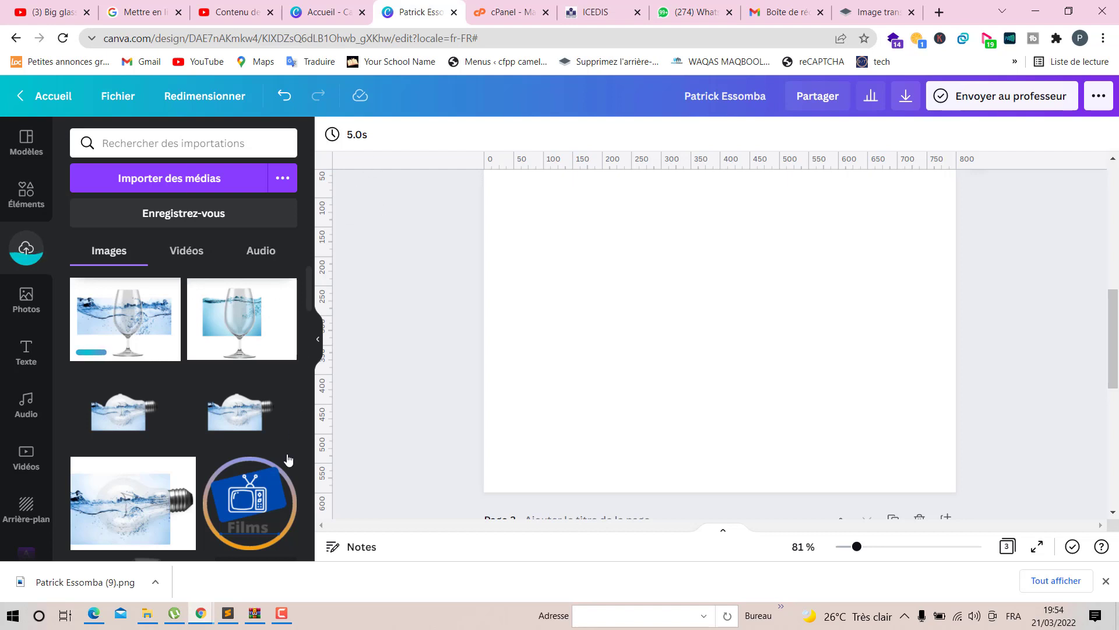
scroll(613, 409, "up", 5)
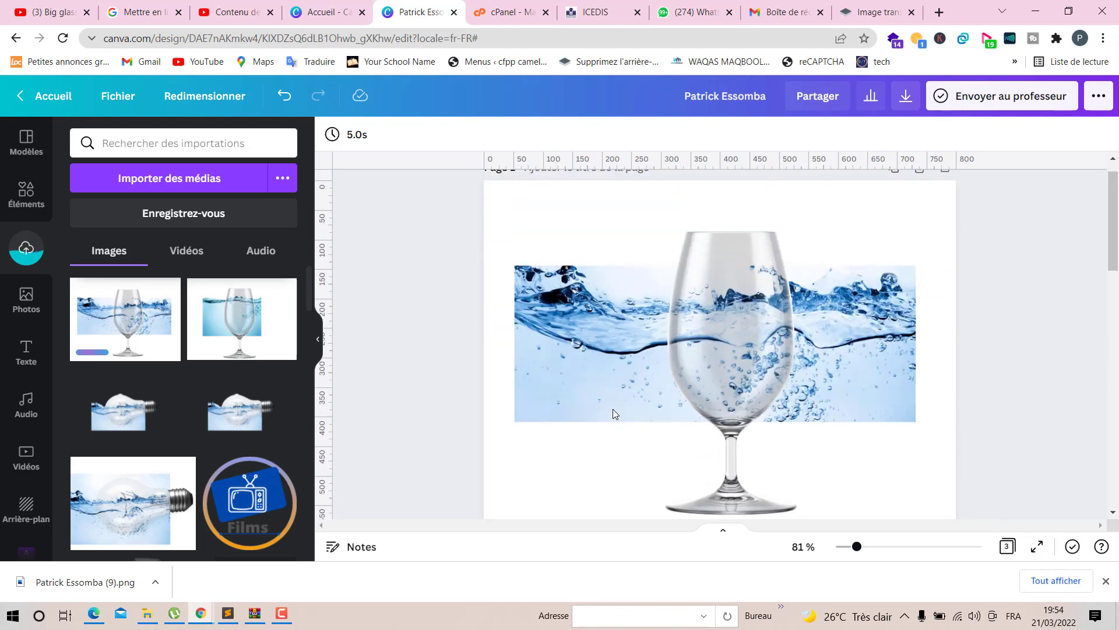
scroll(613, 408, "down", 2)
scroll(613, 408, "up", 3)
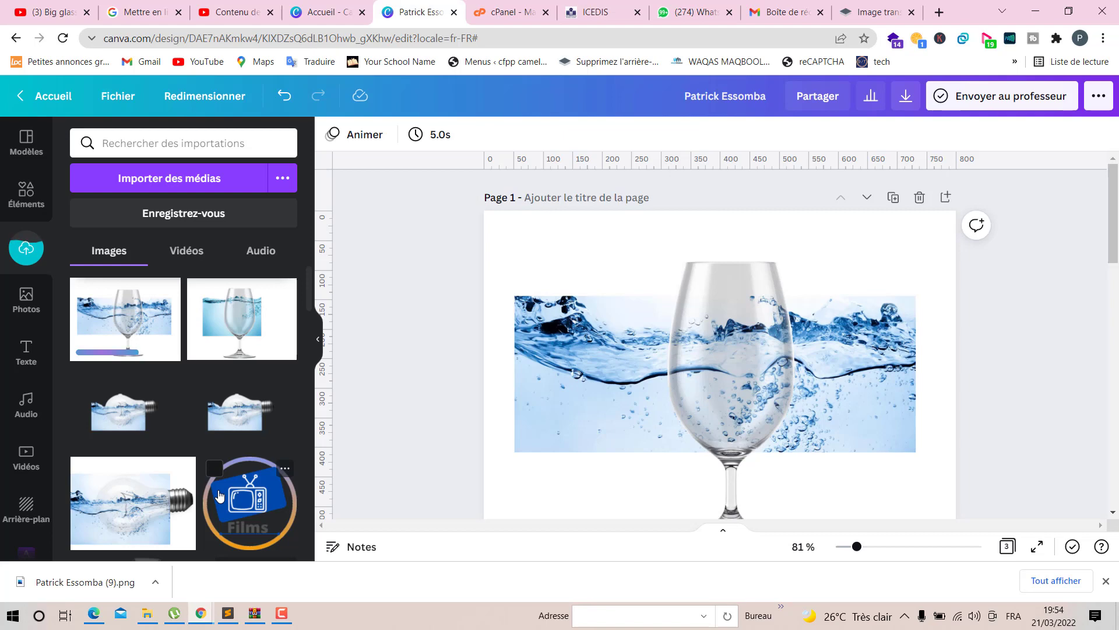
left_click(1106, 581)
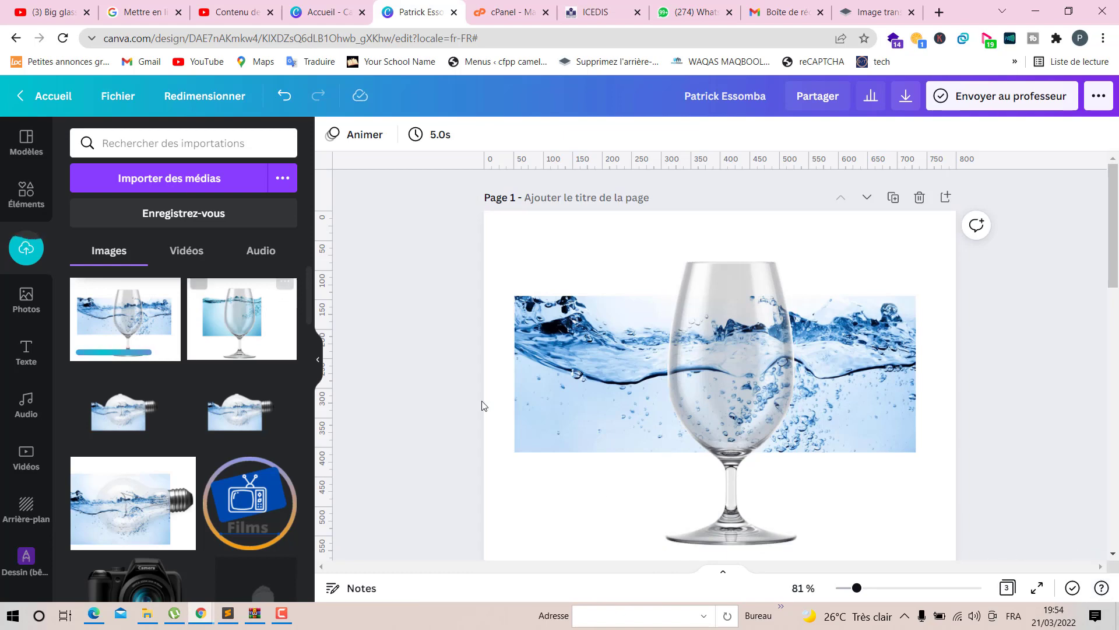
- Place the uploaded composite on the blank page 2, enlarge and reposition it, then delete it
scroll(641, 382, "down", 10)
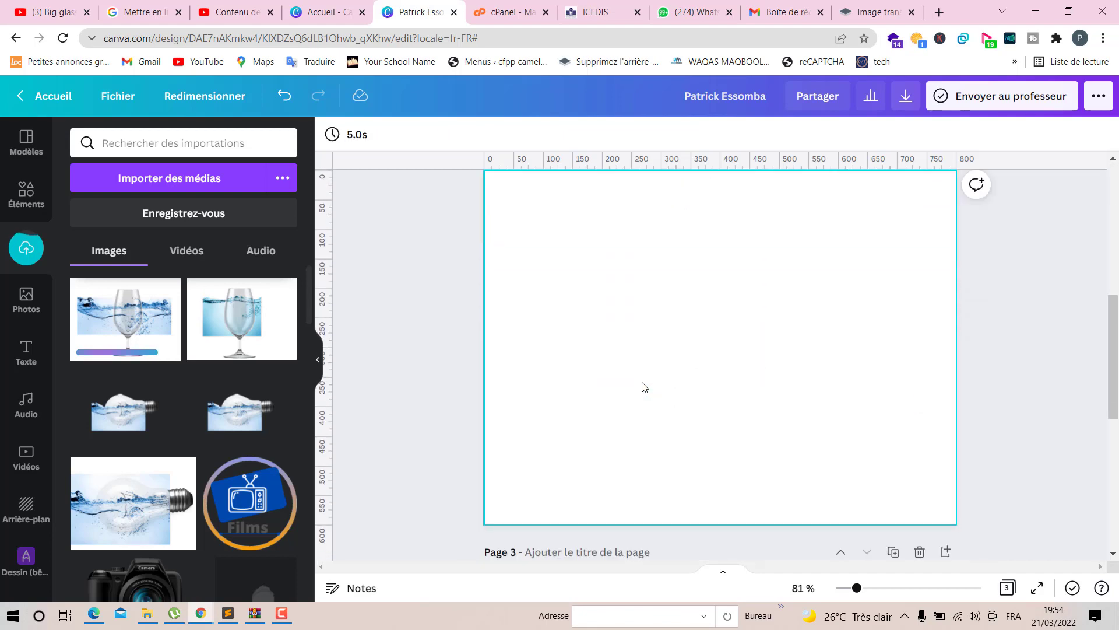
left_click(658, 369)
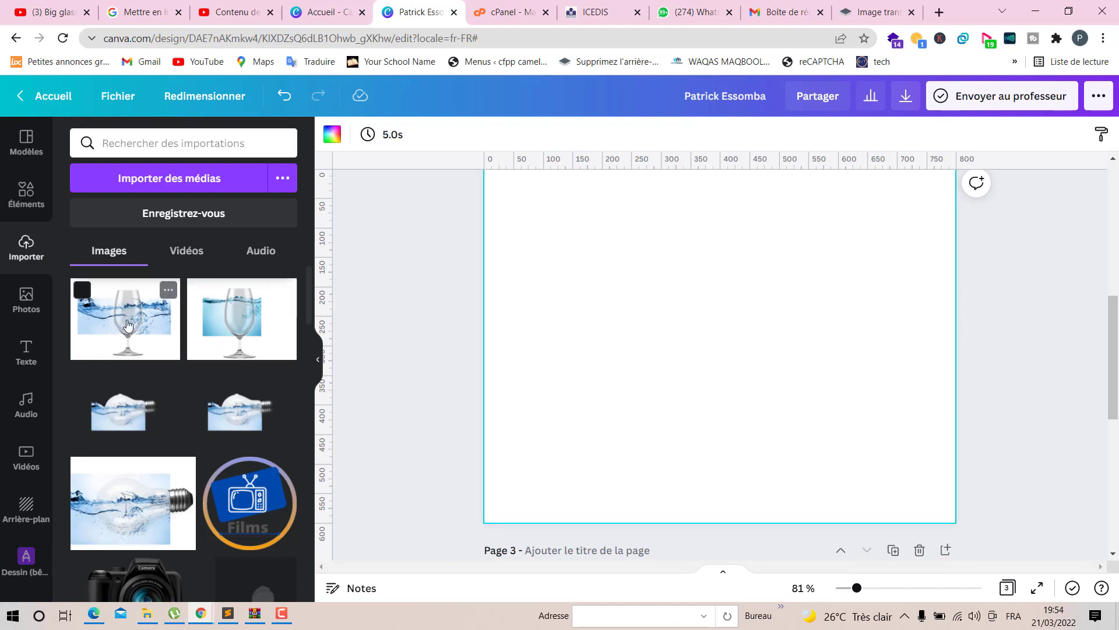
left_click_drag(128, 324, 313, 361)
left_click_drag(746, 368, 739, 359)
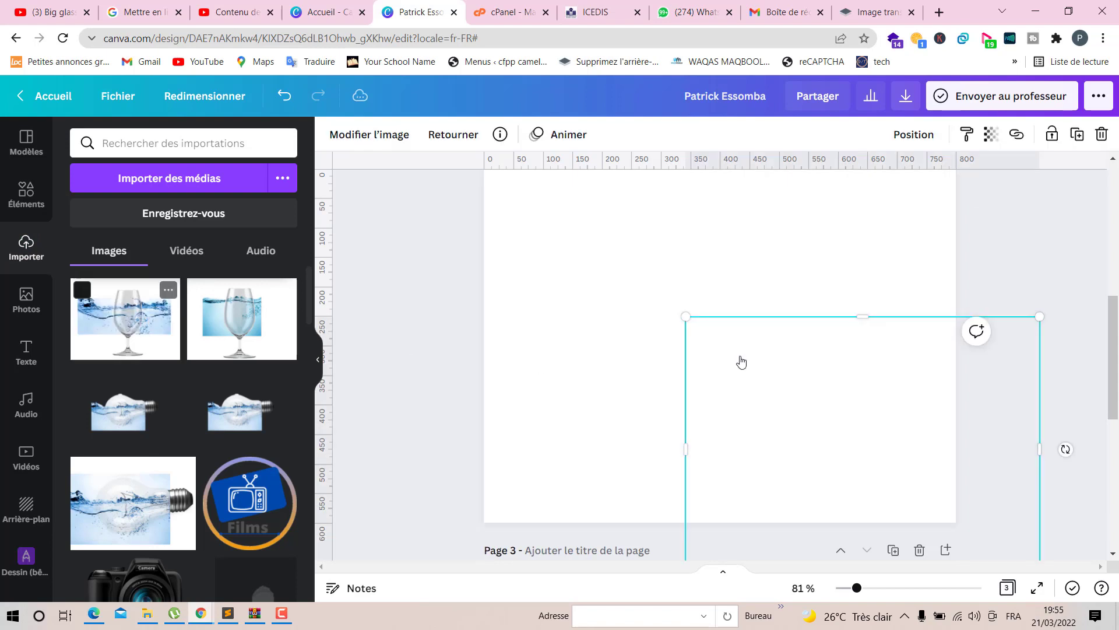
left_click_drag(807, 410, 664, 257)
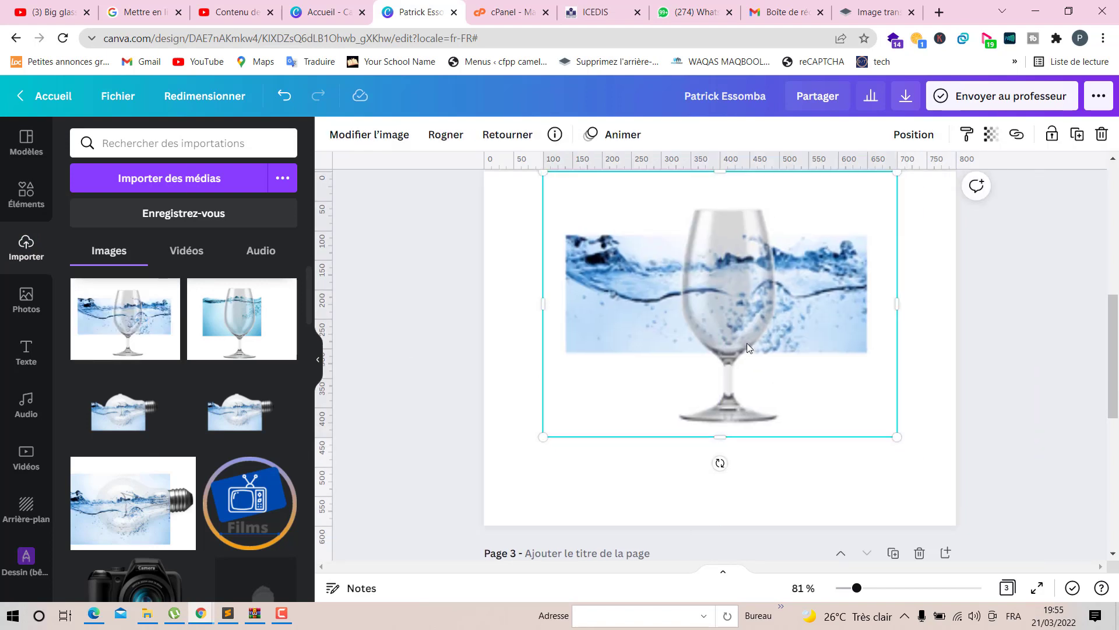
scroll(860, 375, "up", 2)
scroll(862, 376, "down", 1)
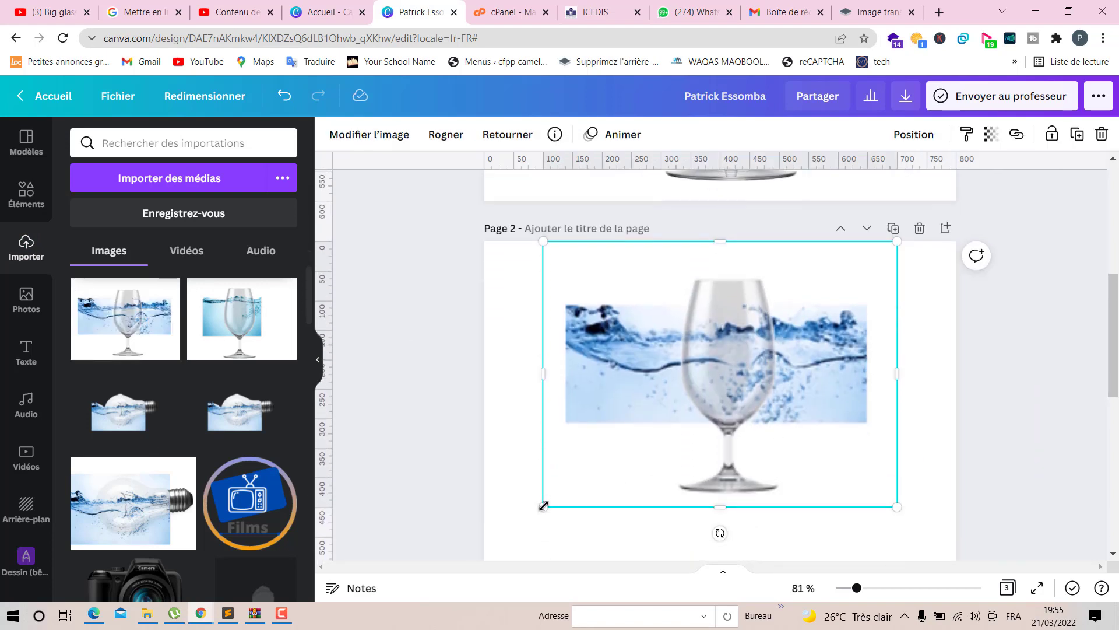
left_click_drag(543, 505, 462, 567)
left_click_drag(792, 445, 737, 447)
scroll(737, 447, "down", 1)
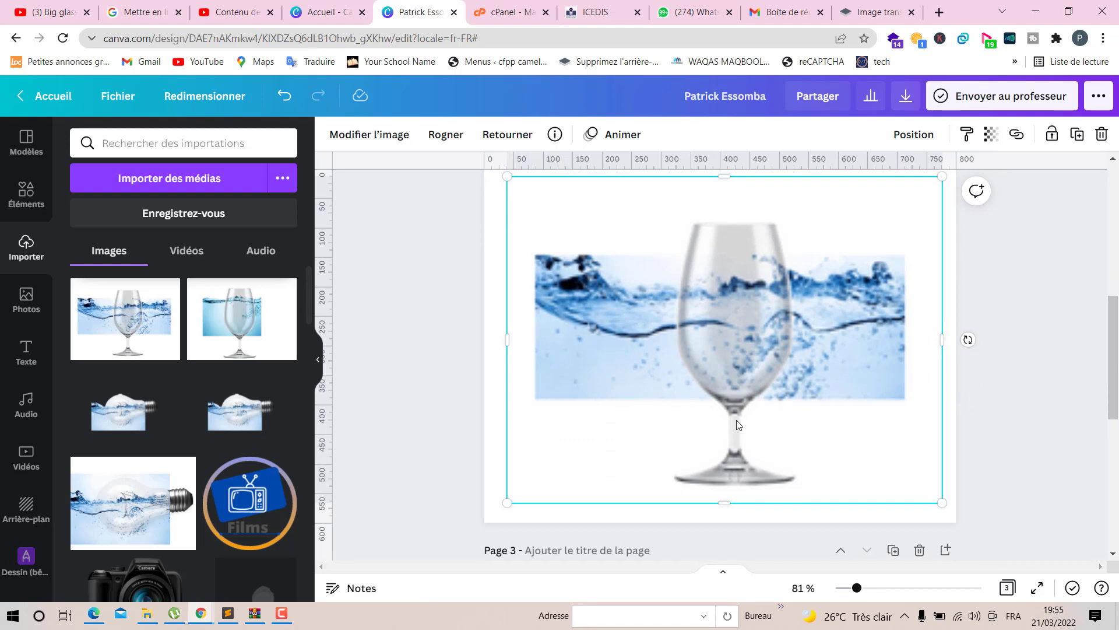
key("Delete")
- Add the uploaded composite to page 2 again, enlarge it to about 723 × 542, and delete it
left_click(154, 328)
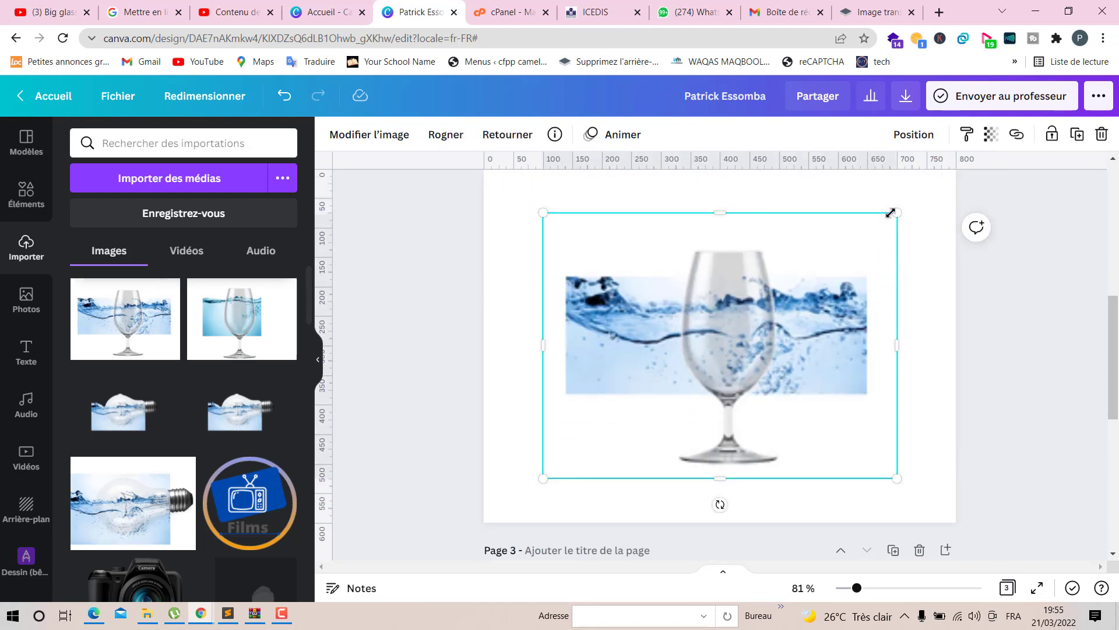
left_click_drag(921, 209, 976, 175)
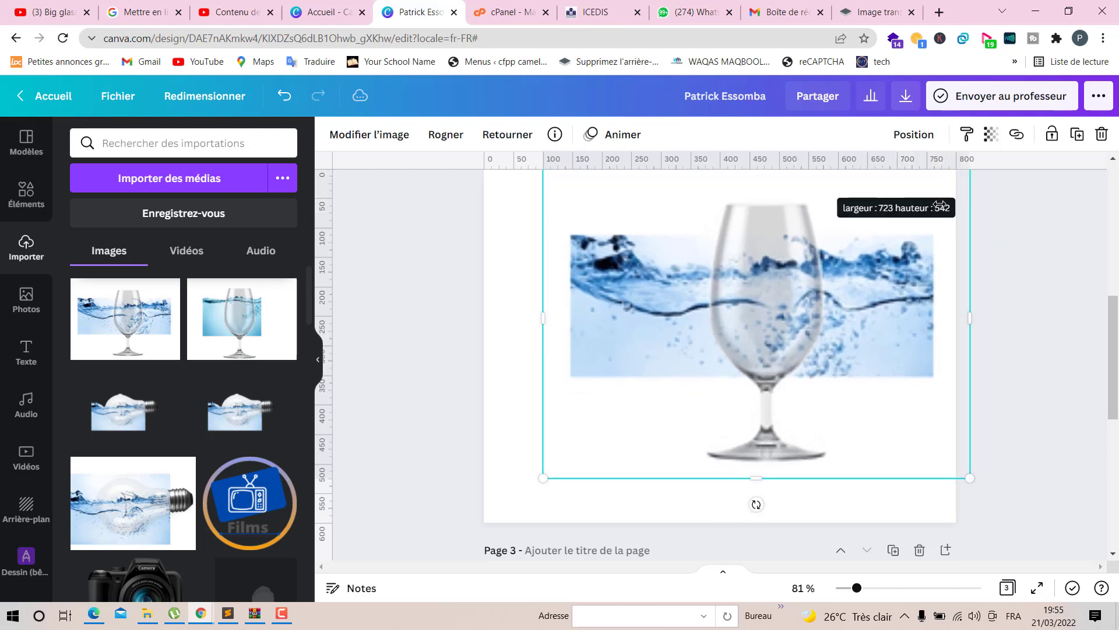
left_click_drag(842, 256, 799, 285)
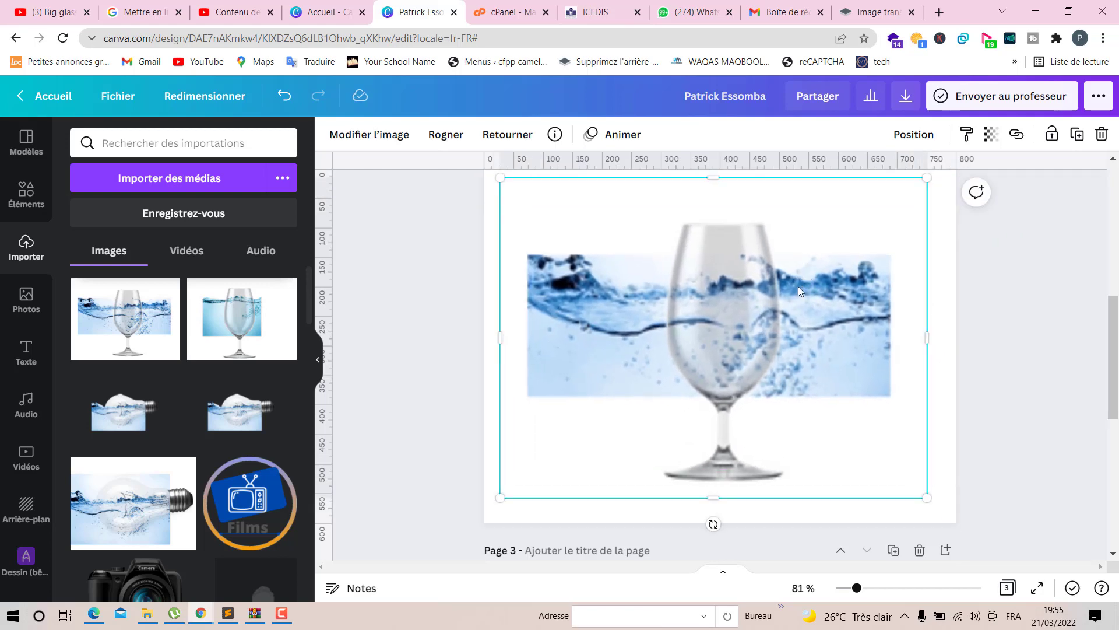
key("Delete")
scroll(798, 286, "up", 6)
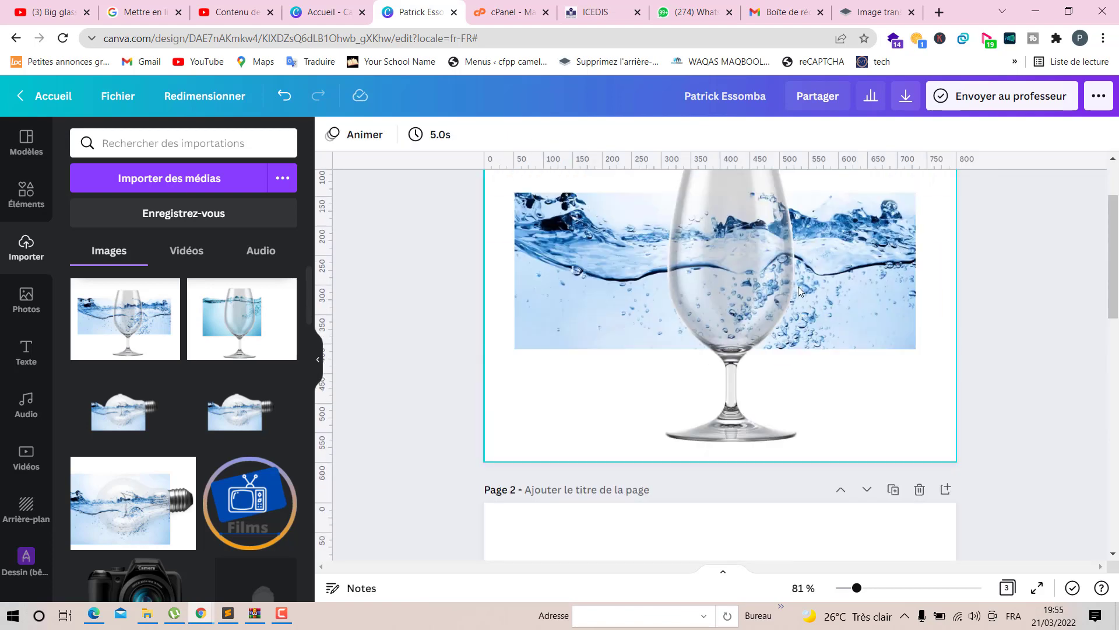
scroll(798, 286, "up", 2)
left_click(812, 293)
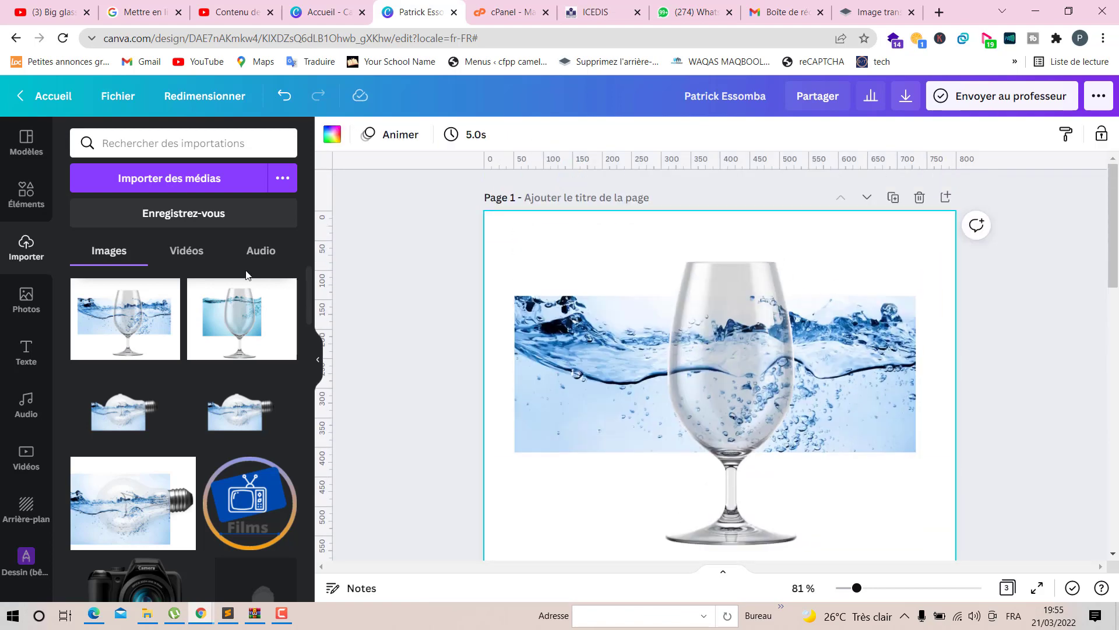
- Add the uploaded composite to page 1 and delete it again
left_click(106, 336)
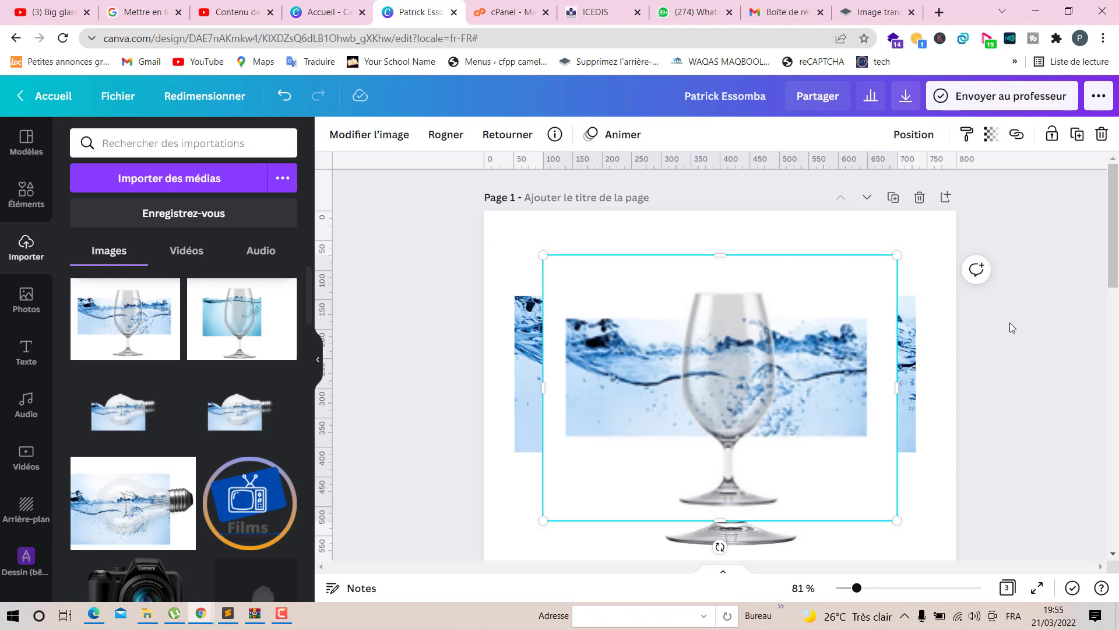
key("Delete")
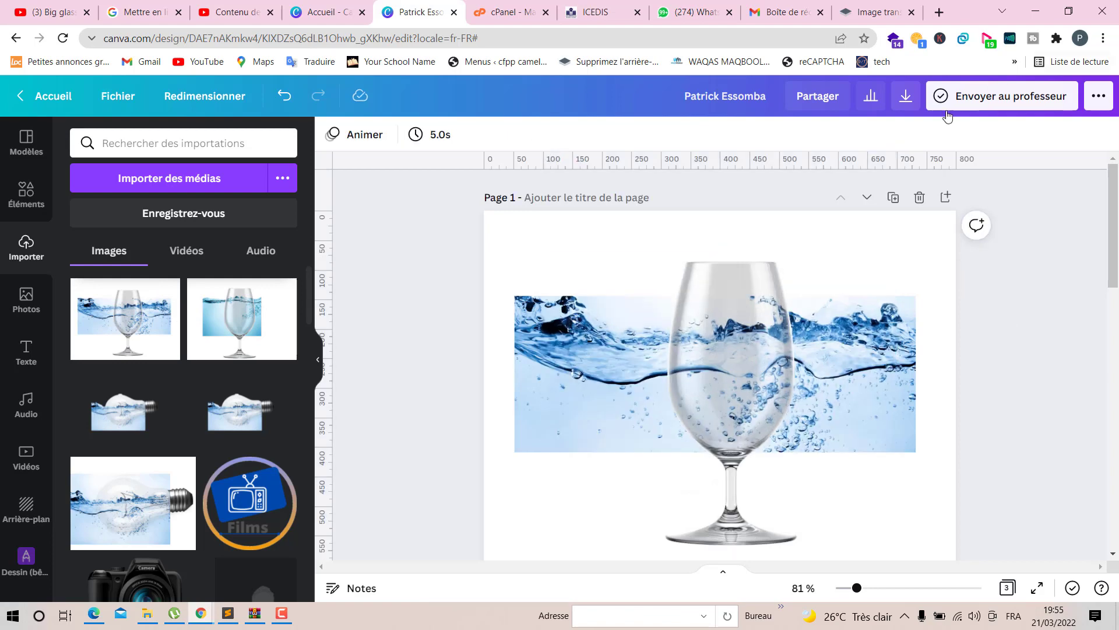
- Download all pages as PNG with transparent background at size 1 (800 × 600 px)
left_click(905, 95)
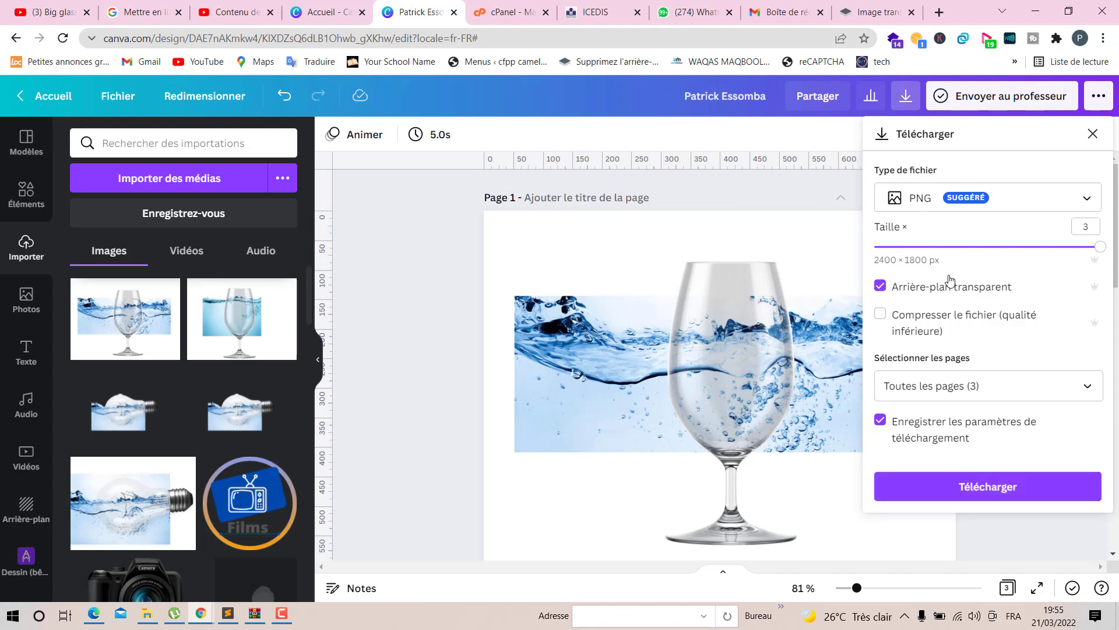
left_click_drag(1101, 248, 982, 265)
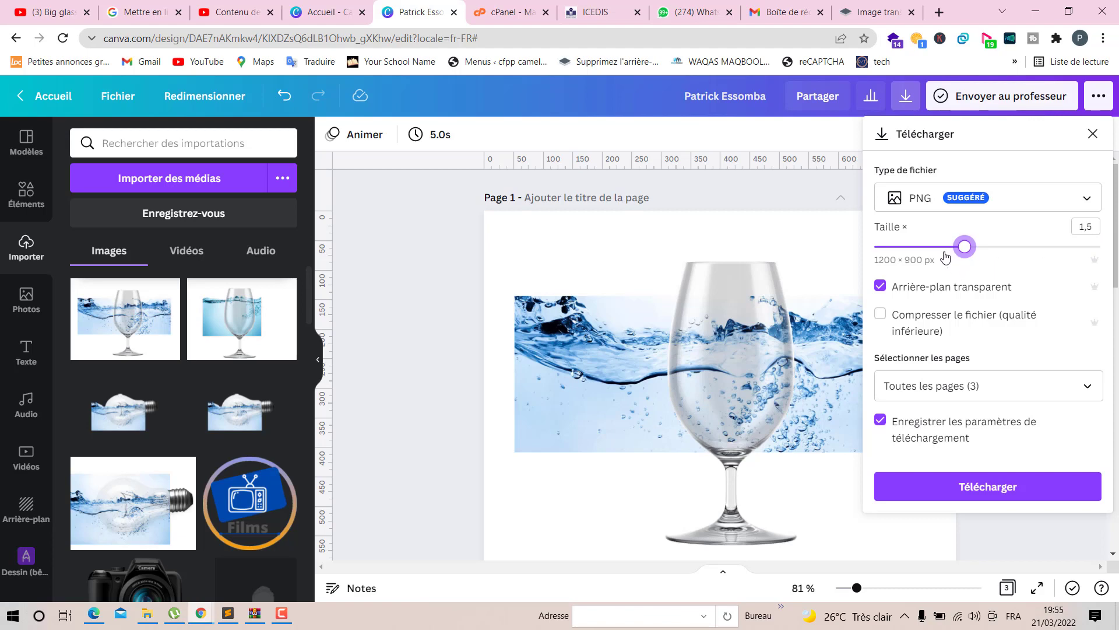
left_click_drag(945, 257, 935, 257)
left_click(1005, 488)
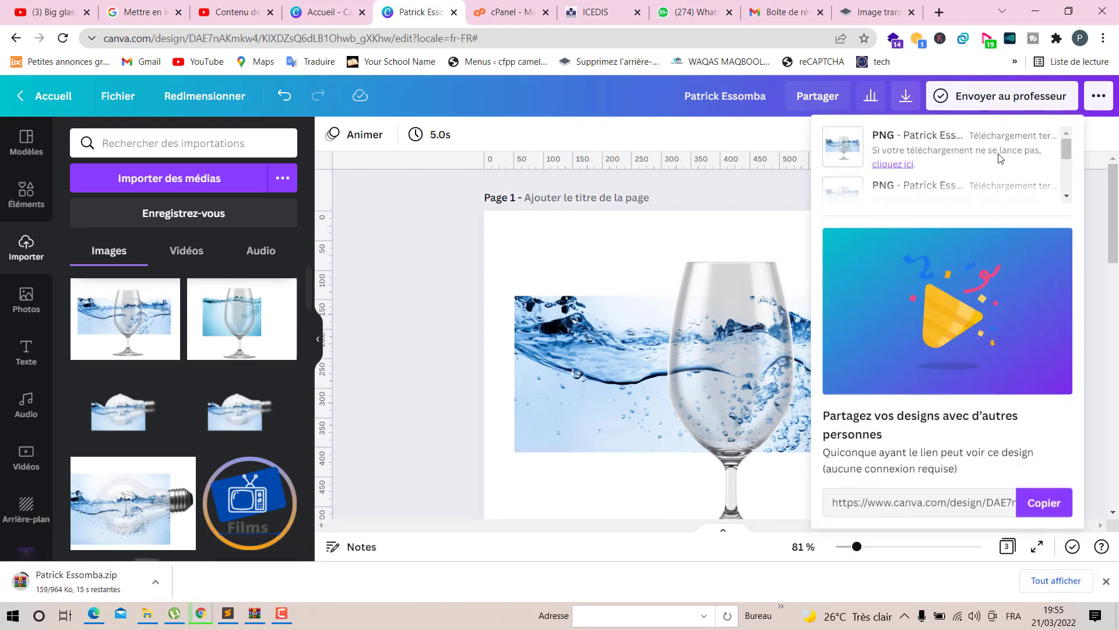
- Download only page 1 as a PNG at size 1 with transparent background
left_click(906, 96)
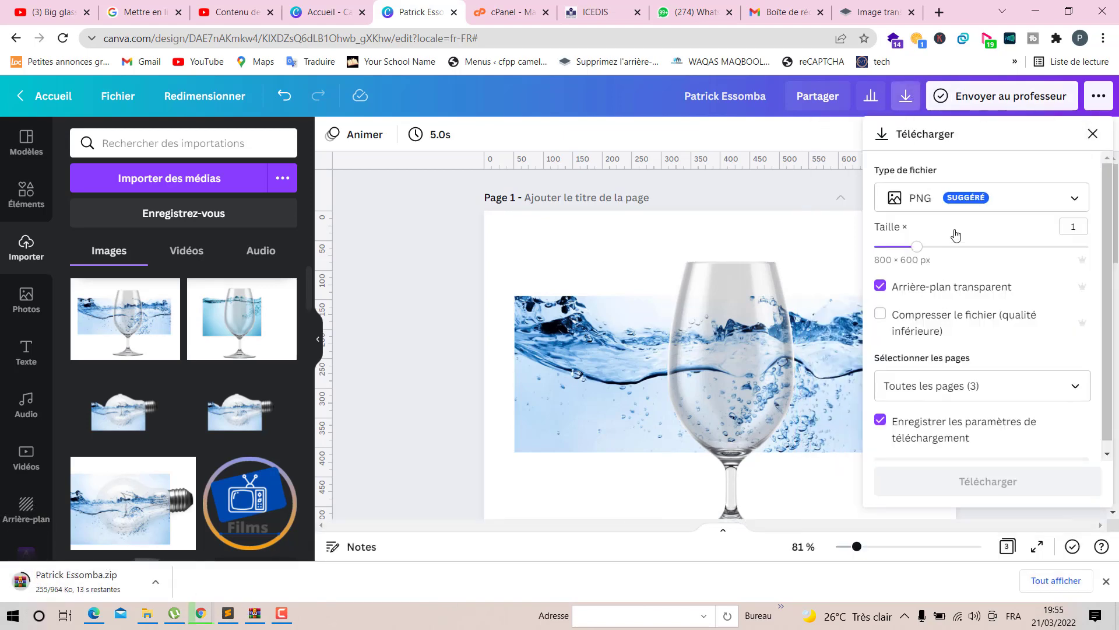
left_click(945, 388)
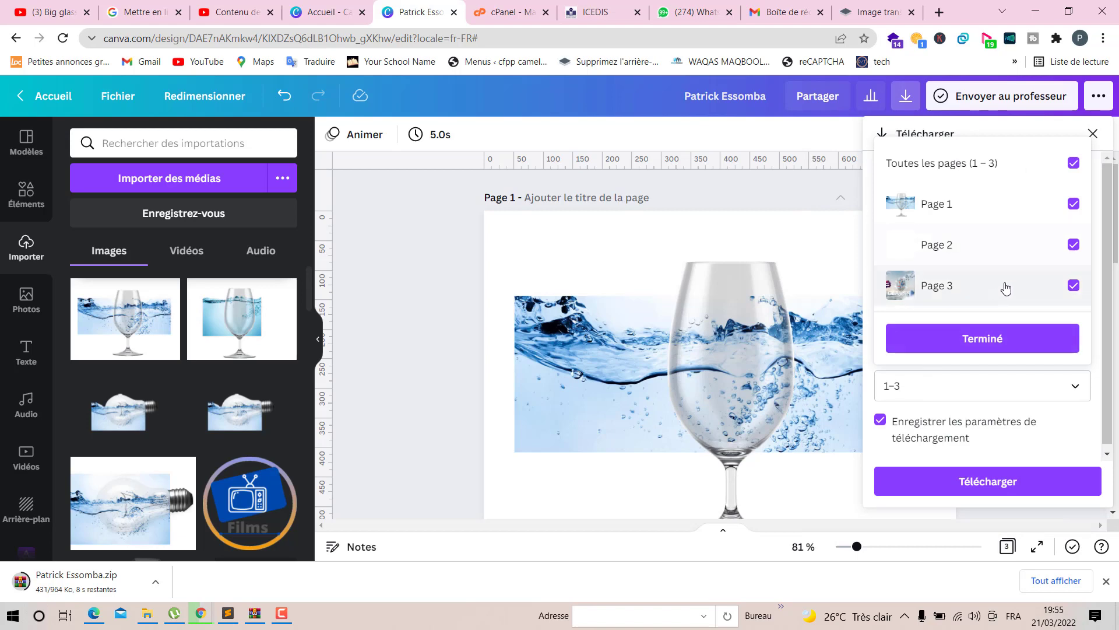
left_click(1012, 257)
left_click(1018, 348)
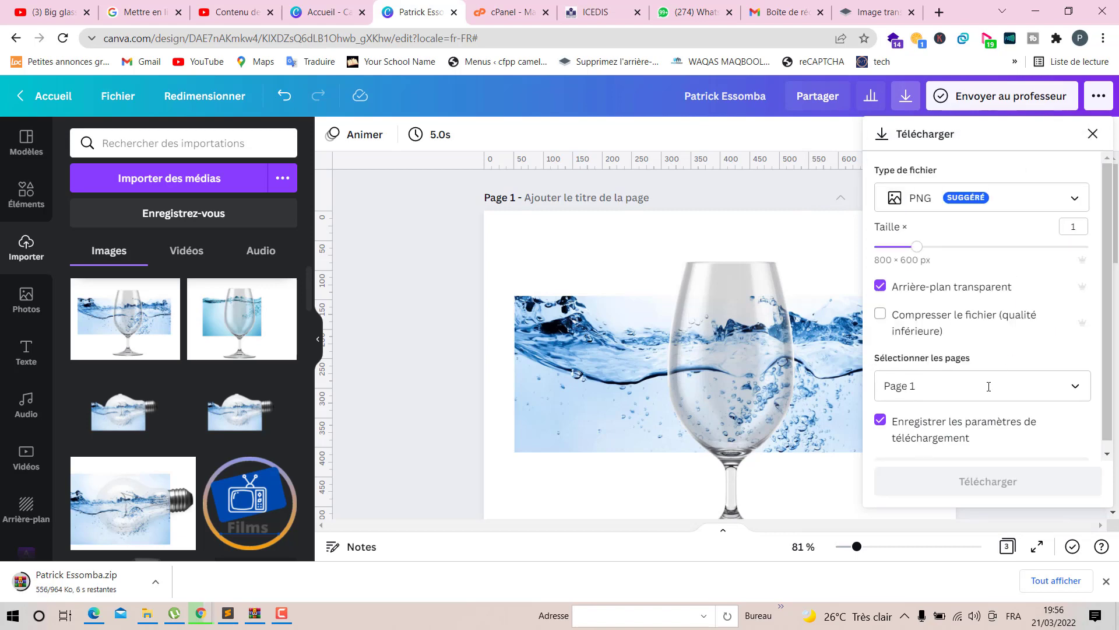
left_click(991, 481)
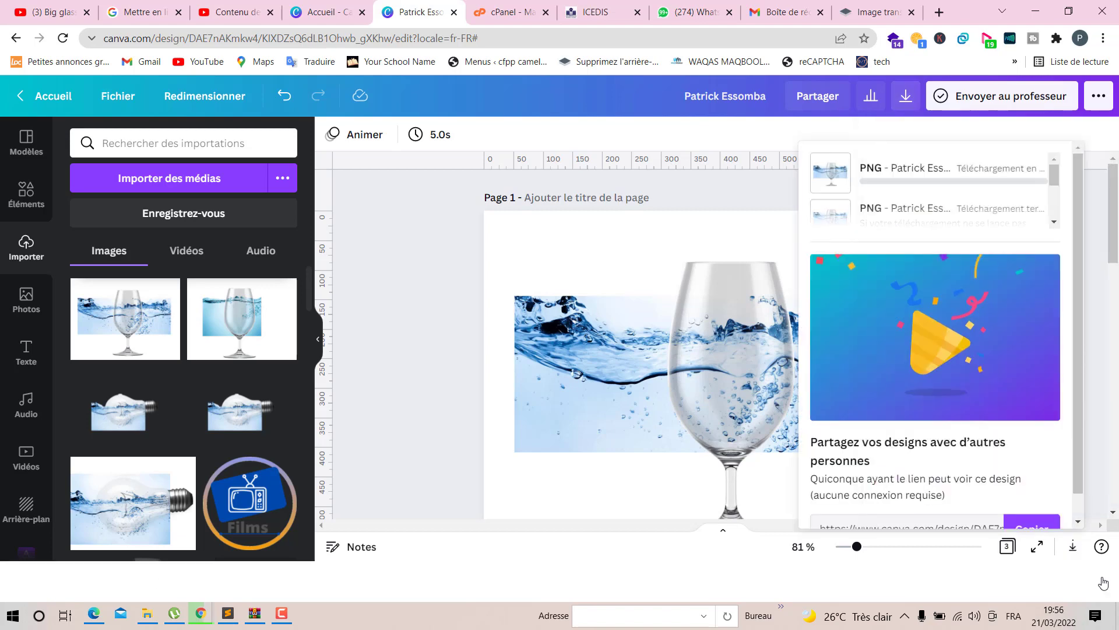
left_click(1106, 580)
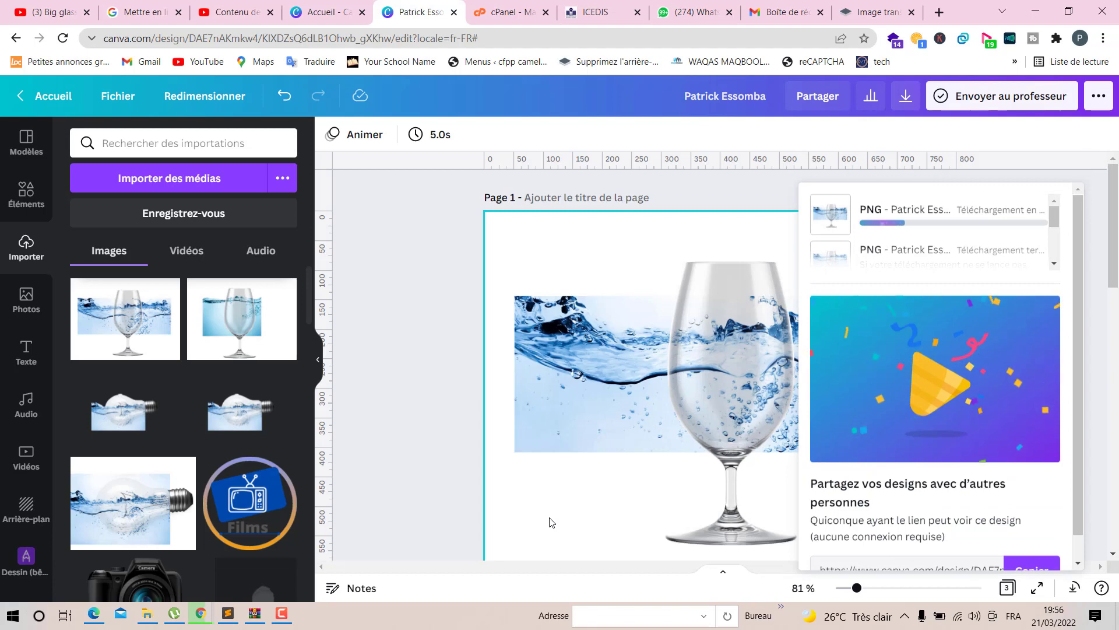
- Add the first uploaded composite image and move it onto page 2
scroll(505, 274, "down", 1)
scroll(505, 274, "down", 4)
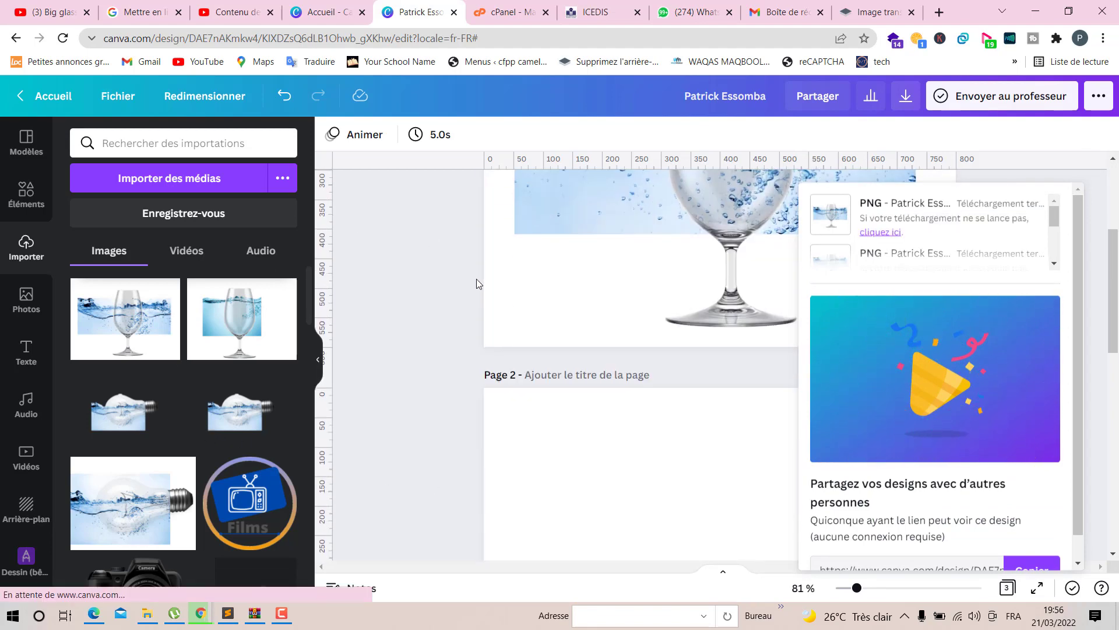
left_click(108, 319)
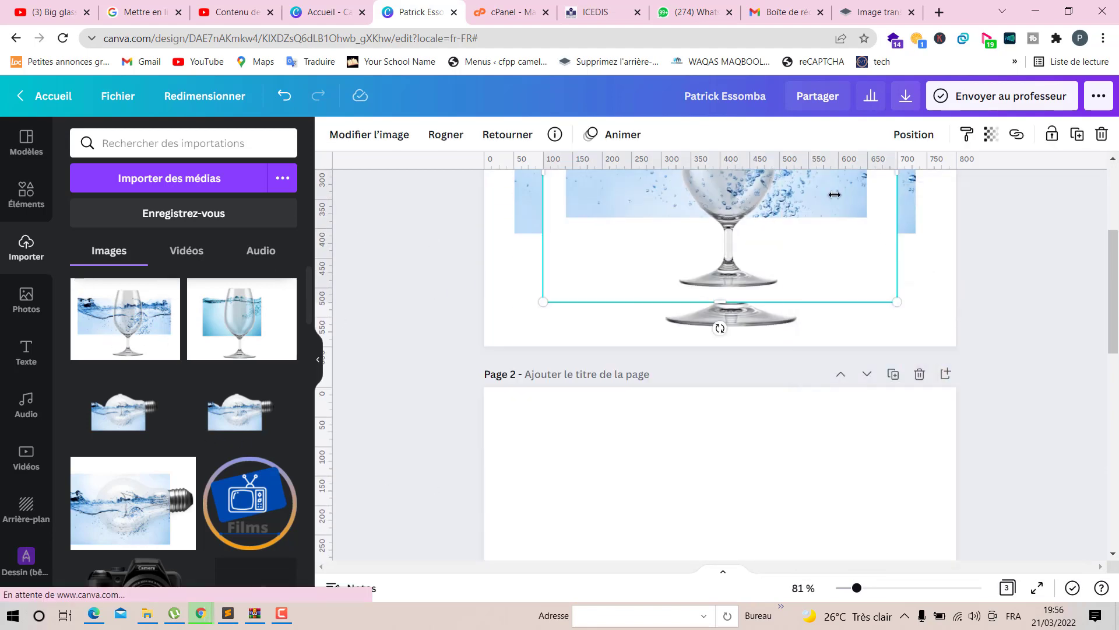
left_click_drag(835, 194, 859, 545)
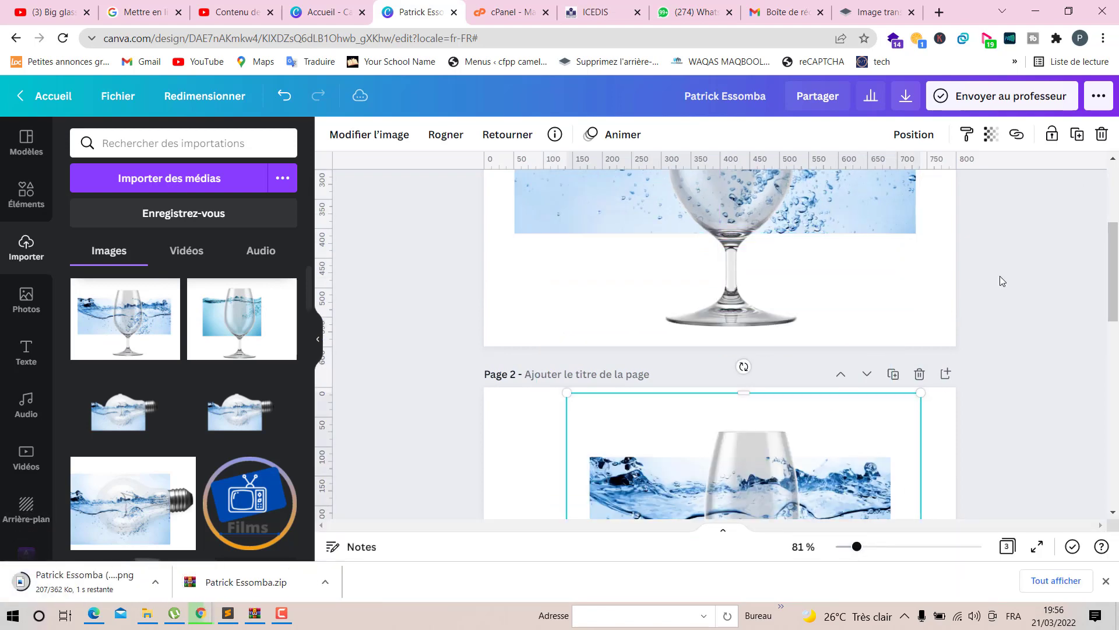
scroll(999, 281, "down", 2)
scroll(851, 349, "down", 1)
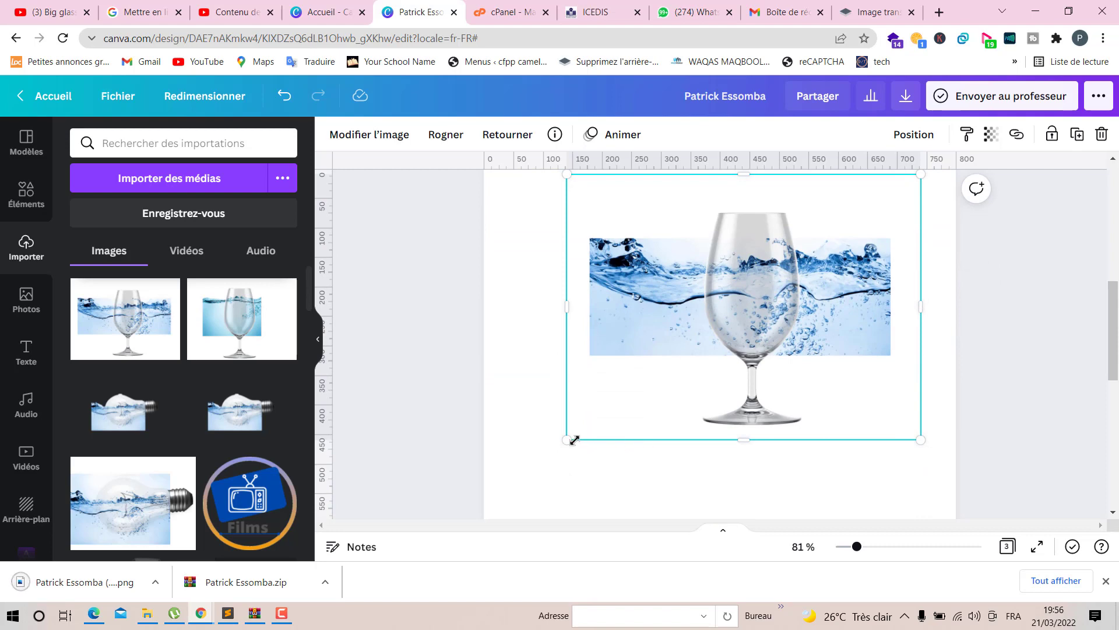
- Enlarge the composite and reposition it so it fills page 2
left_click_drag(568, 440, 452, 613)
scroll(808, 393, "down", 2)
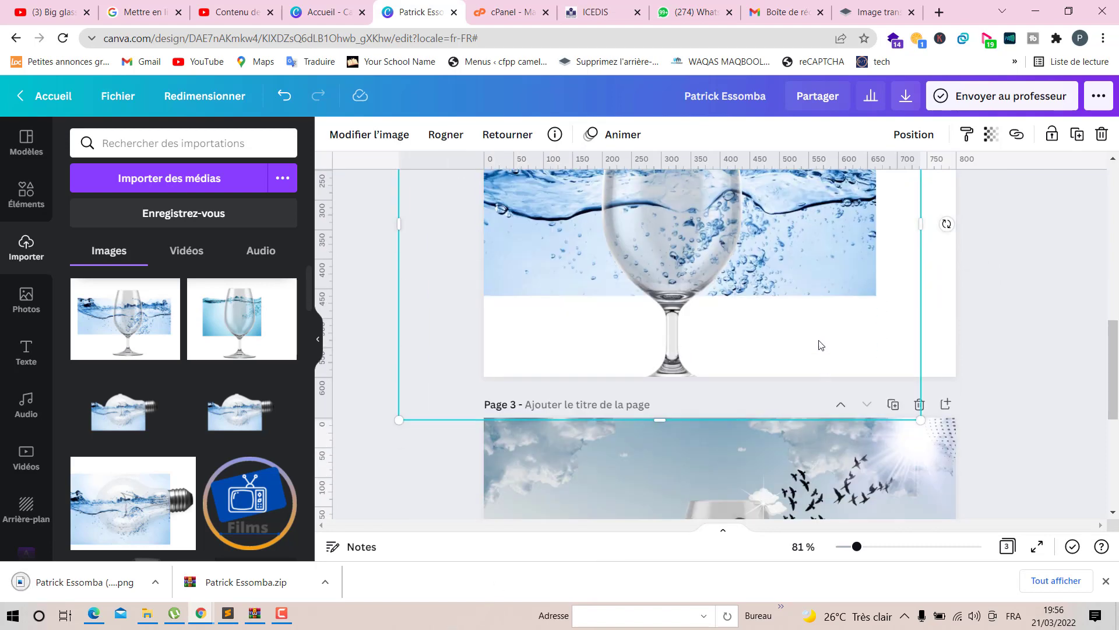
left_click_drag(796, 253, 819, 198)
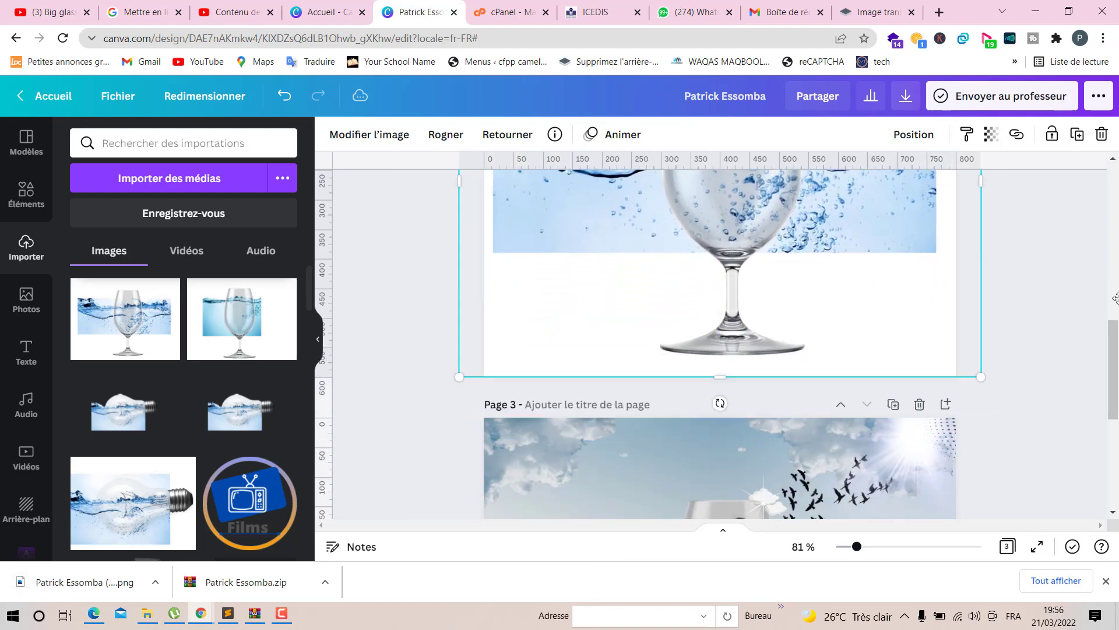
scroll(1002, 303, "up", 4)
scroll(945, 334, "up", 2)
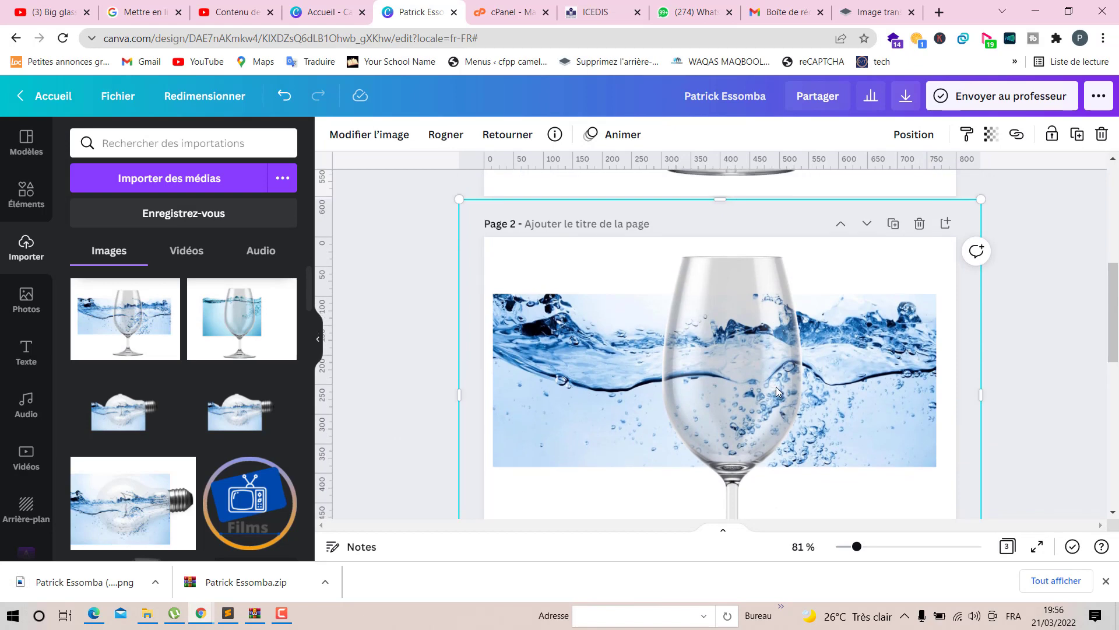
left_click_drag(980, 275, 1002, 379)
scroll(1005, 384, "down", 3)
left_click_drag(779, 340, 810, 329)
left_click(1106, 581)
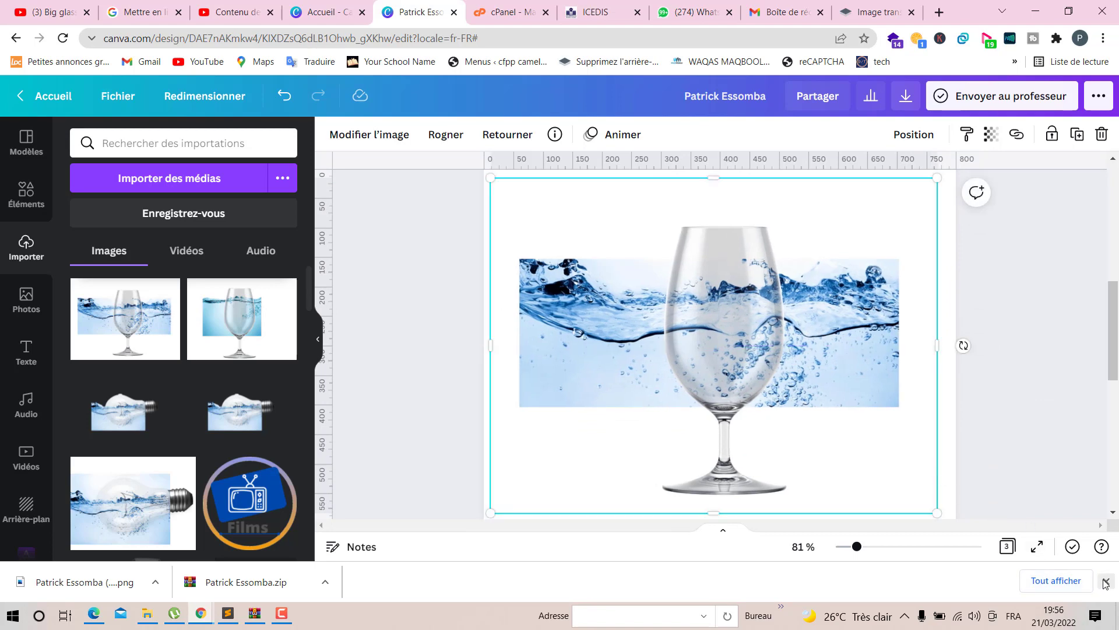
- Apply the Background Remover to the composite image on page 2
left_click(1042, 286)
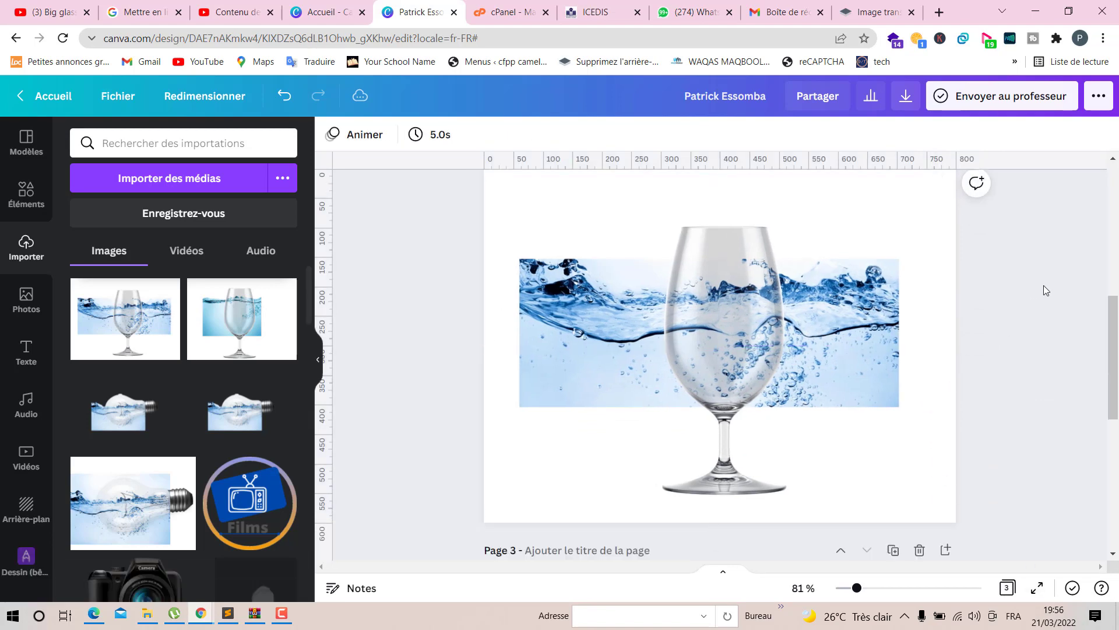
left_click(664, 249)
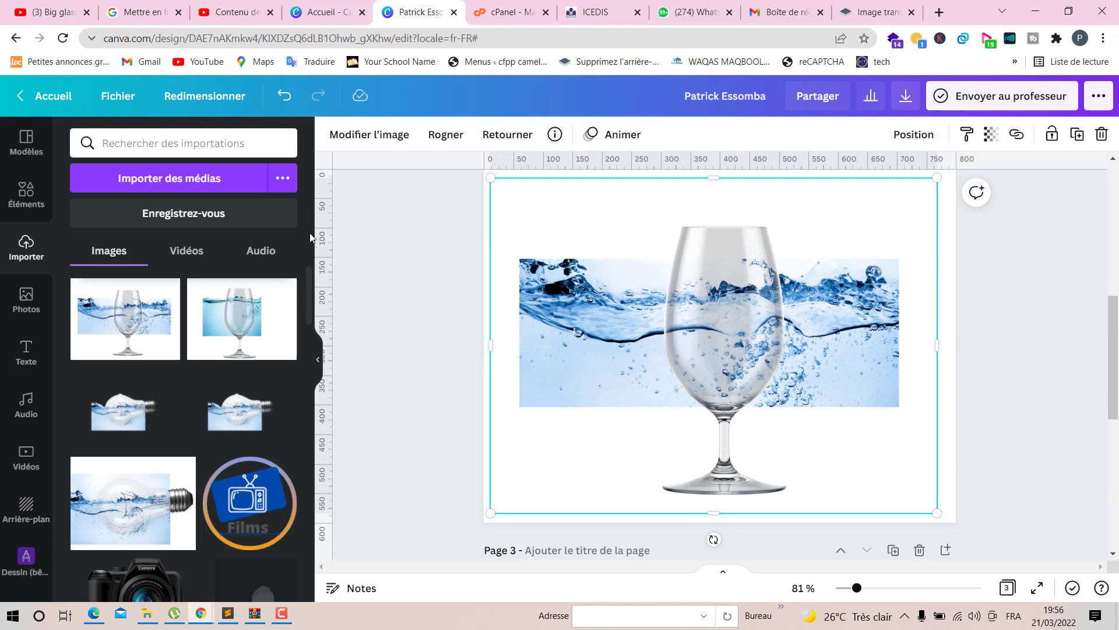
left_click(370, 134)
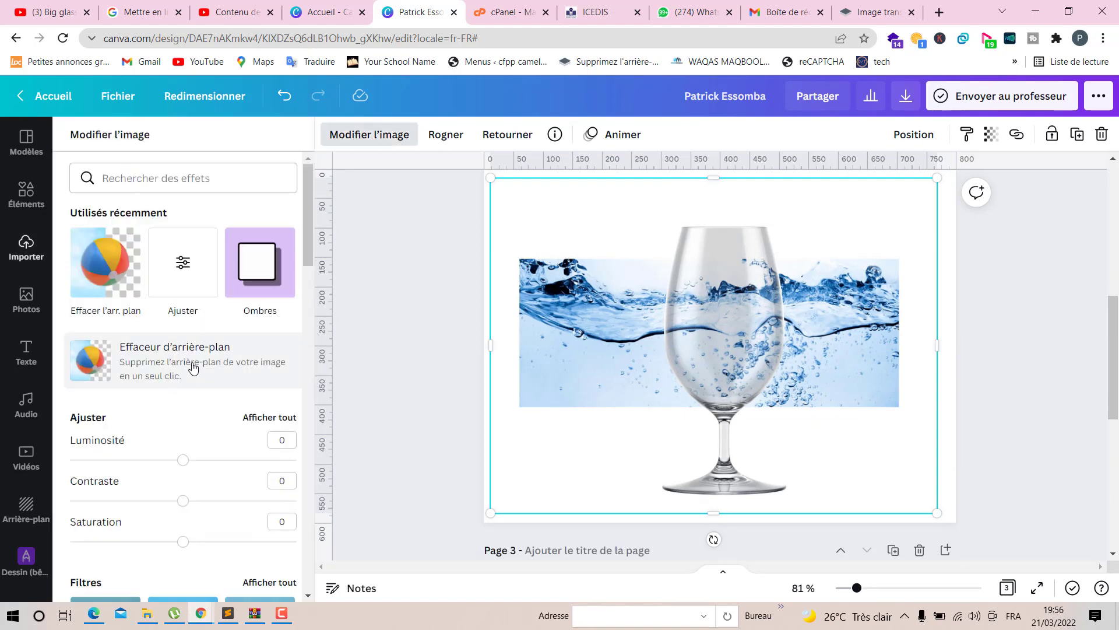
left_click(194, 366)
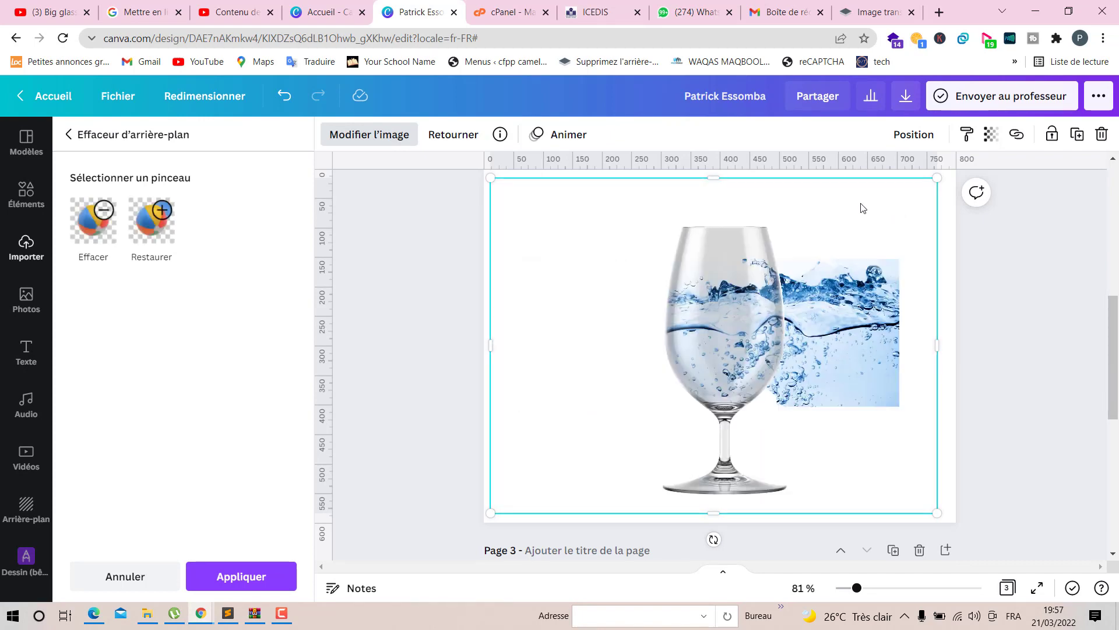
- With the Erase brush, zoom to about 173% and erase the leftover water splash right of the glass
left_click(93, 231)
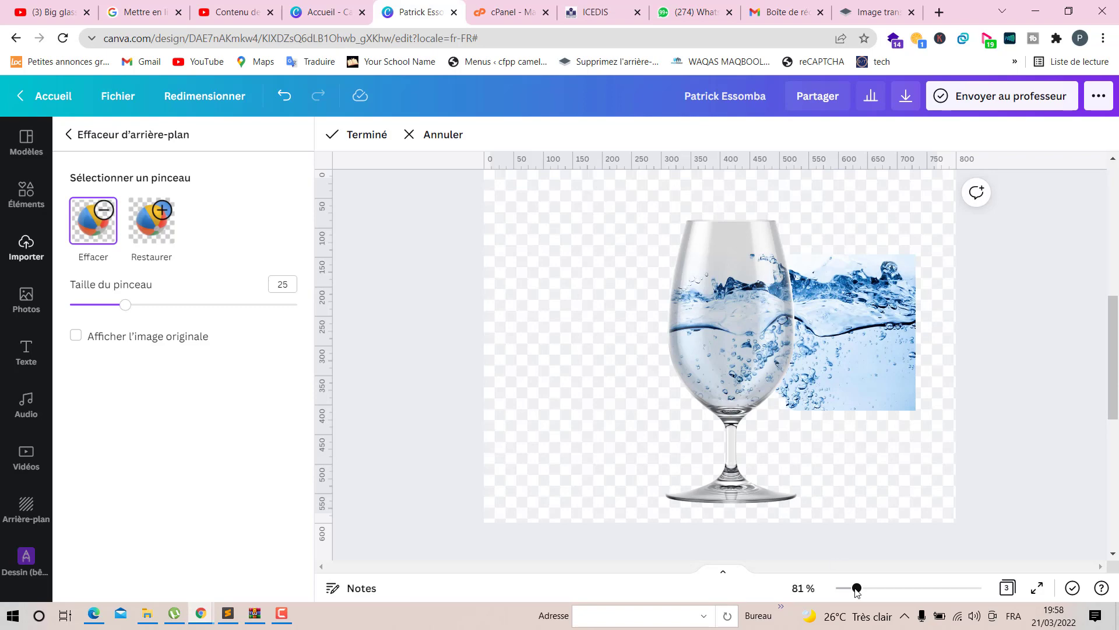
left_click_drag(857, 588, 985, 568)
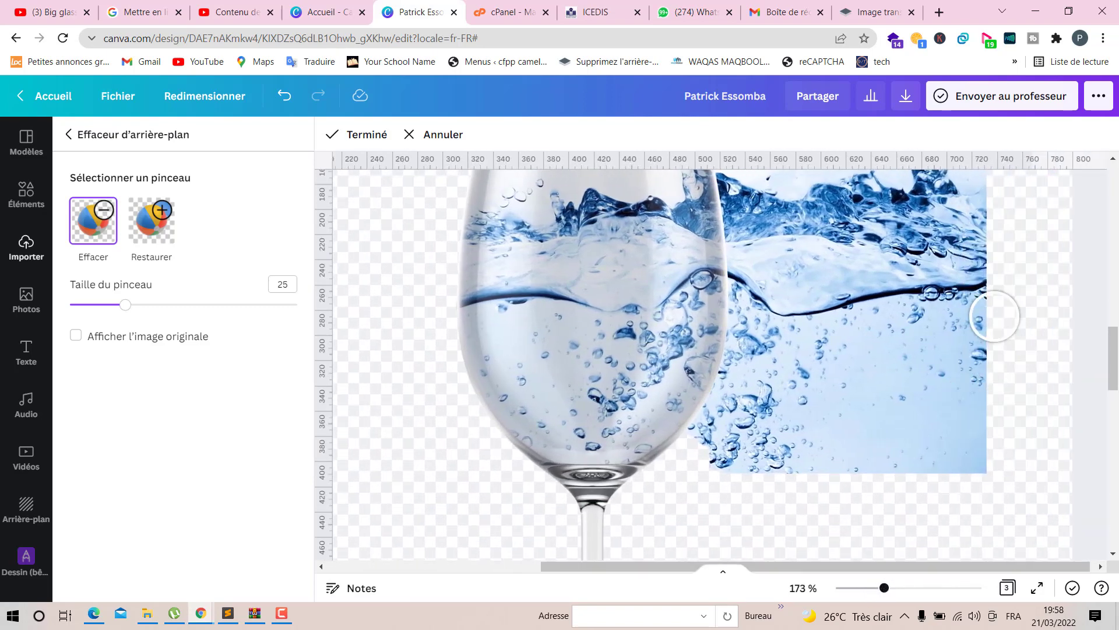
mouse_move(994, 316)
left_mouse_down()
mouse_move(945, 388)
mouse_move(946, 457)
mouse_move(982, 387)
mouse_move(979, 469)
mouse_move(989, 477)
mouse_move(939, 489)
mouse_move(904, 469)
mouse_move(1009, 211)
mouse_move(941, 219)
mouse_move(796, 495)
mouse_move(921, 407)
mouse_move(983, 268)
mouse_move(937, 271)
mouse_move(860, 452)
mouse_move(883, 341)
mouse_move(818, 373)
mouse_move(730, 466)
mouse_move(785, 471)
mouse_move(797, 401)
mouse_move(886, 192)
mouse_move(897, 299)
mouse_move(967, 324)
mouse_move(990, 301)
mouse_move(968, 275)
mouse_move(893, 401)
mouse_move(845, 321)
mouse_move(840, 268)
mouse_move(805, 271)
mouse_move(792, 286)
mouse_move(897, 292)
mouse_move(906, 299)
mouse_move(814, 302)
mouse_move(745, 287)
mouse_move(808, 369)
mouse_move(781, 516)
mouse_move(839, 414)
mouse_move(751, 322)
mouse_move(767, 460)
left_mouse_up()
scroll(895, 295, "up", 3)
scroll(768, 460, "down", 3)
mouse_move(781, 372)
left_mouse_down()
mouse_move(765, 331)
mouse_move(754, 387)
mouse_move(702, 453)
left_mouse_up()
- Reduce the eraser brush to size 7, zoom to 438% and erase the leftover water along the glass's right edge
left_click(99, 304)
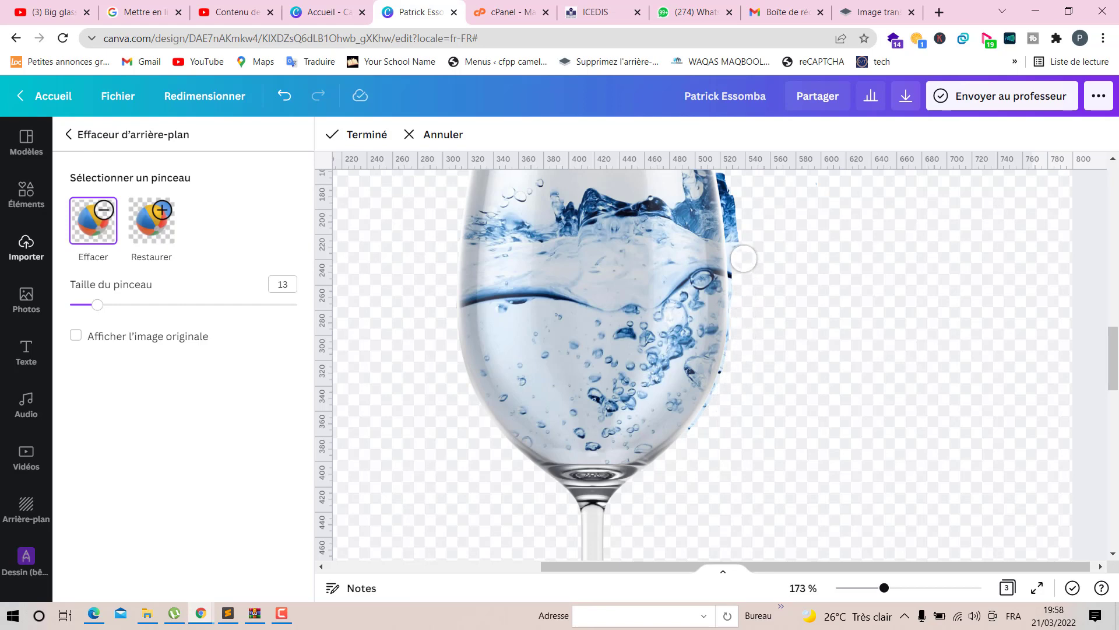
scroll(751, 245, "up", 3)
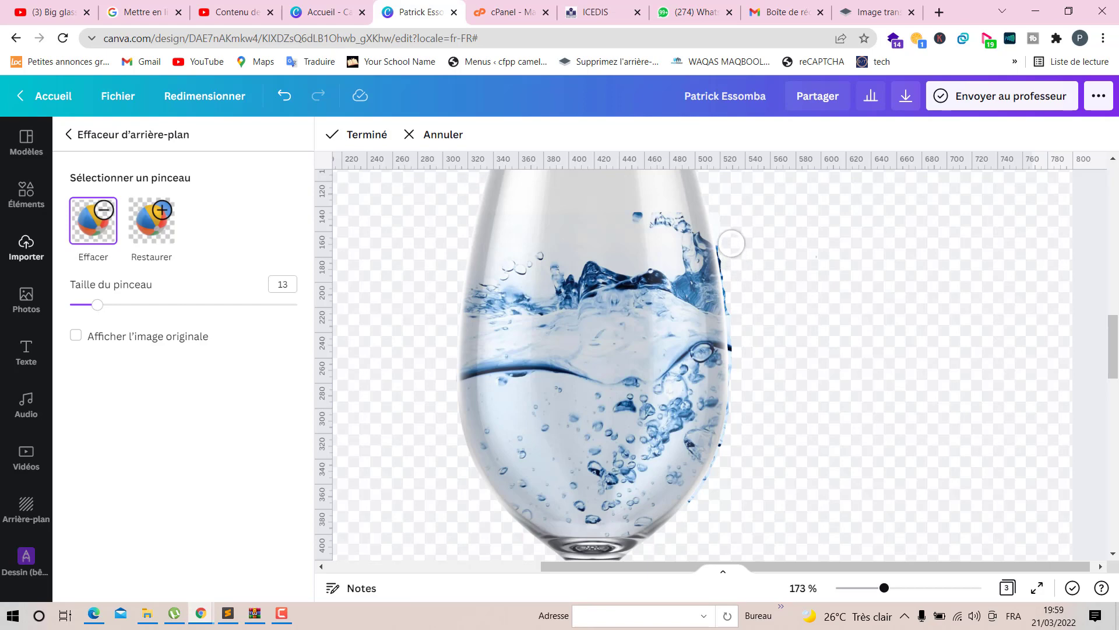
scroll(800, 350, "down", 1)
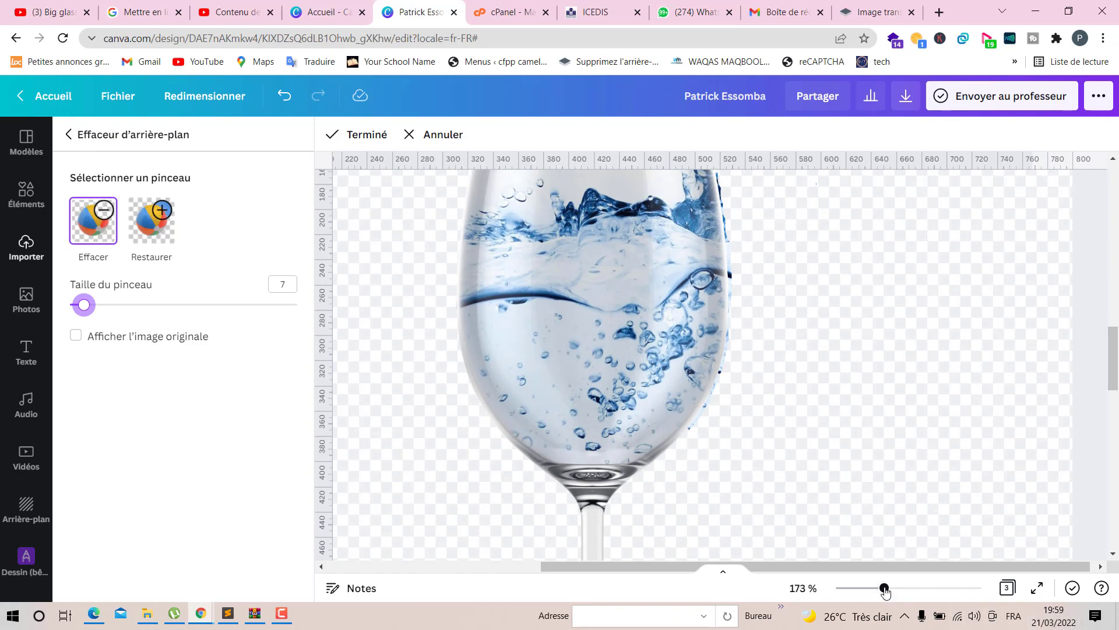
left_click_drag(884, 588, 963, 588)
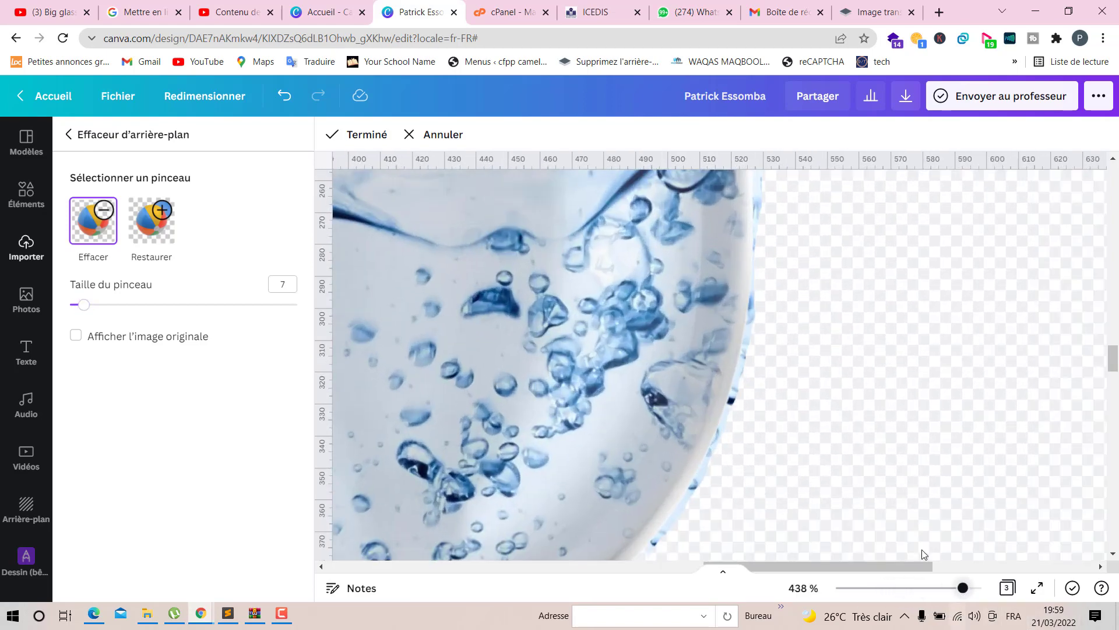
scroll(778, 418, "down", 1)
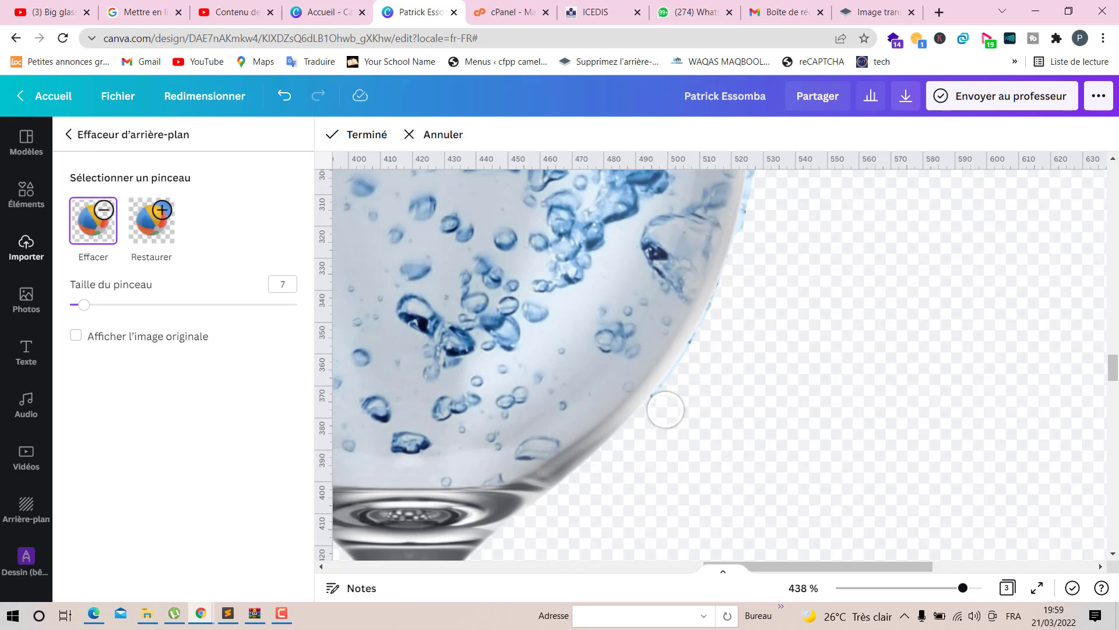
scroll(723, 362, "up", 5)
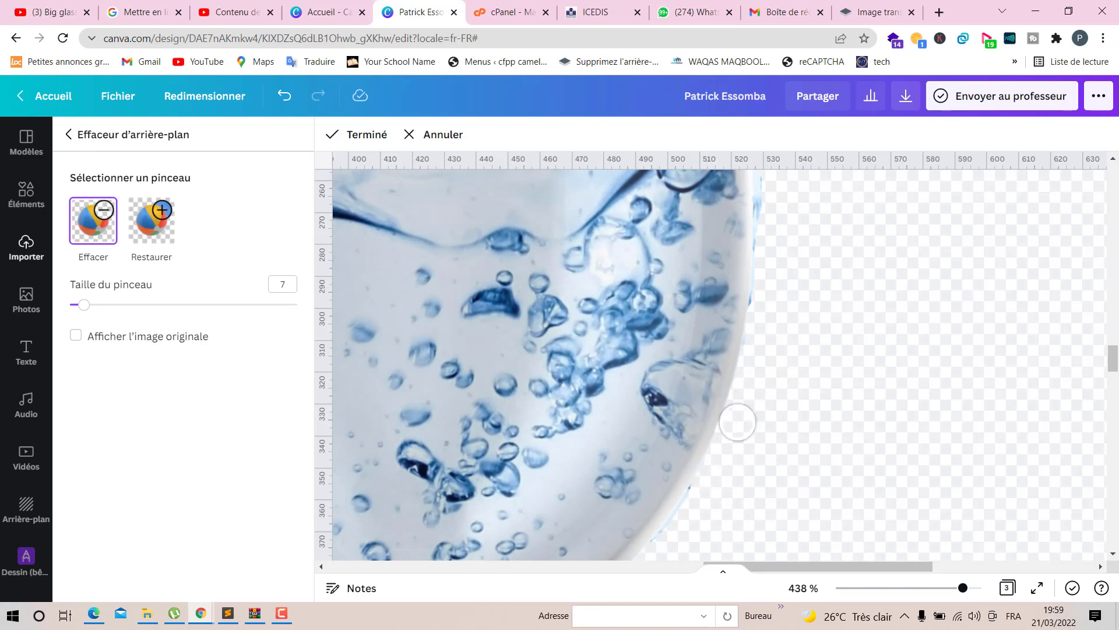
scroll(781, 303, "up", 5)
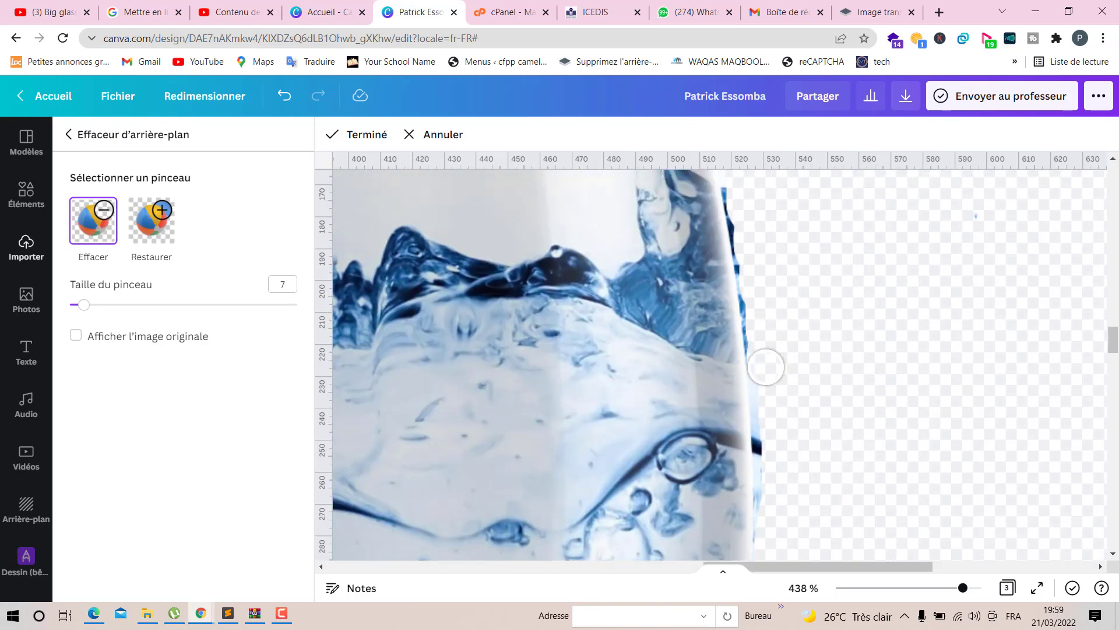
left_click_drag(773, 431, 767, 522)
scroll(781, 420, "up", 2)
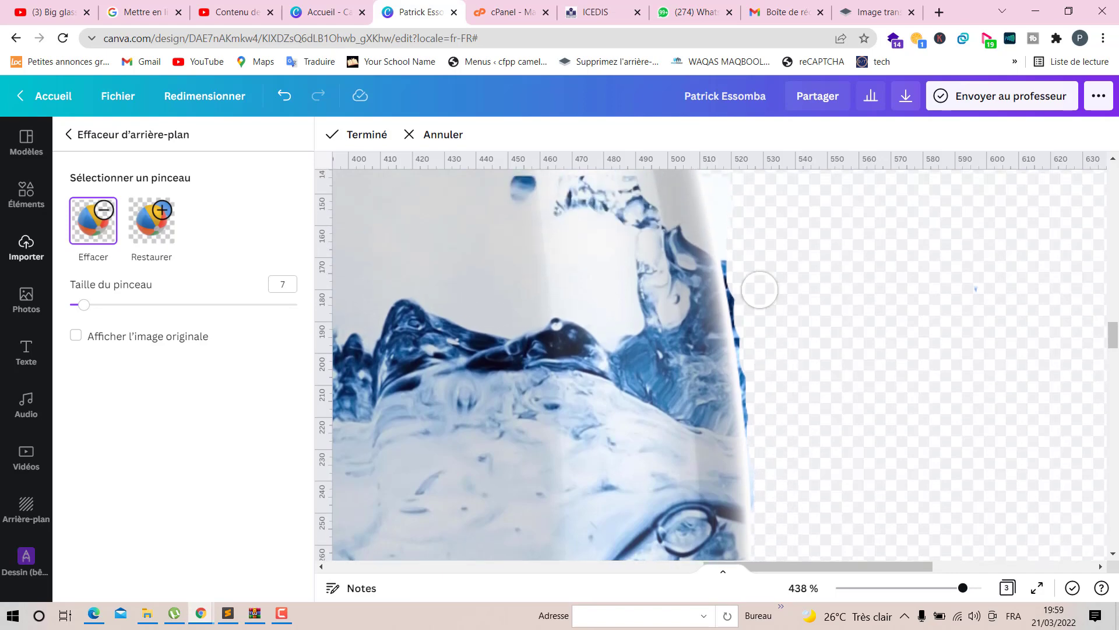
left_click_drag(733, 233, 729, 194)
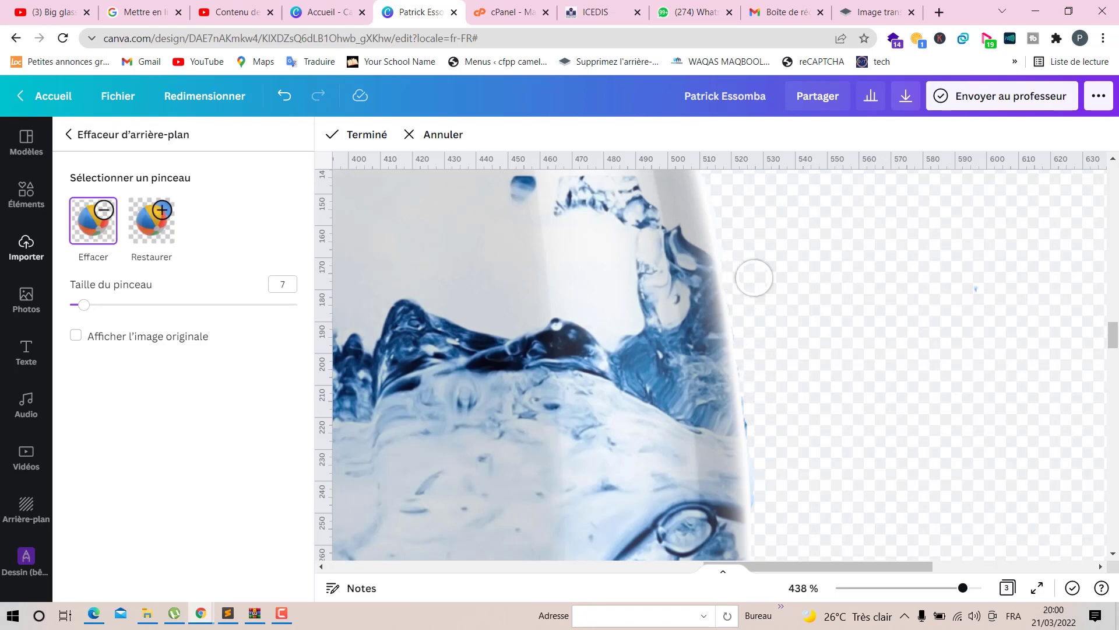
scroll(910, 328, "down", 5)
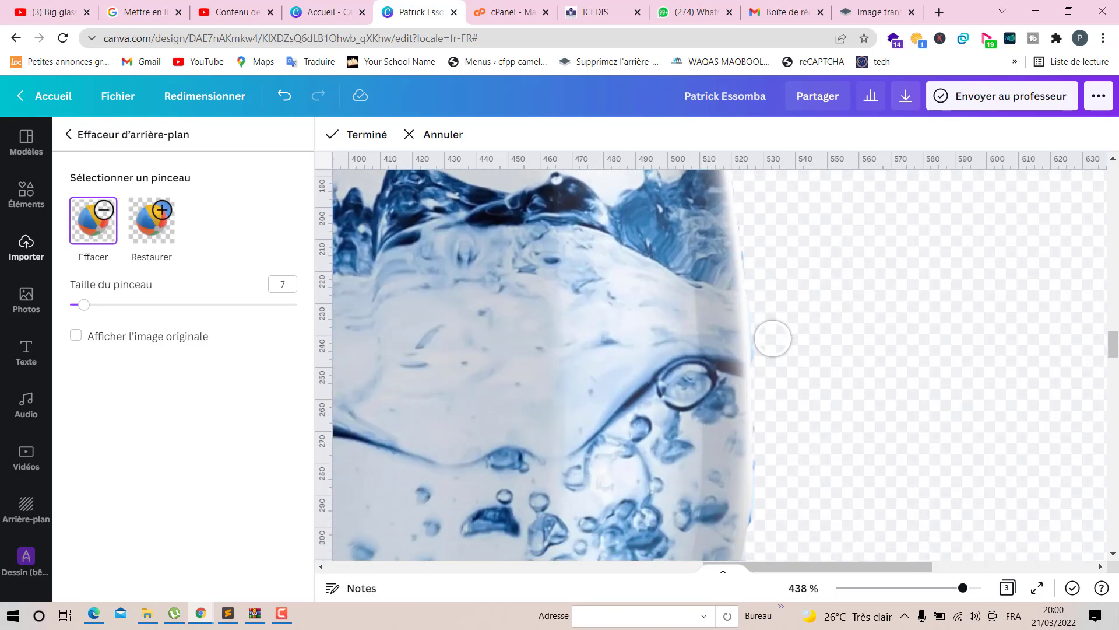
scroll(771, 351, "down", 5)
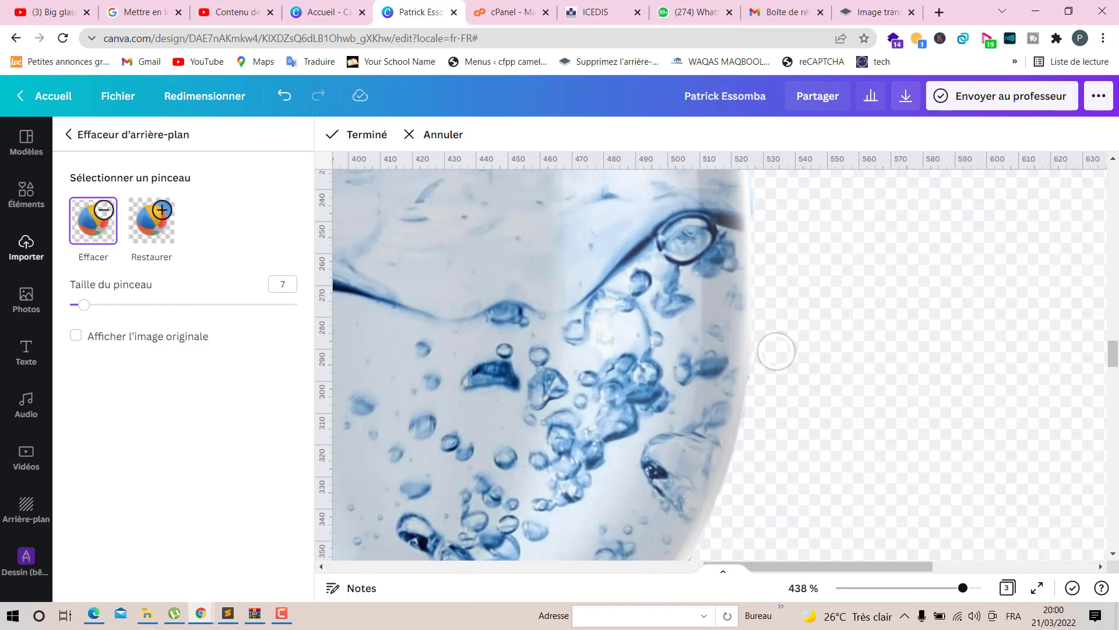
scroll(810, 373, "up", 3)
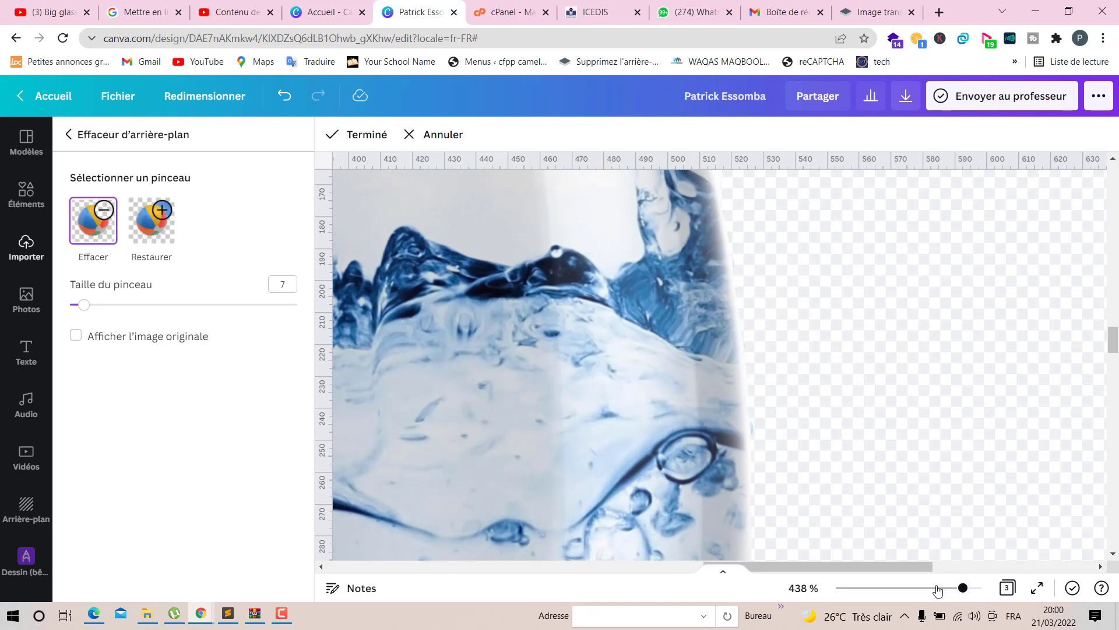
- Finish the background erasing and apply it to the composite image
left_click_drag(937, 590, 854, 573)
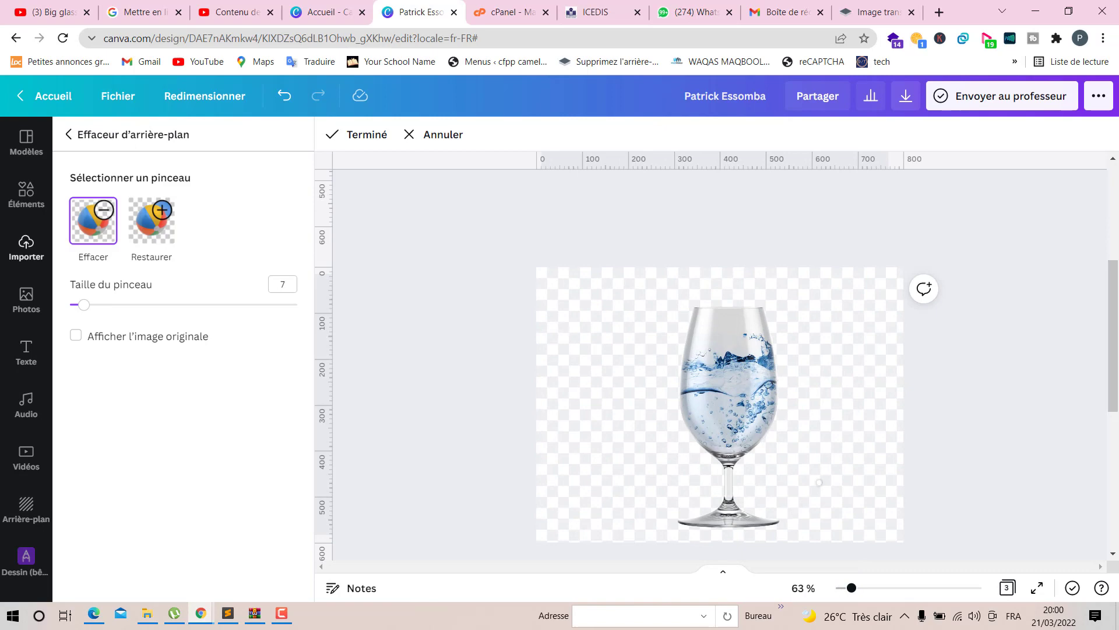
left_click_drag(860, 593, 917, 589)
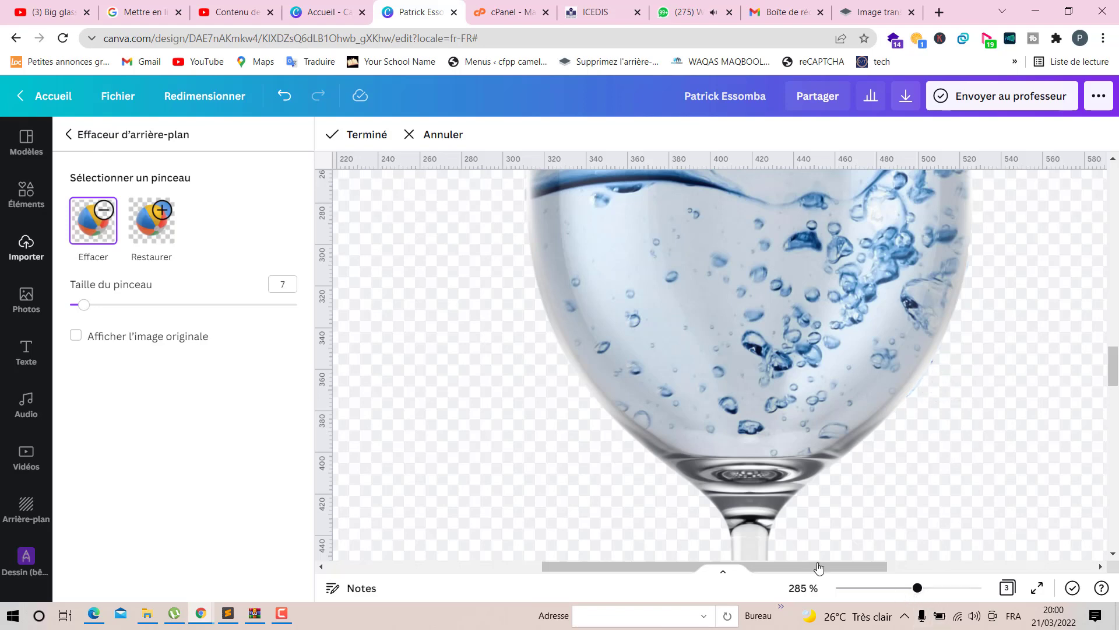
left_click(358, 132)
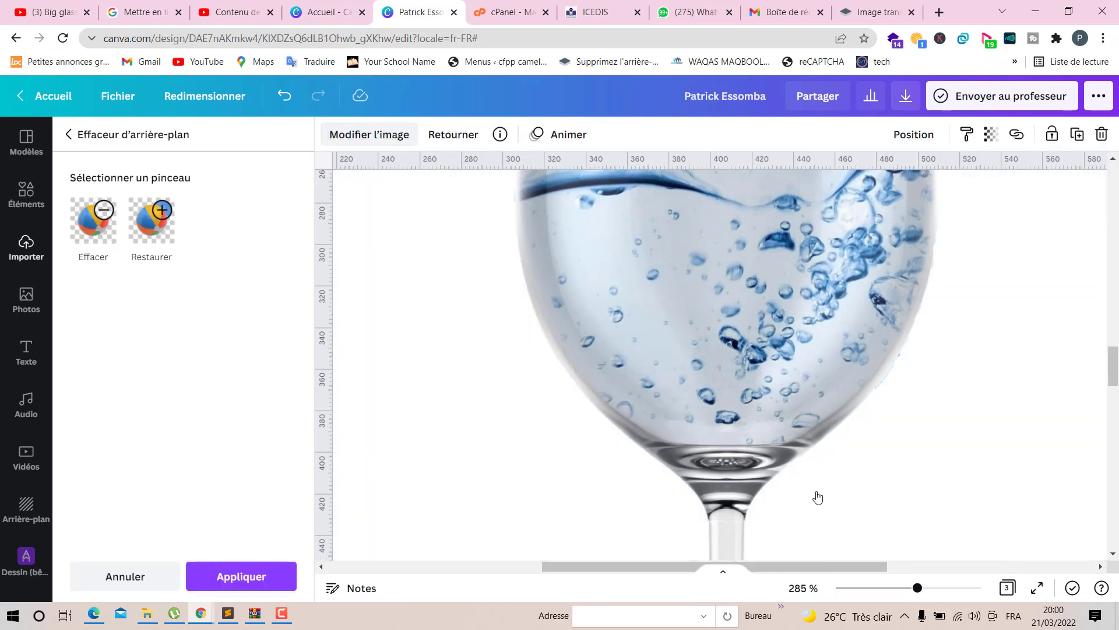
left_click(881, 589)
left_click_drag(881, 589, 860, 590)
left_click(1050, 368)
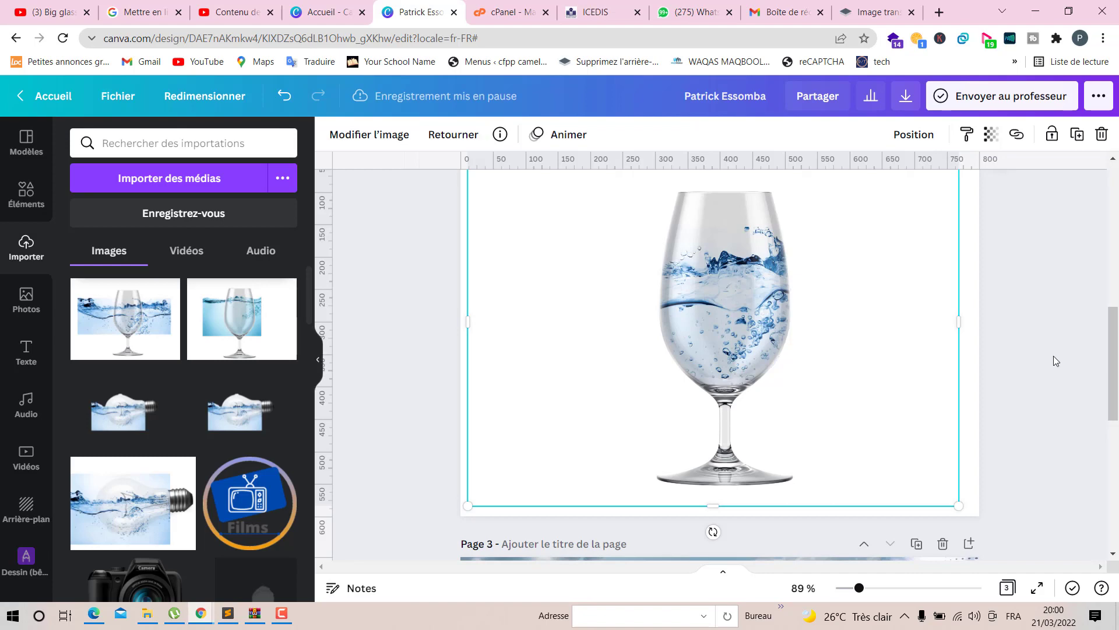
- Trim the composite's left and right sides in closer to the glass
left_click(1053, 356)
left_click(617, 332)
left_click_drag(466, 330, 613, 335)
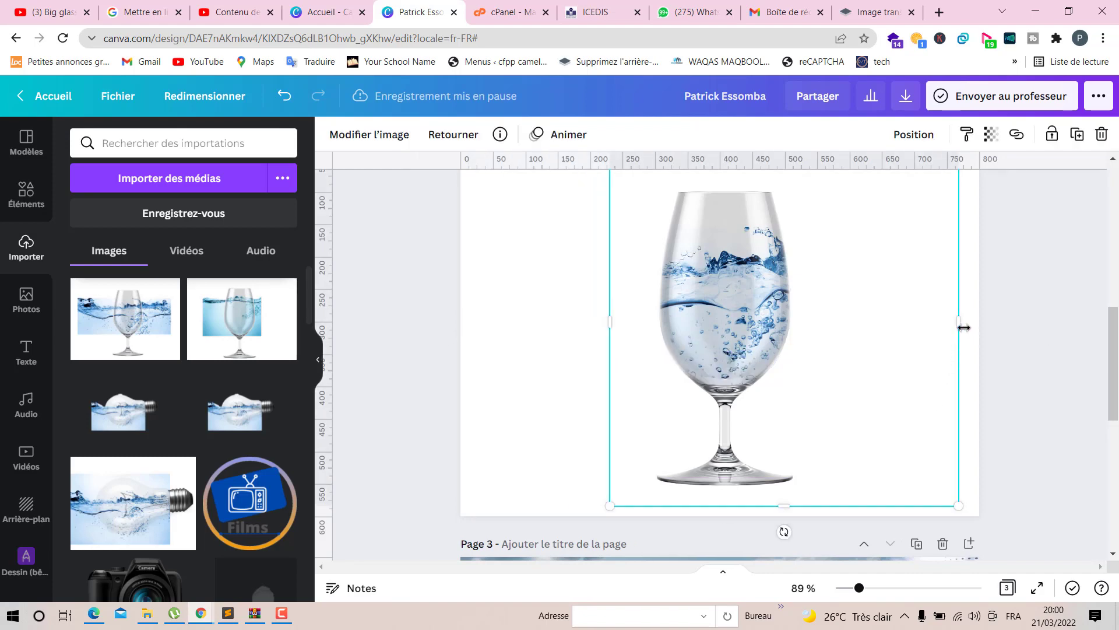
left_click_drag(959, 325, 823, 322)
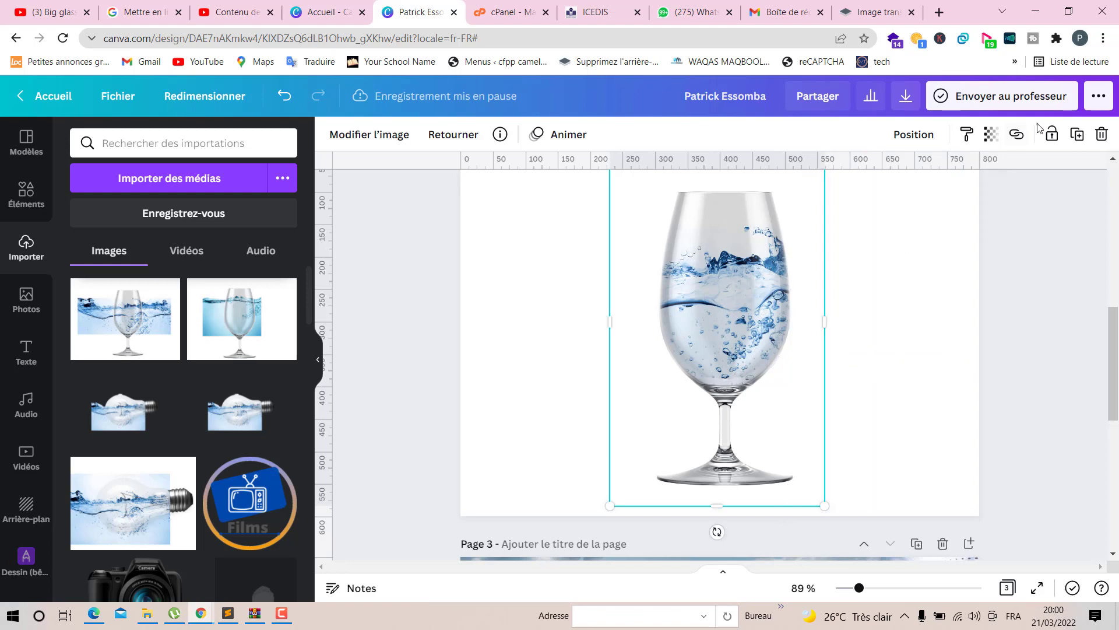
- Duplicate the glass and move the copy up onto page 1
left_click(1076, 136)
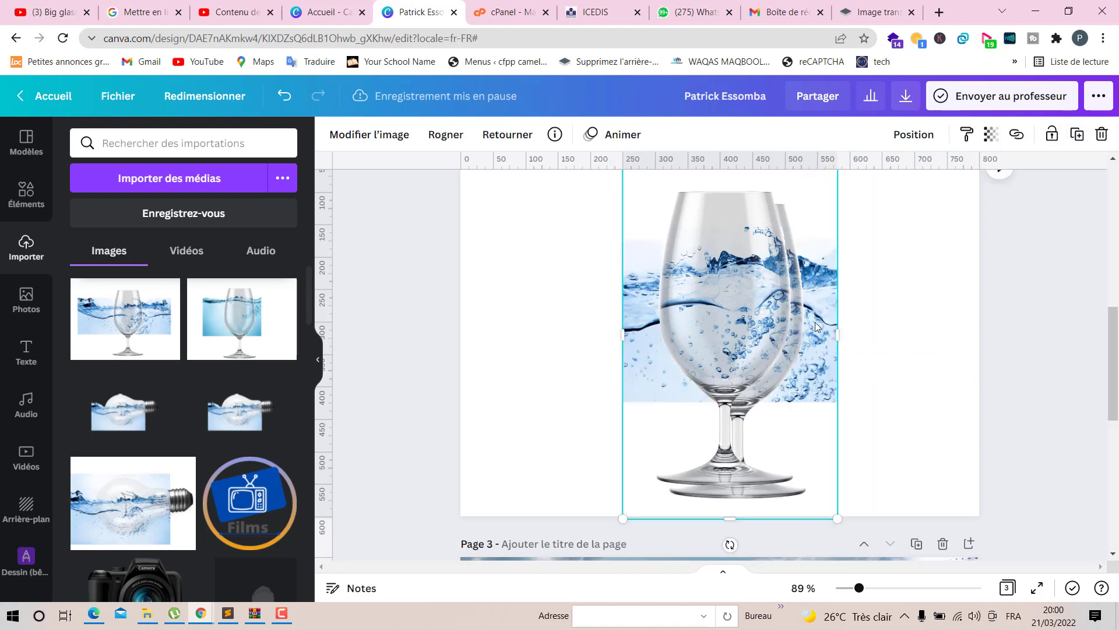
left_click_drag(954, 413, 925, 412)
scroll(925, 412, "down", 3)
scroll(910, 460, "up", 6)
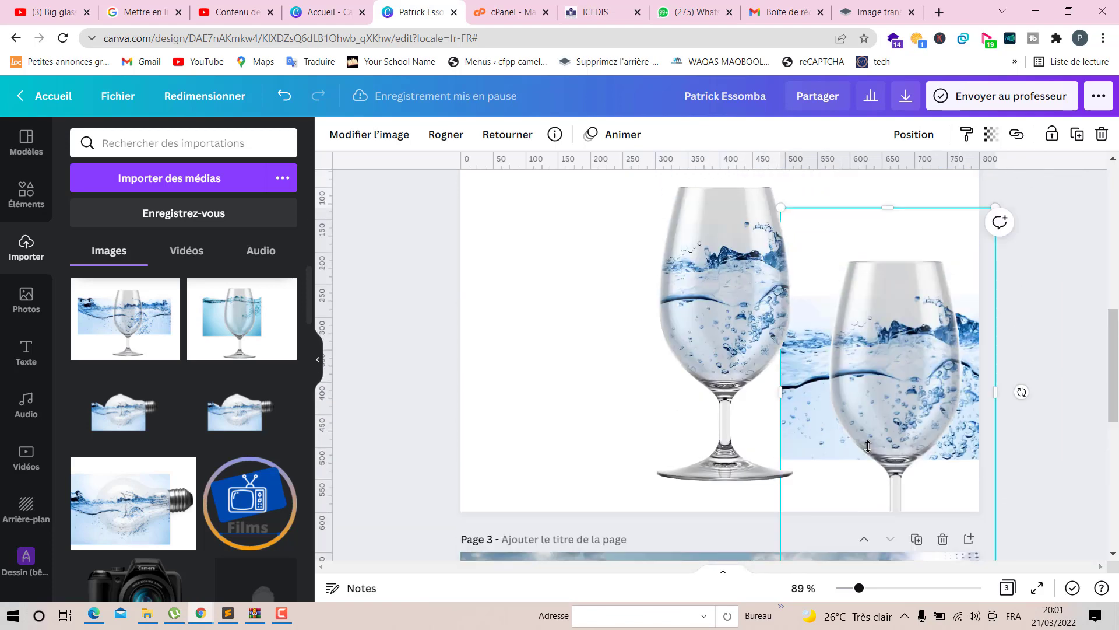
left_click_drag(892, 518, 885, 148)
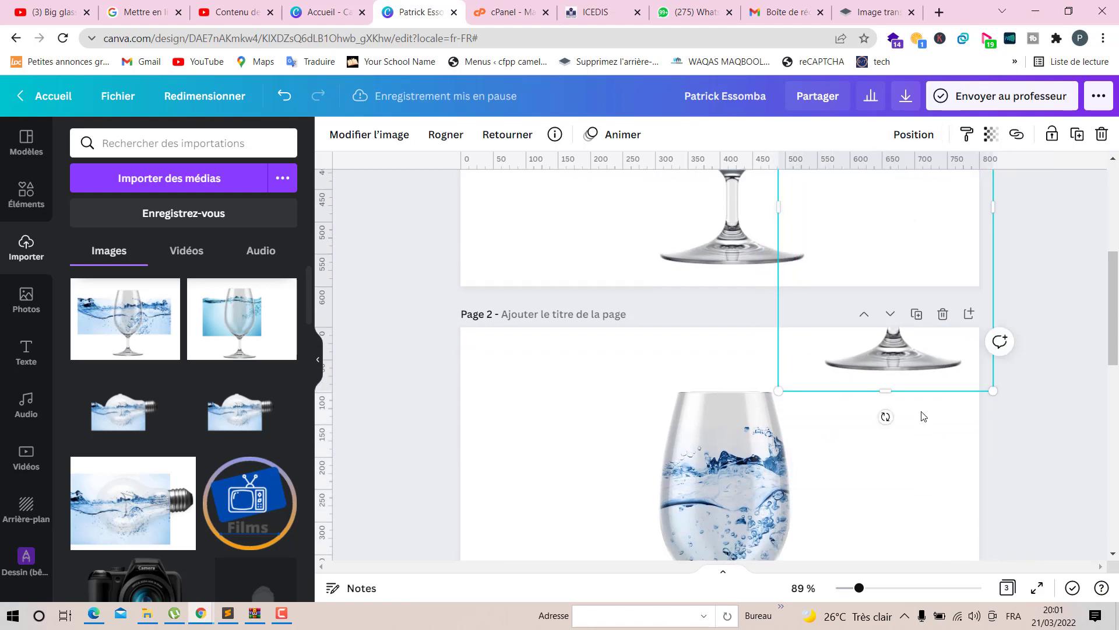
scroll(922, 417, "down", 2)
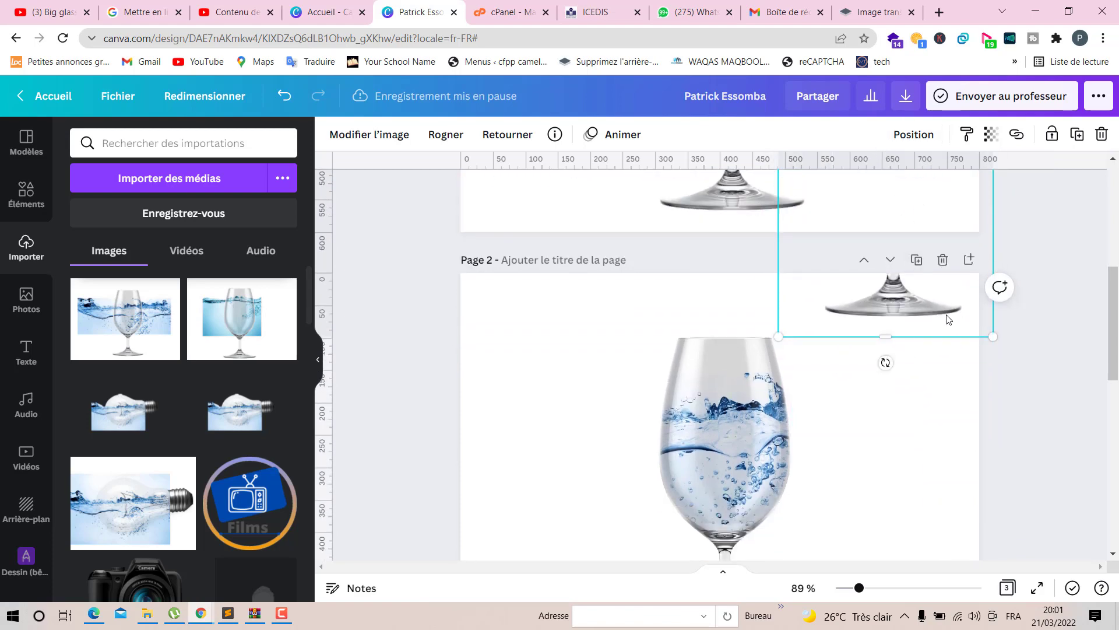
left_click_drag(948, 319, 926, 182)
scroll(987, 425, "down", 6)
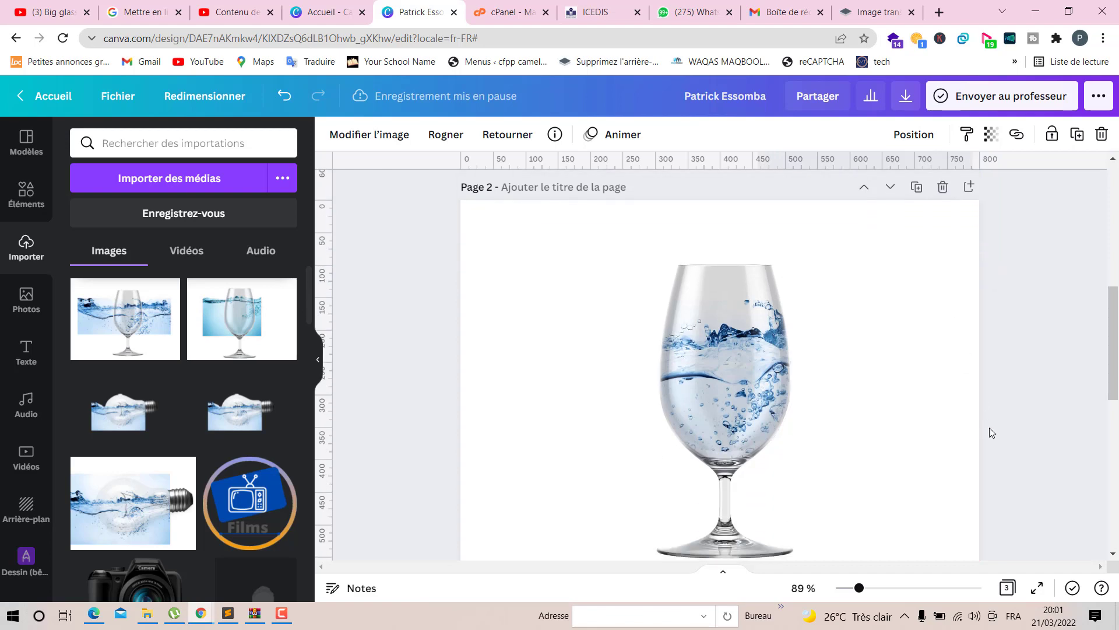
scroll(981, 435, "up", 8)
- Nudge the glass up slightly, then duplicate it and place the copy higher and to the right of the original
left_click_drag(747, 514, 747, 485)
scroll(774, 475, "down", 3)
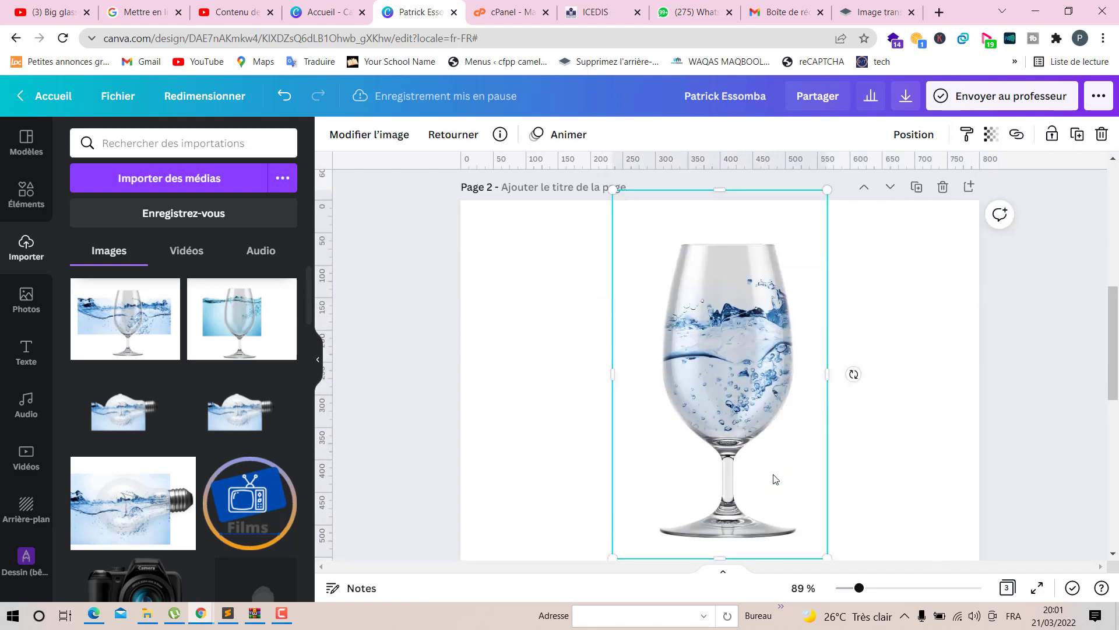
left_click(1078, 135)
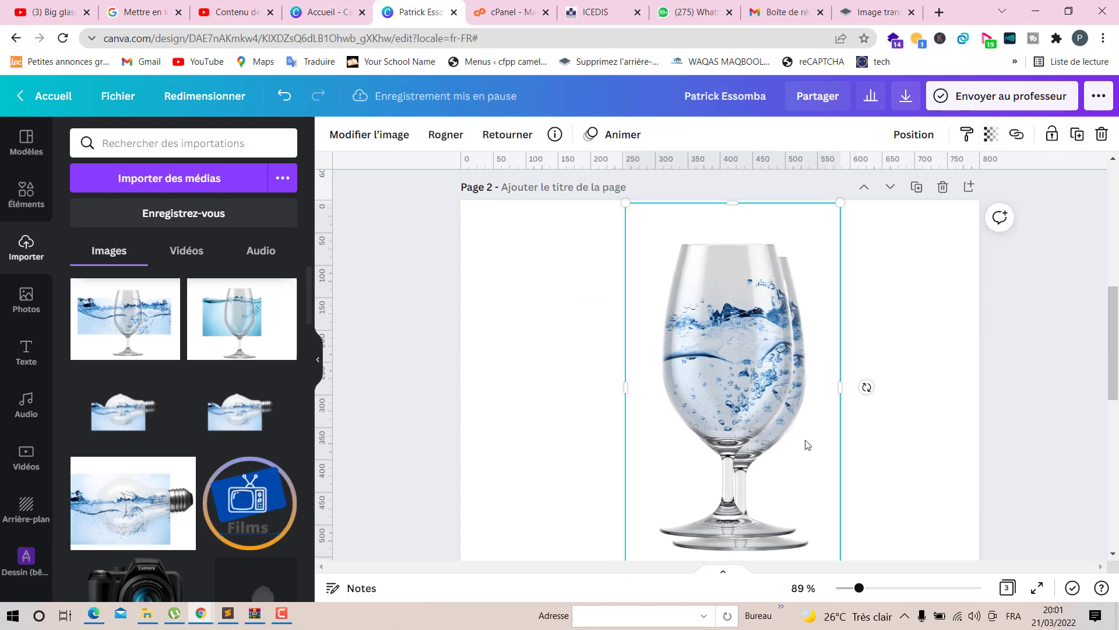
left_click_drag(807, 461, 900, 428)
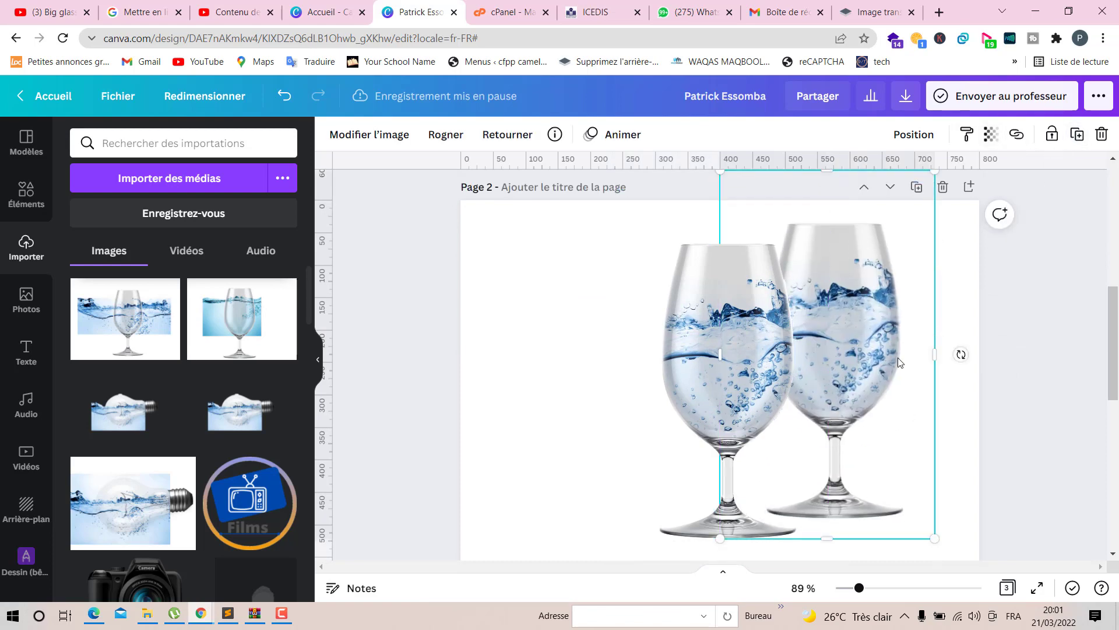
- Delete the stray glass copy from page 1
scroll(887, 365, "up", 7)
left_click(898, 430)
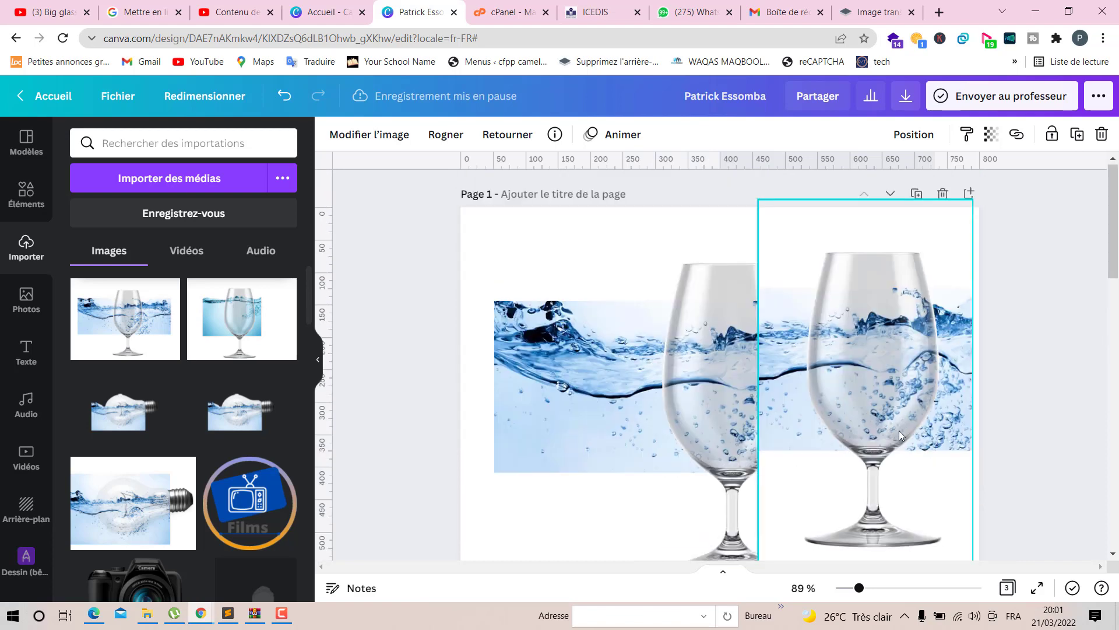
key("Delete")
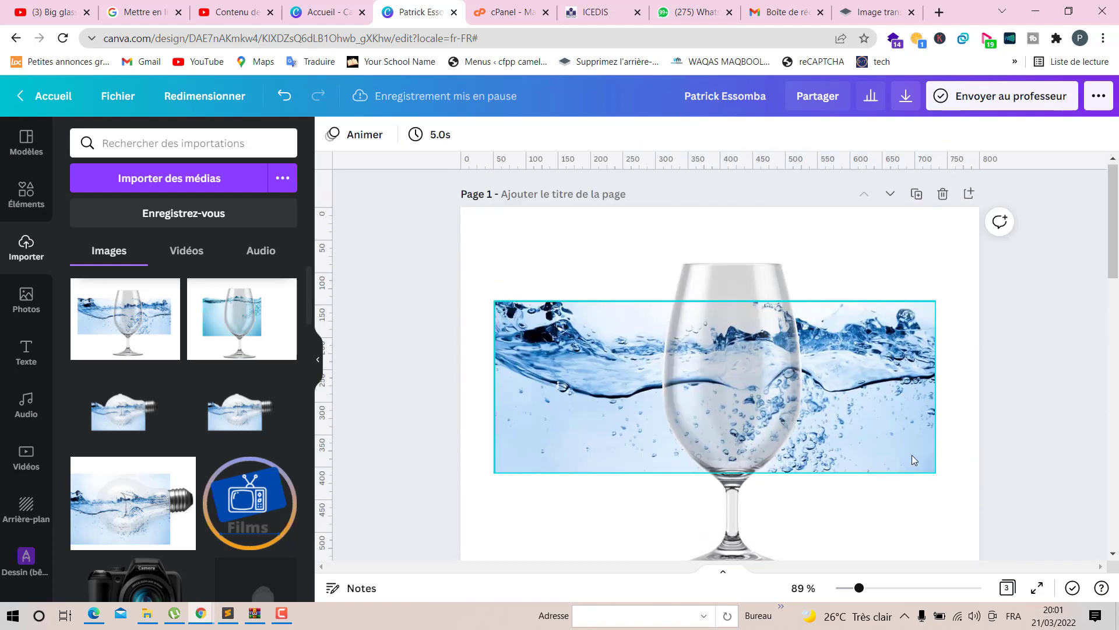
- Duplicate the right-hand glass on page 2 once more
scroll(912, 455, "down", 4)
scroll(882, 488, "down", 3)
left_click(880, 487)
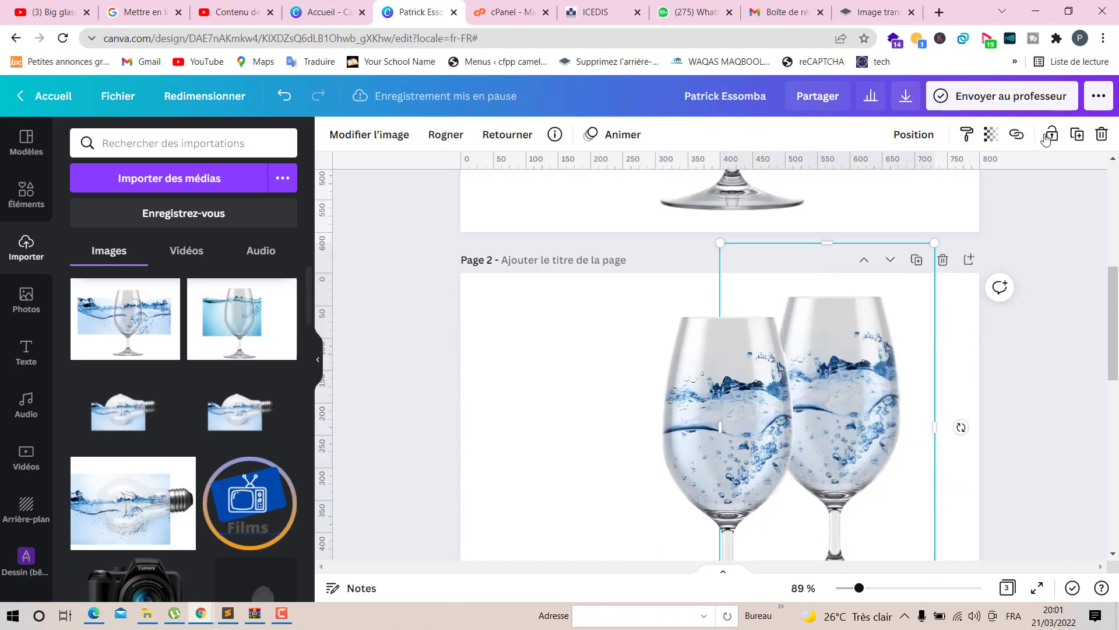
left_click(1077, 135)
left_click_drag(900, 417, 899, 397)
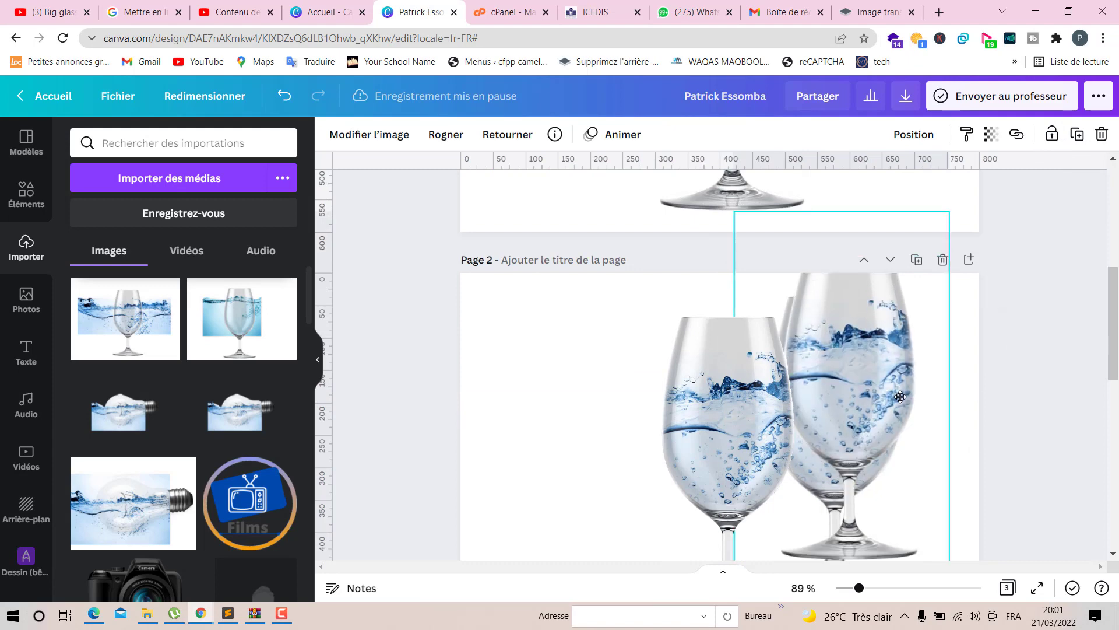
- Flip the new copy vertically and place it beneath the glasses' bases as a reflection
scroll(899, 396, "down", 3)
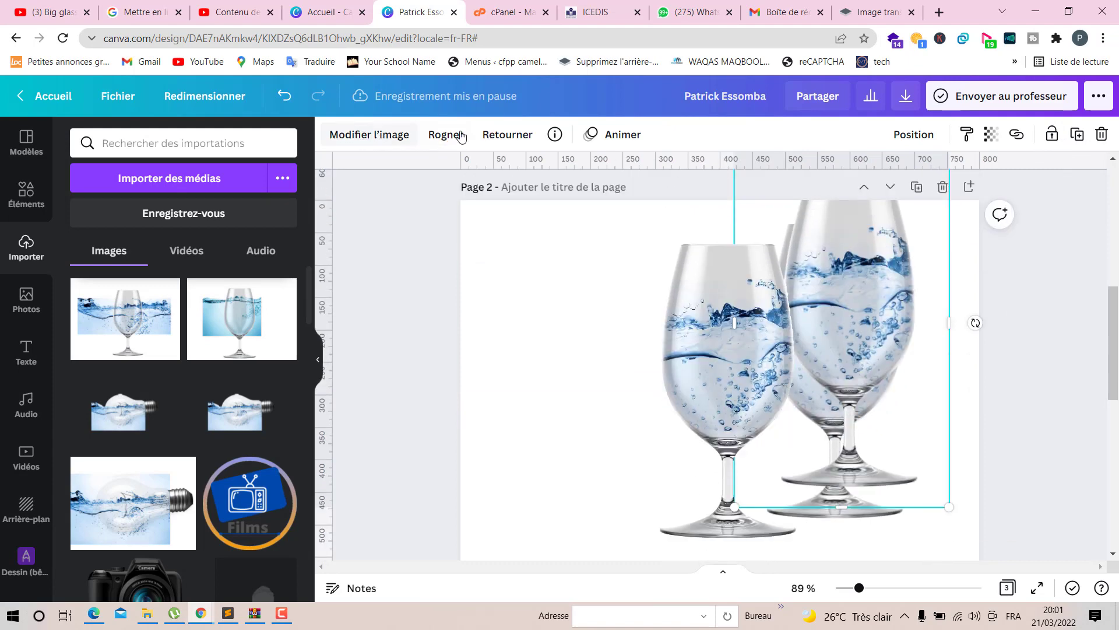
left_click(490, 136)
left_click(491, 202)
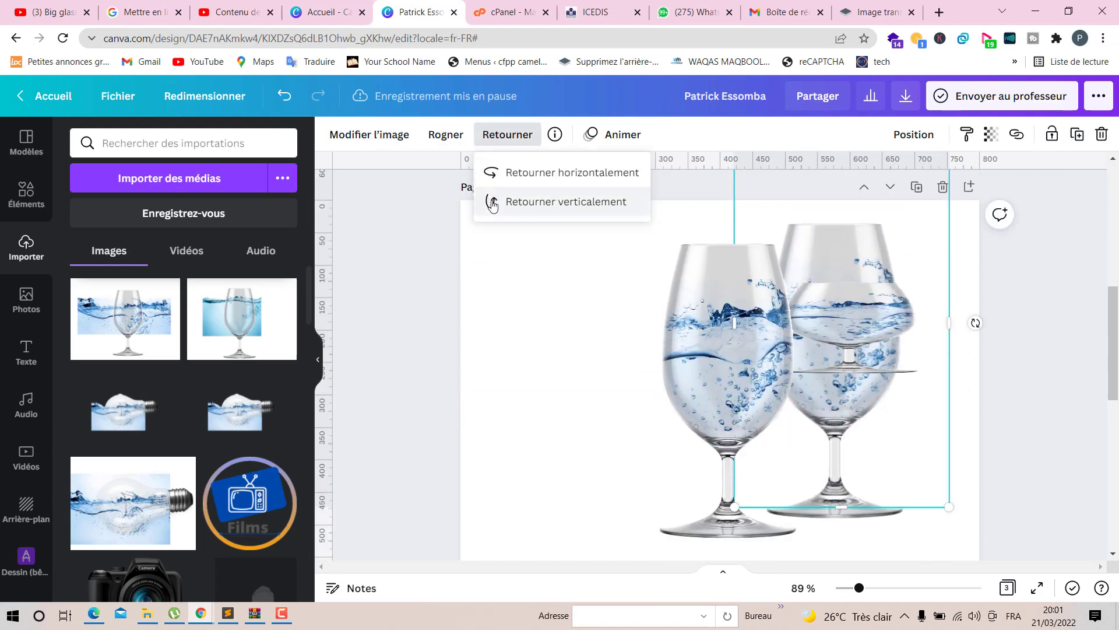
left_click_drag(891, 352, 818, 595)
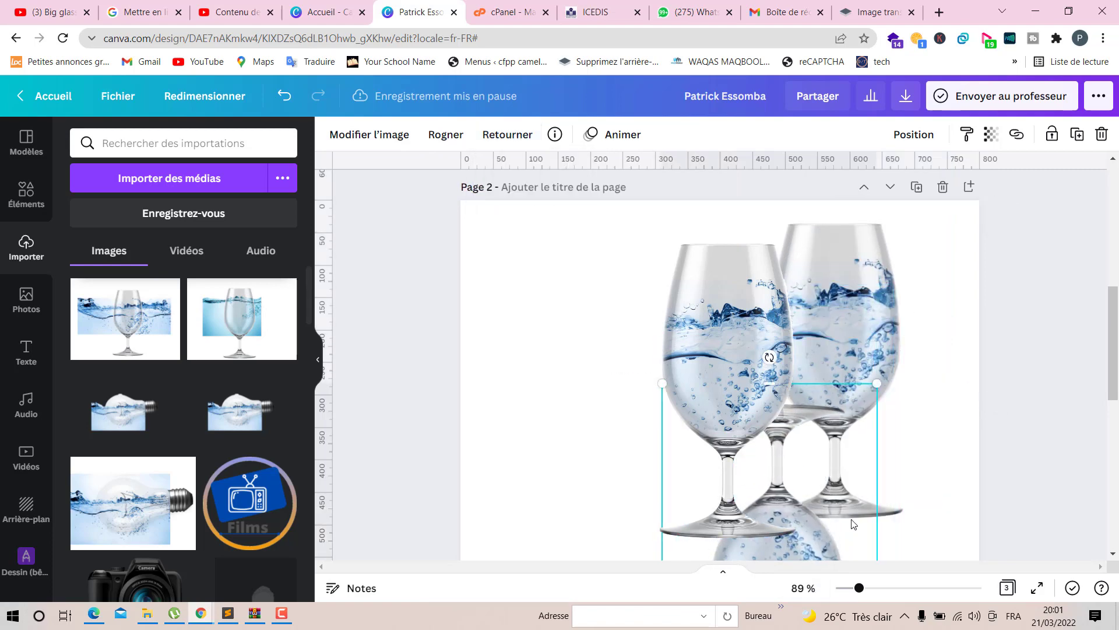
scroll(852, 518, "down", 3)
left_click_drag(786, 290, 749, 435)
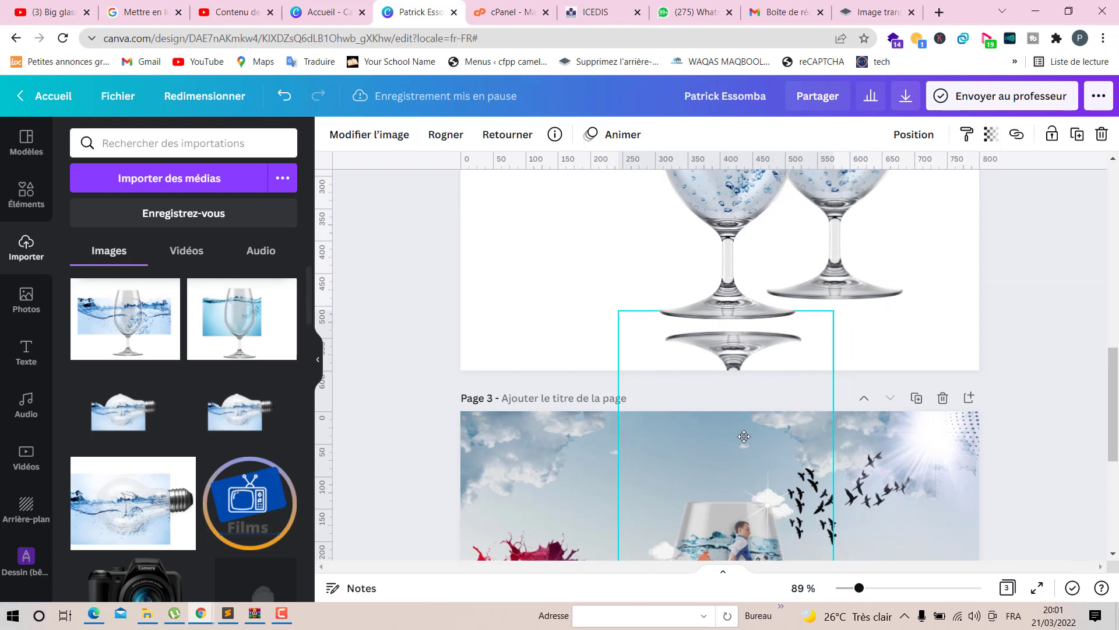
left_click(529, 284)
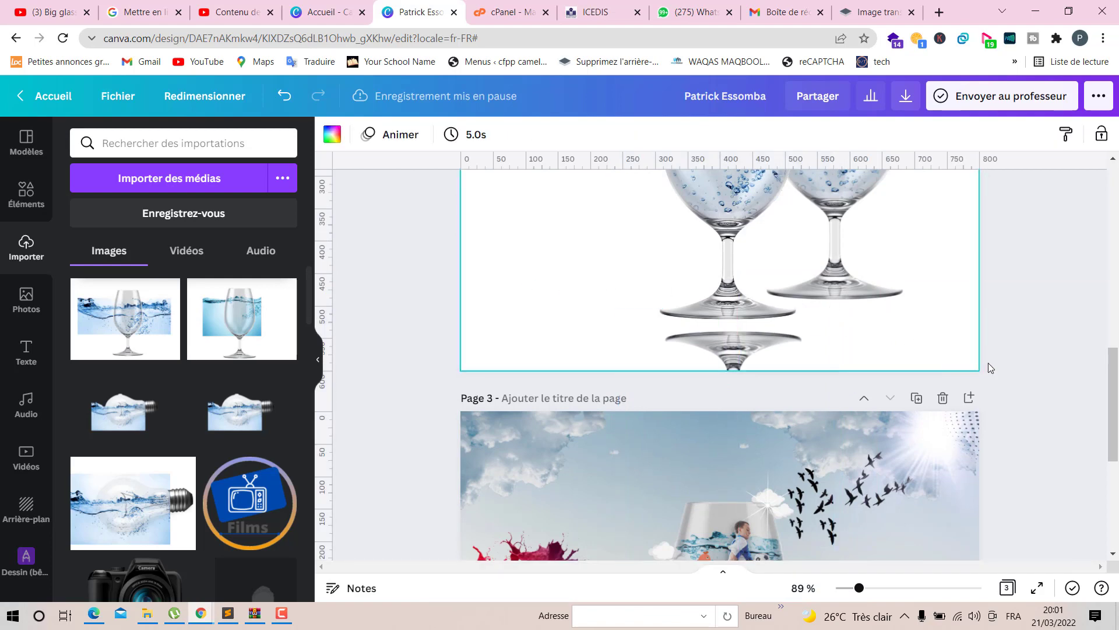
- Shift the right-hand glass on page 2 further to the right, toward the page's edge
scroll(986, 363, "up", 5)
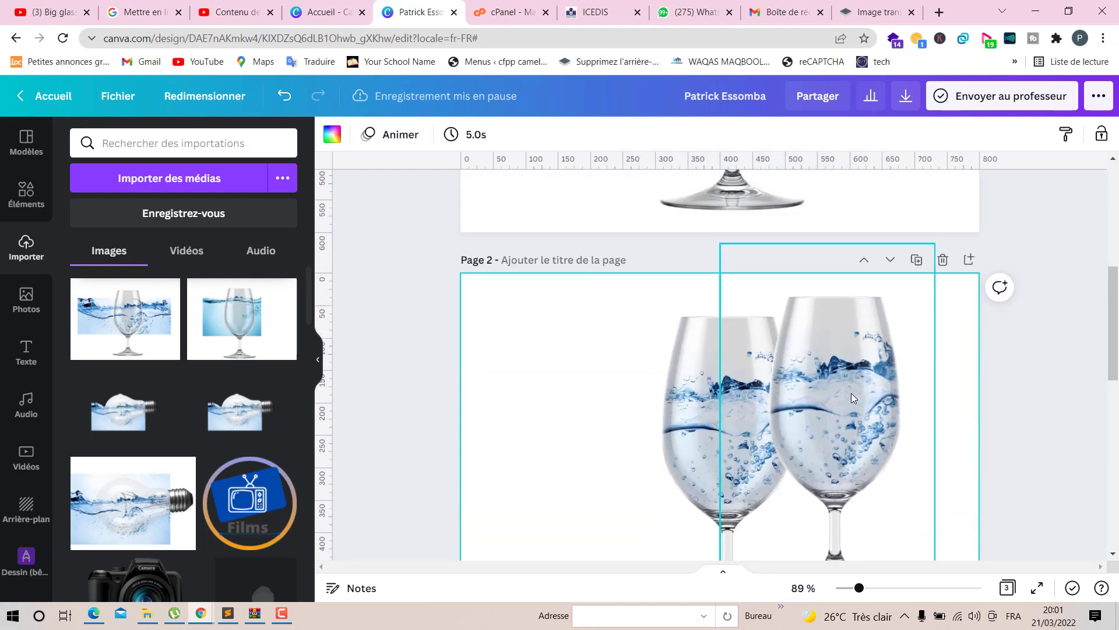
left_click_drag(851, 393, 907, 397)
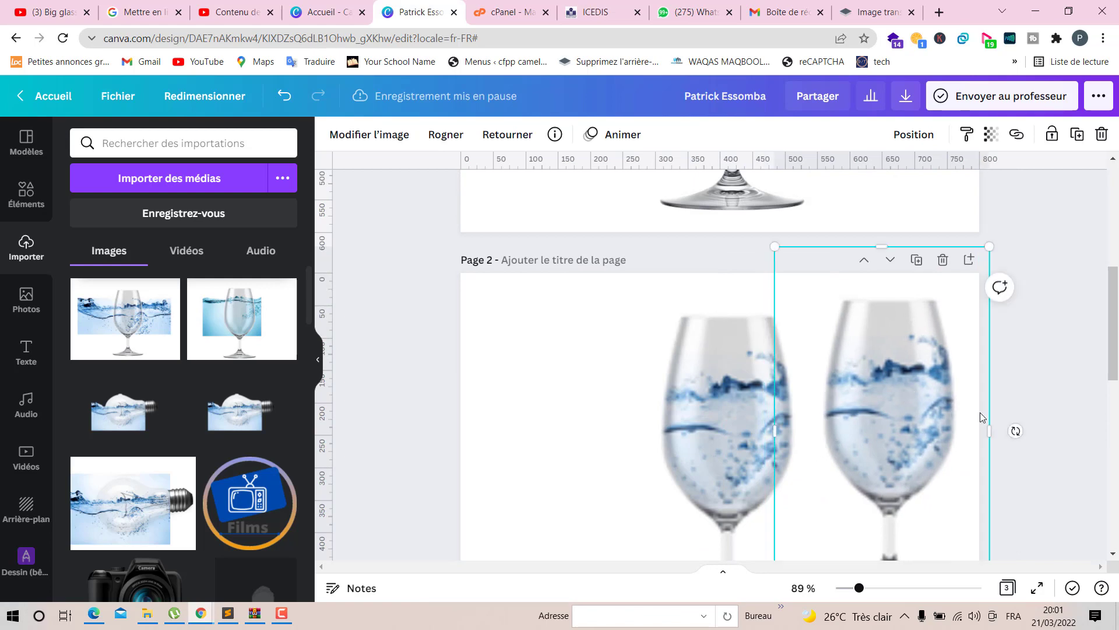
left_click(1041, 390)
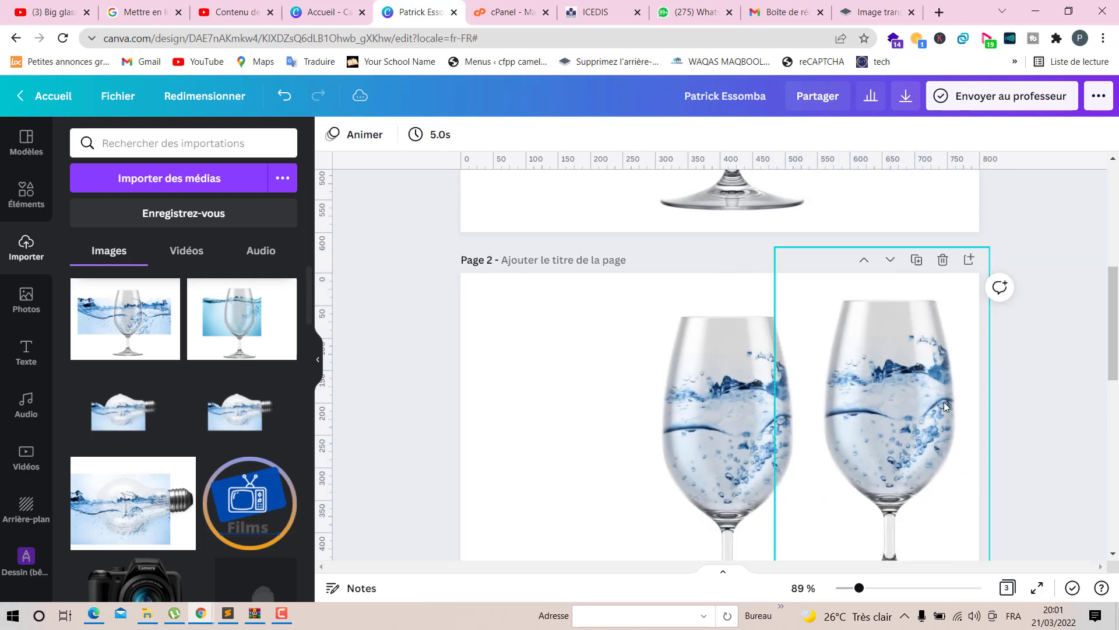
scroll(938, 391, "down", 2)
left_click(877, 352)
scroll(877, 352, "down", 1)
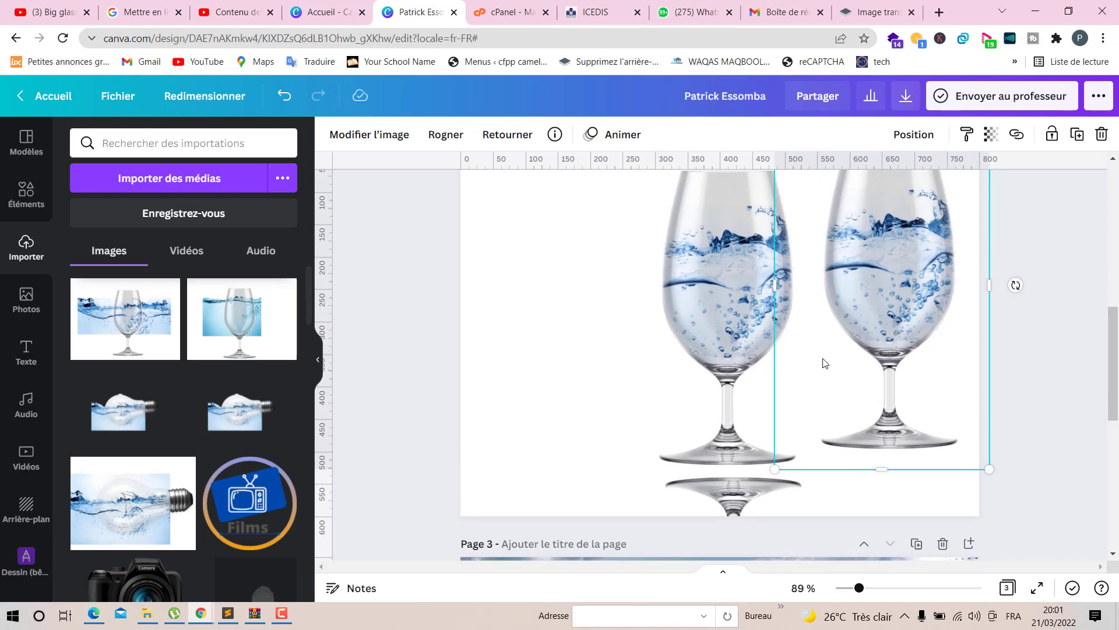
left_click_drag(883, 337, 907, 331)
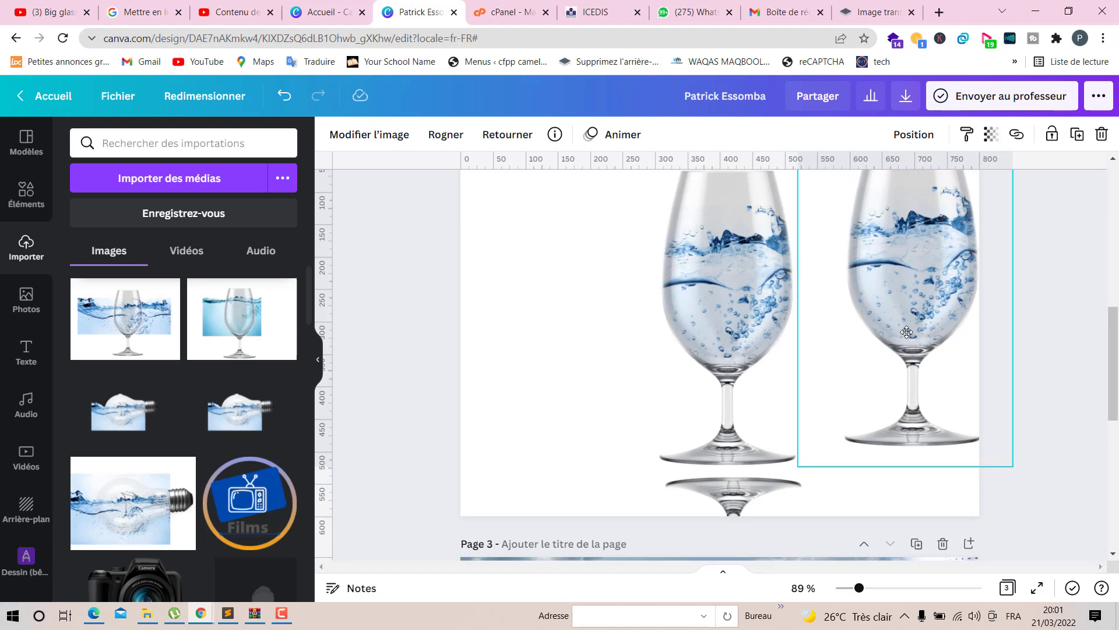
scroll(771, 364, "down", 3)
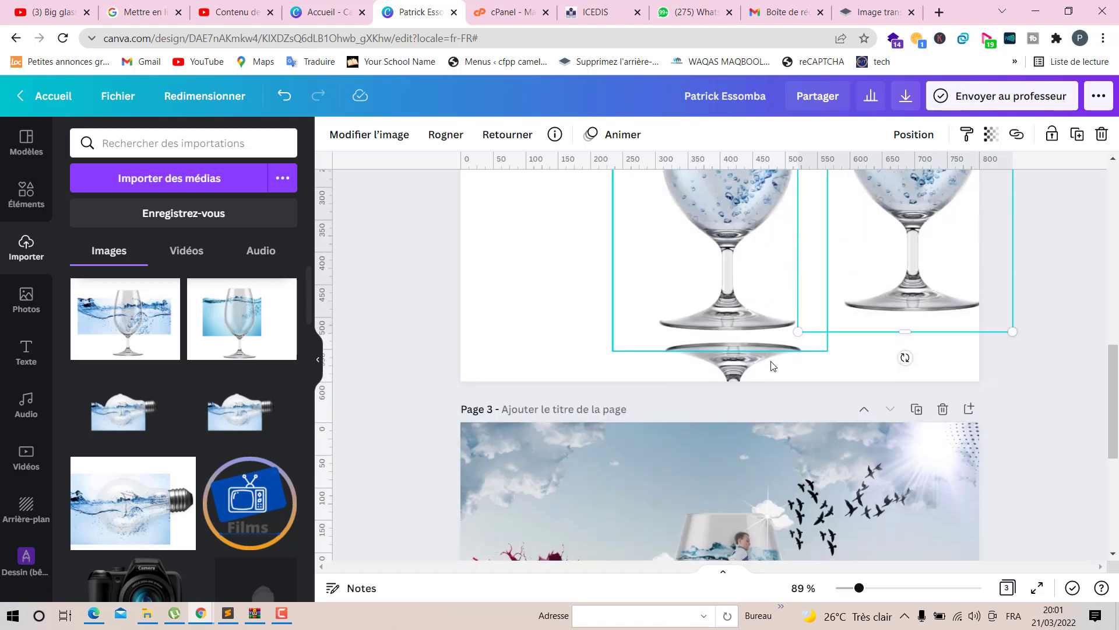
scroll(770, 361, "up", 2)
scroll(770, 361, "down", 3)
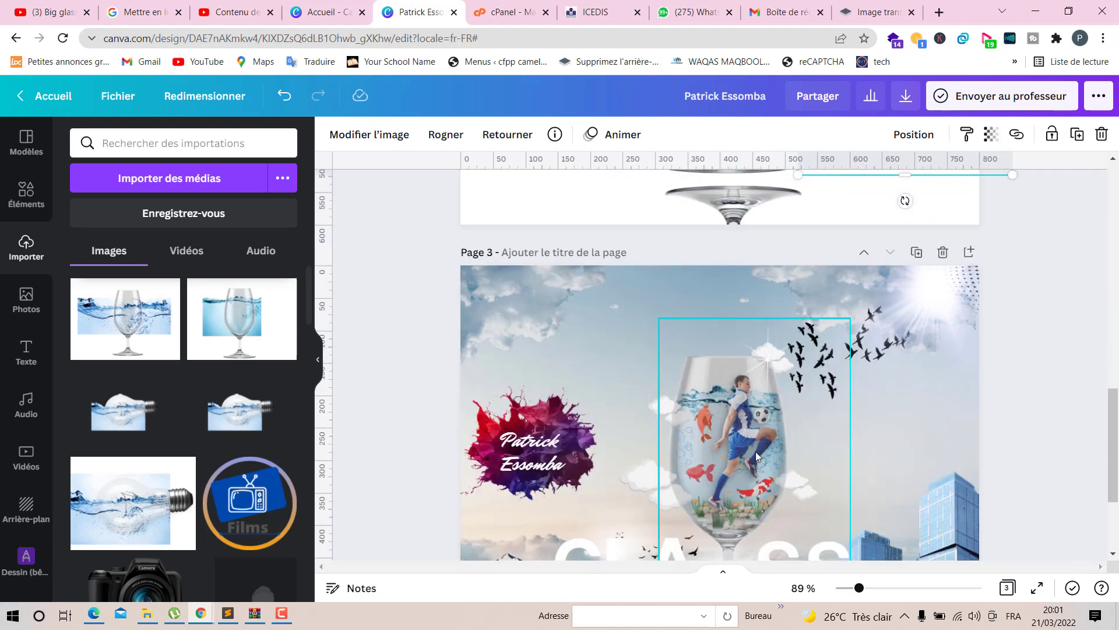
scroll(747, 380, "up", 5)
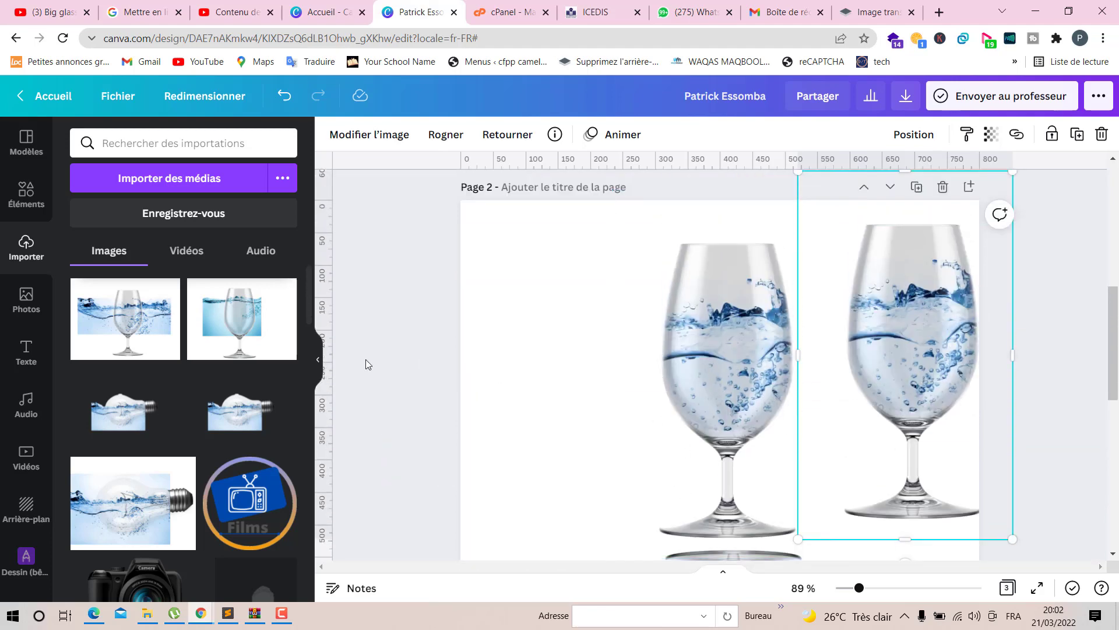
- Search the stock photos for footballer and add the photo of a player juggling a ball to page 2
left_click(34, 203)
left_click(27, 299)
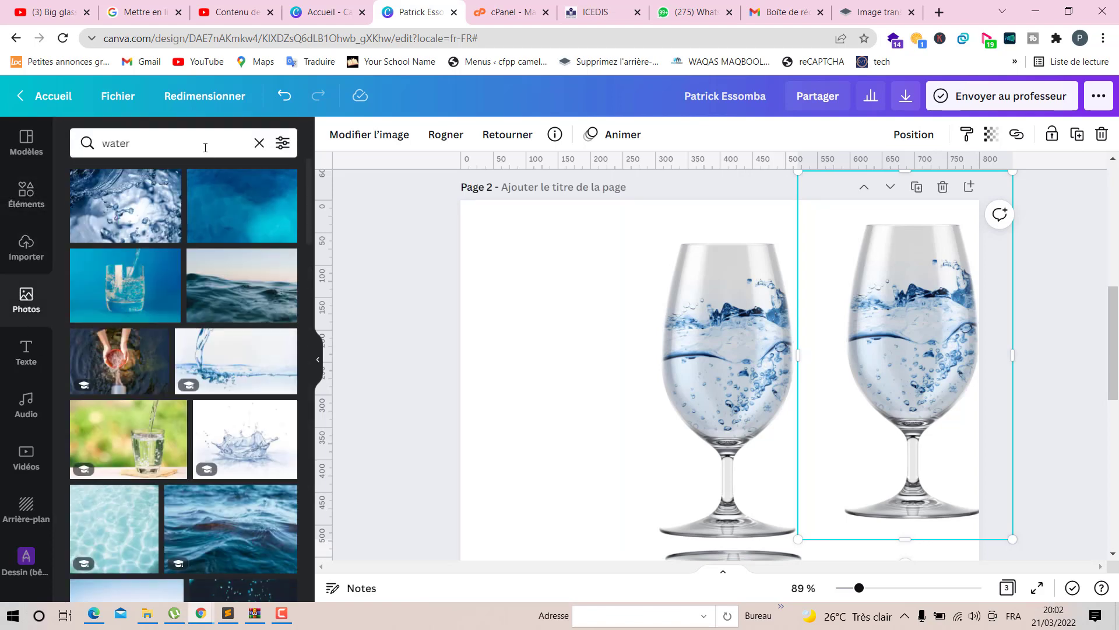
left_click(259, 142)
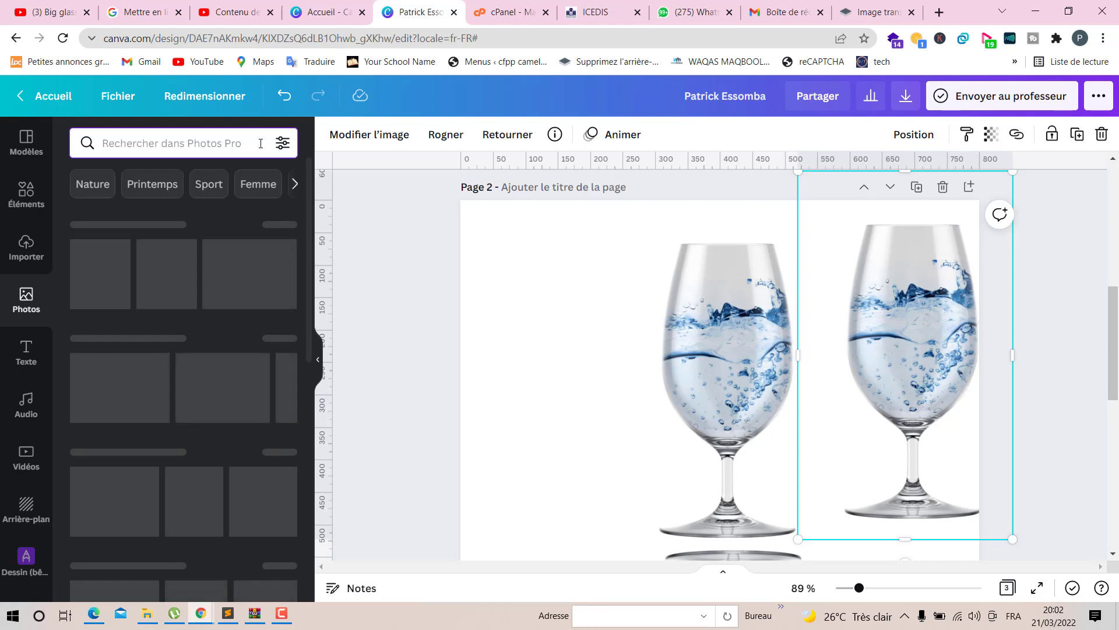
type("f")
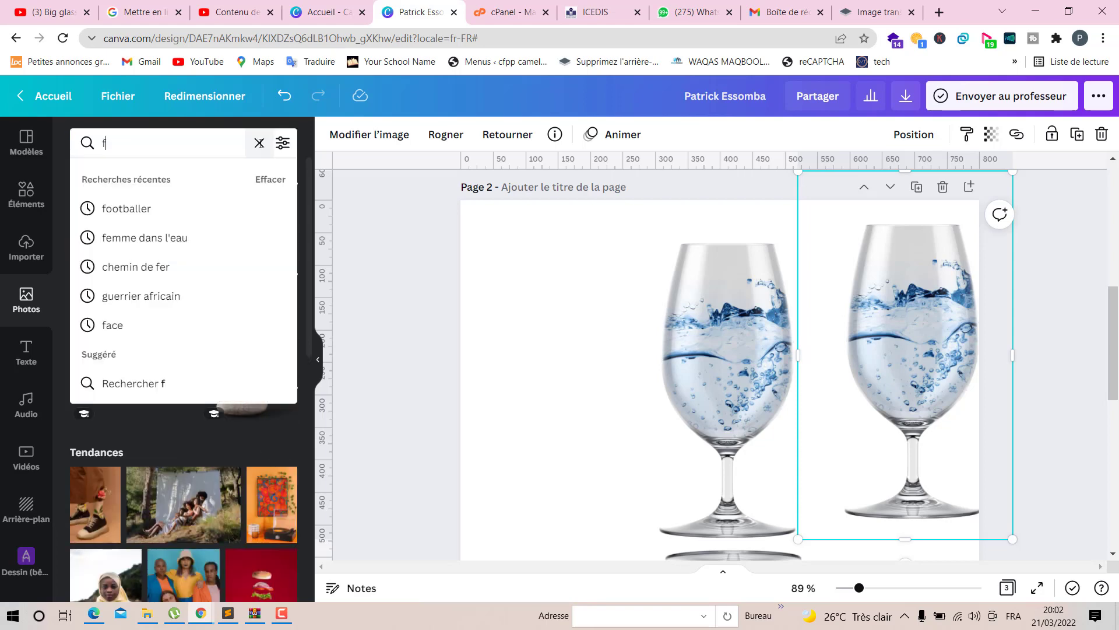
left_click(155, 207)
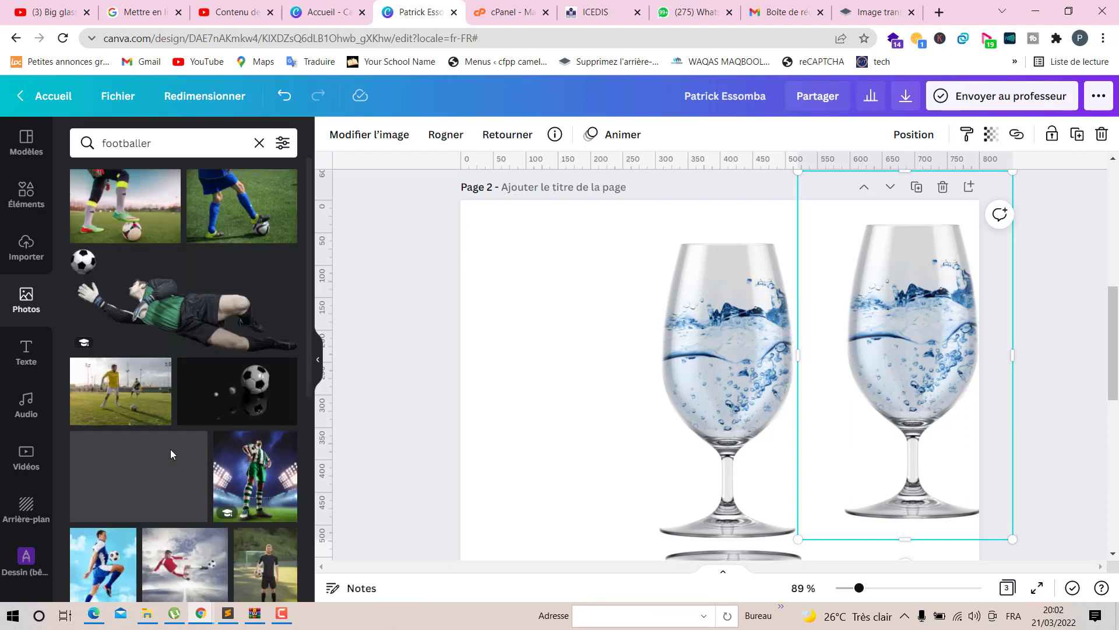
scroll(170, 449, "down", 1)
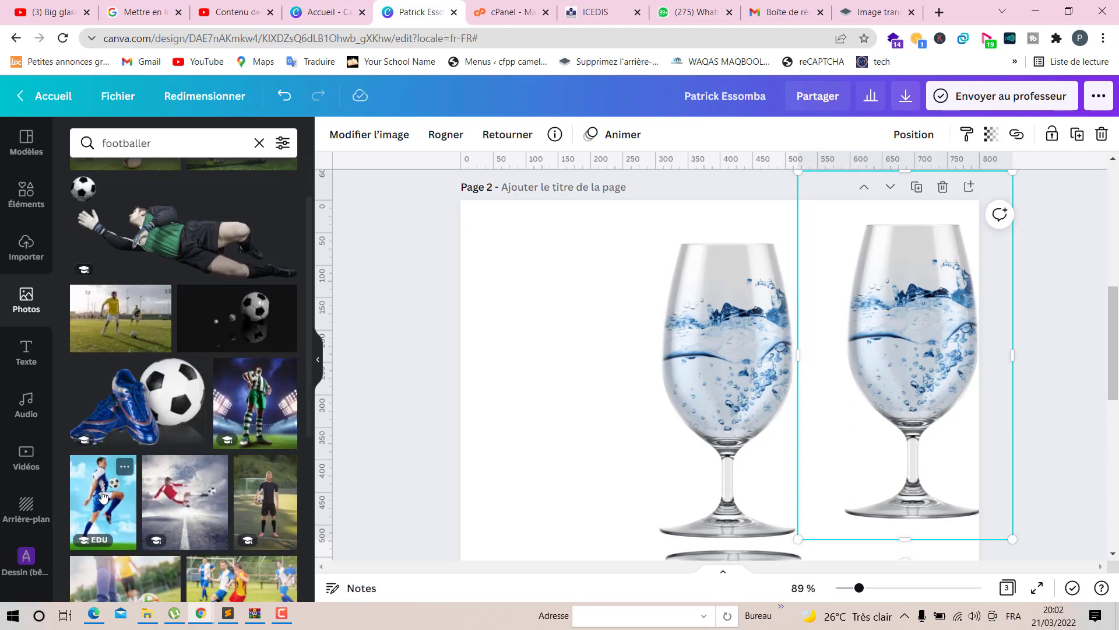
left_click(102, 496)
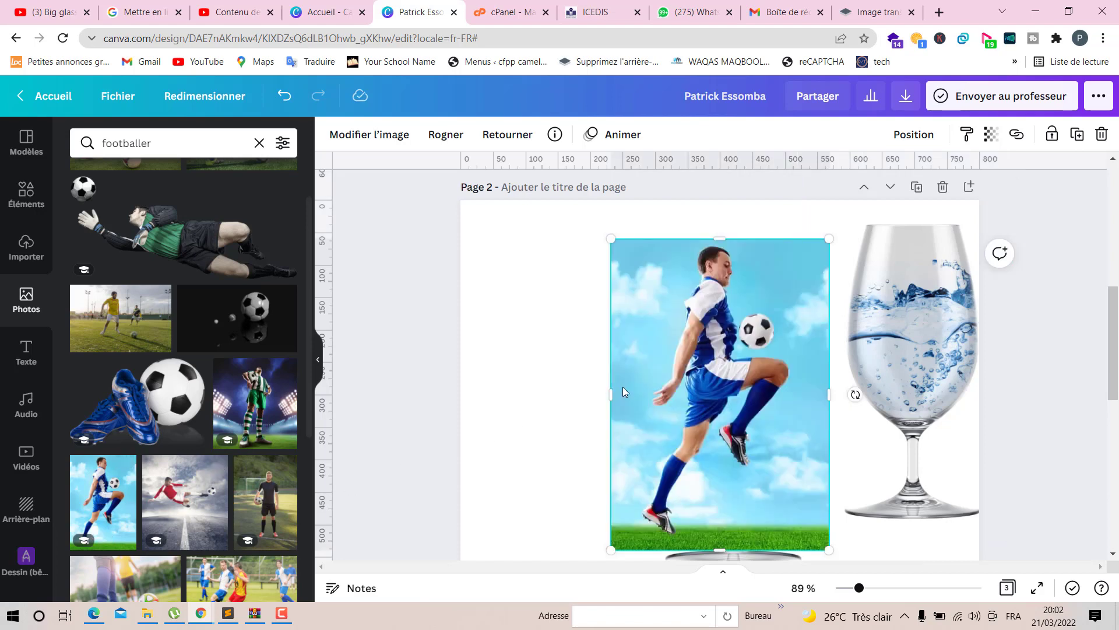
- Remove the footballer photo's background with the Background Remover
left_click(400, 135)
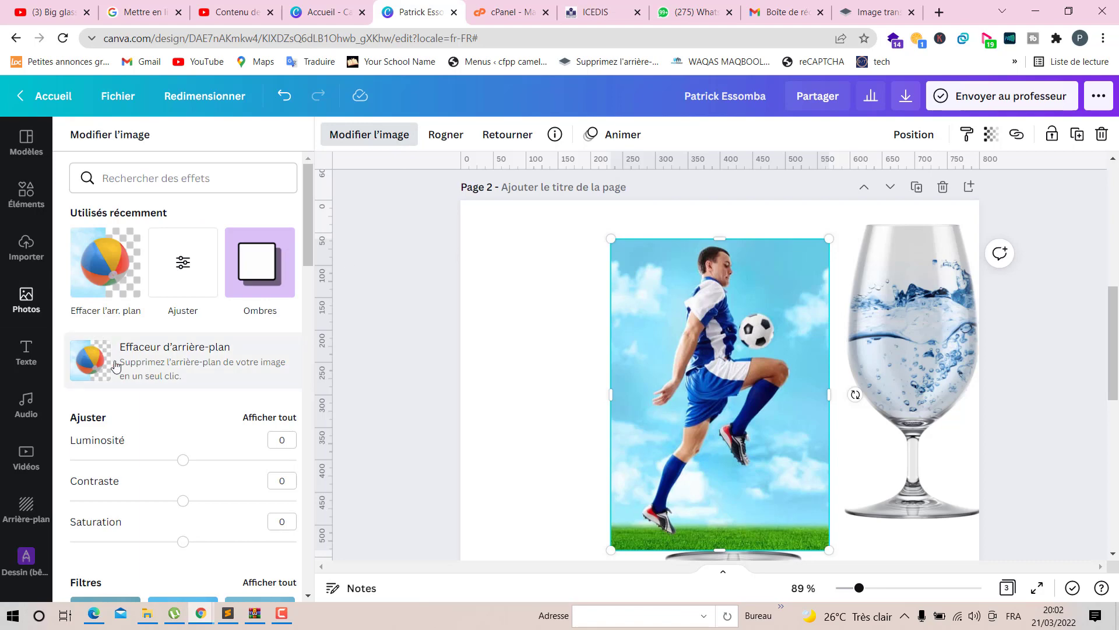
left_click(136, 362)
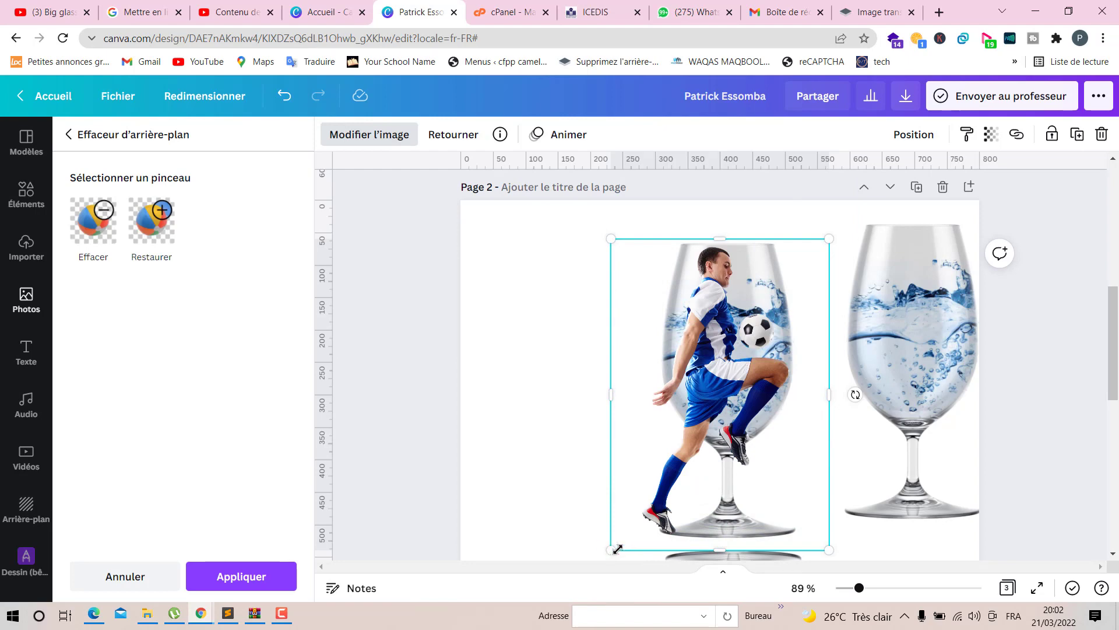
- Scale the footballer down and place him inside the left glass, within the water
left_click_drag(618, 549, 721, 394)
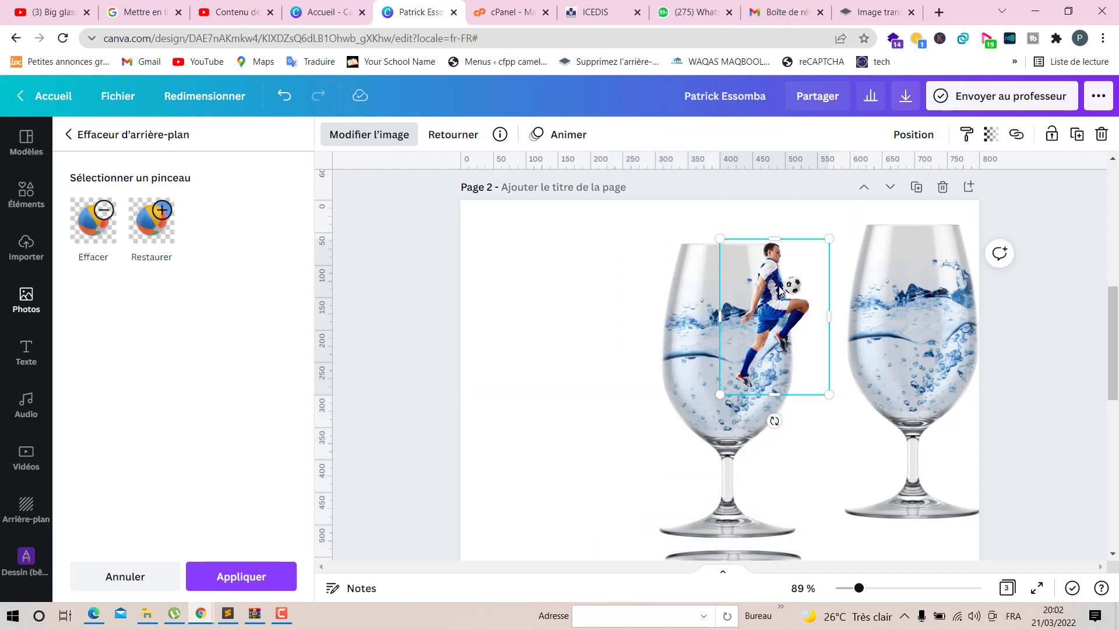
left_click_drag(769, 296, 760, 337)
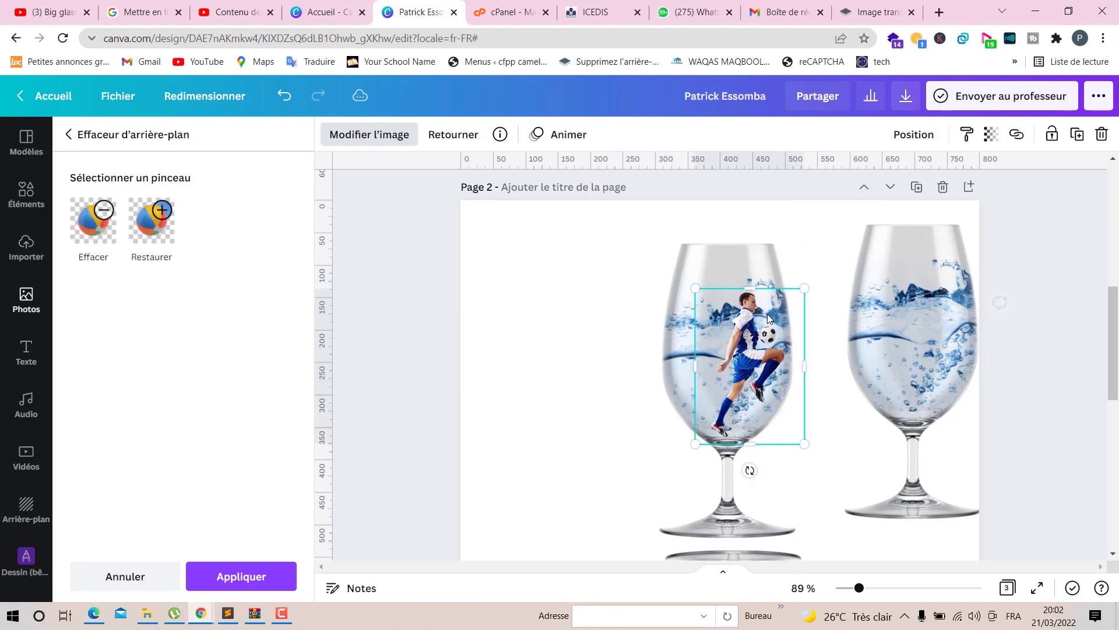
left_click_drag(803, 288, 806, 285)
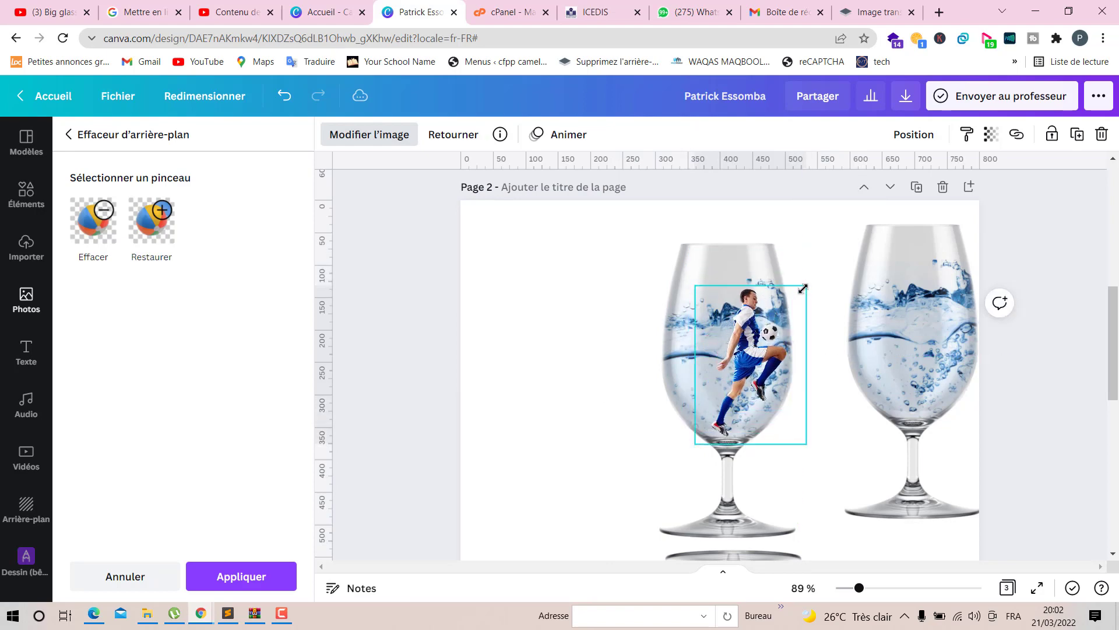
left_click_drag(745, 334, 747, 329)
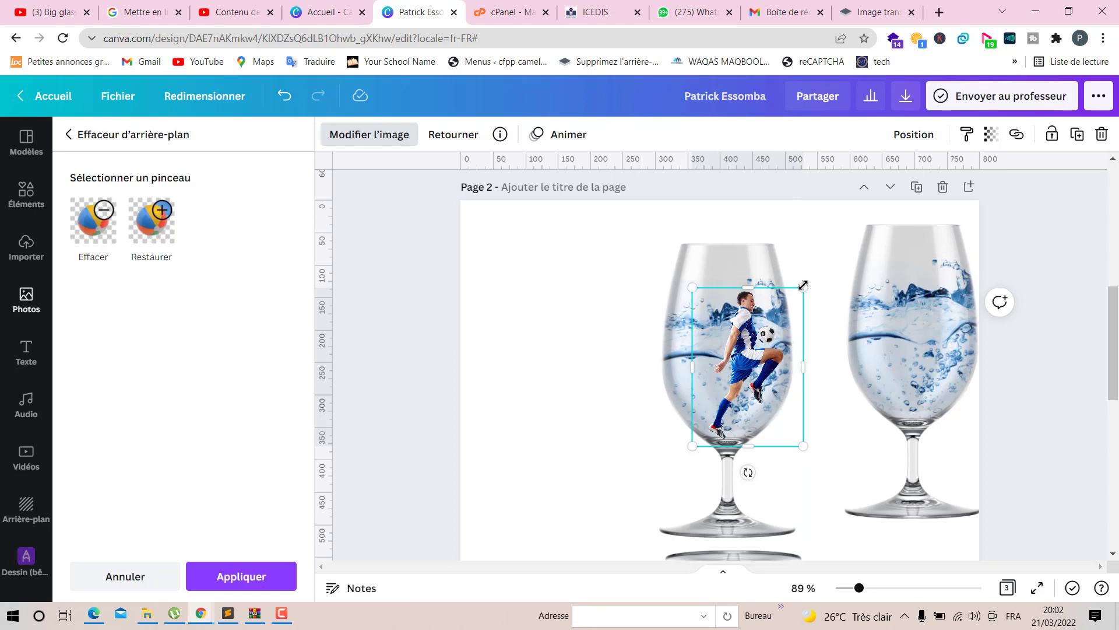
left_click_drag(802, 283, 805, 280)
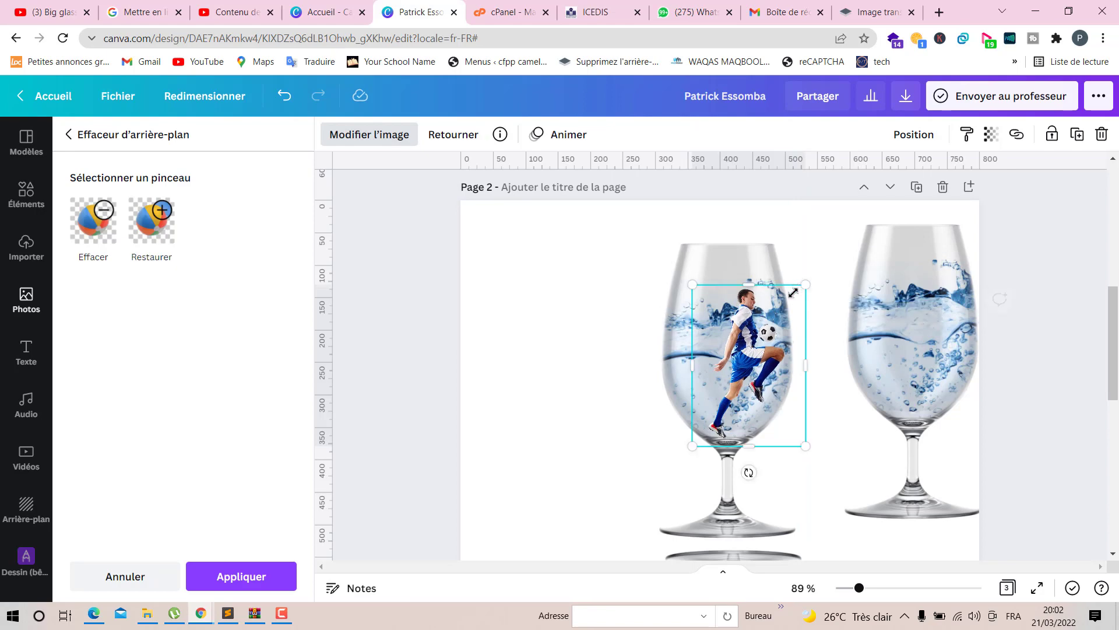
left_click(576, 405)
left_click(576, 404)
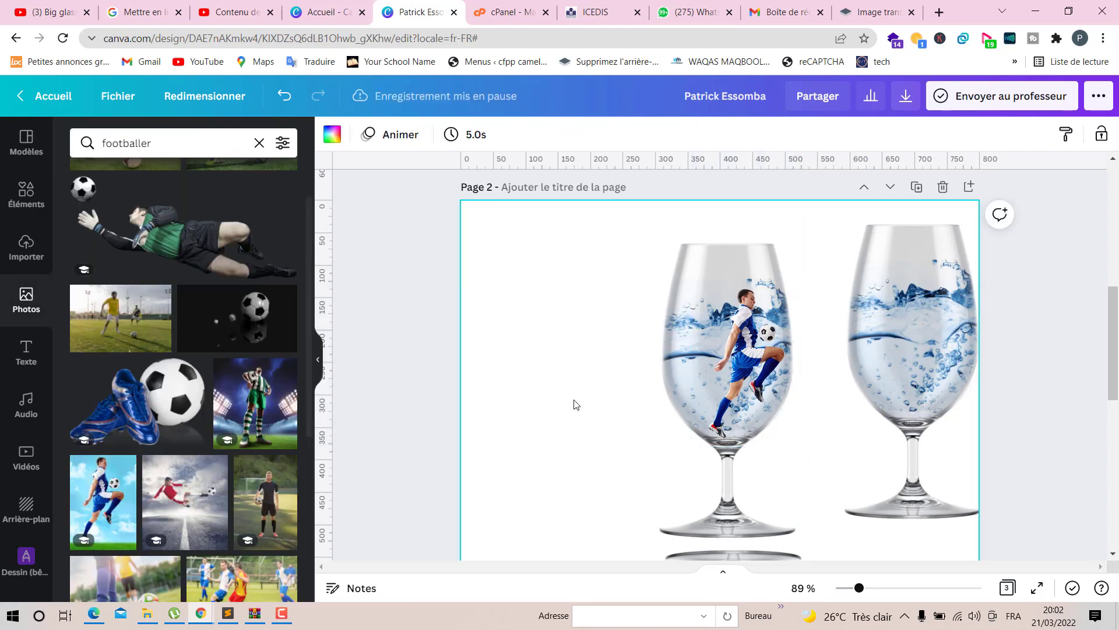
left_click(751, 346)
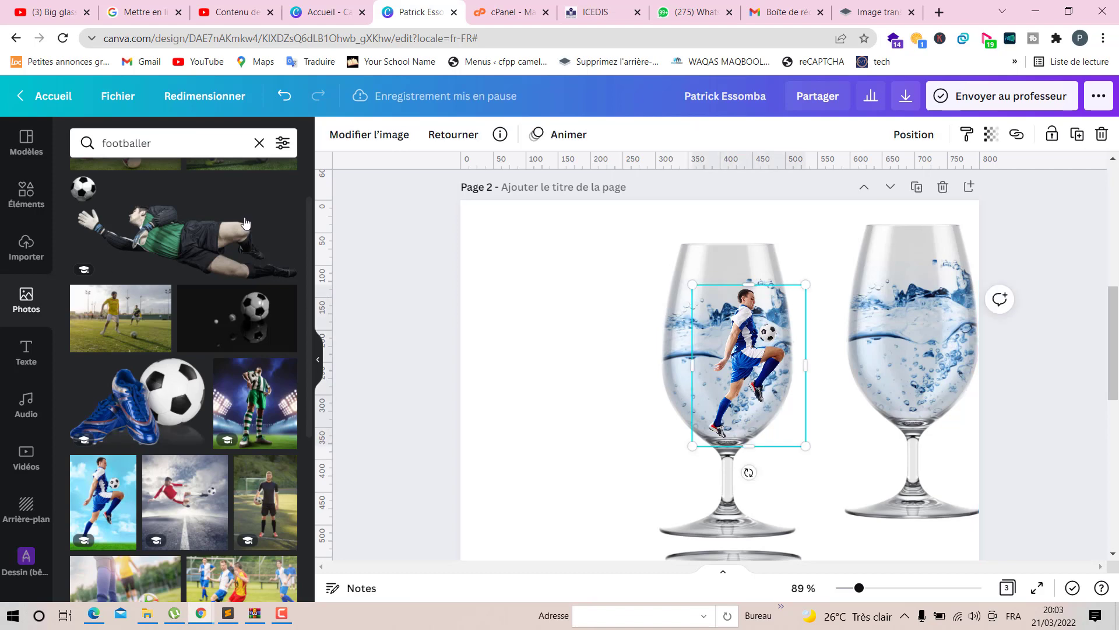
left_click(259, 143)
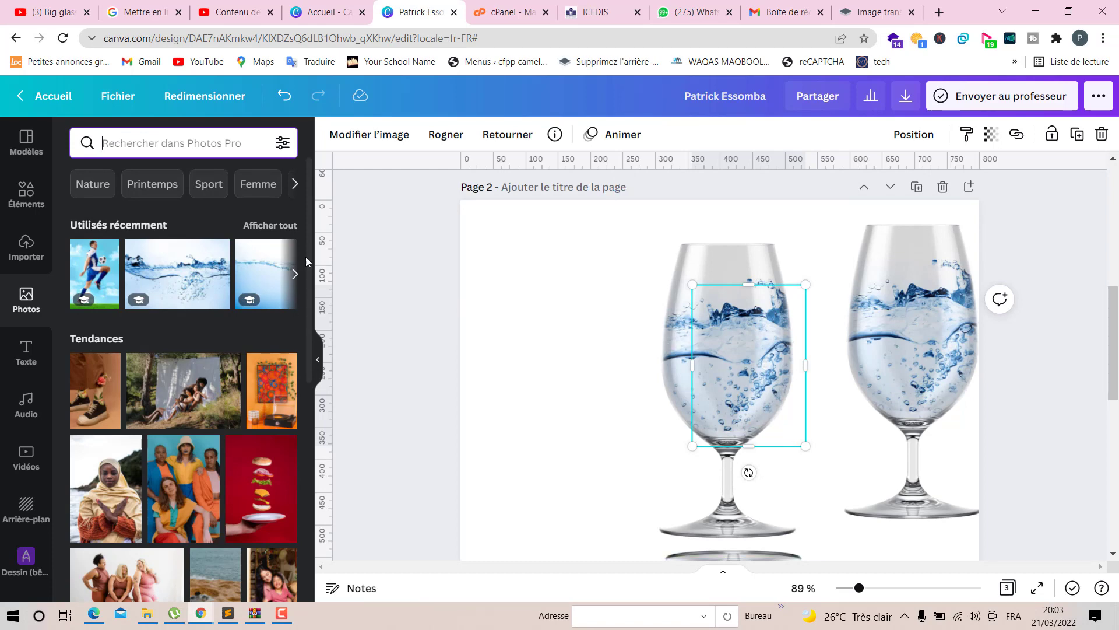
left_click(296, 276)
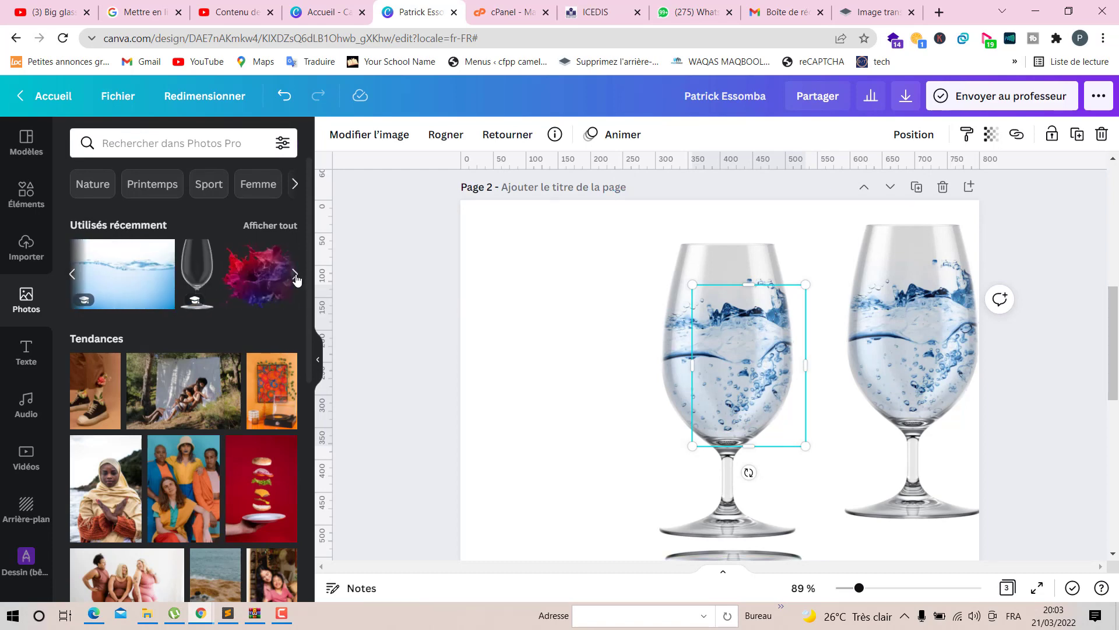
left_click(295, 276)
left_click(296, 276)
left_click(295, 276)
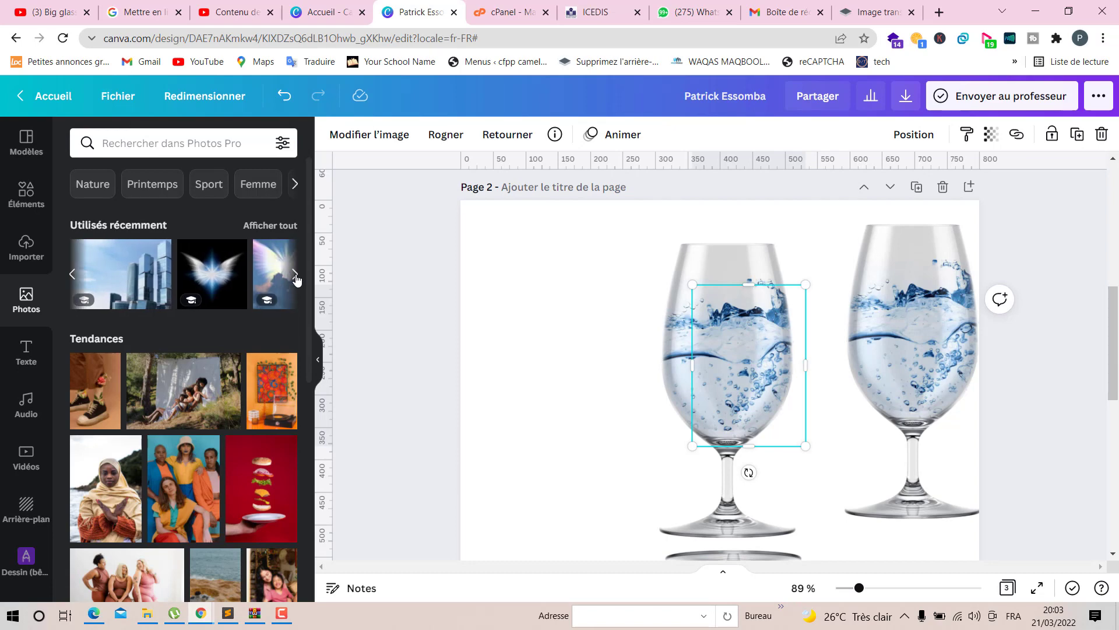
left_click(296, 276)
left_click(296, 276)
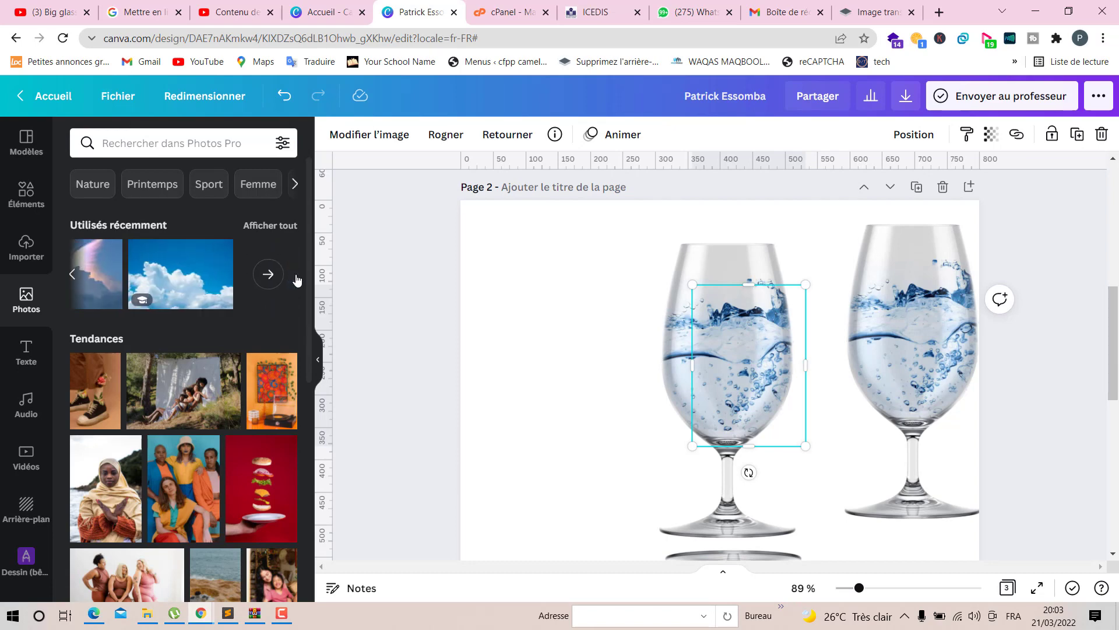
- Search photos for pierre, add the large rounded stones image and place it at the footballer's feet inside the left glass
left_click(244, 144)
type("pierre")
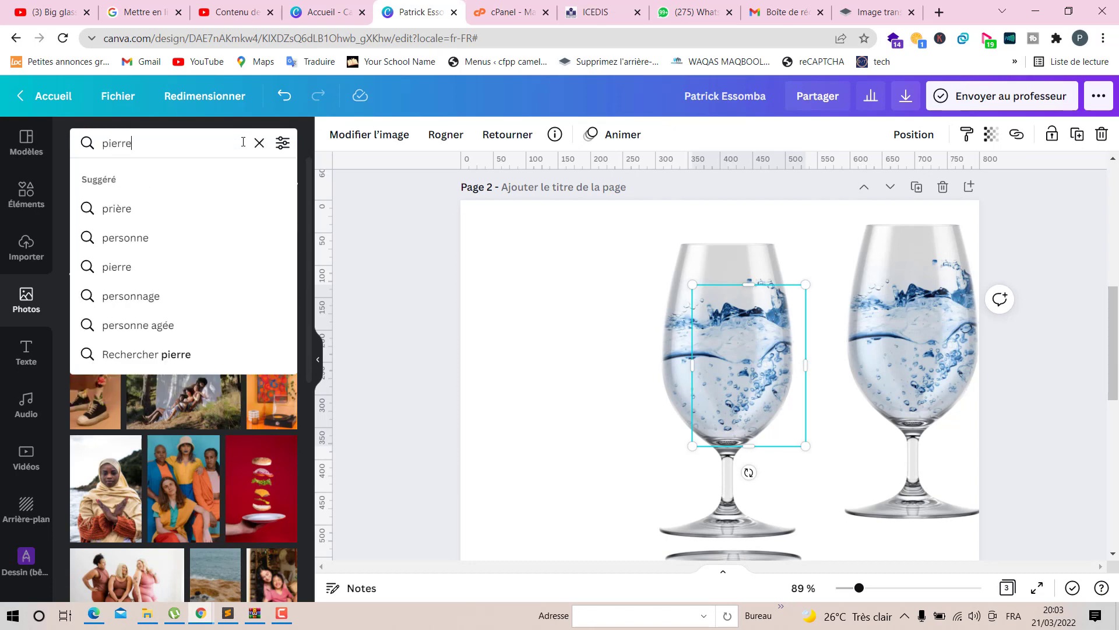
key("Return")
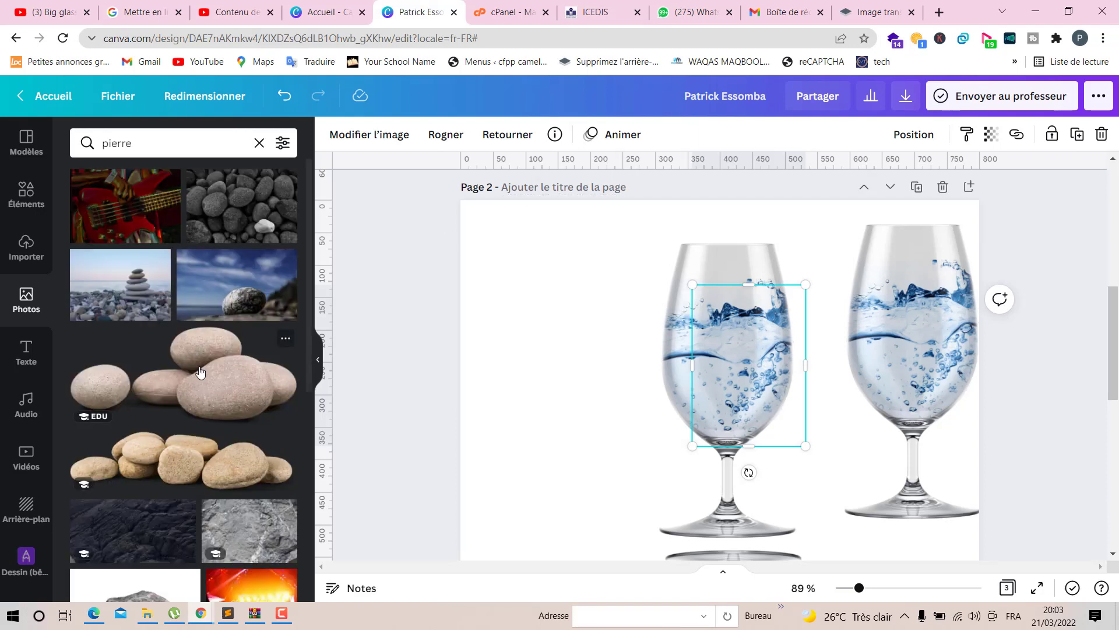
scroll(200, 371, "down", 4)
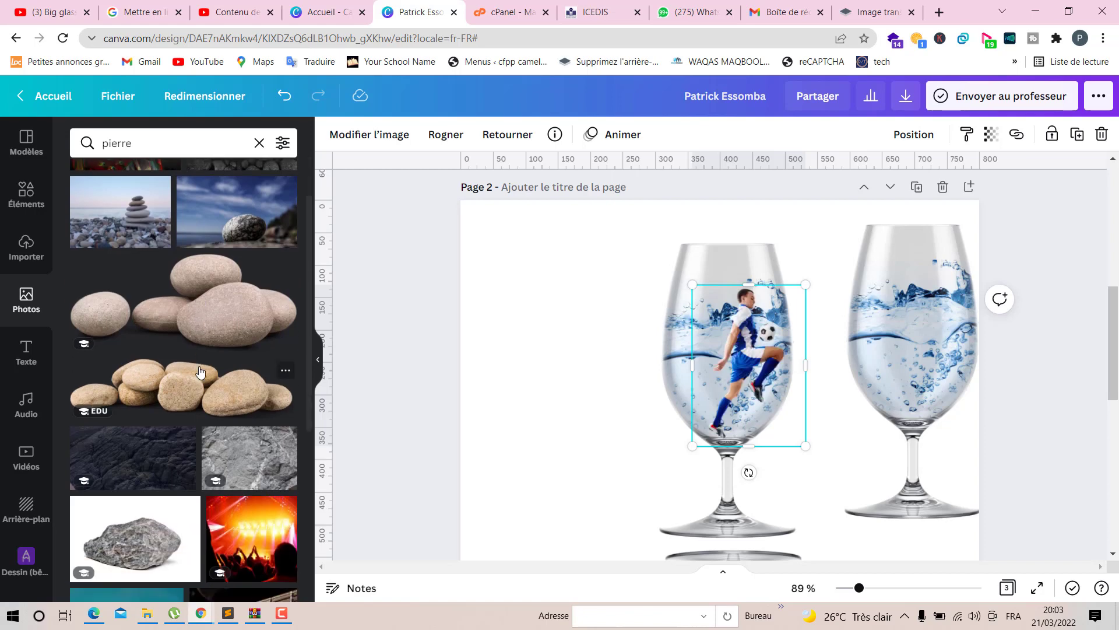
scroll(200, 372, "up", 3)
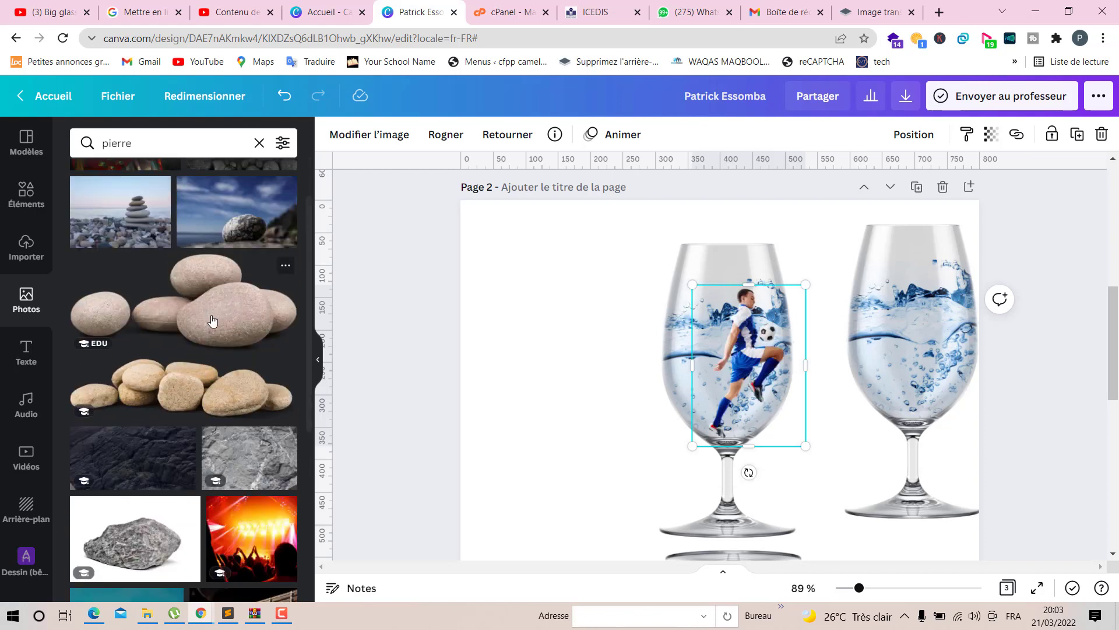
left_click(212, 320)
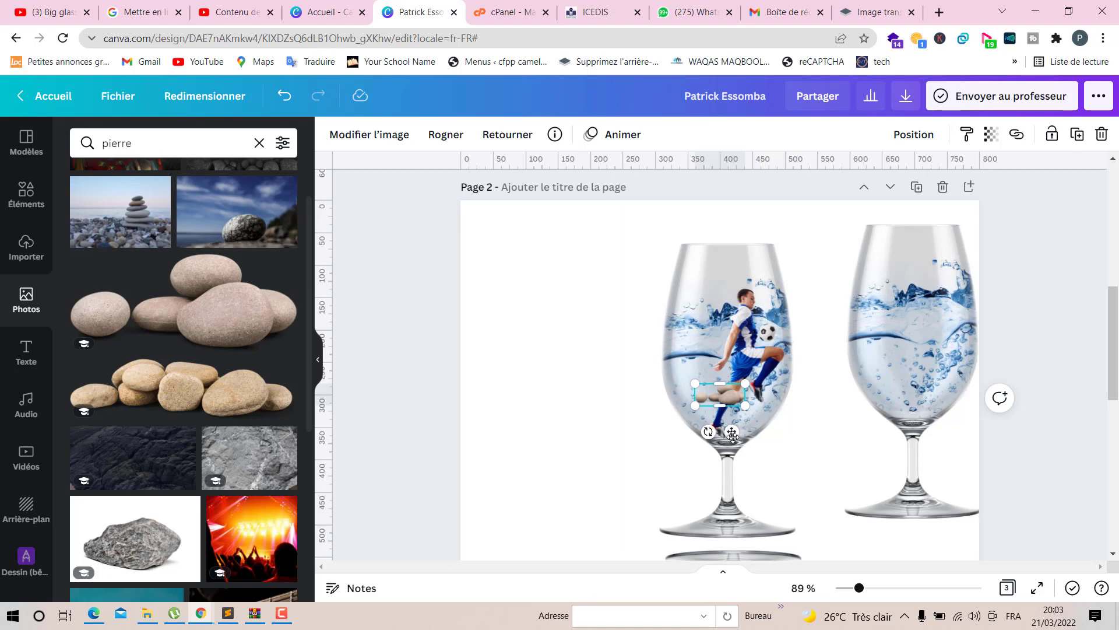
left_click_drag(732, 432, 740, 467)
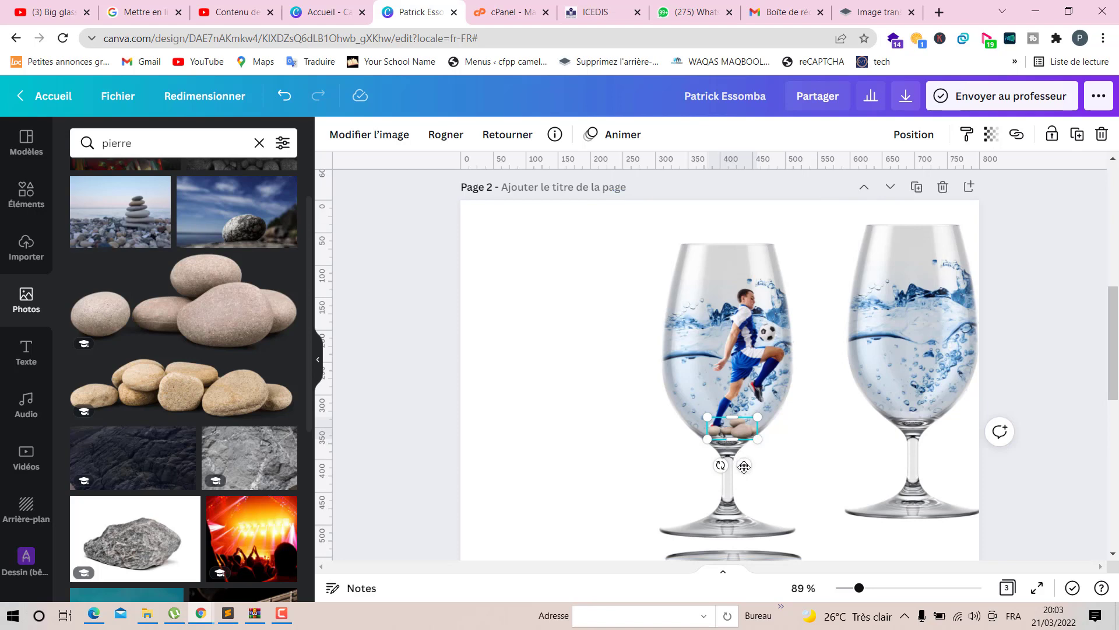
left_click_drag(741, 464, 753, 458)
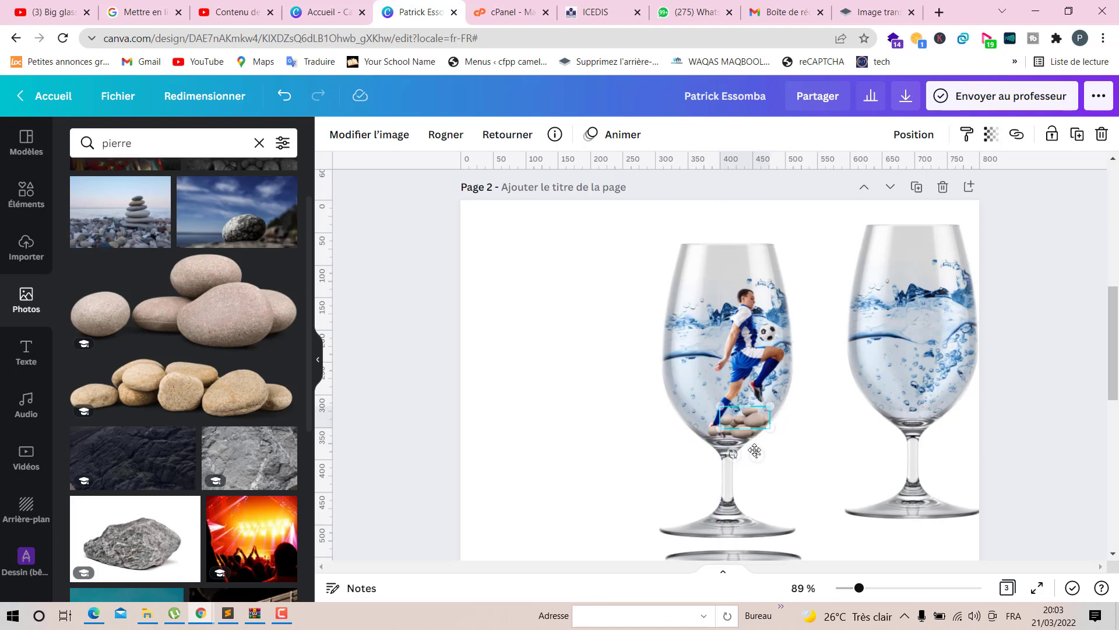
- Add the second rounded stones photo, scale it down and place it at the footballer's feet inside the left glass
left_click(235, 385)
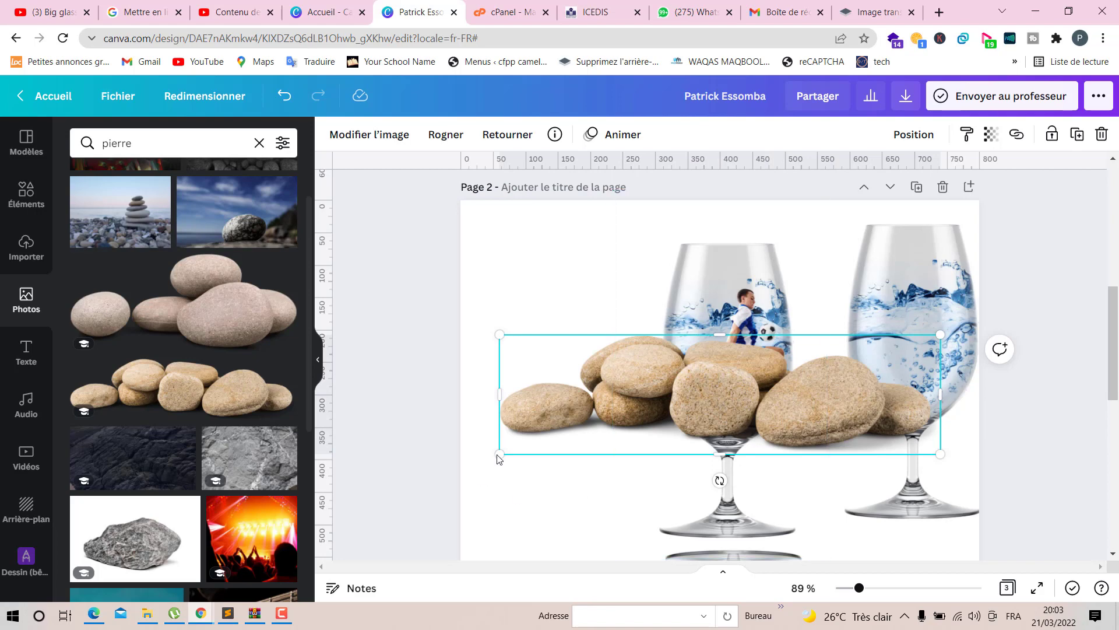
left_click_drag(499, 453, 725, 459)
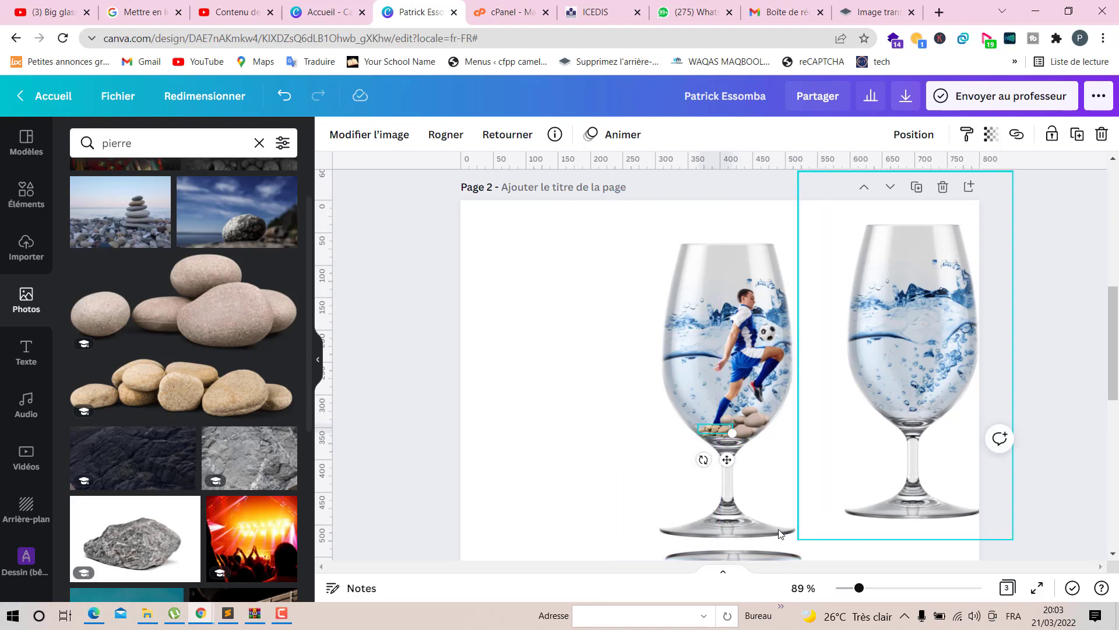
left_click(594, 440)
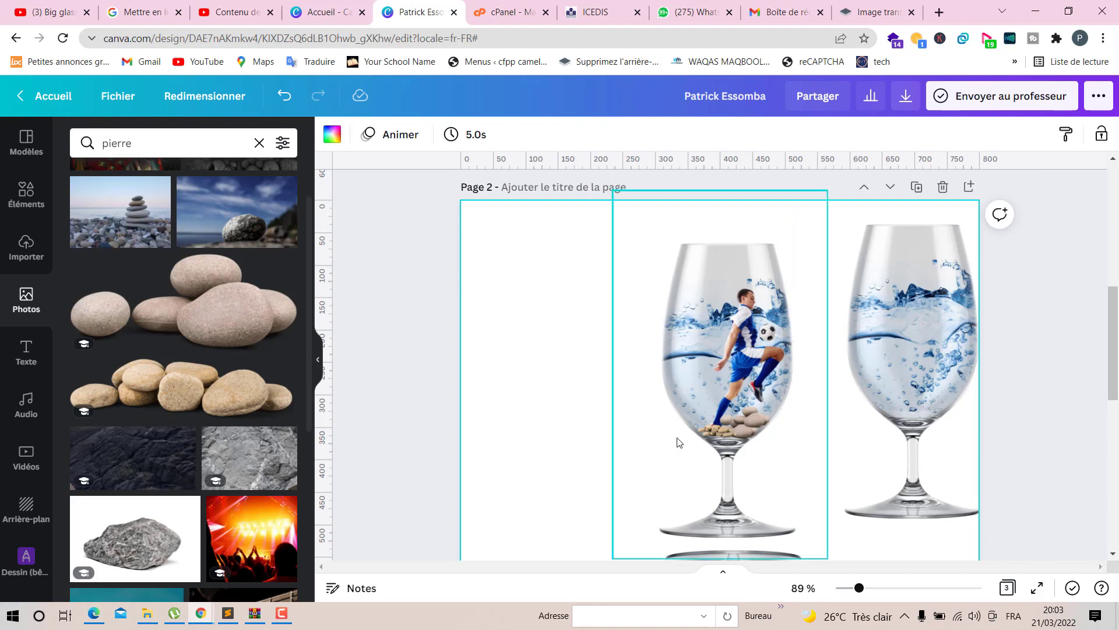
left_click(721, 431)
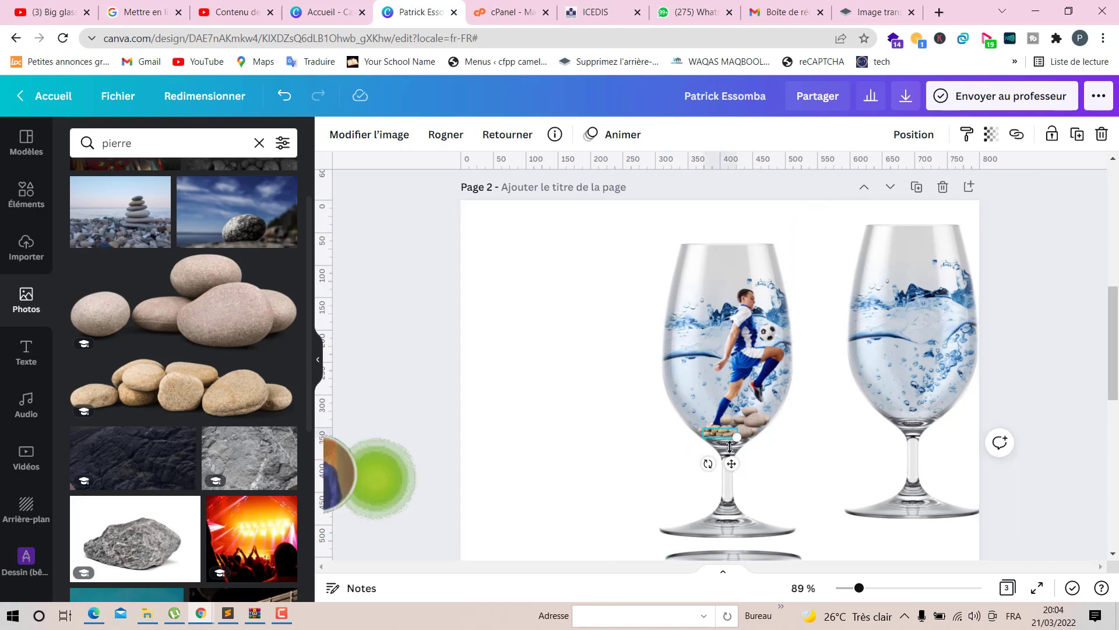
left_click_drag(737, 464, 752, 438)
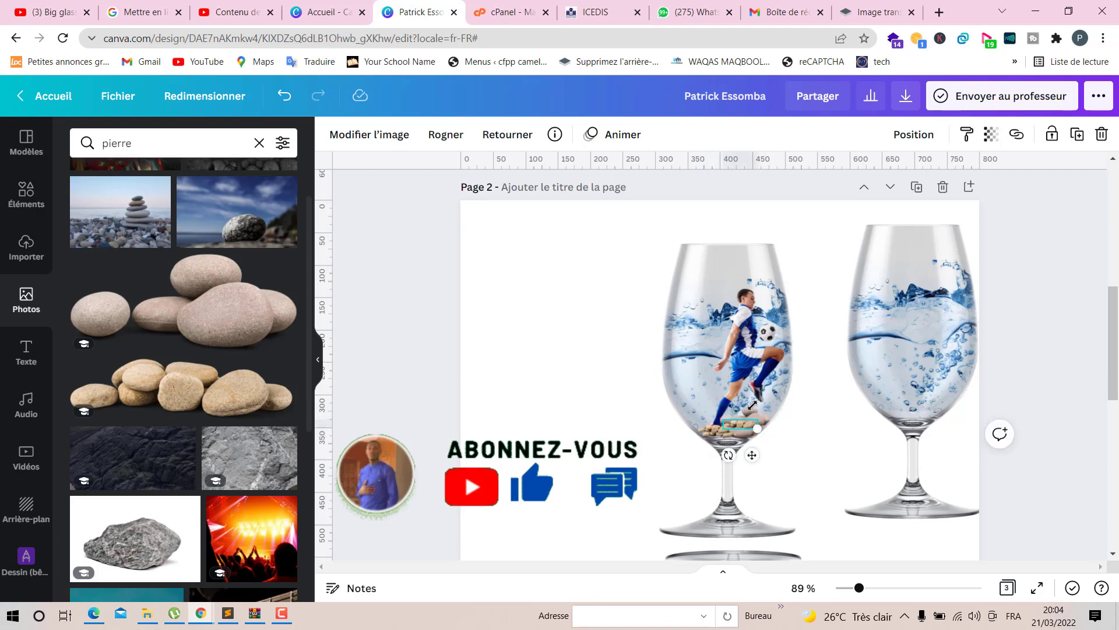
left_click(521, 412)
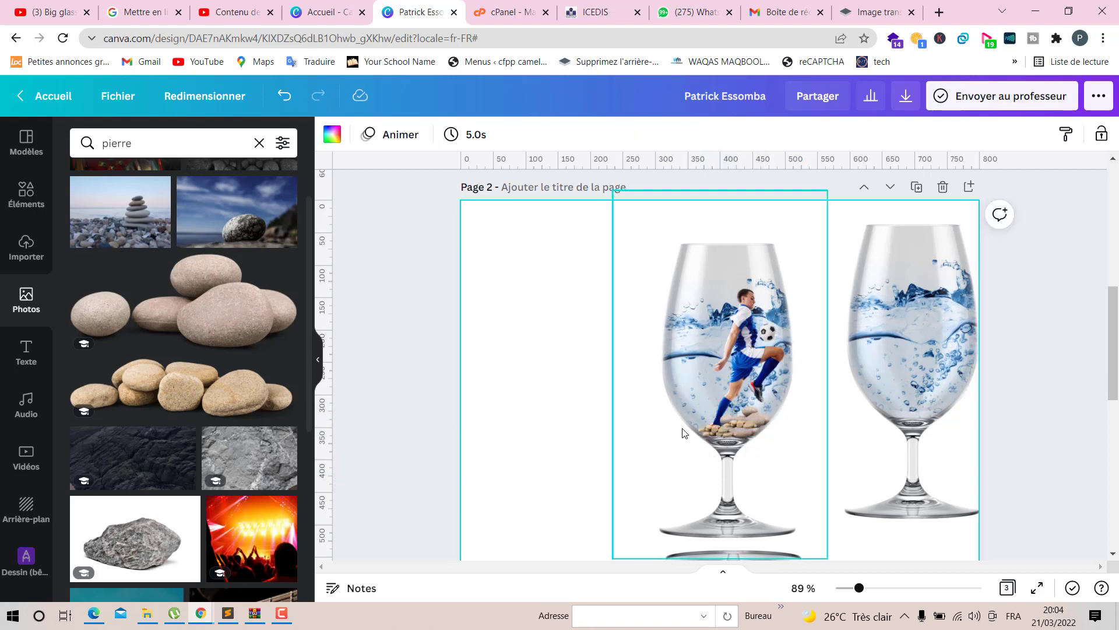
left_click(753, 417)
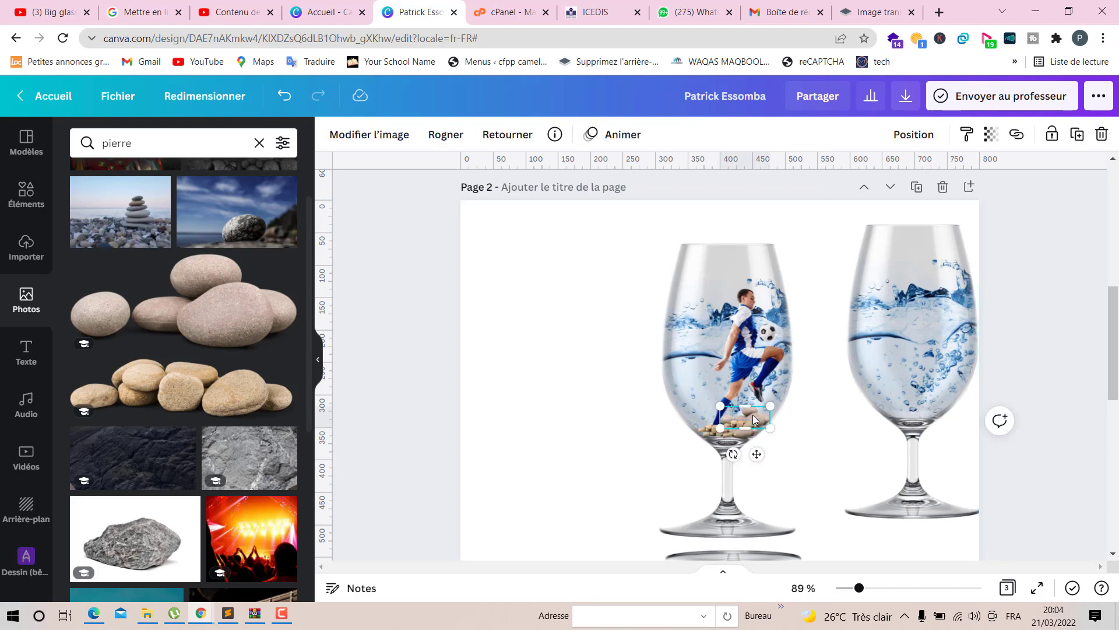
left_click_drag(739, 415, 726, 421)
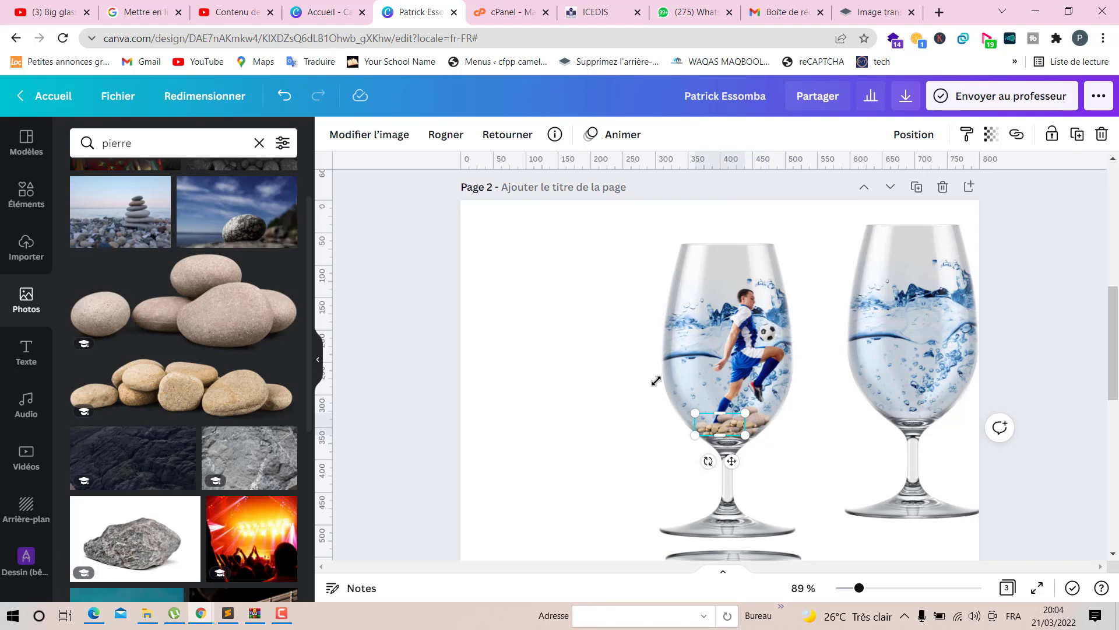
- Bring the footballer photo forward in front of the stones
left_click(500, 137)
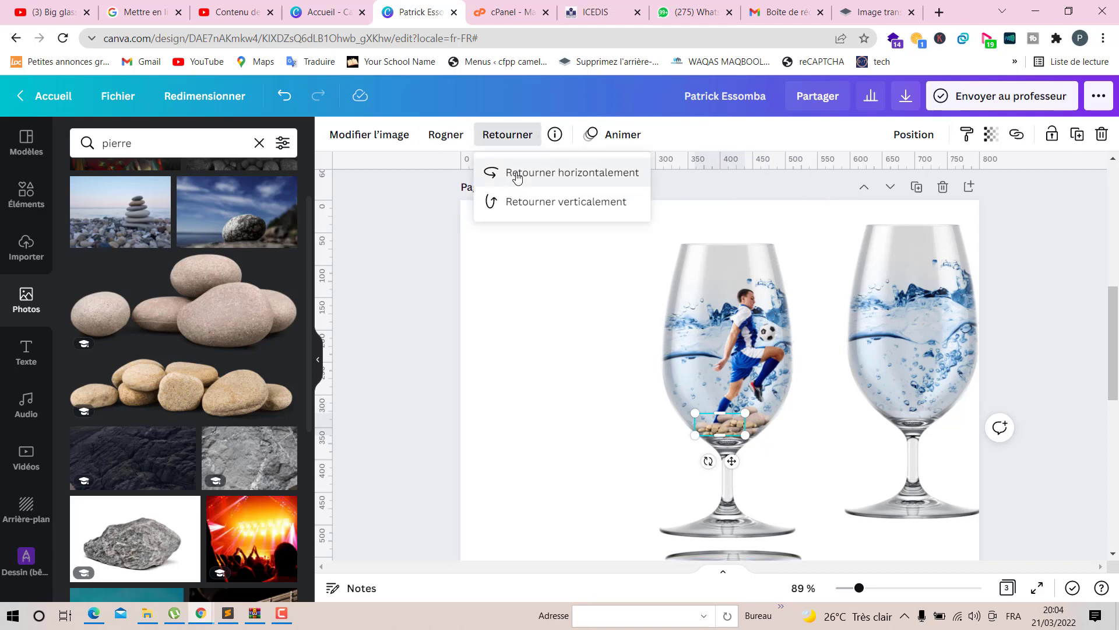
left_click(621, 441)
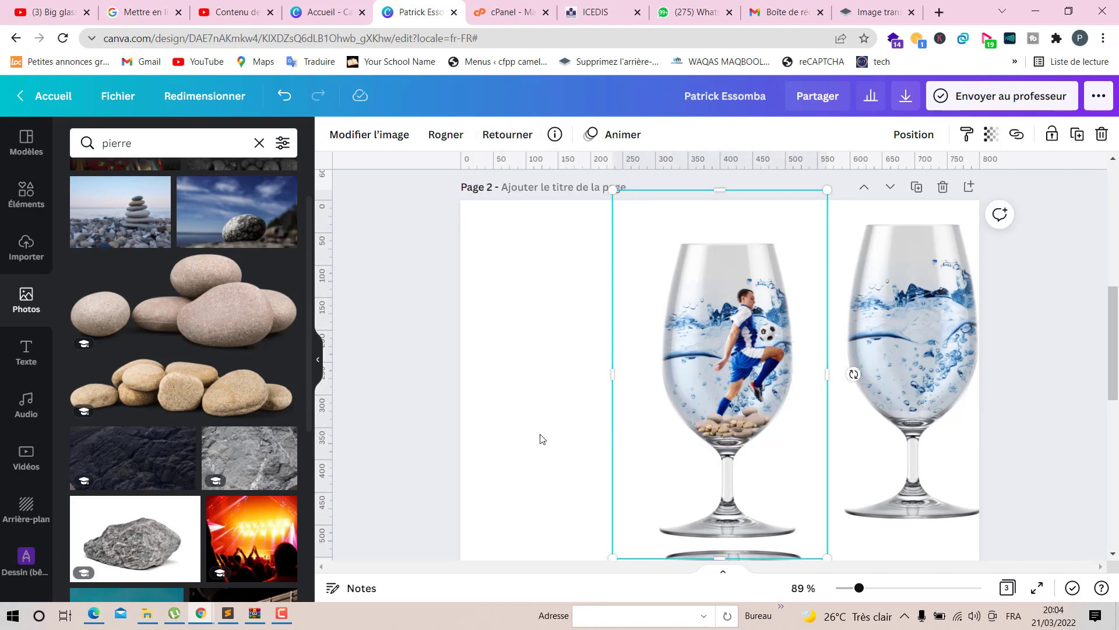
left_click(756, 366)
left_click(911, 135)
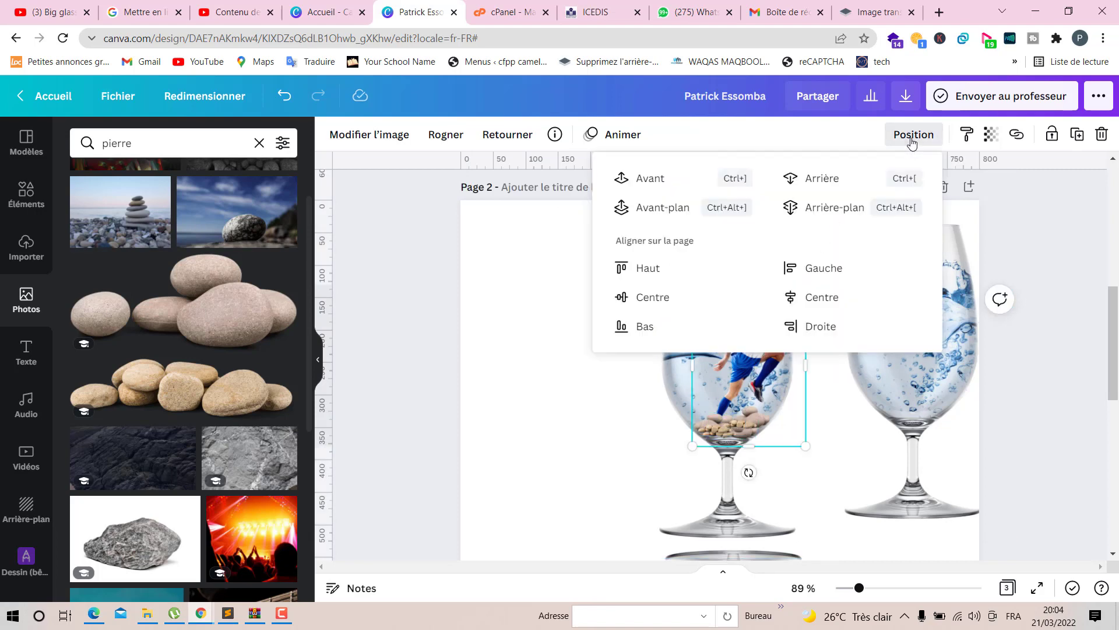
left_click(665, 177)
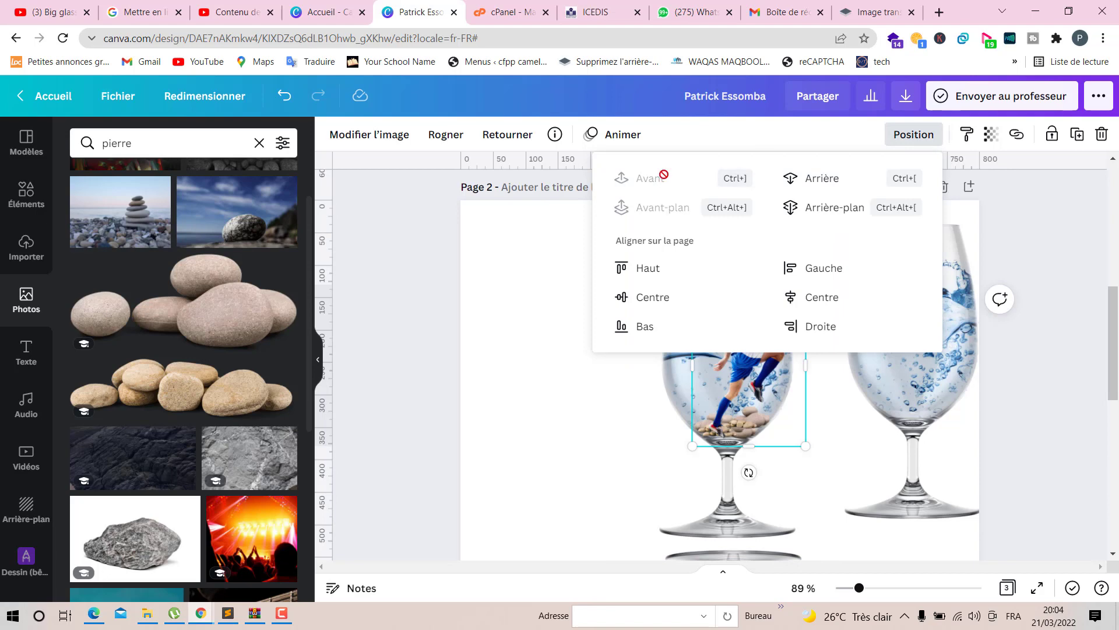
left_click(523, 426)
- Nudge the footballer slightly up and to the left inside the glass
left_click(747, 344)
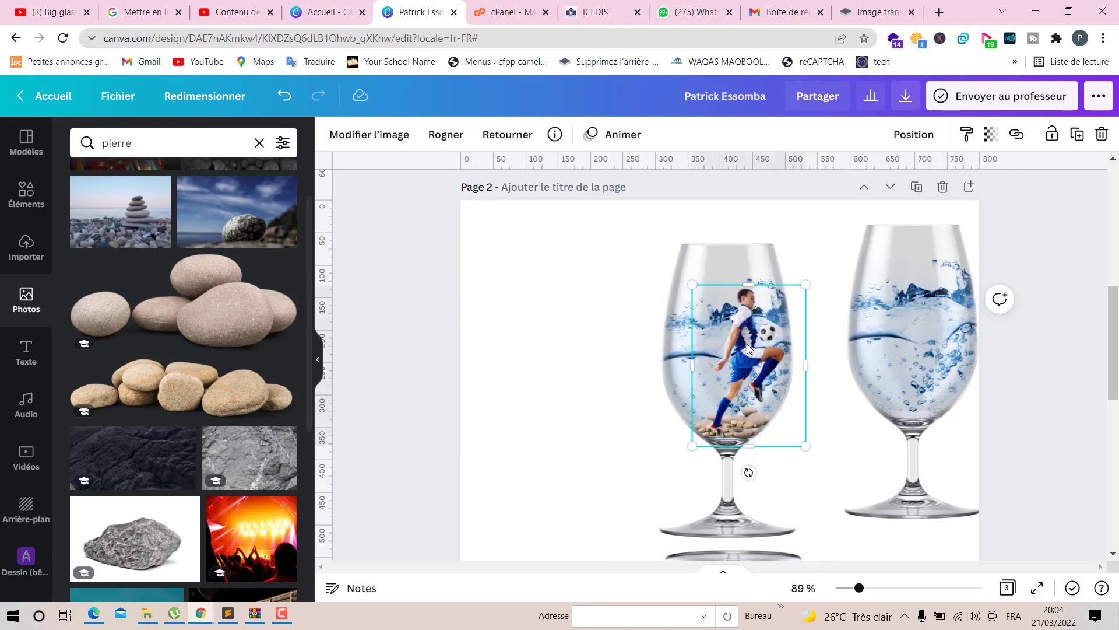
key("Up")
key("Up")
key("Up")
key("Up")
key("Up")
key("Up")
key("Up")
key("Up")
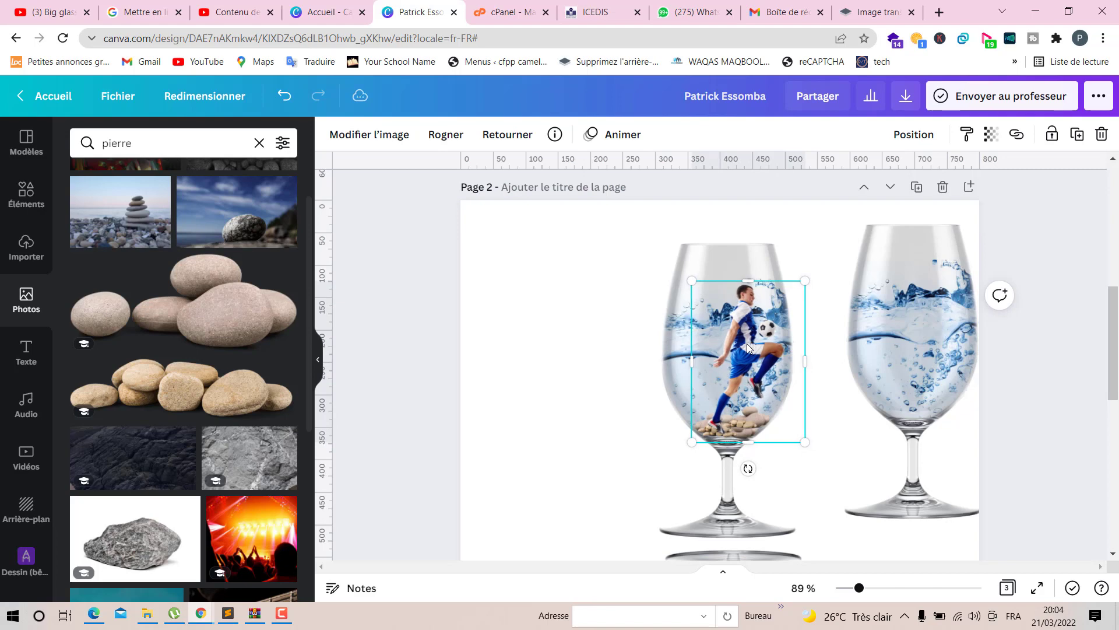
key("Left")
key("Left")
key("Up")
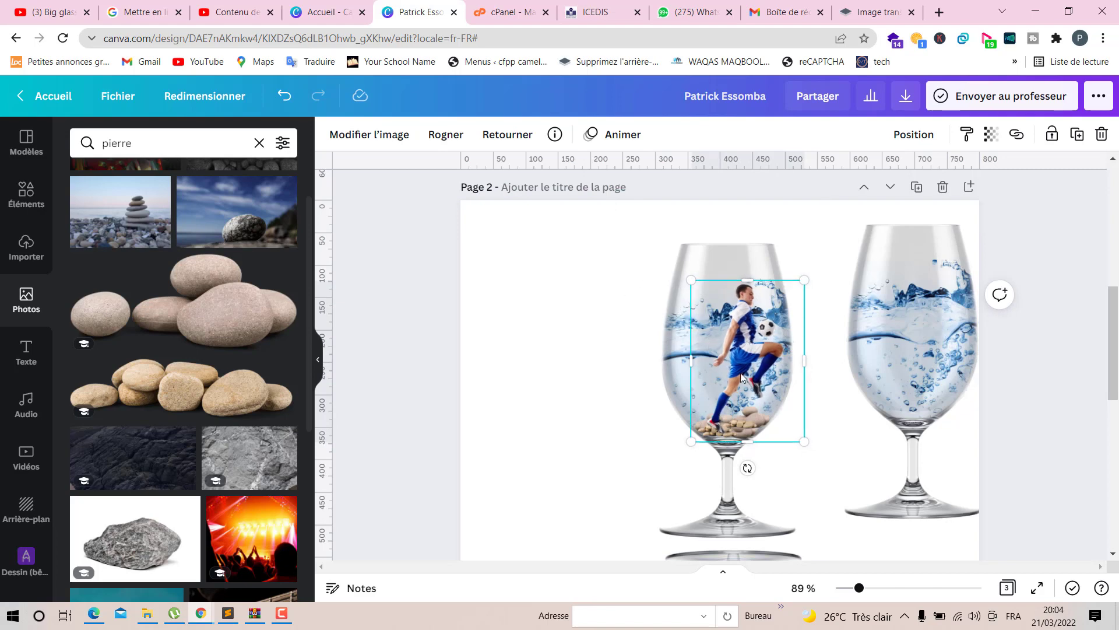
- Apply the Élévation de page shadow effect to the footballer photo
left_click(391, 132)
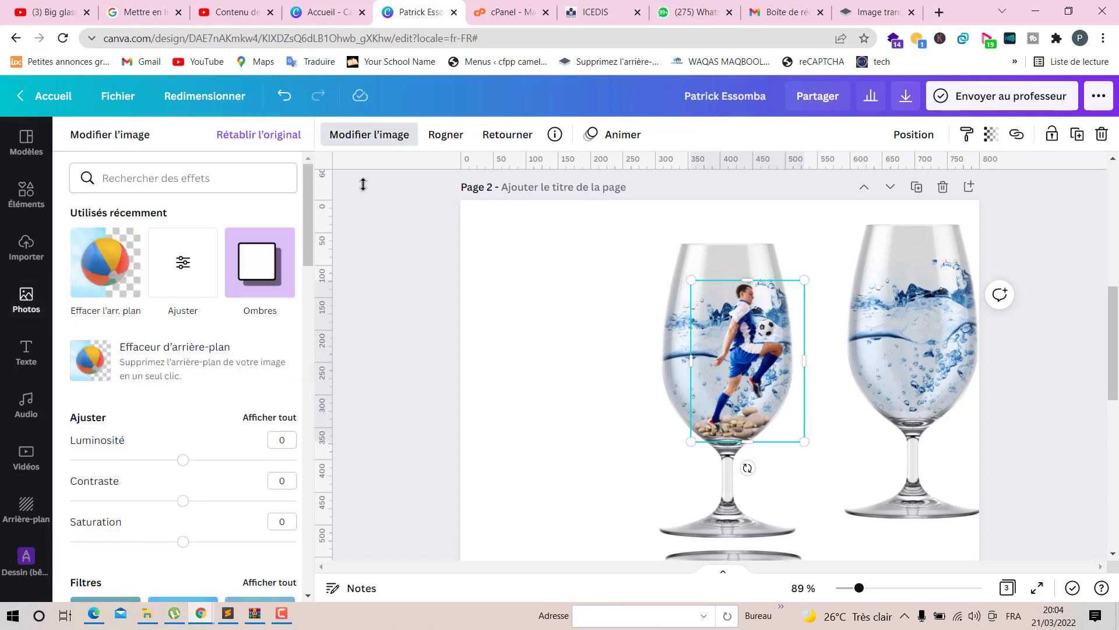
left_click(262, 266)
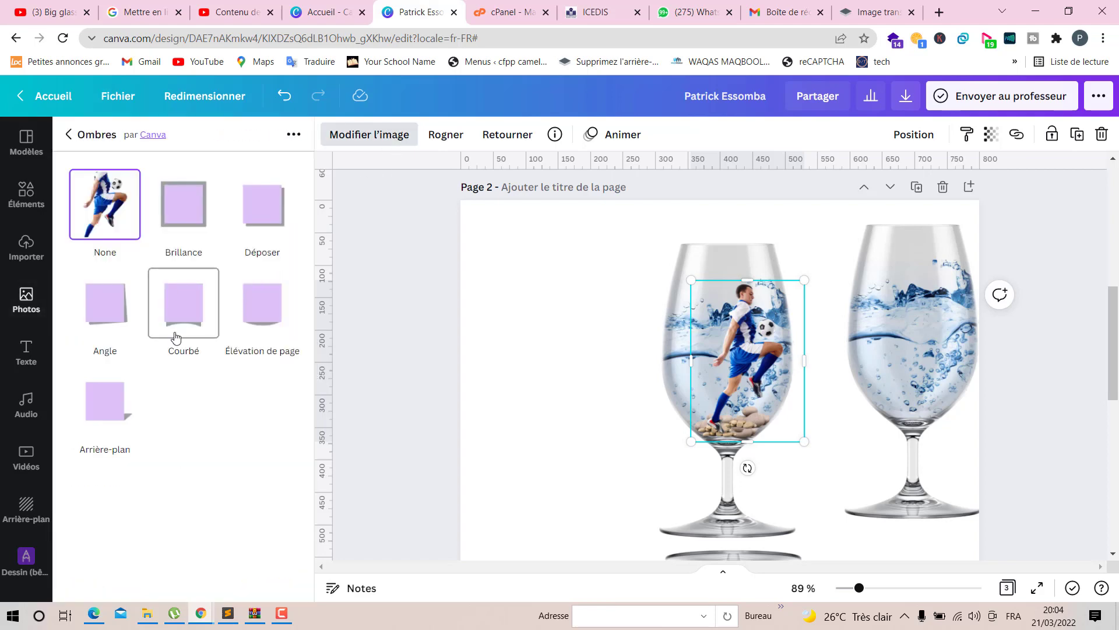
left_click(259, 306)
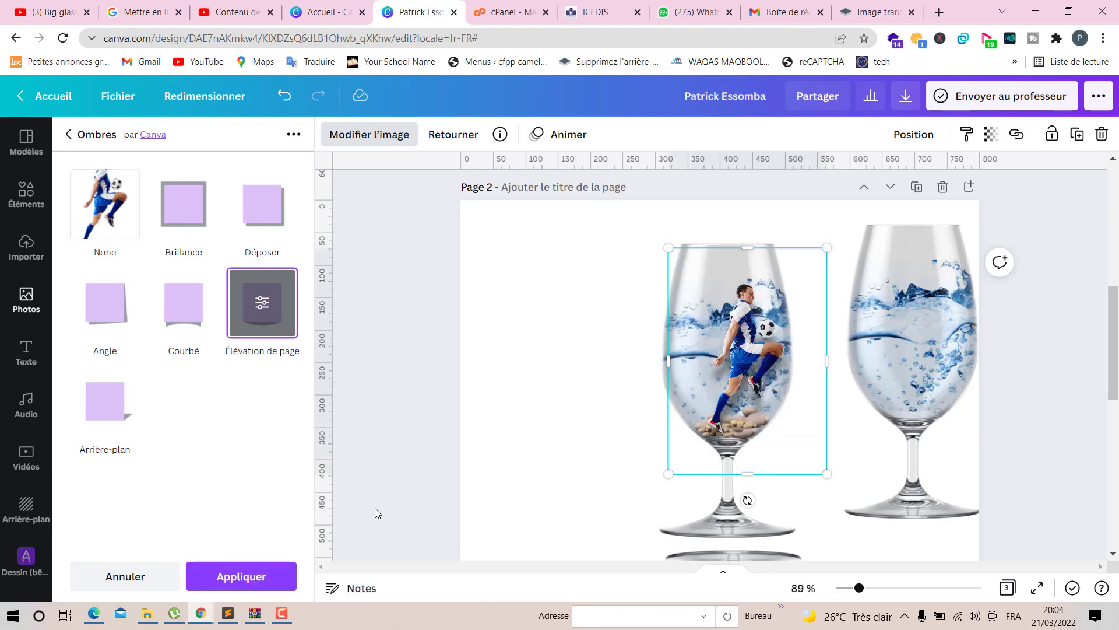
left_click(268, 292)
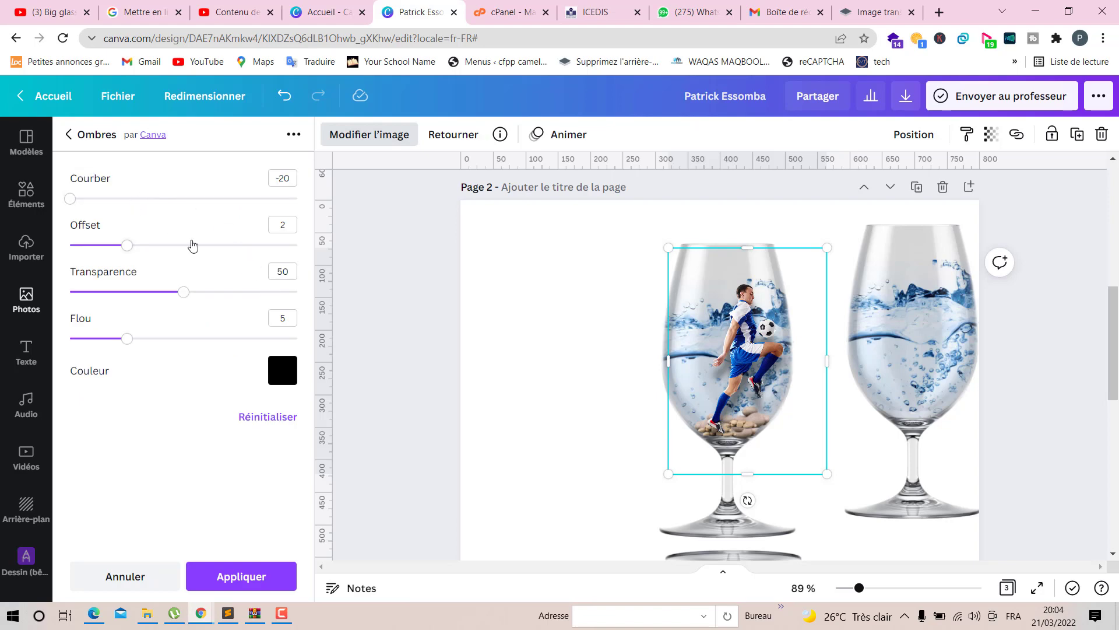
left_click(495, 431)
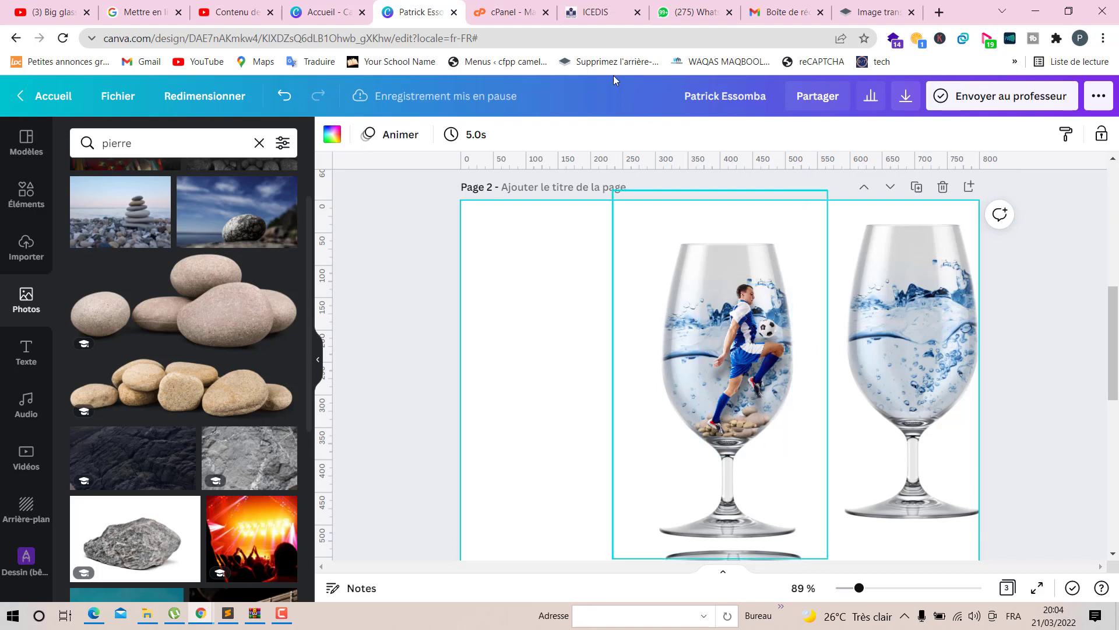
- Search the photos for plante de mer and add the underwater seaweed photo to the page
left_click(257, 144)
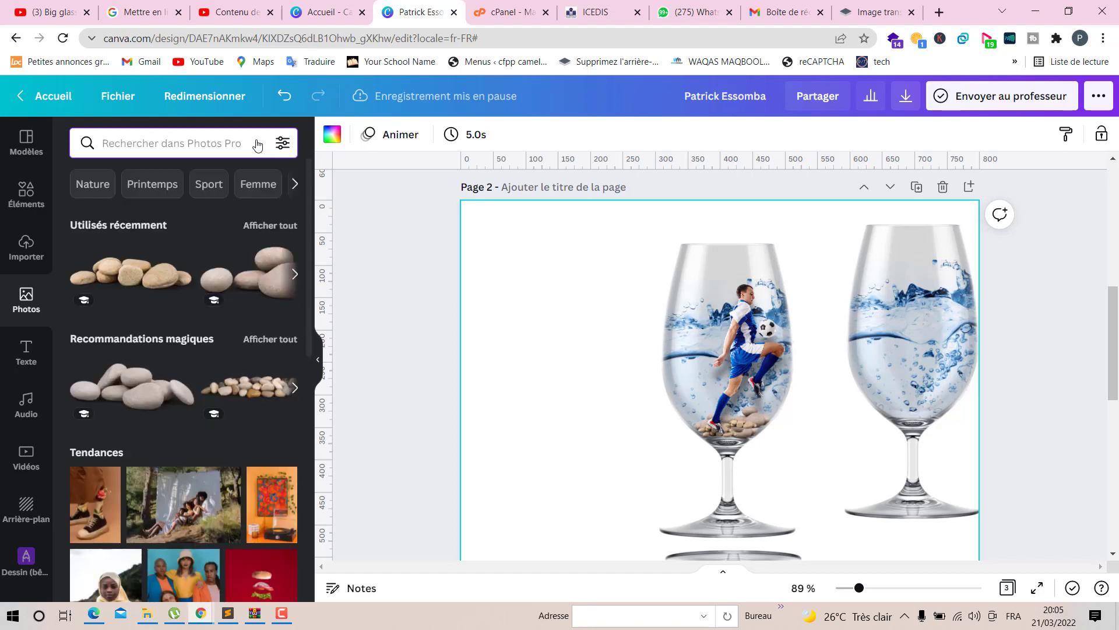
type("f")
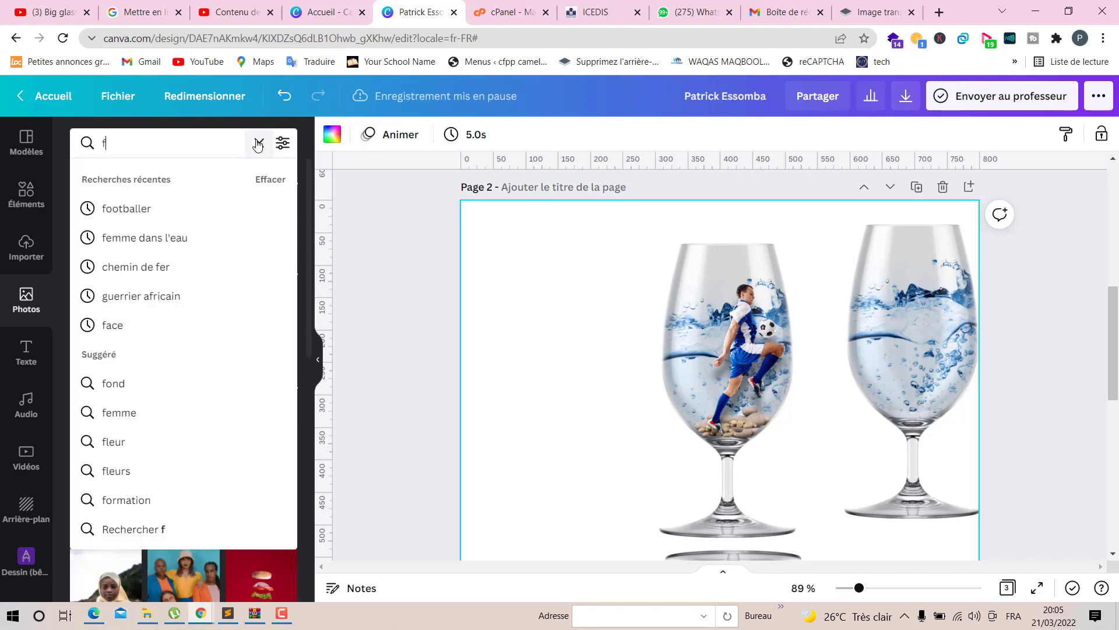
key("BackSpace")
type("plante d")
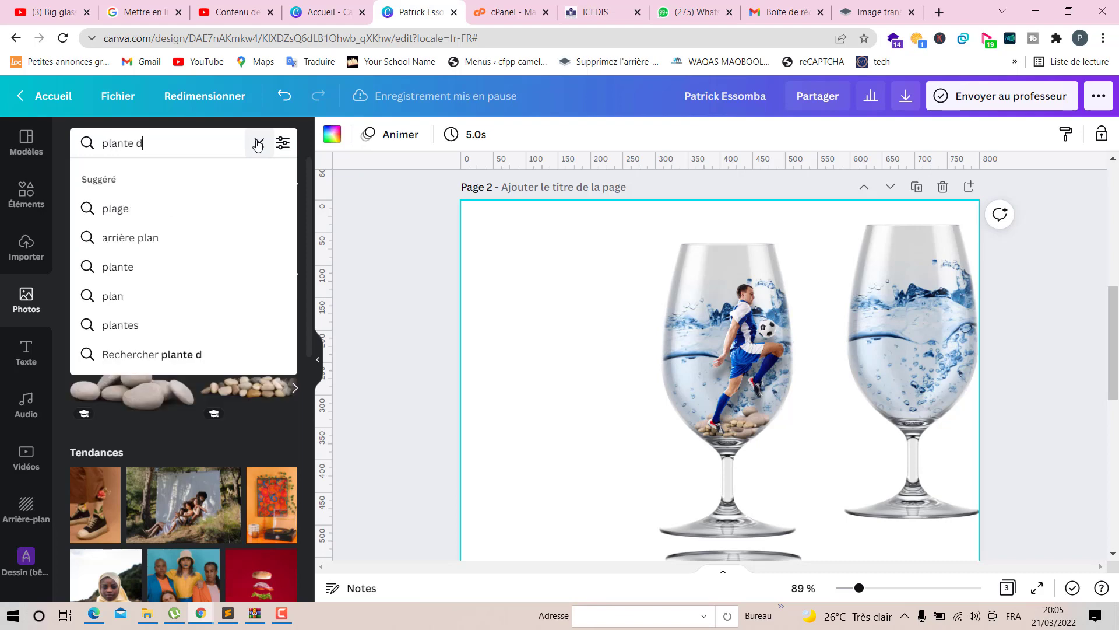
type("e mer")
key("Return")
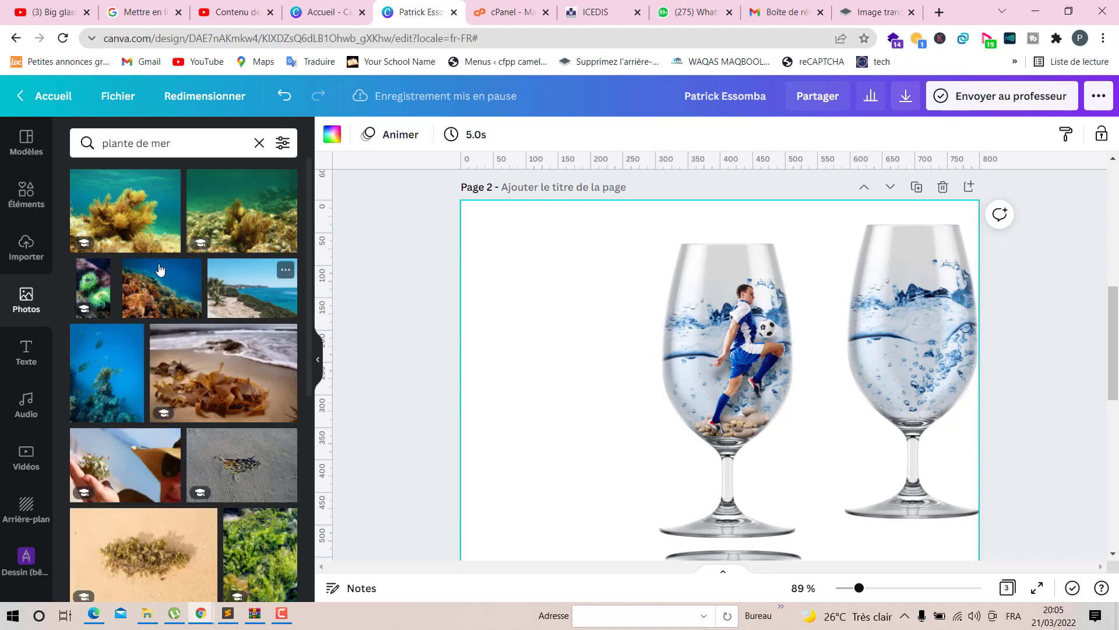
left_click(142, 226)
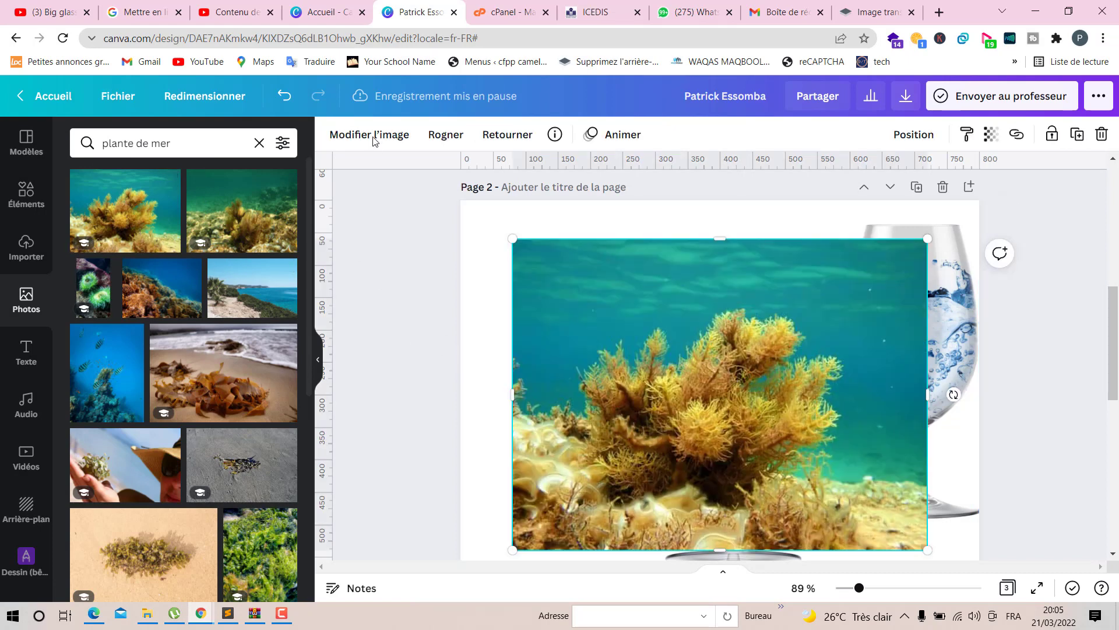
- Remove the seaweed photo's background and crop away its left and bottom edges
left_click(374, 139)
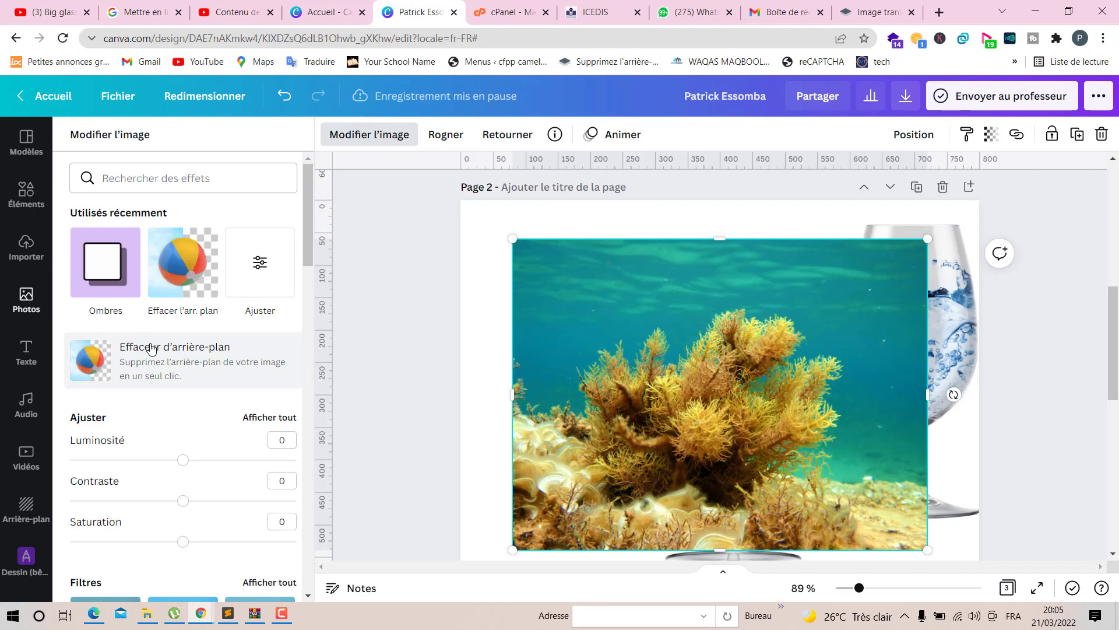
left_click(280, 350)
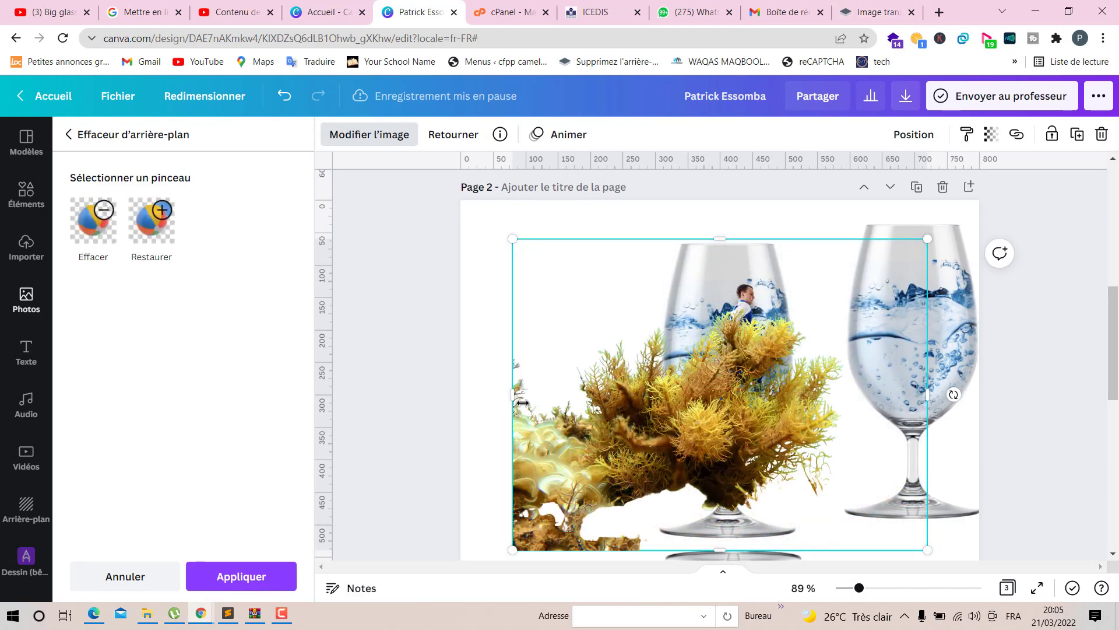
left_click_drag(531, 401, 618, 401)
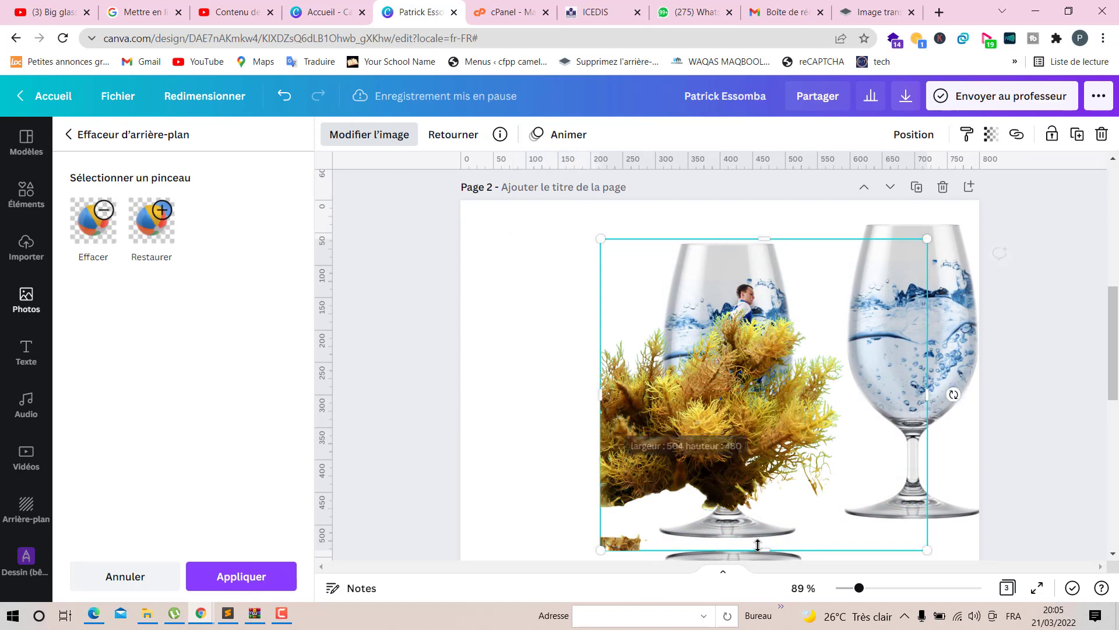
left_click_drag(742, 521, 741, 482)
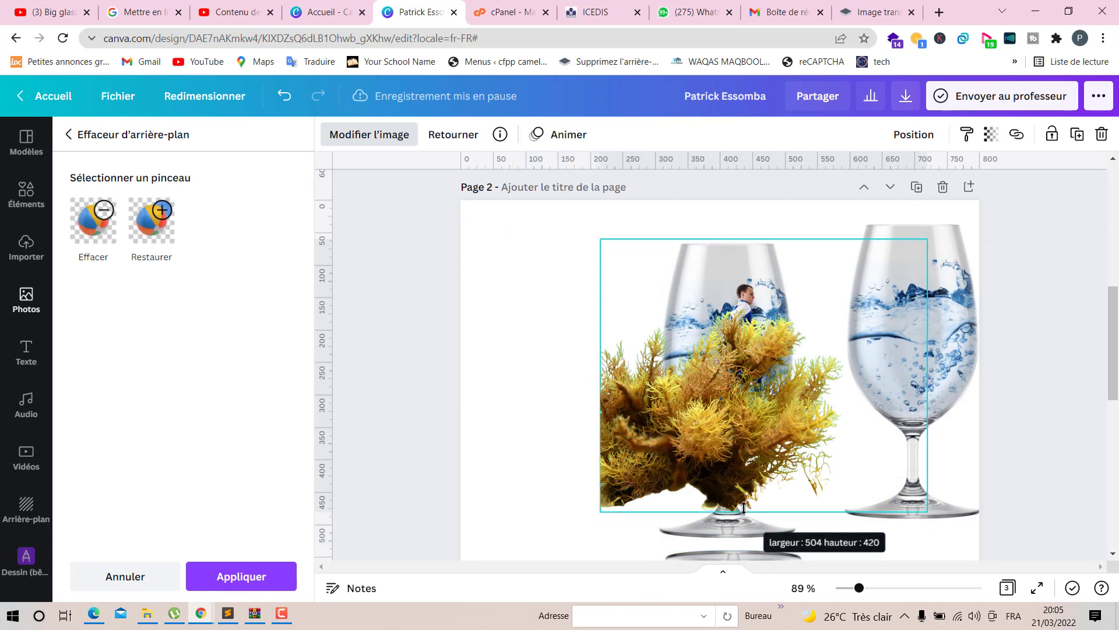
- Scale the seaweed down and place it at the footballer's feet inside the left glass
left_click_drag(931, 230, 650, 374)
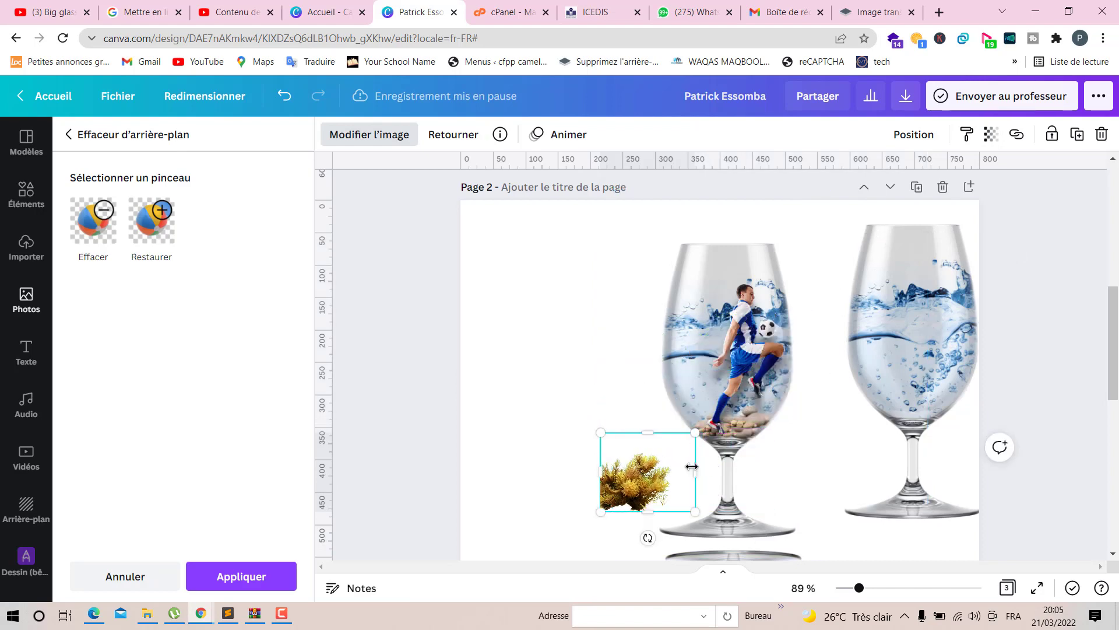
left_click_drag(694, 469, 748, 408)
left_click_drag(790, 373, 789, 373)
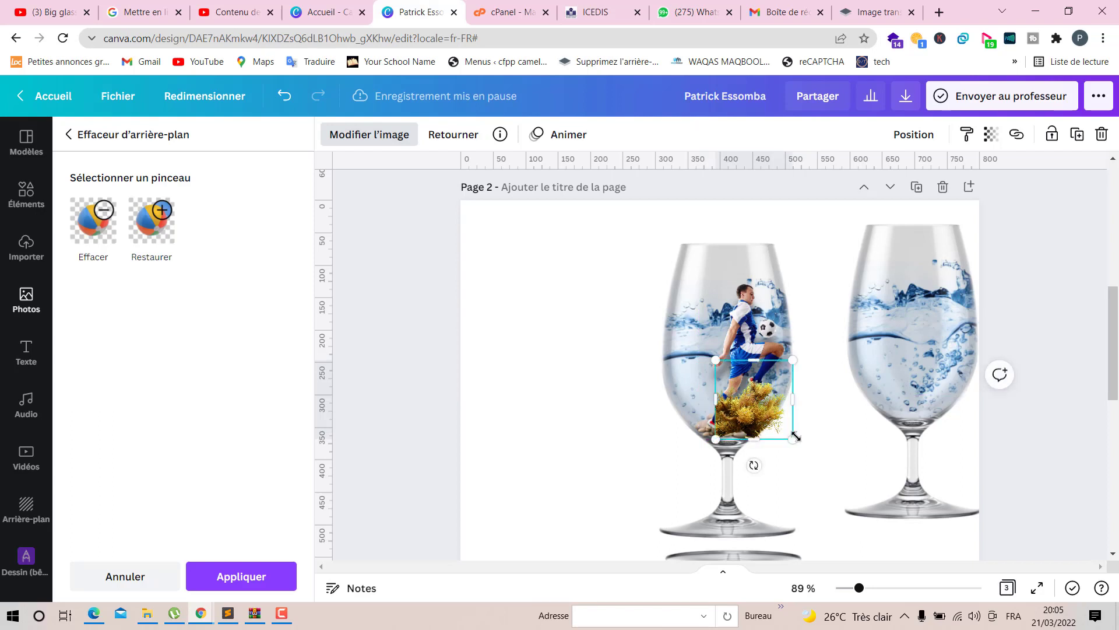
left_click_drag(774, 430, 727, 382)
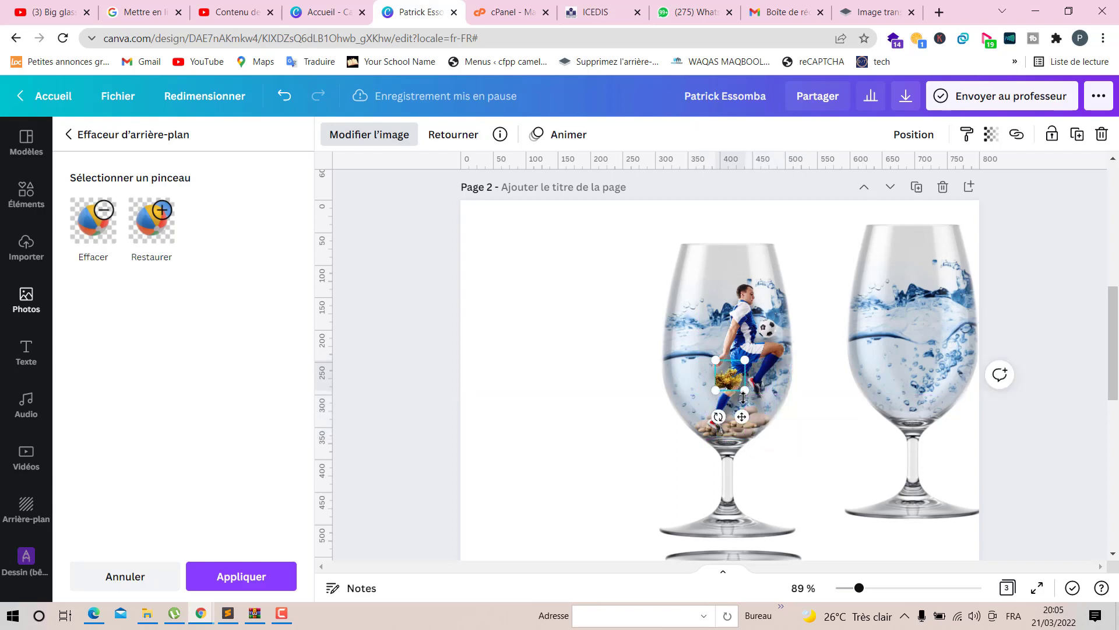
left_click_drag(752, 467, 752, 461)
left_click(611, 431)
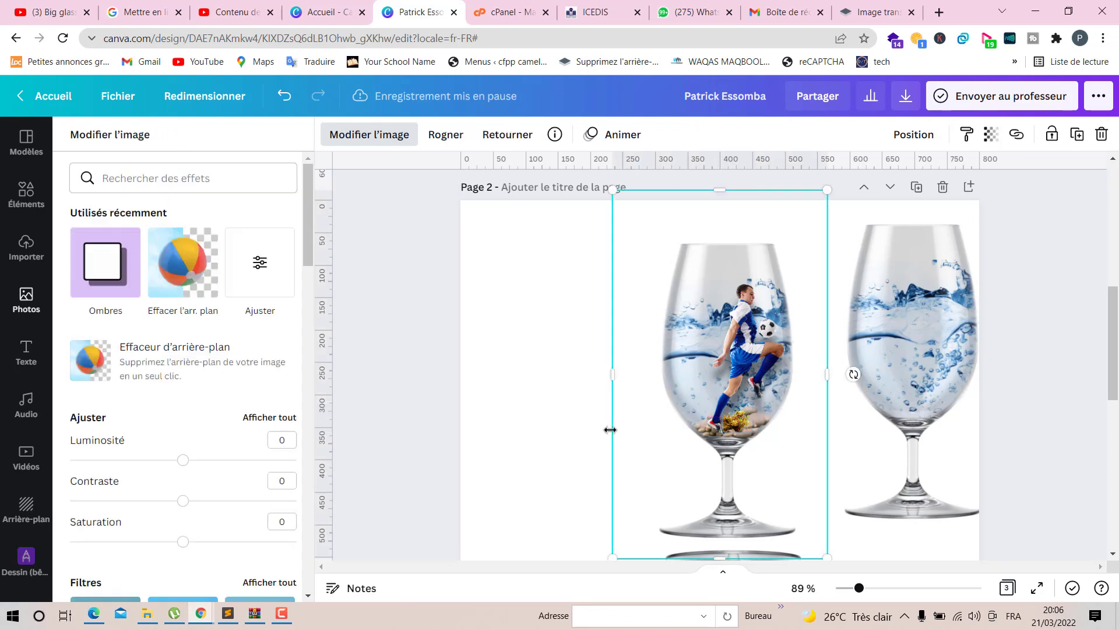
left_click(510, 407)
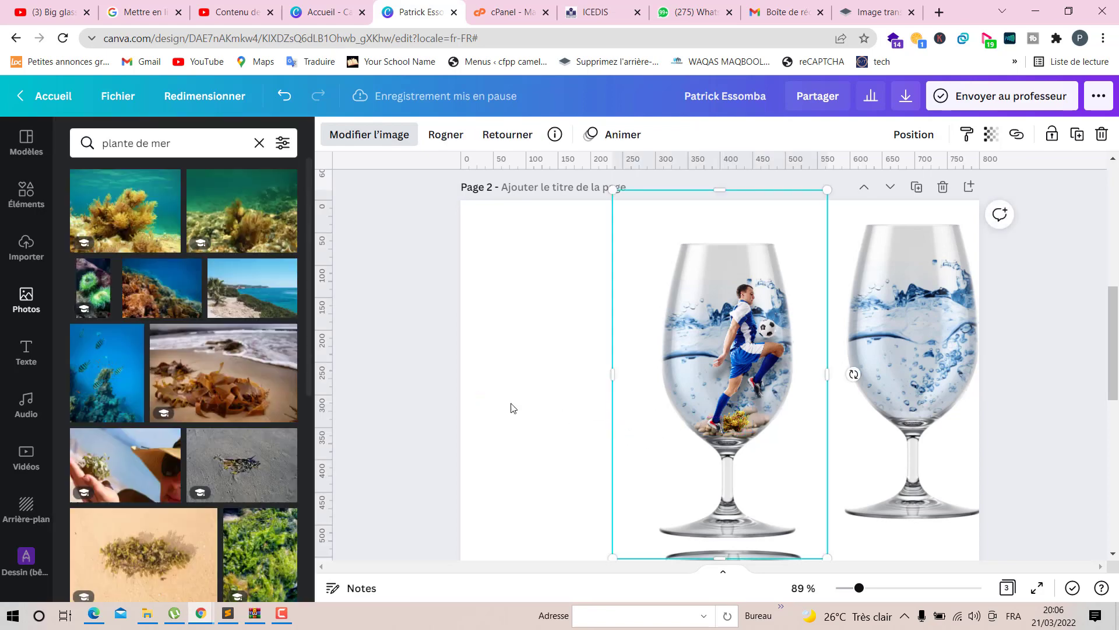
left_click(738, 419)
left_click_drag(738, 423, 728, 418)
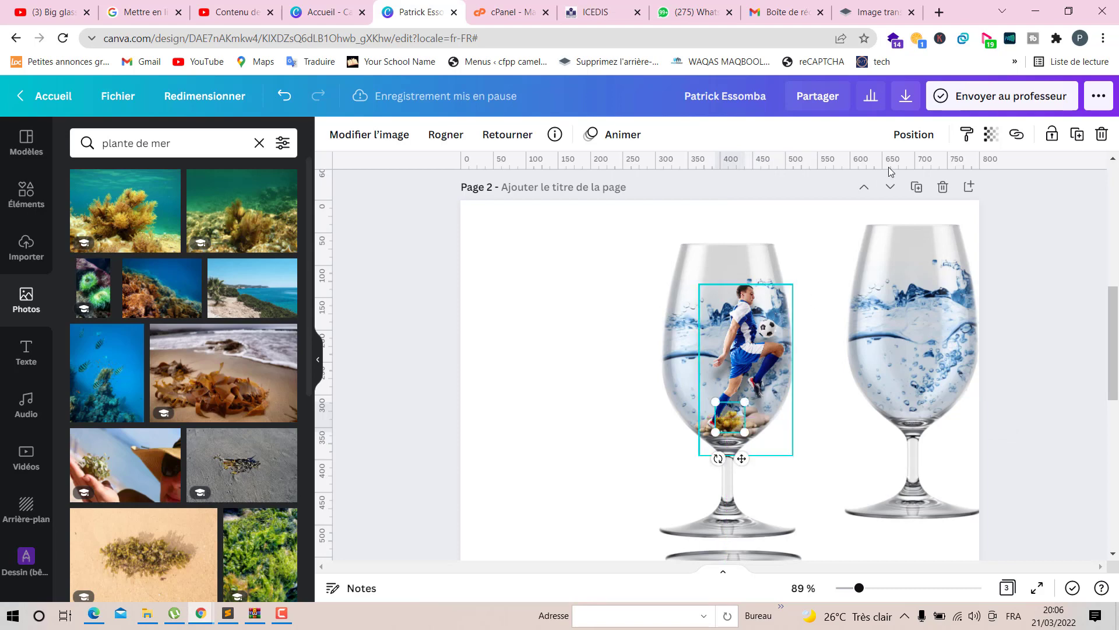
- Send the seaweed photo one layer backward so it sits behind the footballer
left_click(911, 135)
left_click(808, 180)
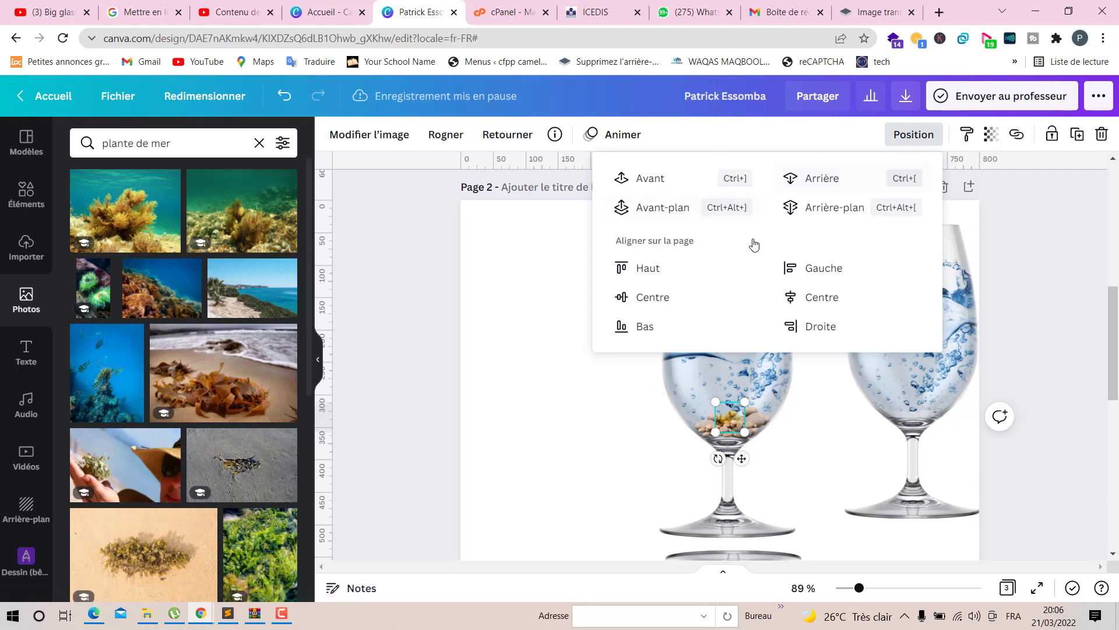
left_click(610, 437)
left_click(745, 376)
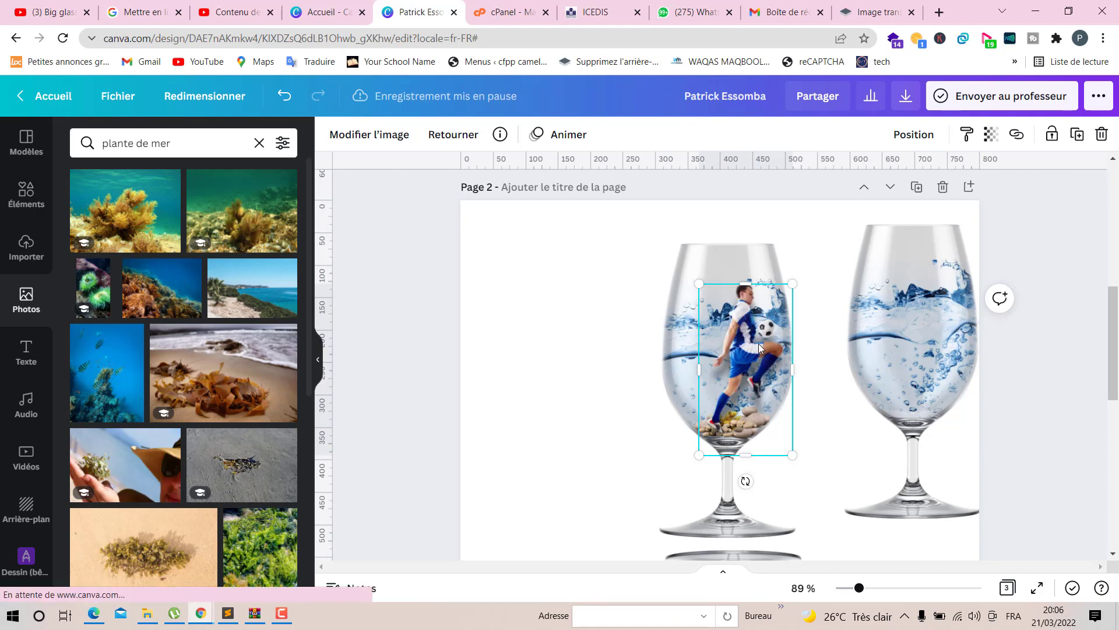
left_click(503, 357)
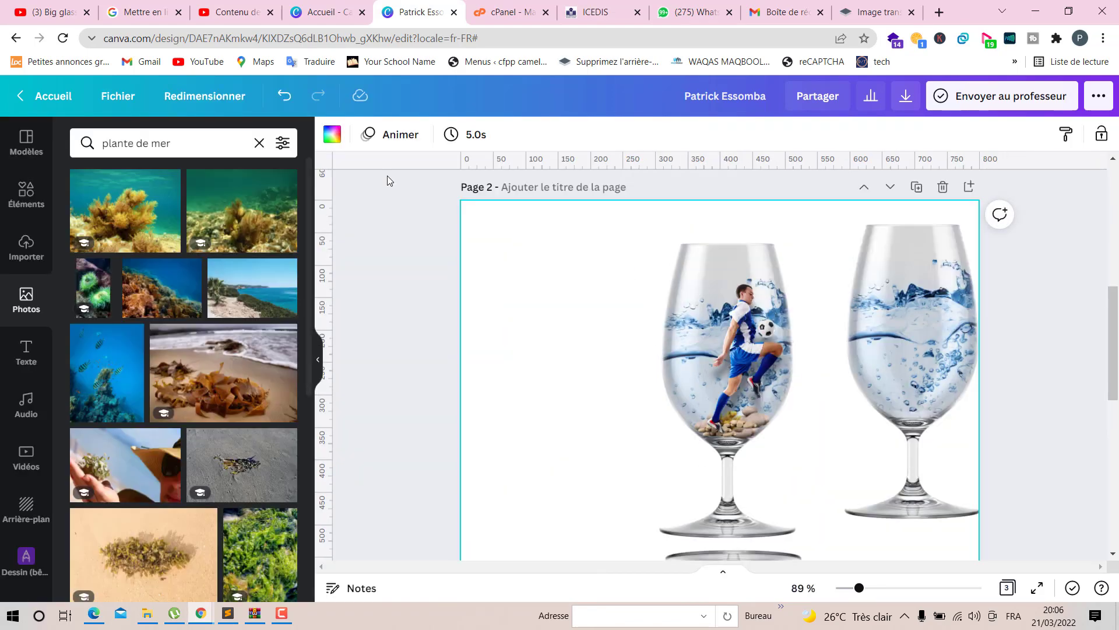
- Search the photos for feuille and add the orange maple leaf photo to the page
left_click(258, 143)
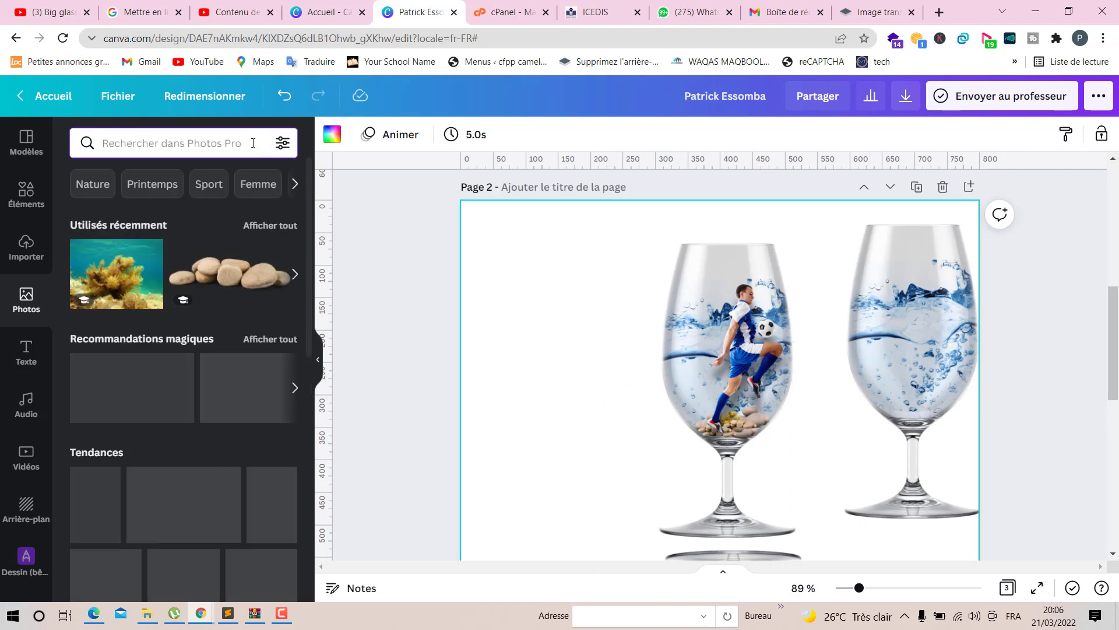
type("feuille")
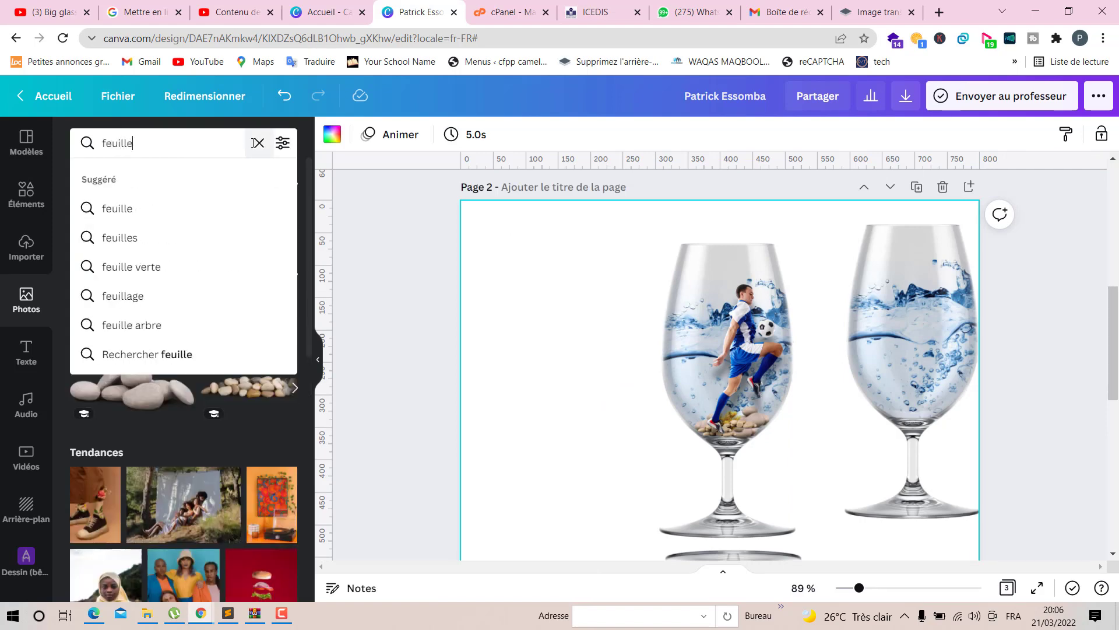
key("Return")
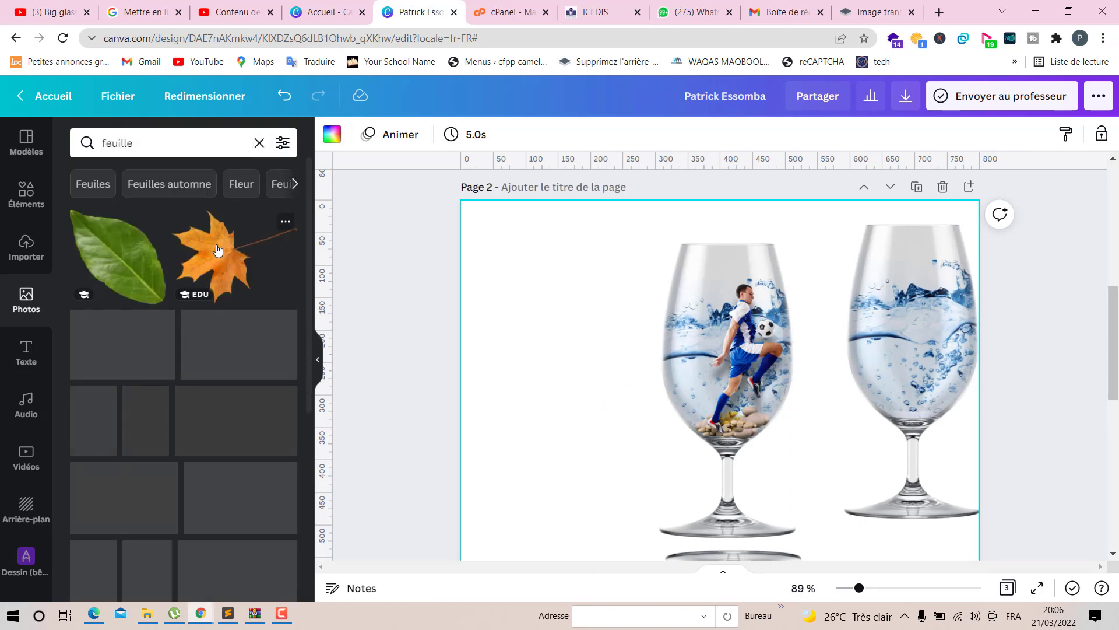
left_click(257, 271)
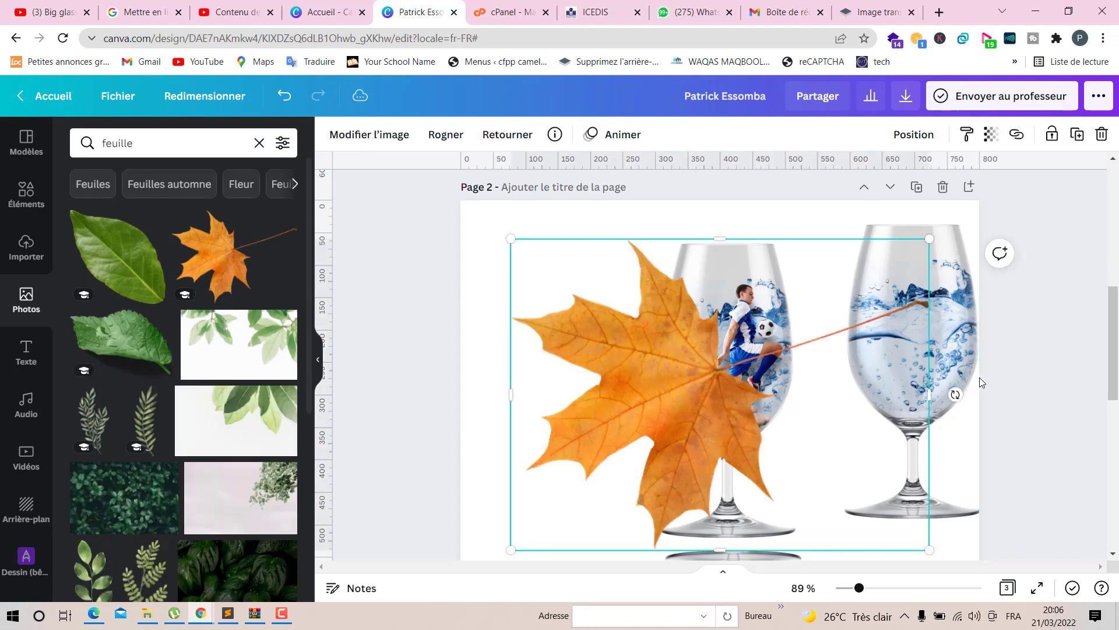
- Shrink the maple leaf, move it inside the left glass beside the footballer, and rotate it slightly
left_click_drag(519, 544, 924, 382)
left_click_drag(880, 268, 709, 356)
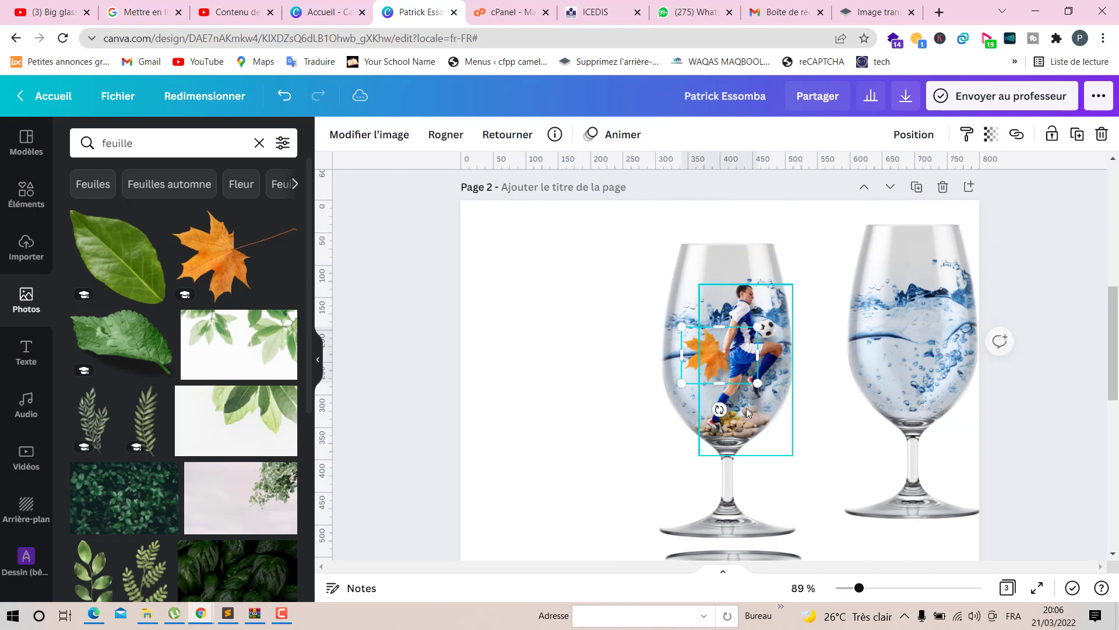
left_click_drag(719, 409, 683, 429)
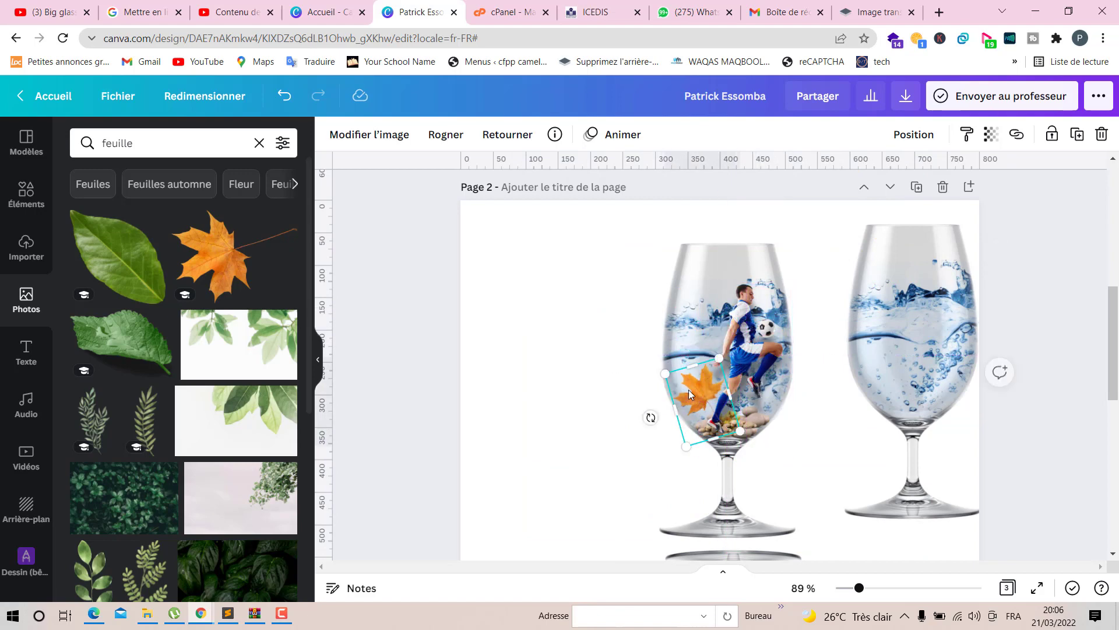
left_click(587, 377)
left_click(704, 400)
left_click_drag(686, 445, 675, 422)
left_click(585, 377)
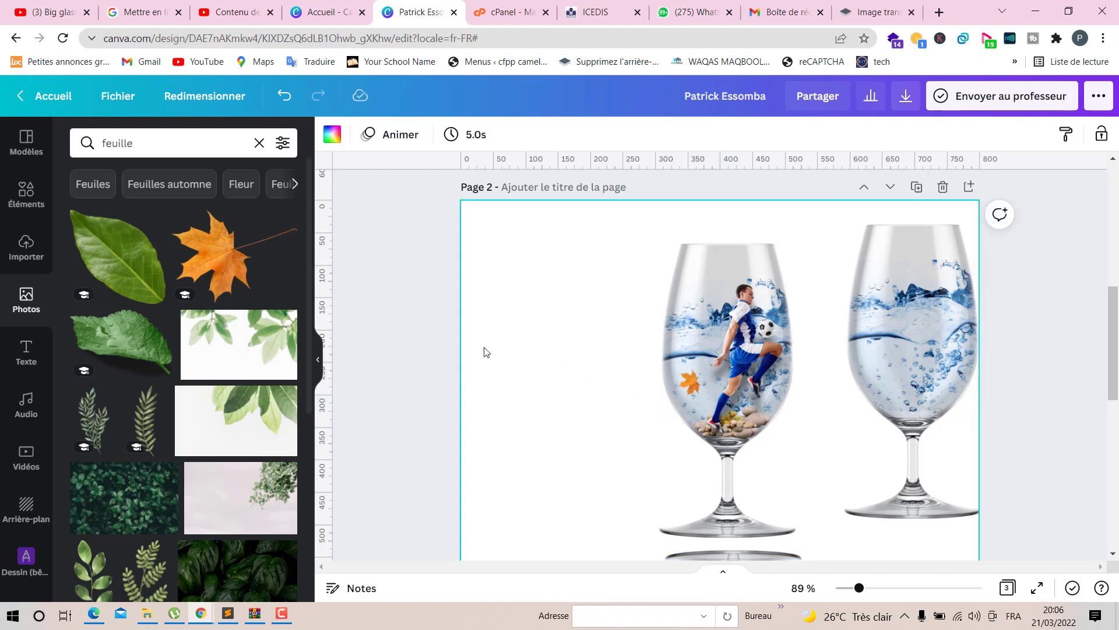
- Search the photos for poisson and add the yellow fish school graphic to the page
left_click(259, 142)
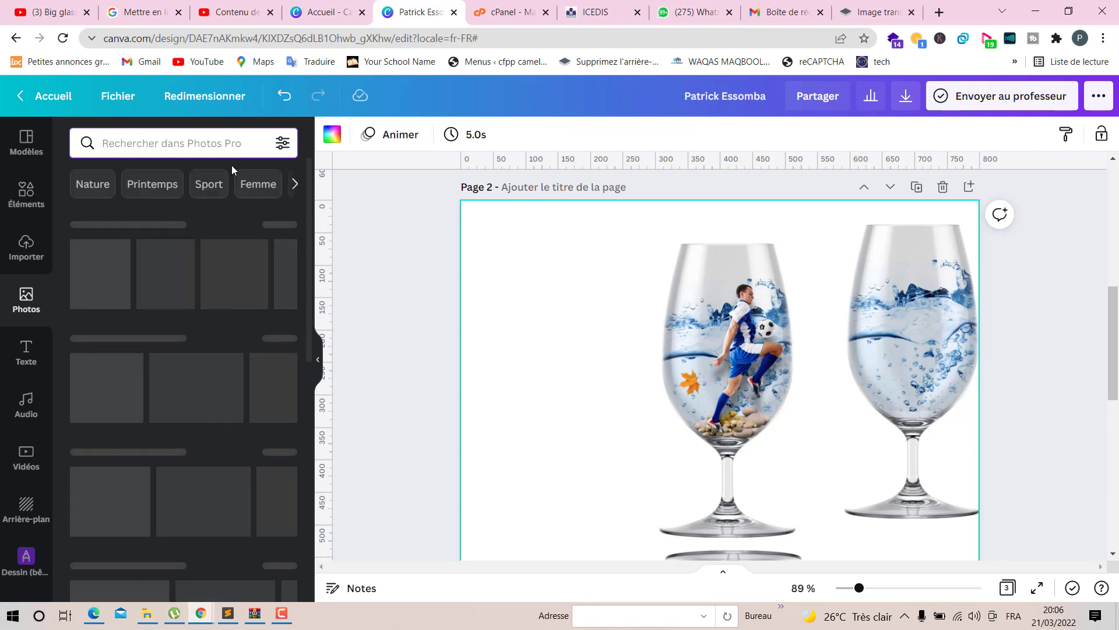
type("poisson")
key("Return")
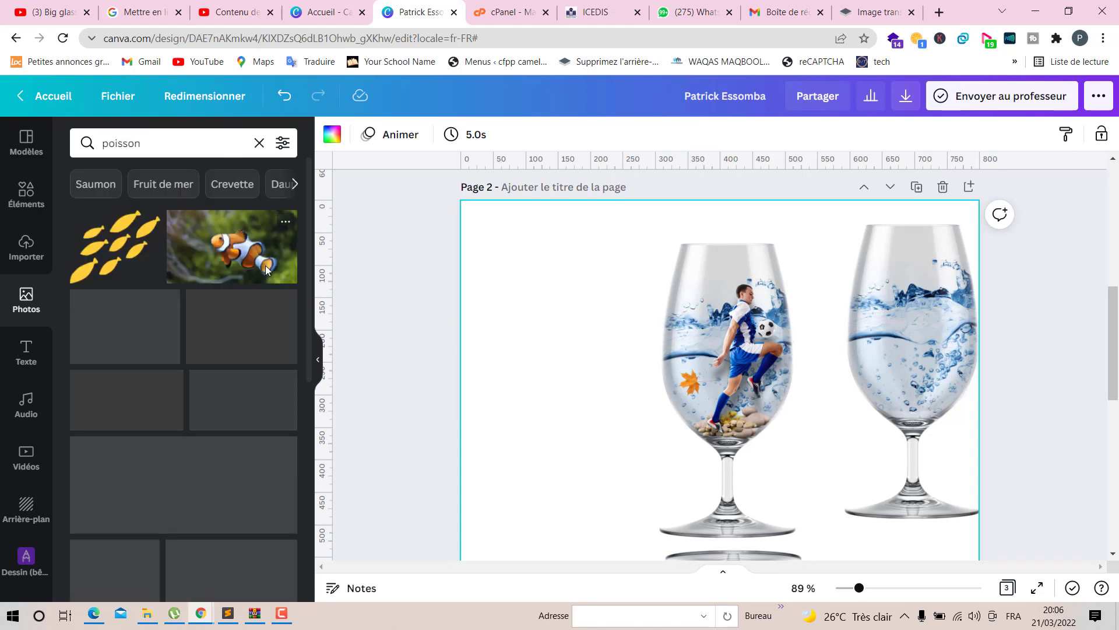
left_click(122, 254)
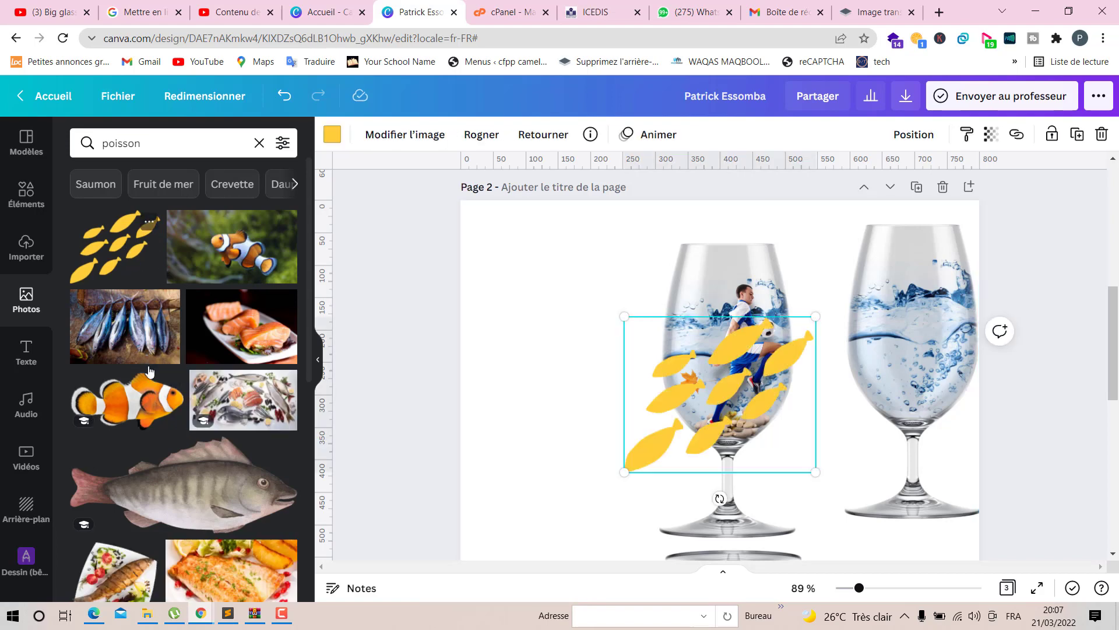
- Add the clownfish photo and the grey fish photo to the page
scroll(143, 331, "down", 2)
left_click(143, 331)
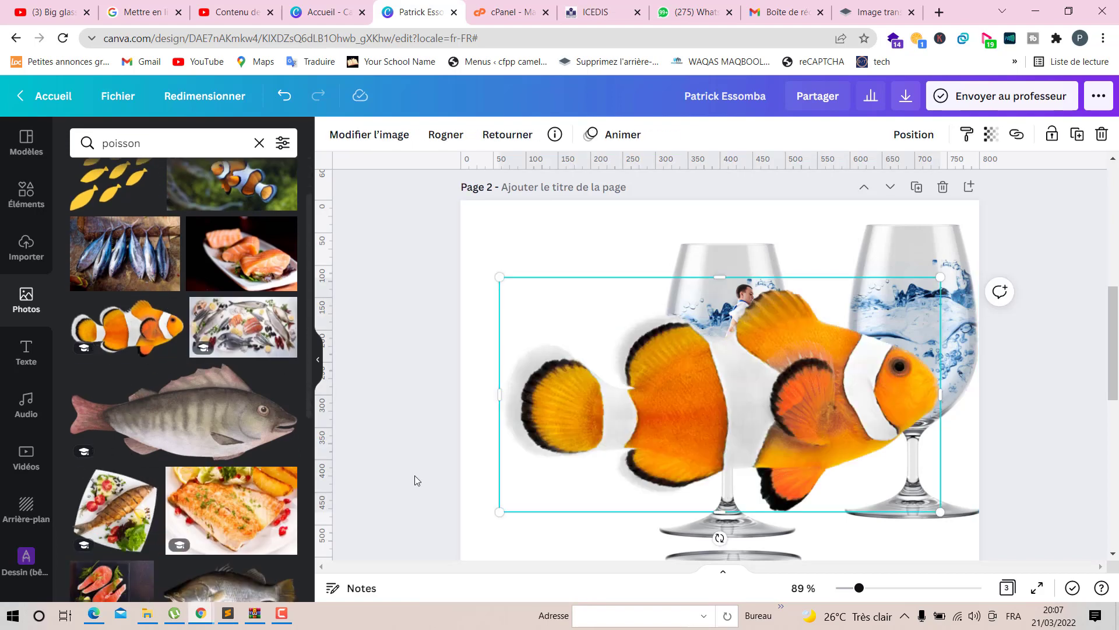
scroll(392, 482, "down", 3)
scroll(241, 493, "down", 2)
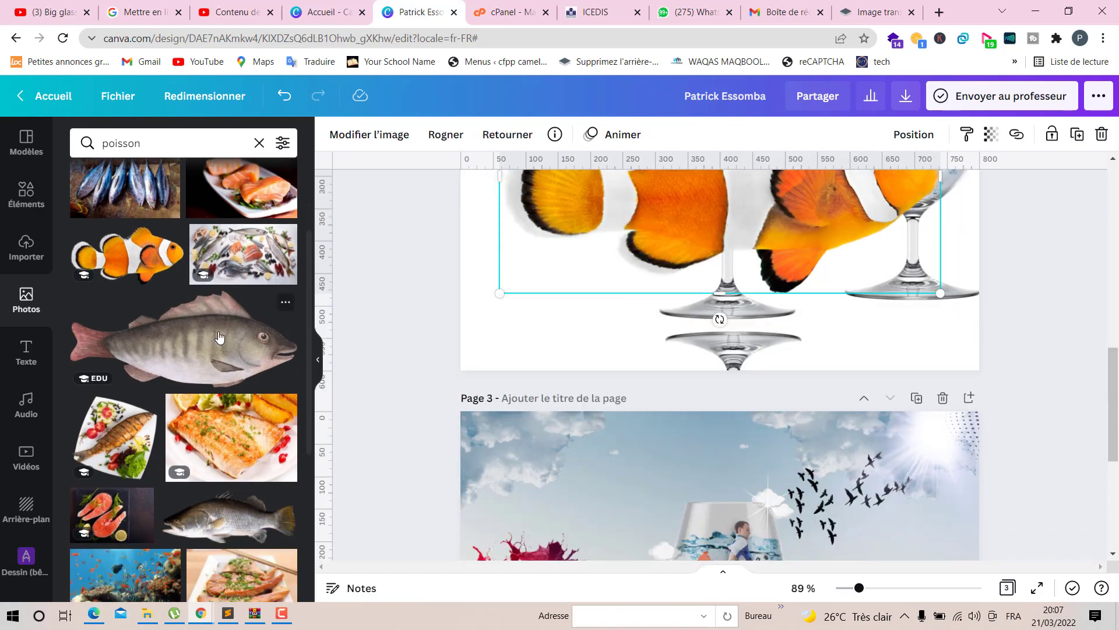
left_click(192, 344)
scroll(704, 408, "up", 5)
scroll(554, 543, "down", 2)
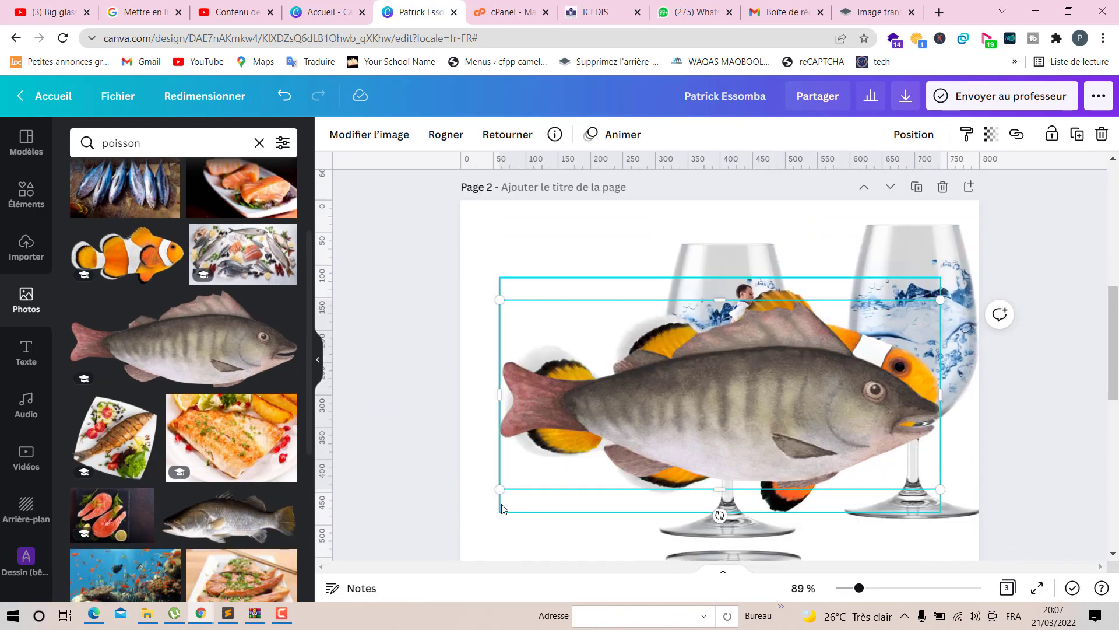
- Shrink the grey fish into the right glass and scale the clownfish down beside the left glass
left_click_drag(811, 404, 872, 376)
left_click(756, 417)
left_click_drag(940, 512, 629, 349)
- Scale the yellow fish school down and place it inside the left glass beside the footballer
left_click(726, 406)
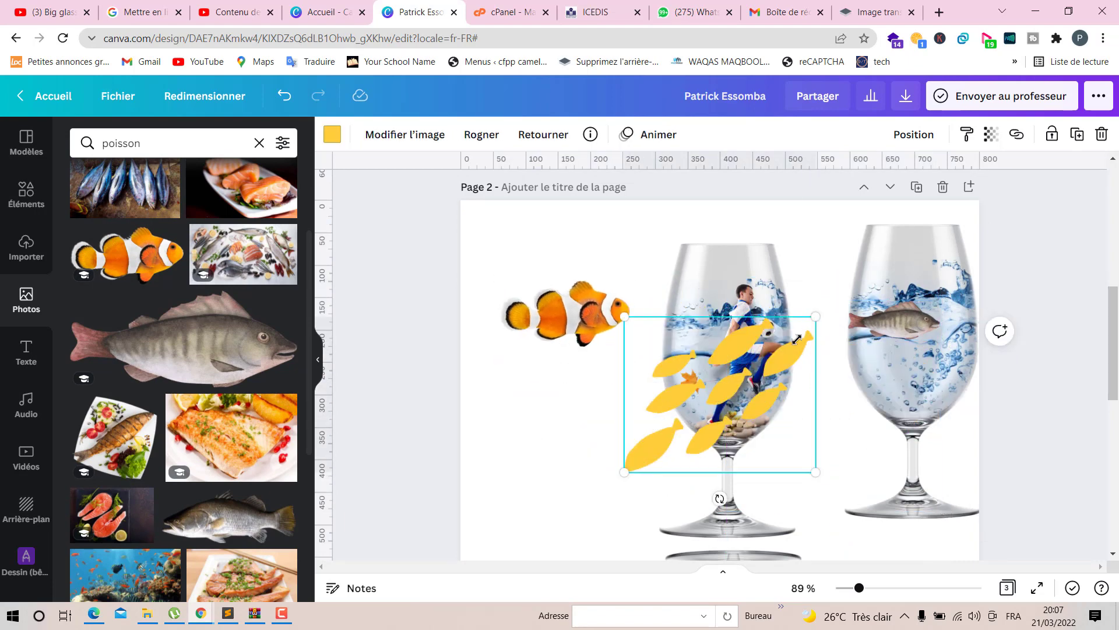
left_click_drag(797, 339, 653, 455)
scroll(243, 484, "down", 5)
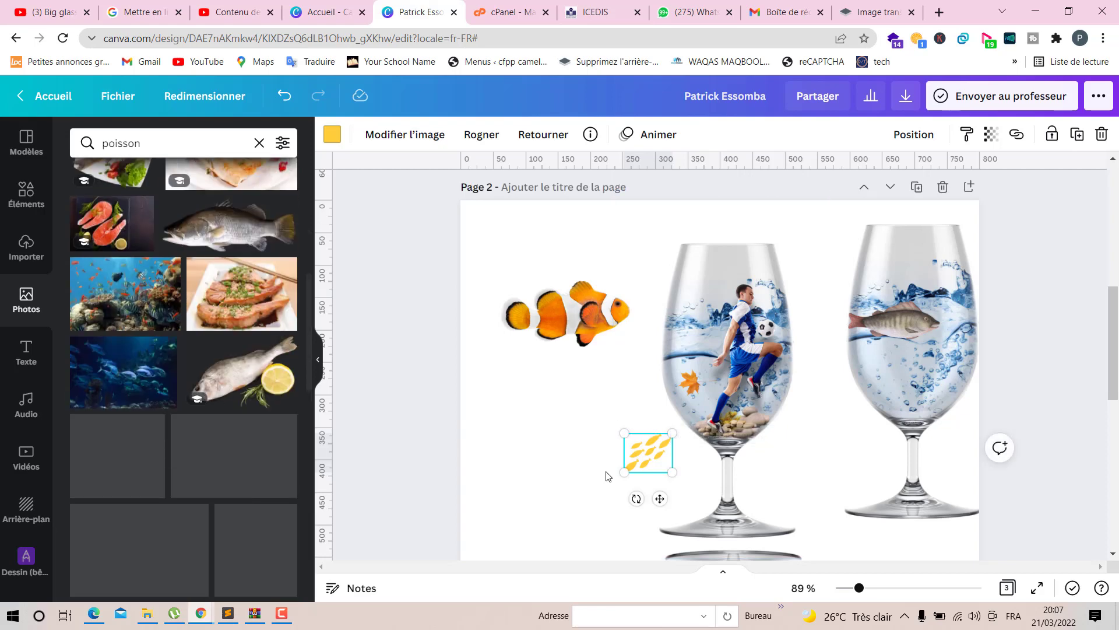
scroll(294, 423, "down", 6)
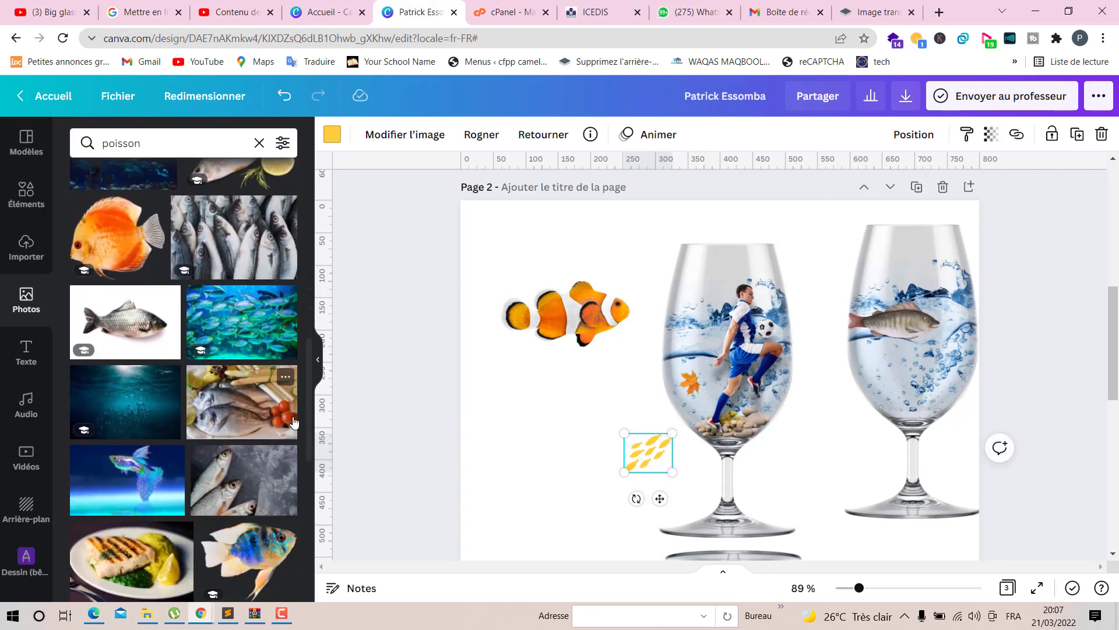
left_click_drag(647, 455, 755, 254)
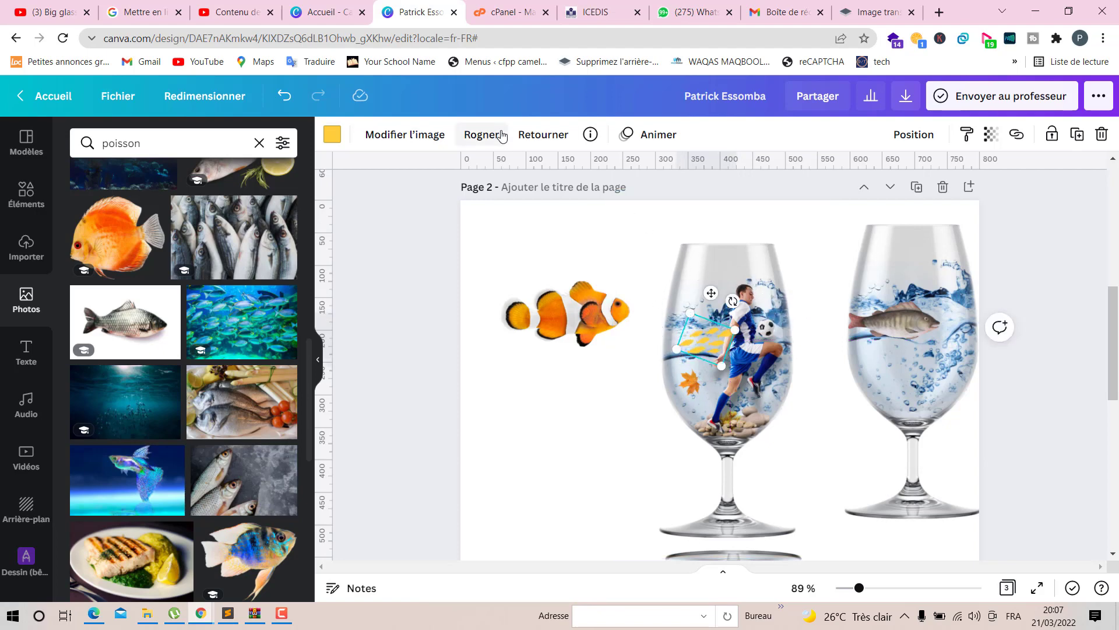
- Lower the fish school slightly and recolor it dark brown
left_click(542, 134)
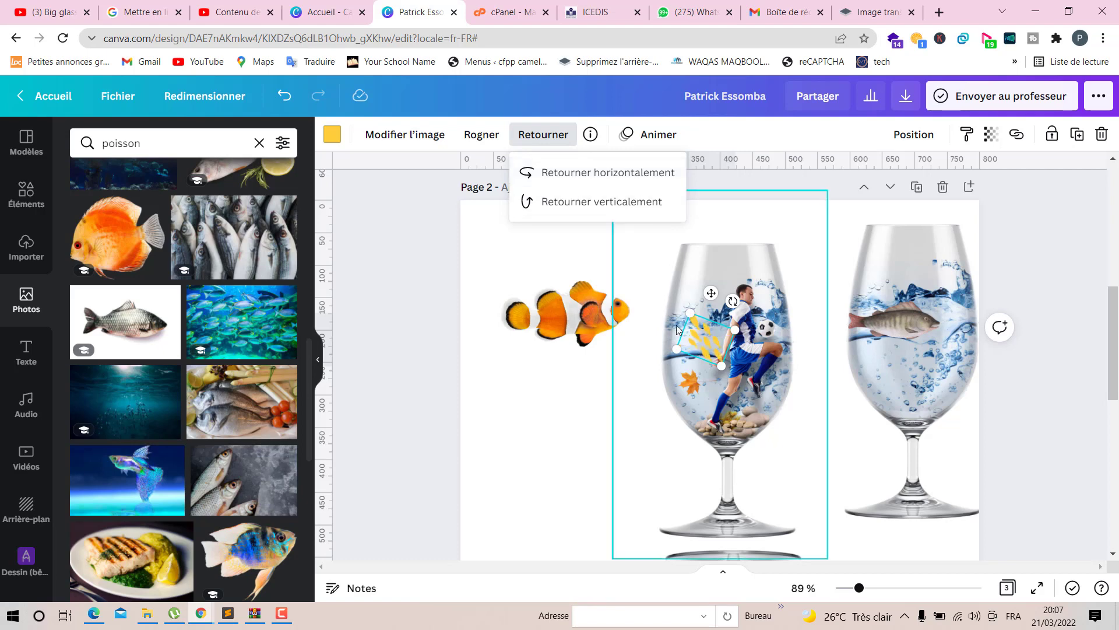
left_click_drag(703, 338, 709, 383)
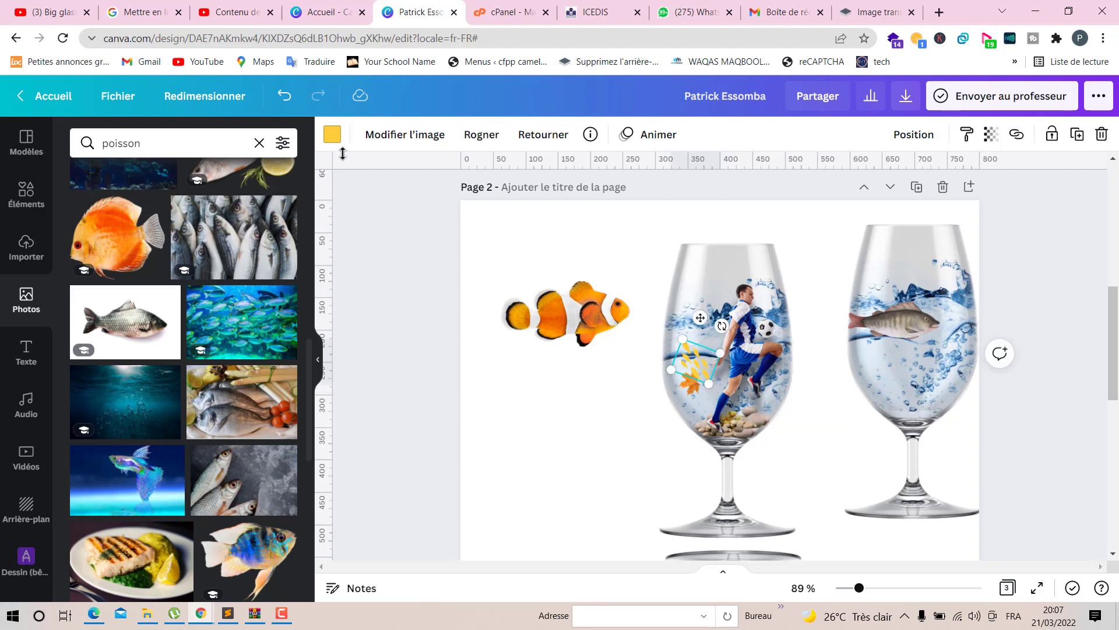
left_click(332, 135)
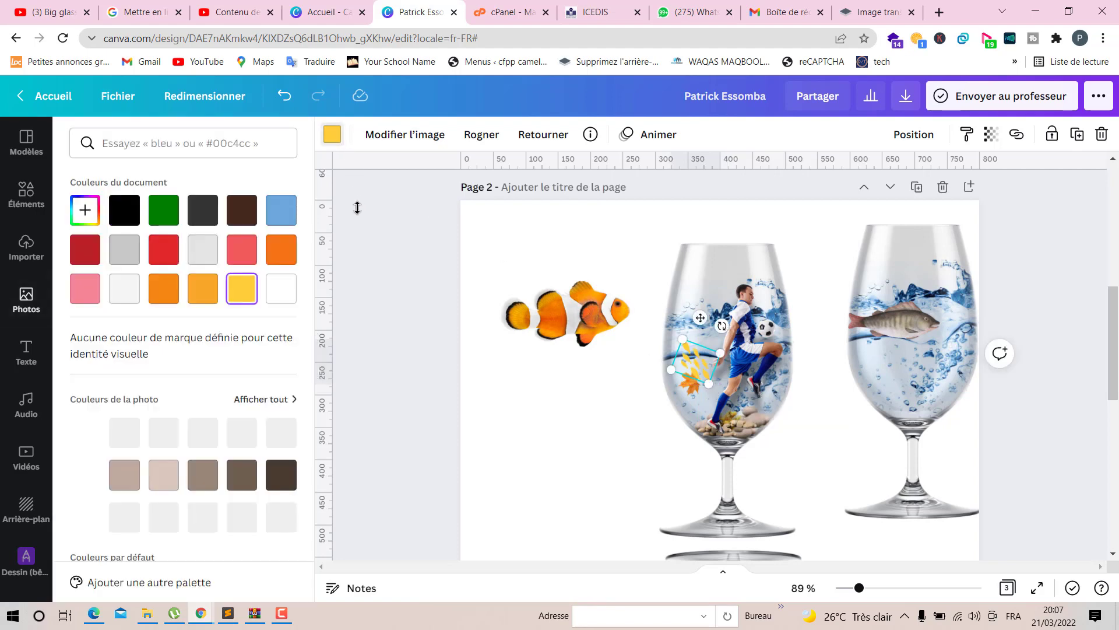
left_click(242, 216)
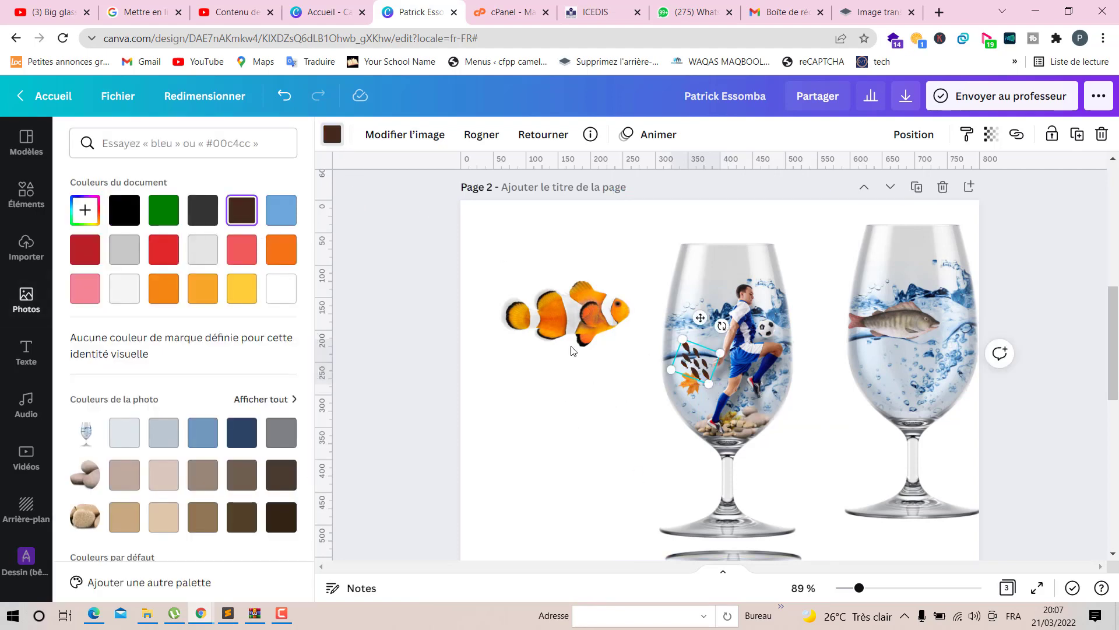
- Move the clownfish inside the left glass next to the footballer's feet
left_click(551, 322)
left_click_drag(502, 347, 765, 441)
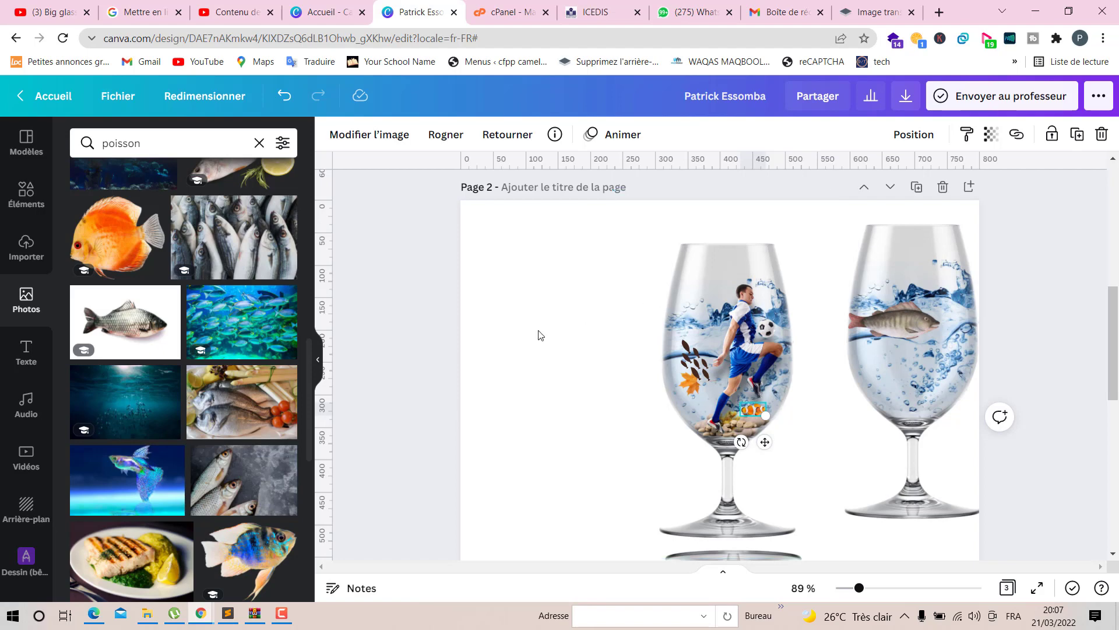
scroll(285, 402, "down", 4)
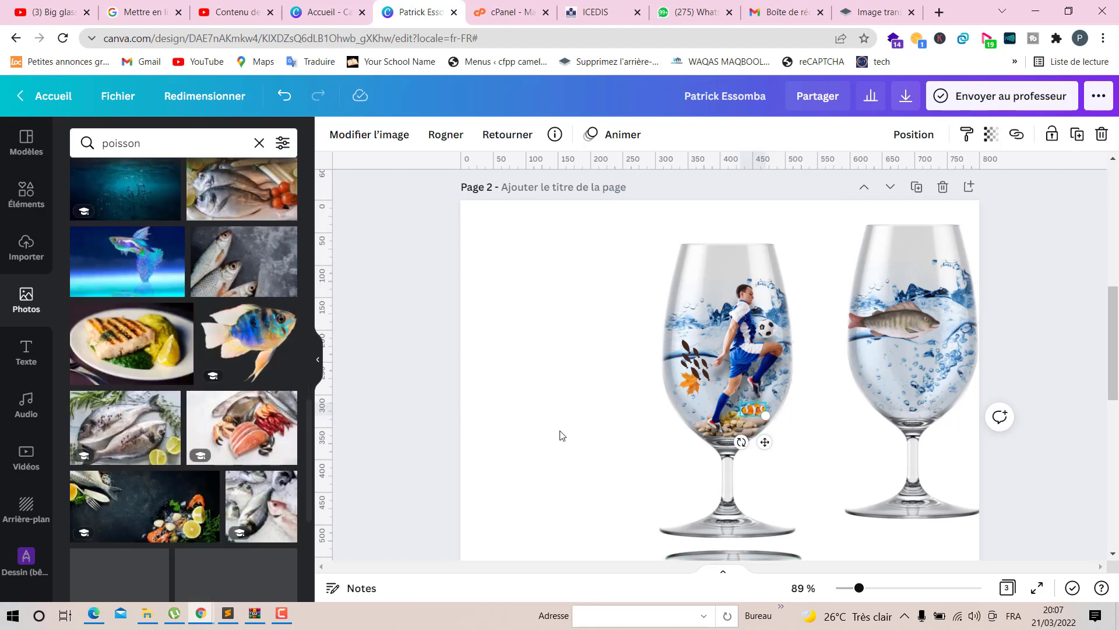
- Move the right-hand water glass on top of the left glass and bring it forward twice
left_click(926, 354)
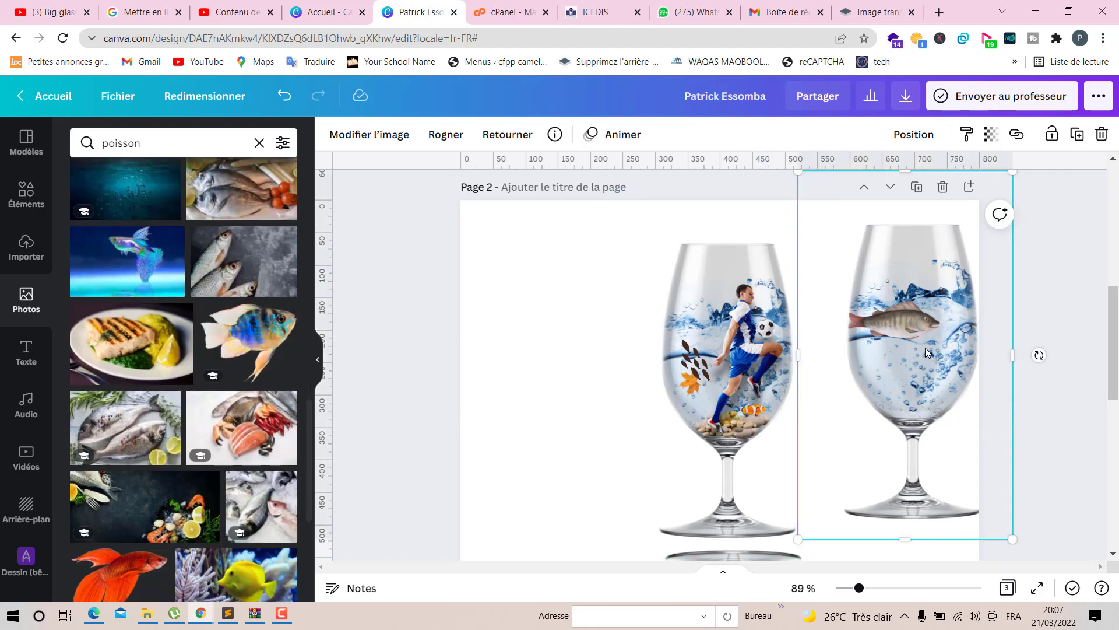
left_click_drag(925, 348, 740, 366)
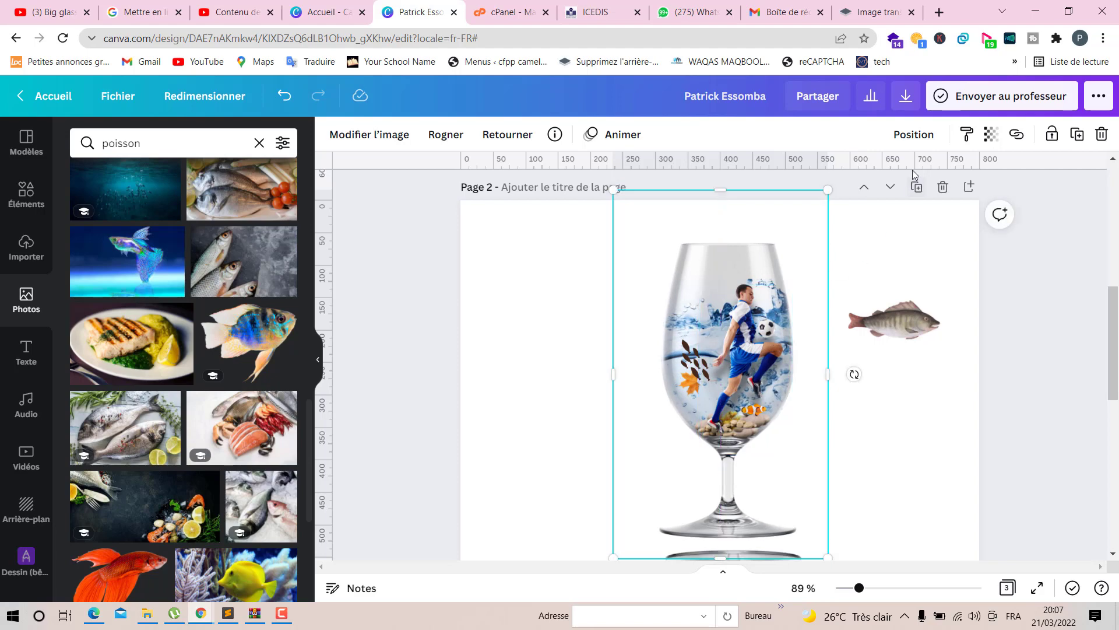
left_click(913, 134)
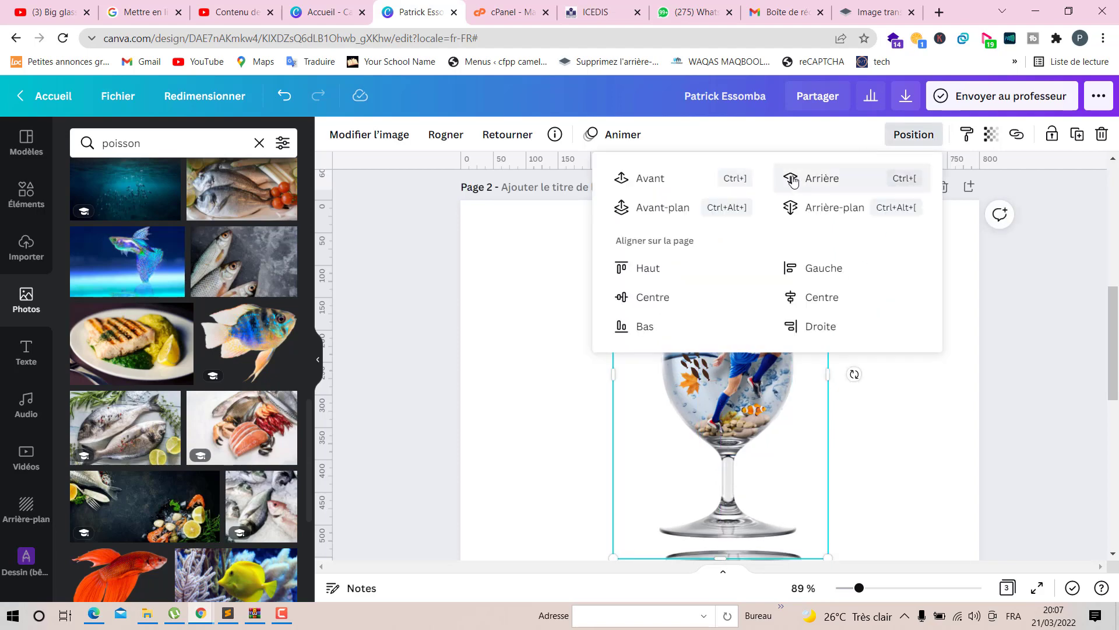
left_click(703, 185)
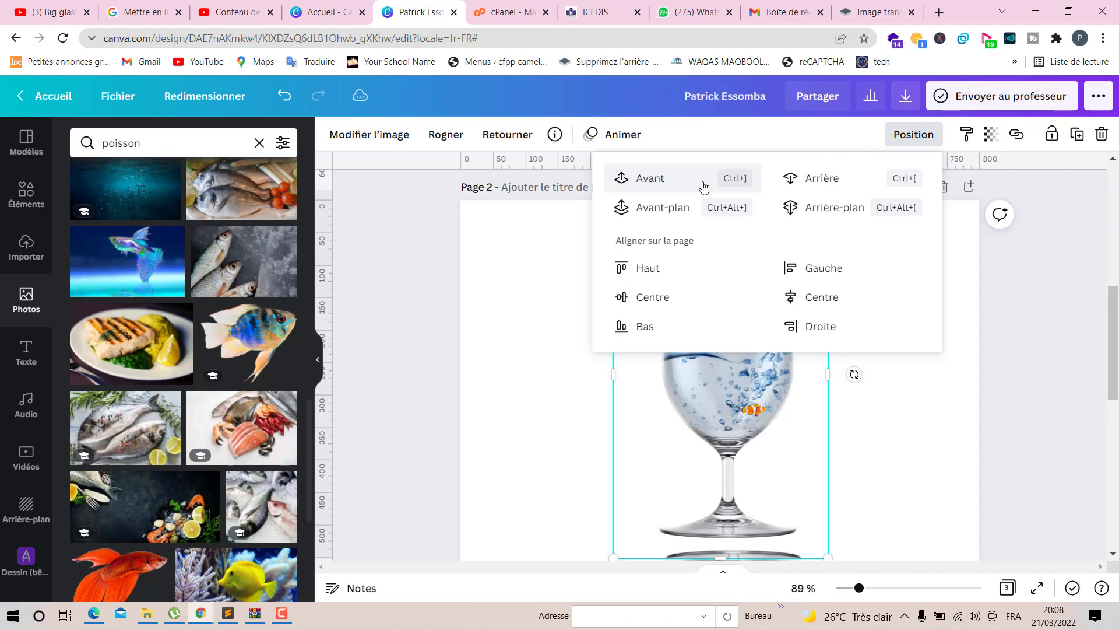
left_click(704, 186)
left_click(516, 308)
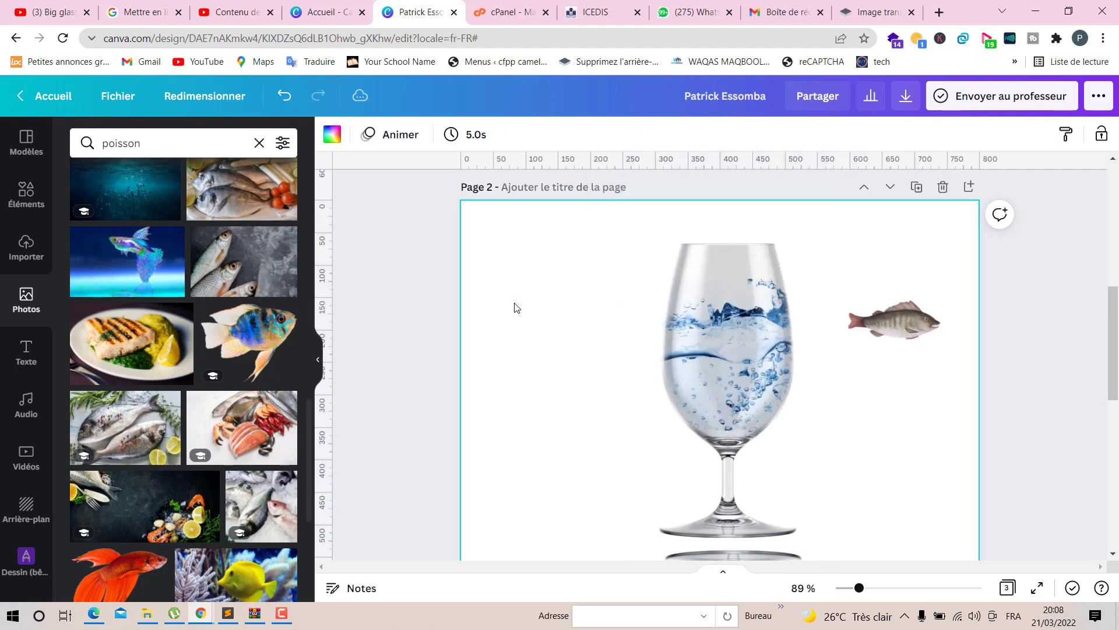
- Set the overlaid water glass's transparency to 68
left_click(733, 355)
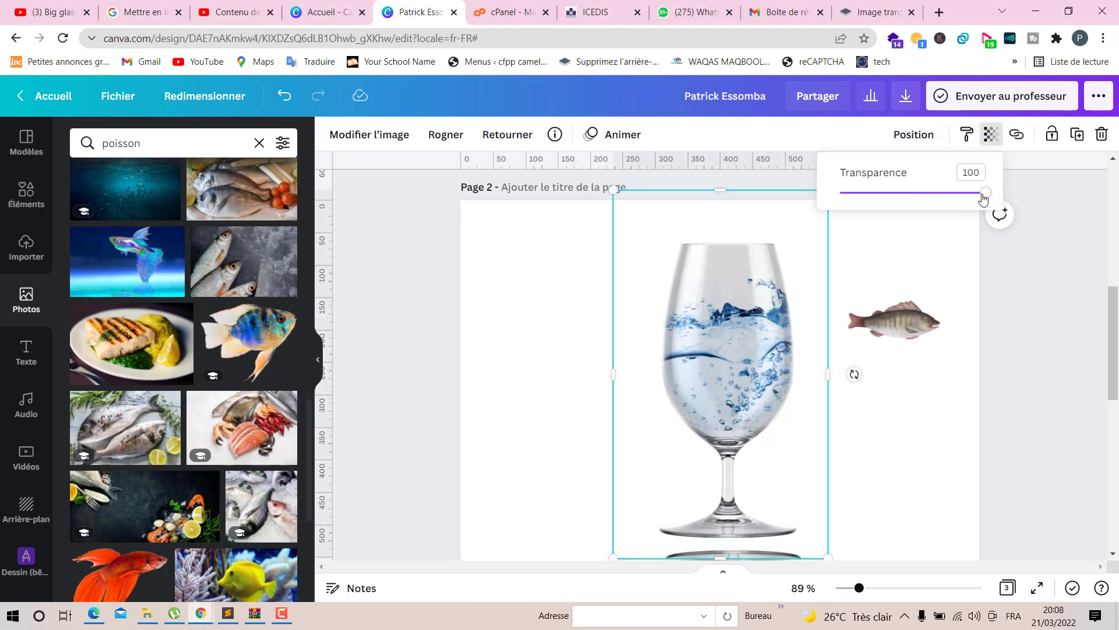
left_click_drag(983, 199, 939, 206)
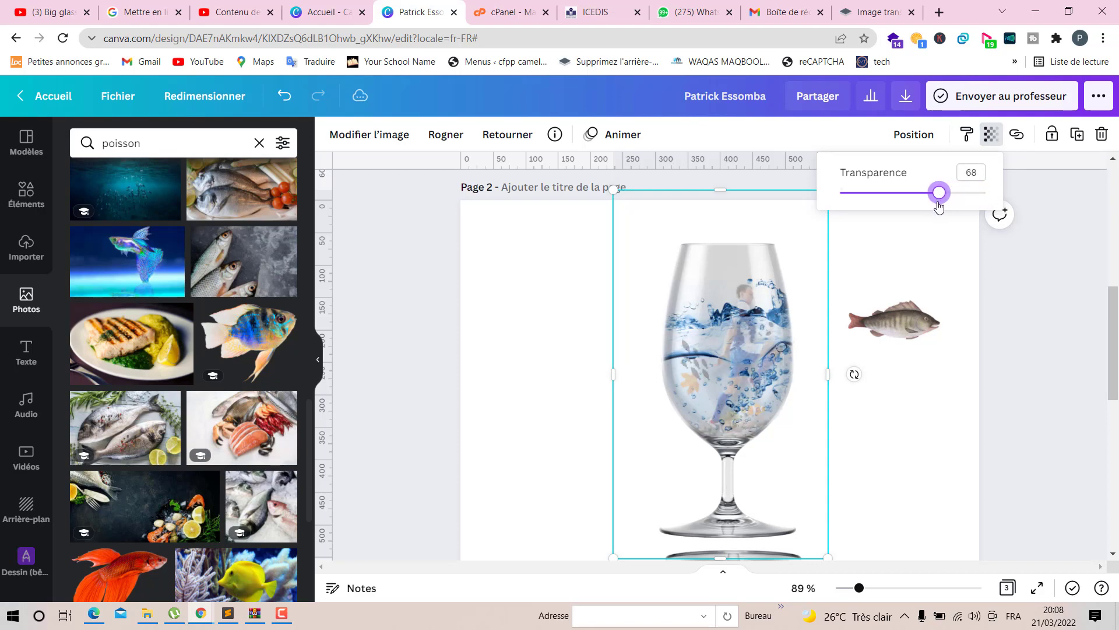
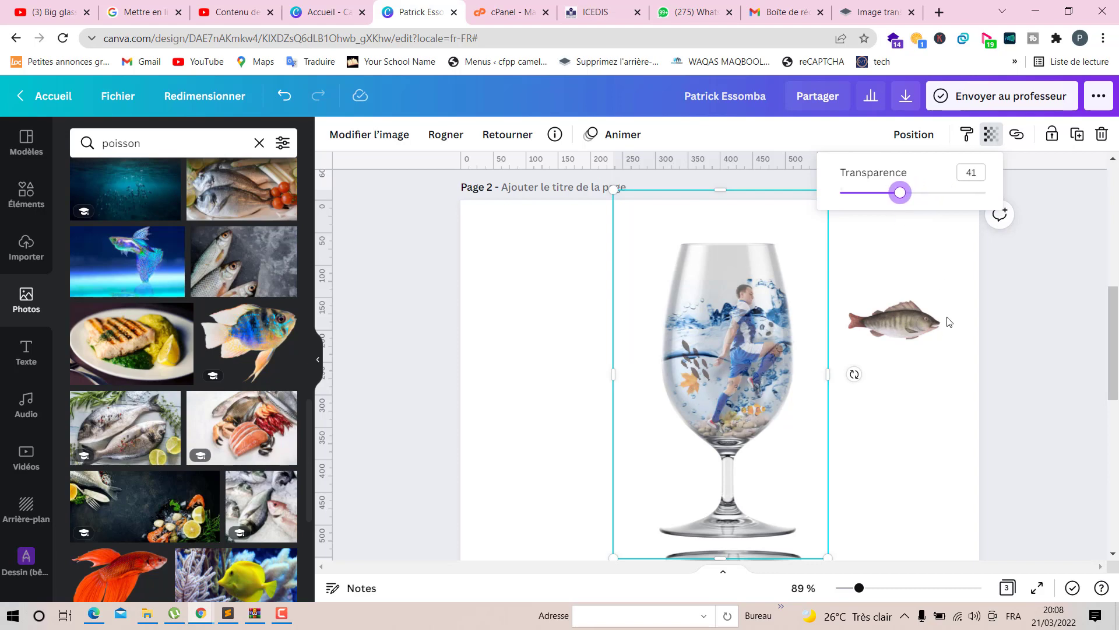
- Adjust the overlaid water glass's brightness to -27 and contrast to -41
left_click(357, 138)
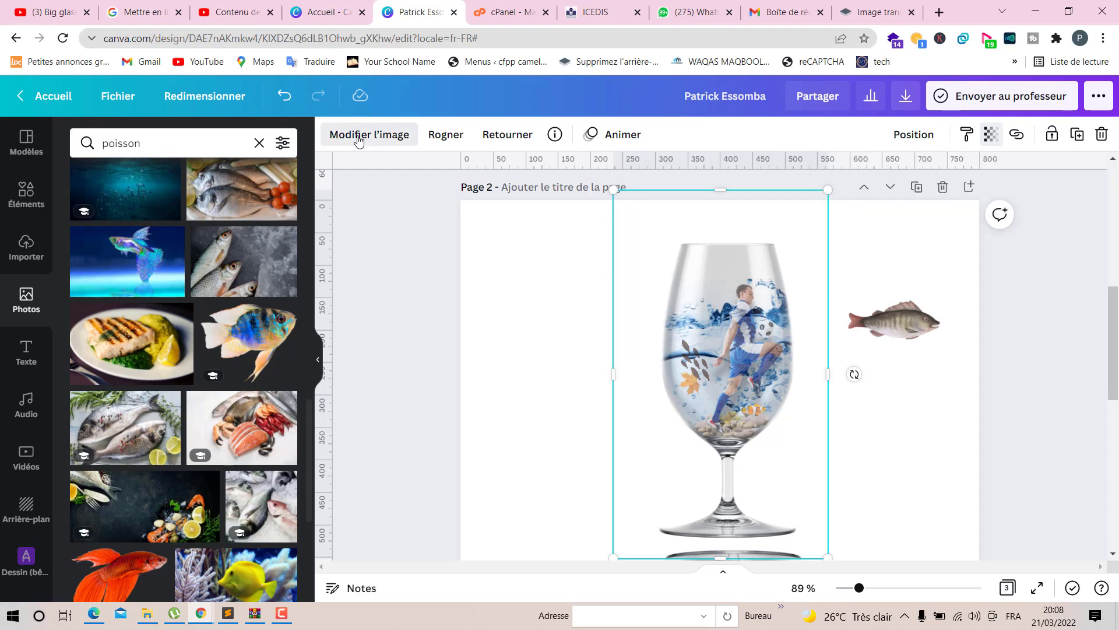
left_click(261, 418)
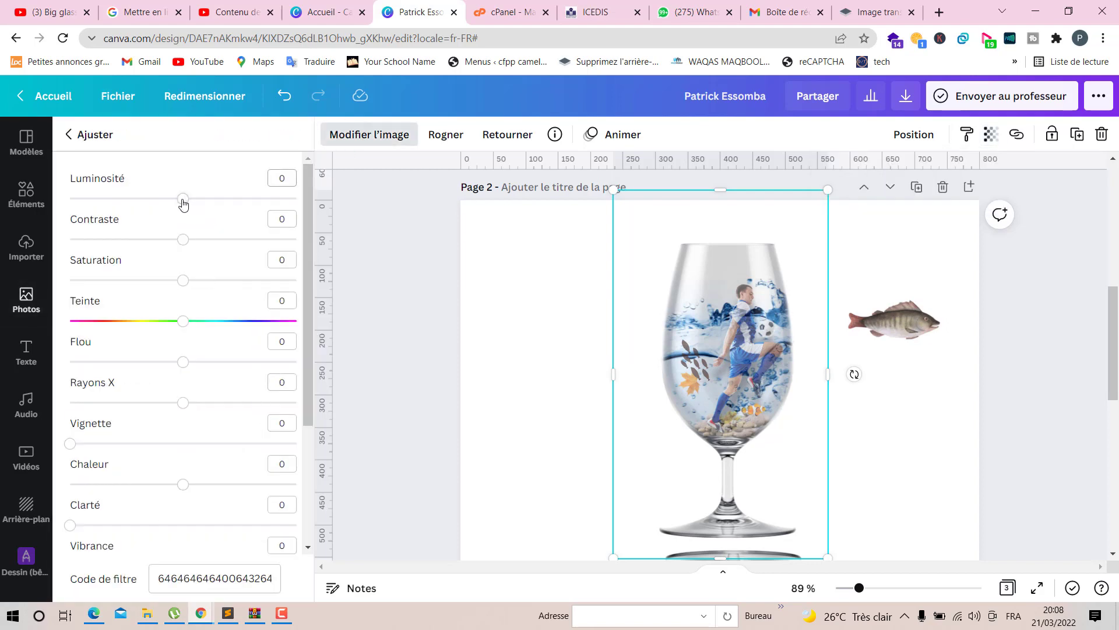
left_click_drag(183, 202, 138, 266)
- Lower the water glass's transparency to 30 and its saturation to -32
left_click(991, 135)
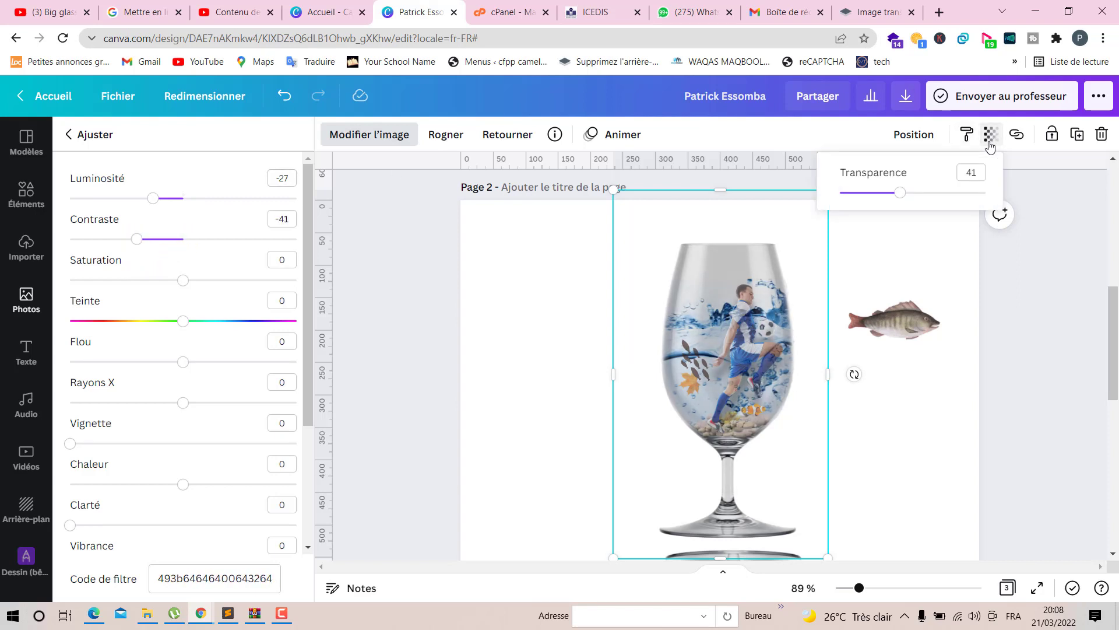
left_click_drag(898, 197, 891, 199)
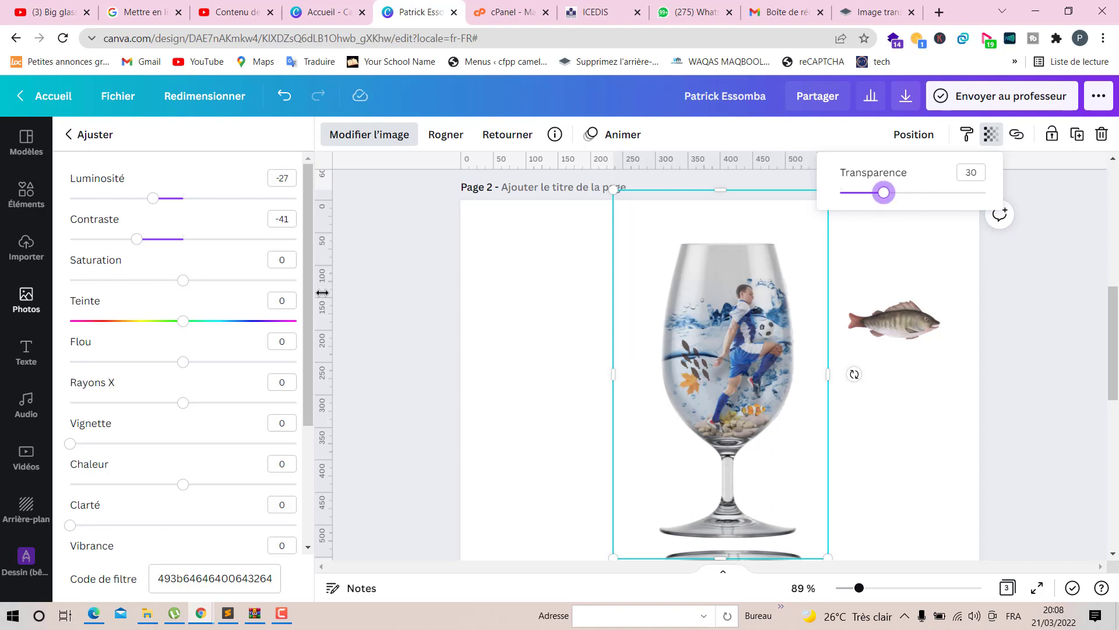
left_click_drag(177, 285, 148, 289)
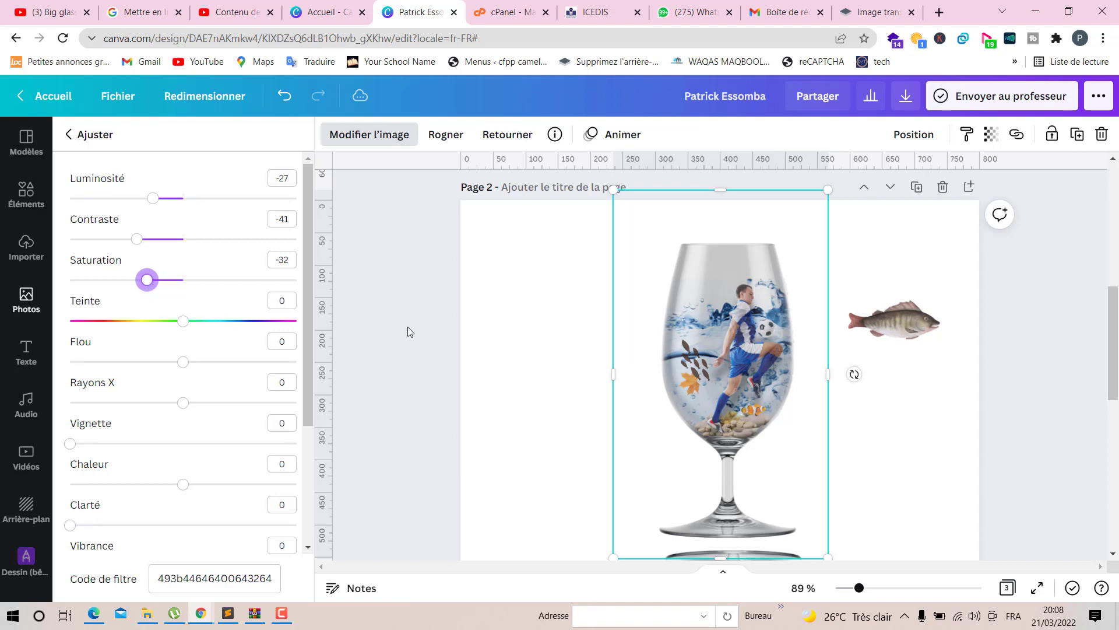
left_click(943, 449)
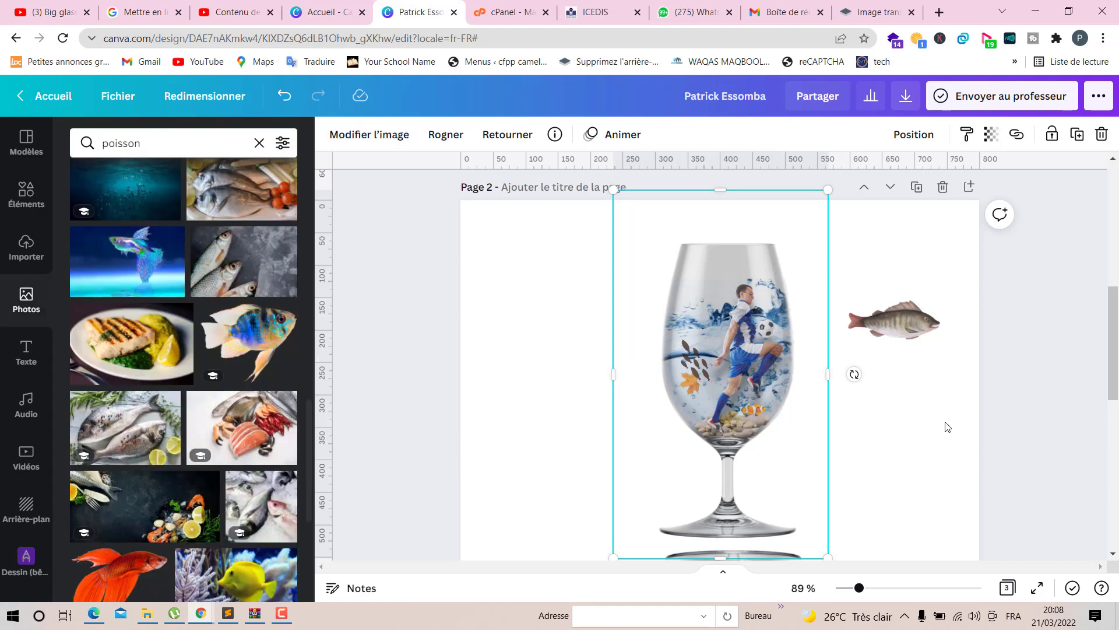
- Shrink the perch photo to a tiny size inside the glass and send it backward
left_click(927, 327)
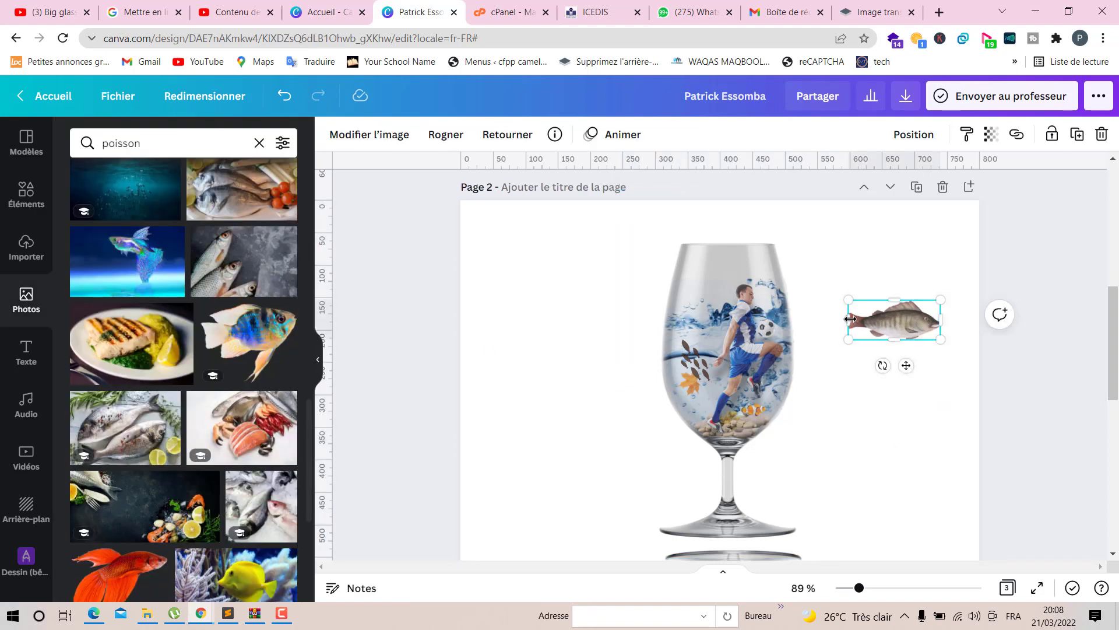
left_click_drag(945, 339, 698, 400)
left_click(914, 134)
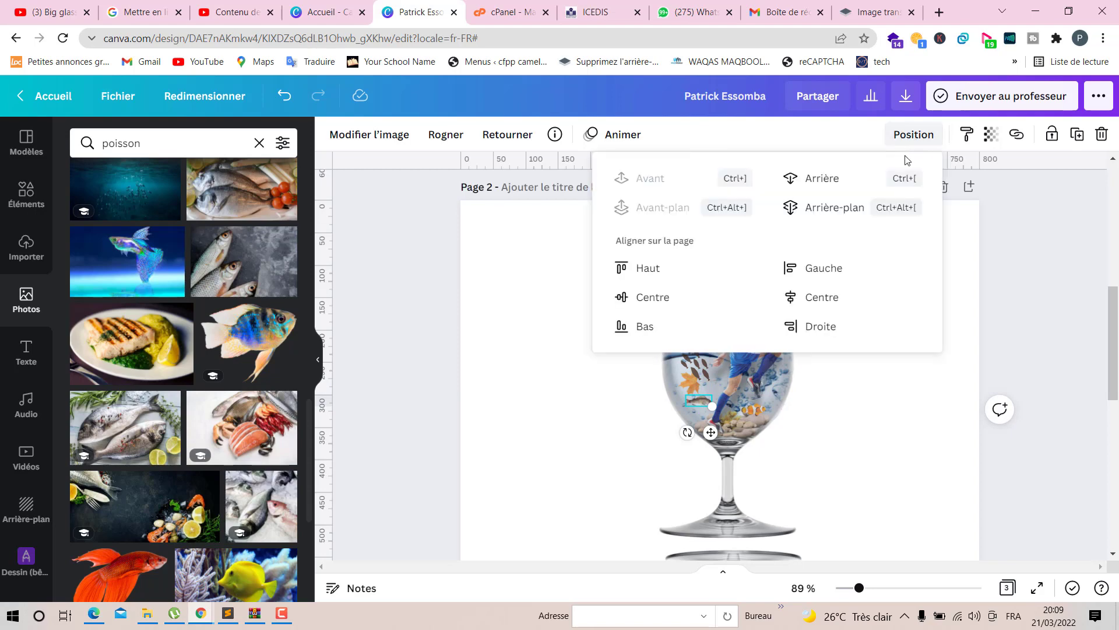
left_click(851, 181)
left_click(895, 470)
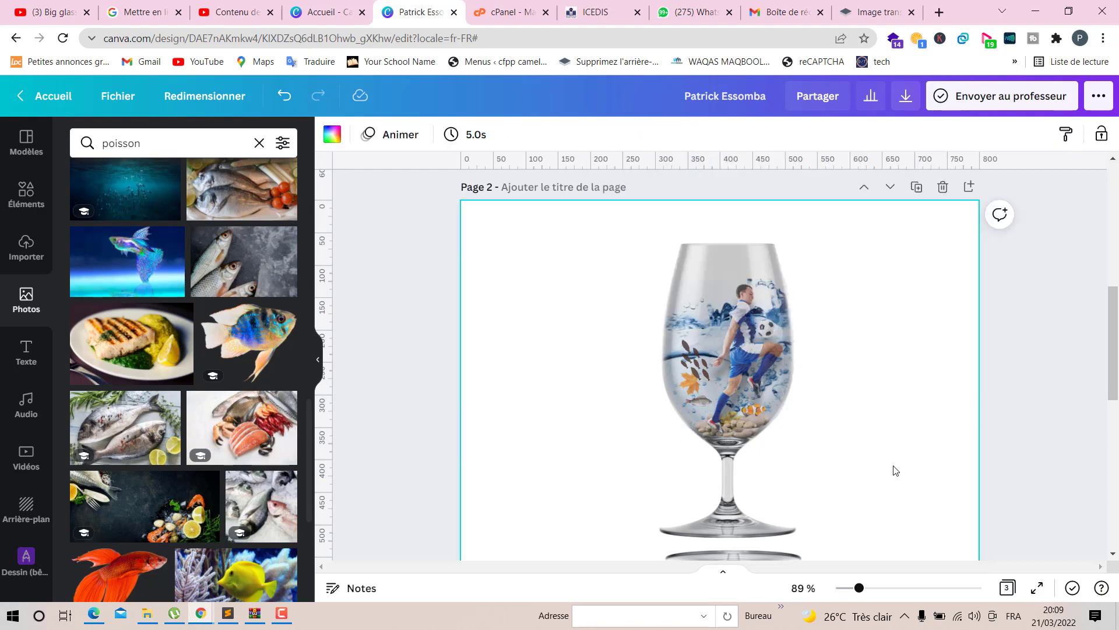
- Search photos for ciel and place a cloudy sky photo as the background of page 2
scroll(895, 470, "down", 1)
scroll(895, 470, "down", 5)
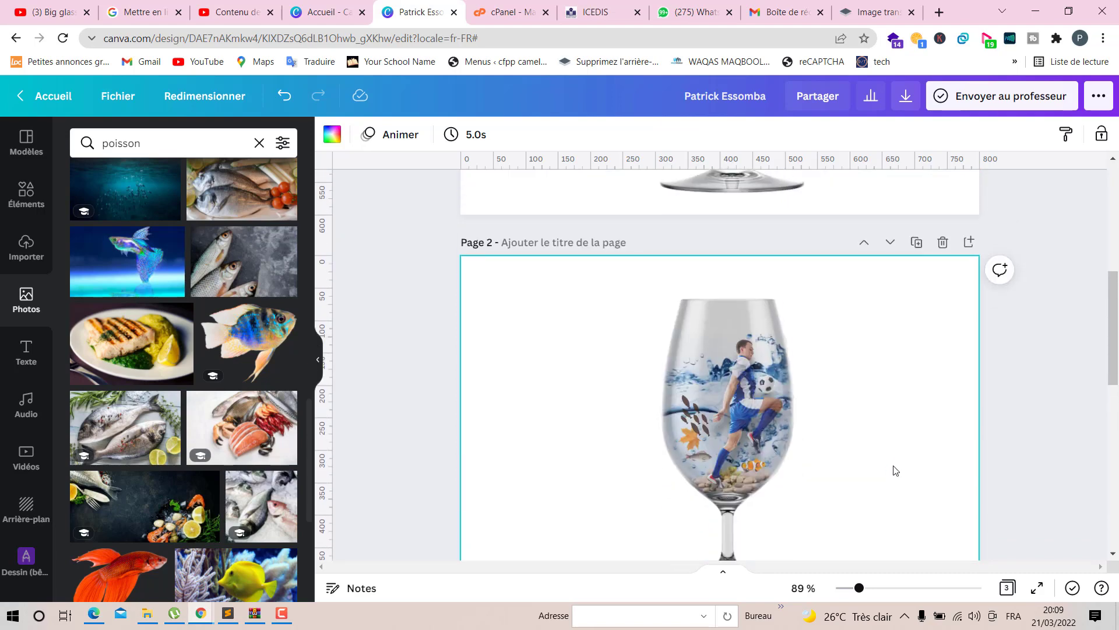
scroll(895, 470, "up", 5)
scroll(896, 470, "down", 3)
scroll(893, 467, "up", 2)
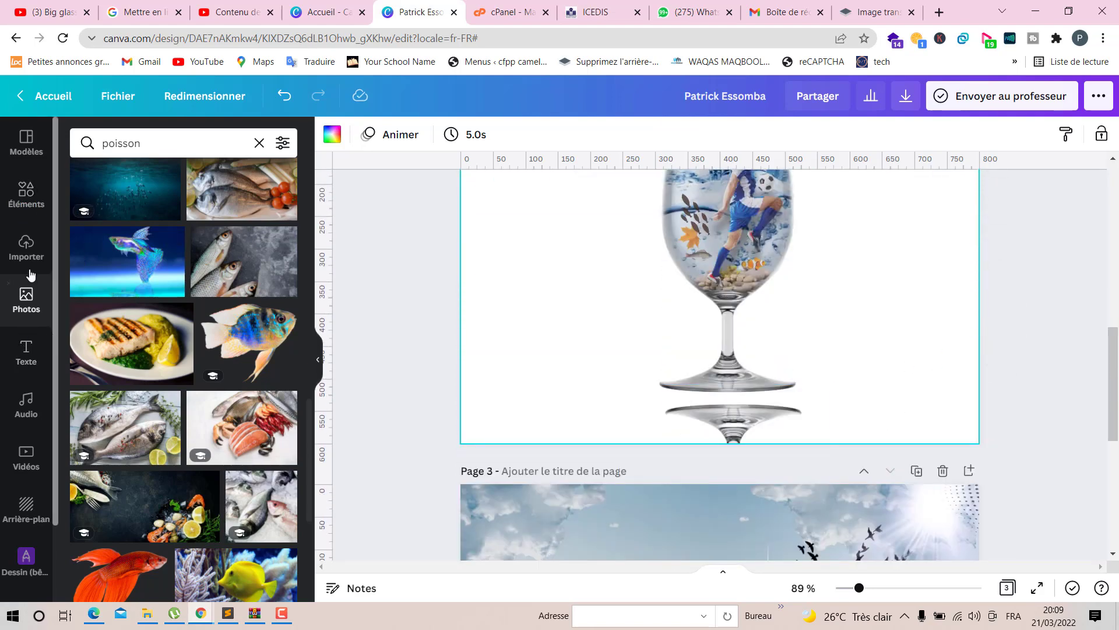
left_click(260, 143)
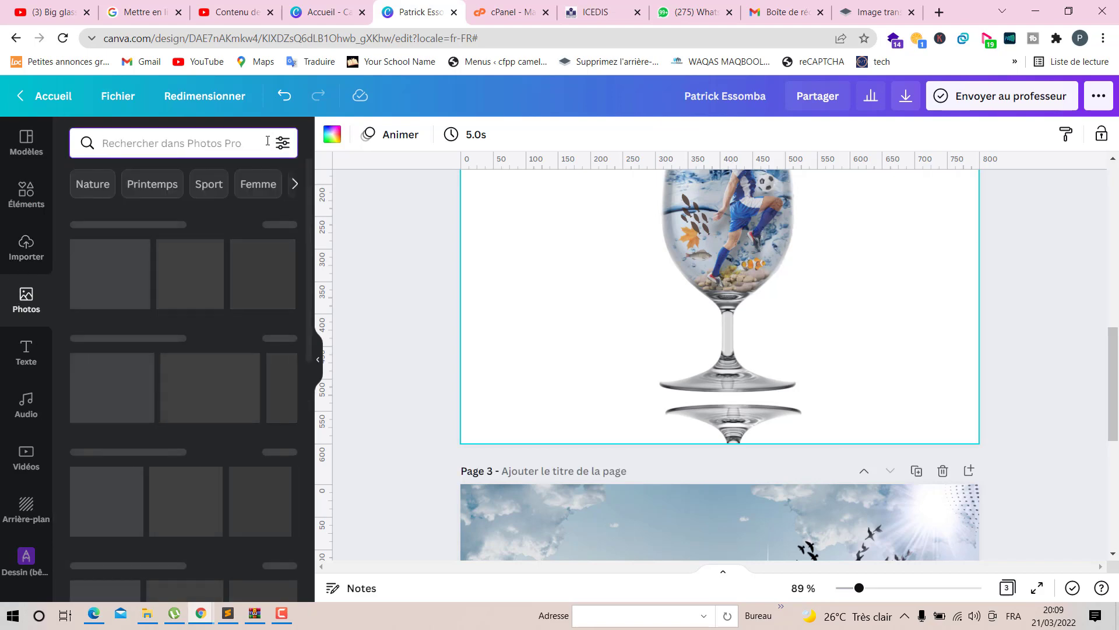
type("ciel")
key("Return")
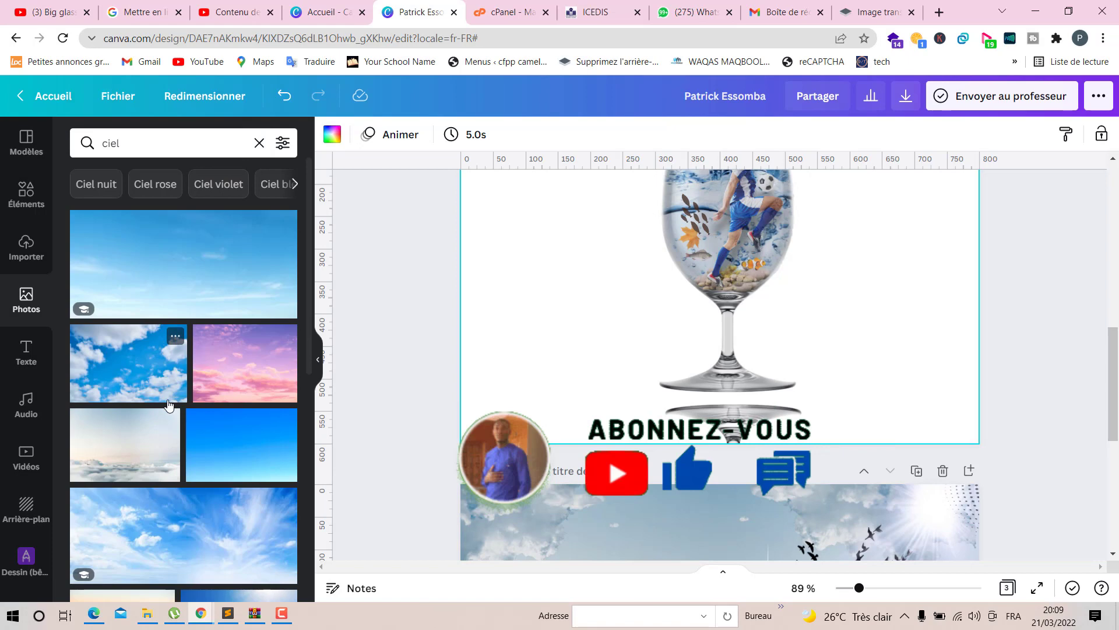
left_click_drag(111, 457, 490, 373)
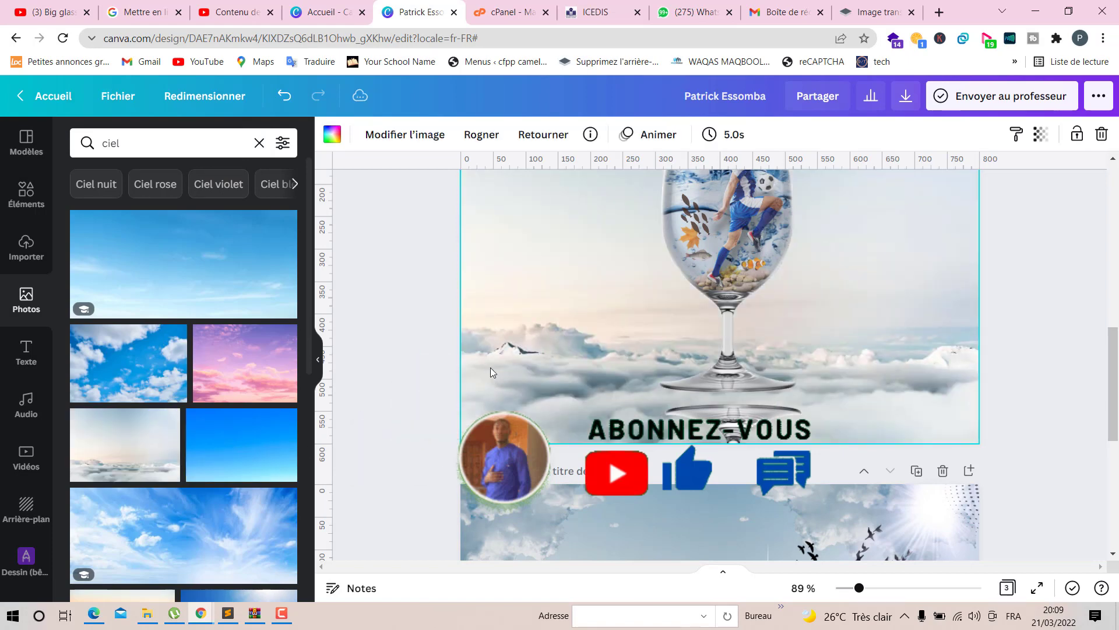
- Reduce the sky background's saturation to -42
scroll(491, 372, "up", 2)
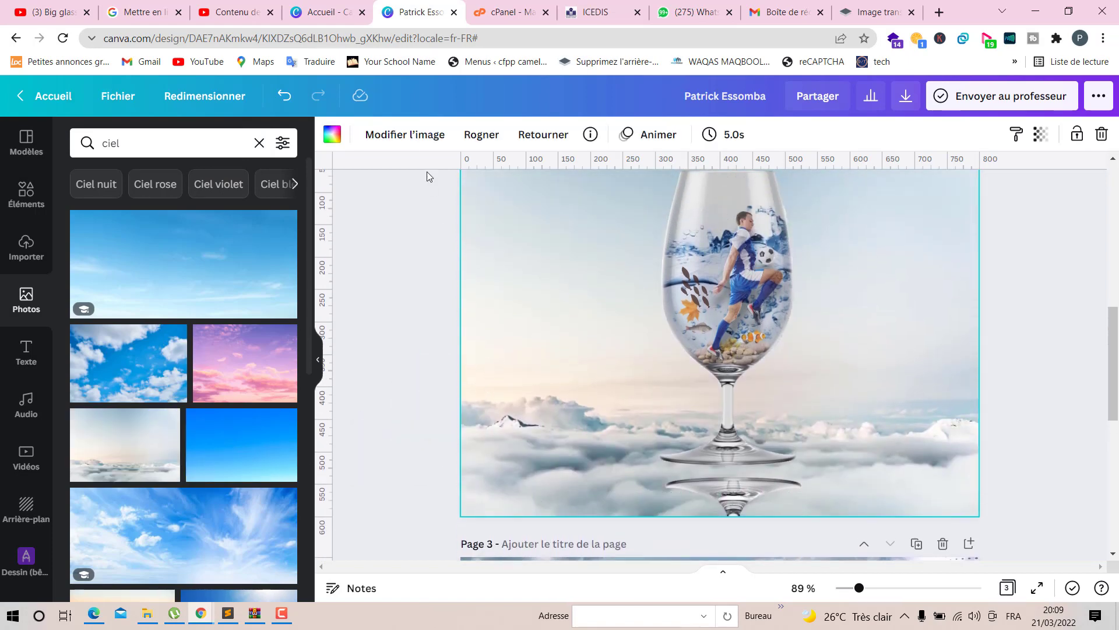
left_click(424, 137)
left_click(263, 416)
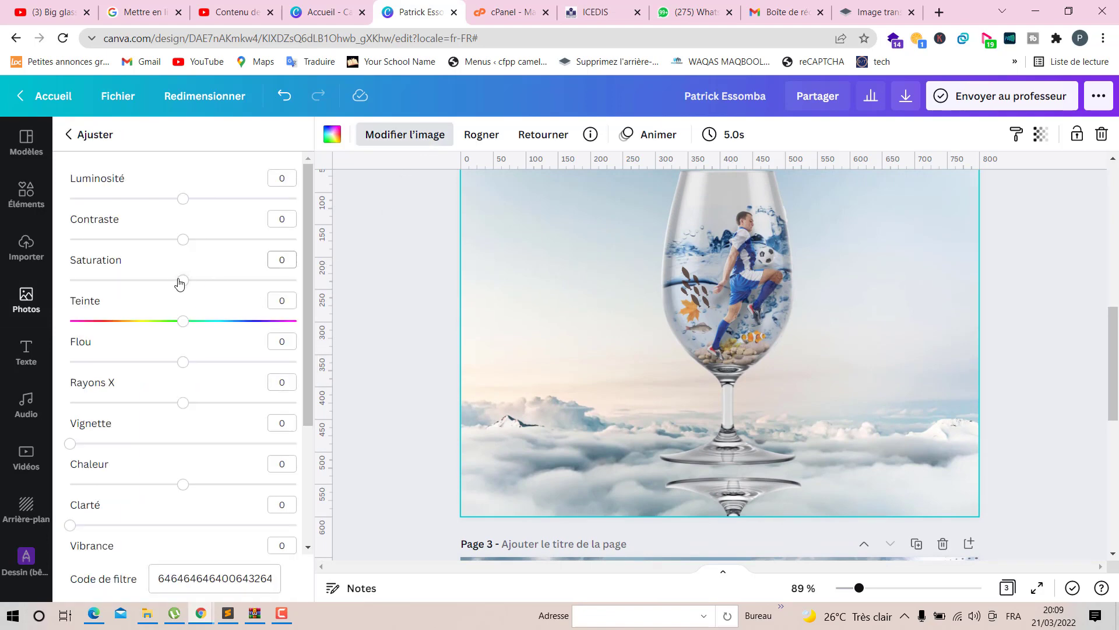
left_click_drag(179, 283, 137, 298)
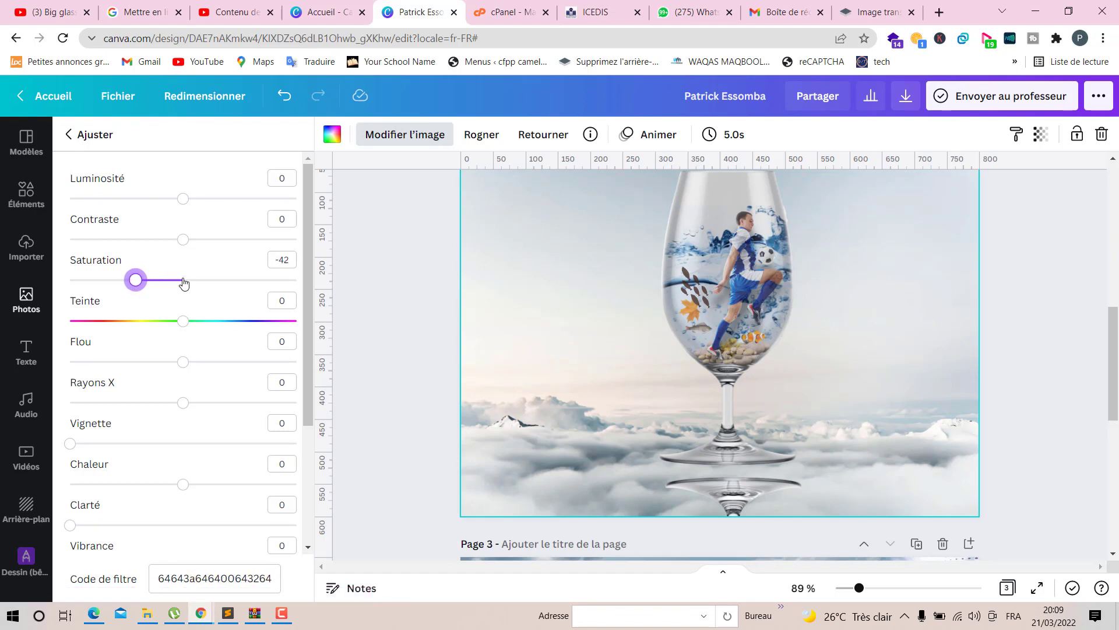
scroll(642, 404, "up", 1)
left_click(1027, 353)
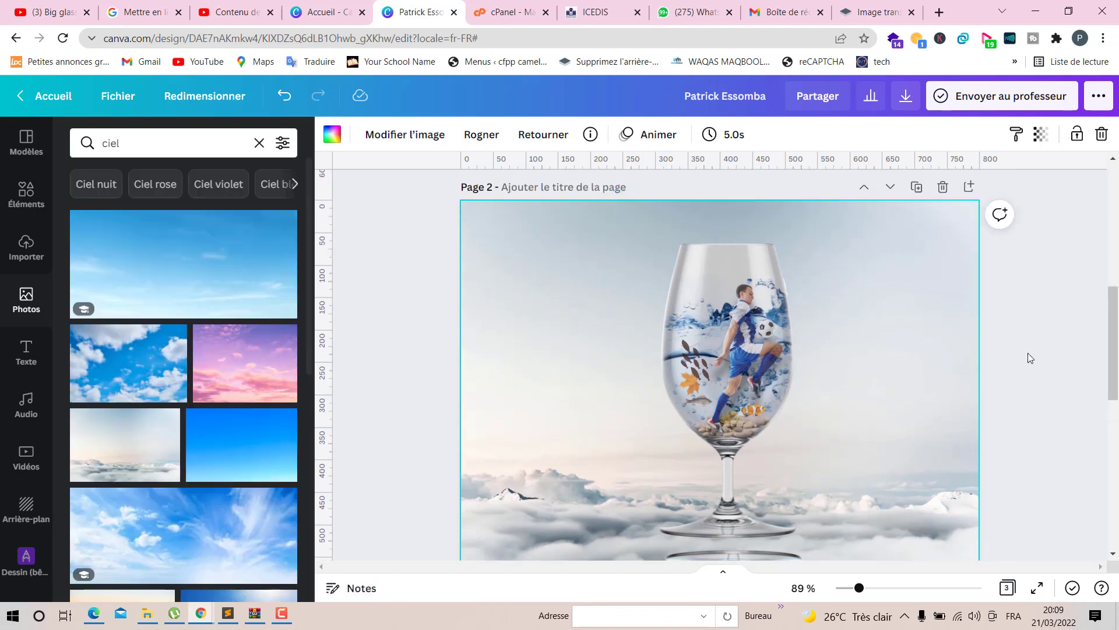
scroll(1027, 353, "down", 2)
scroll(1028, 354, "up", 2)
scroll(1028, 353, "down", 3)
scroll(1027, 354, "up", 3)
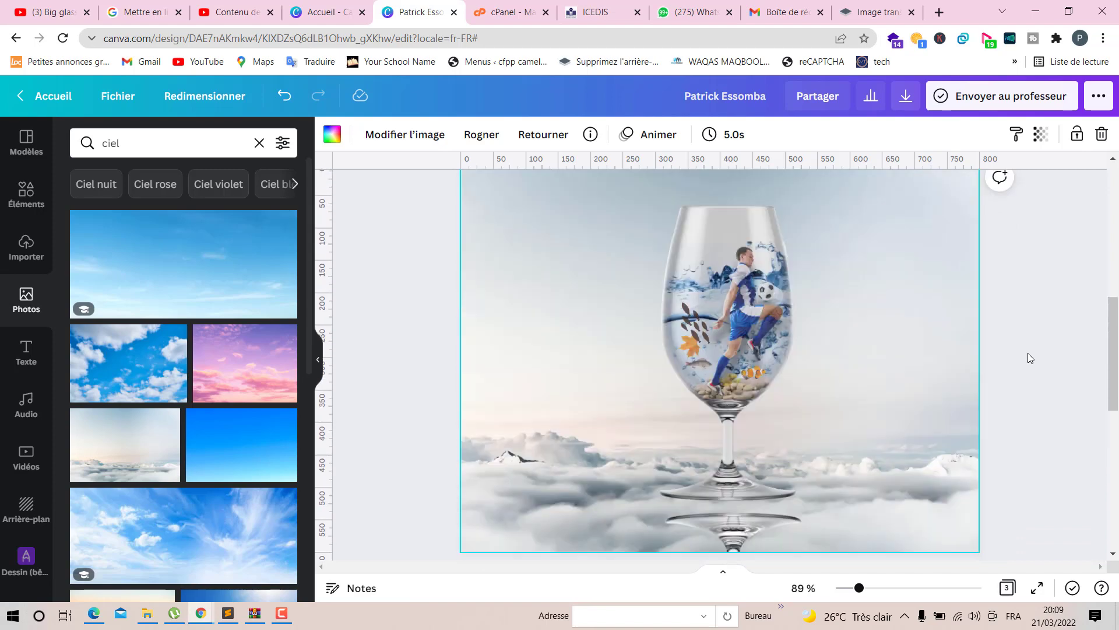
scroll(1027, 358, "down", 3)
scroll(1028, 358, "up", 1)
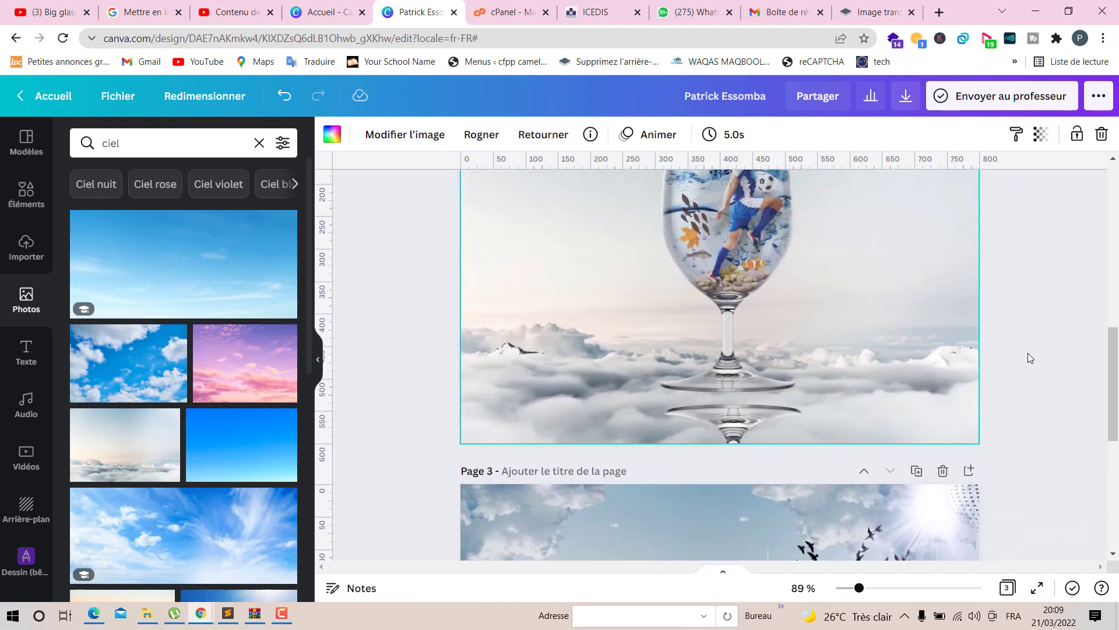
scroll(834, 362, "up", 3)
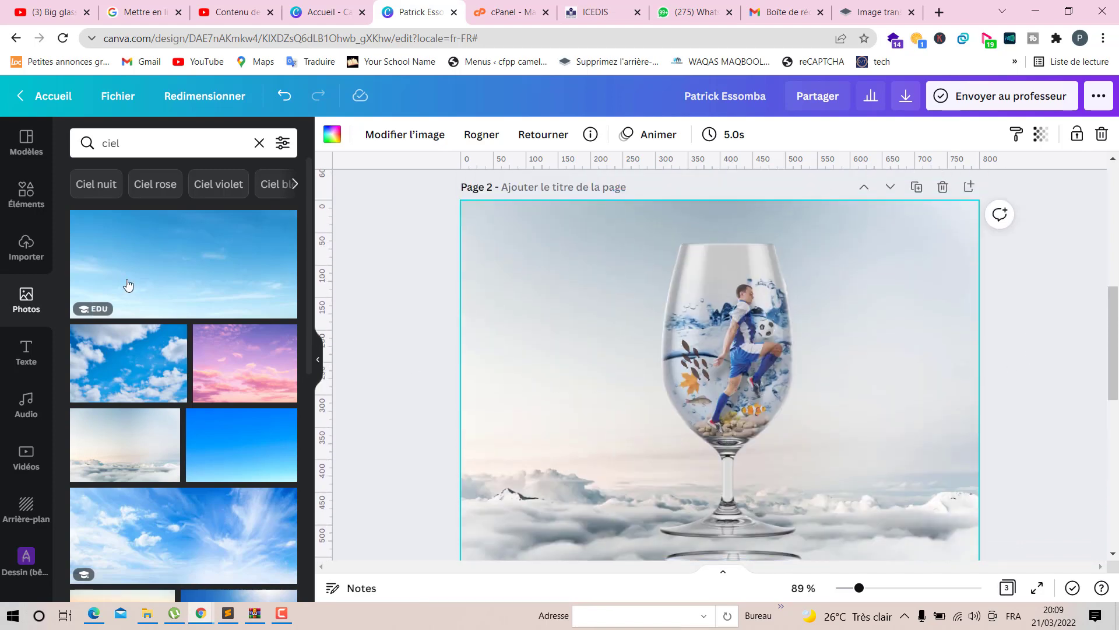
- Search the photo library for oiseaux
left_click(245, 140)
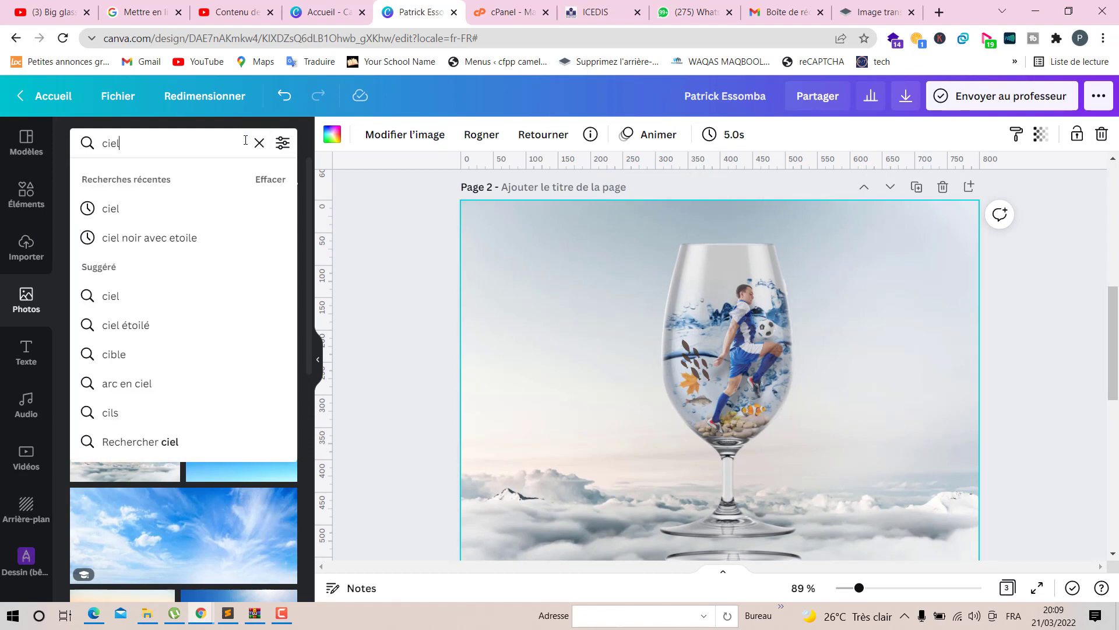
left_click(255, 144)
type("ois")
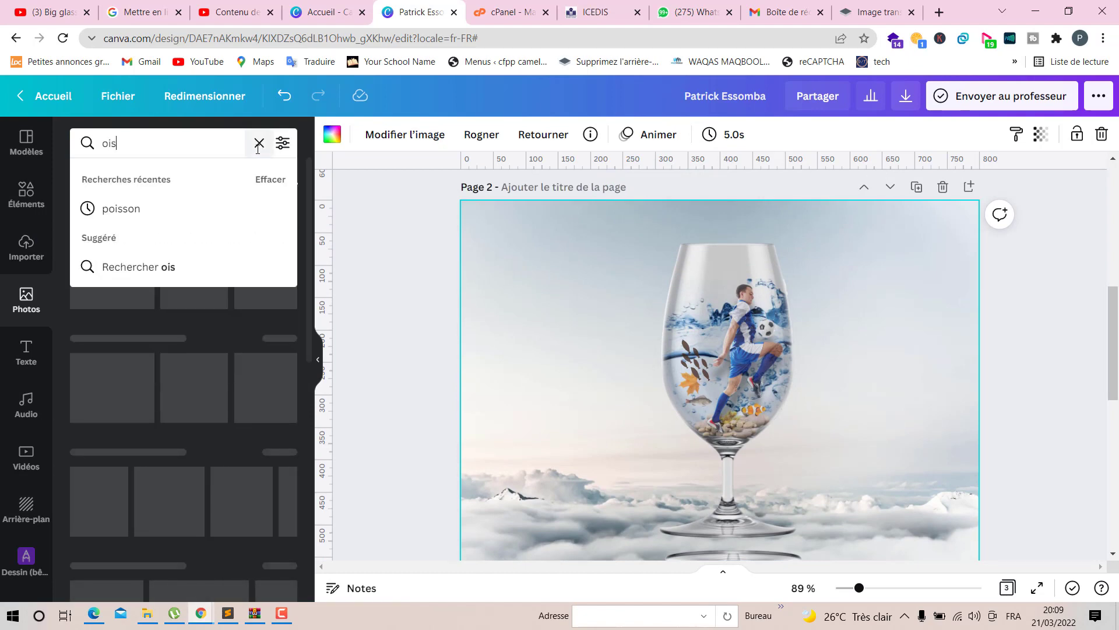
type("eaux")
key("Return")
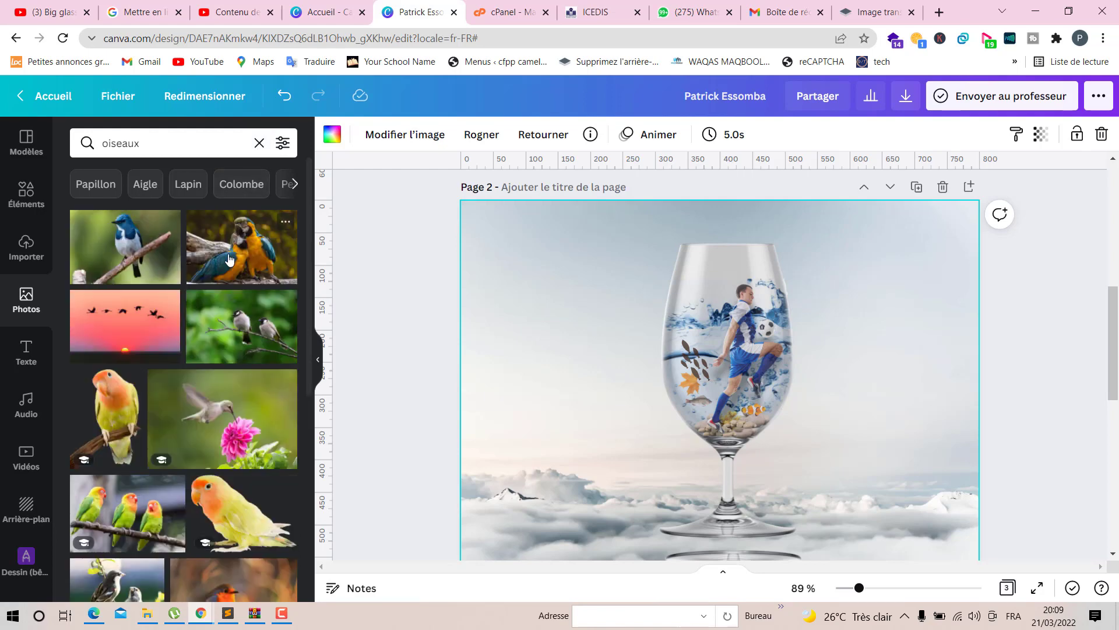
- Browse the bird photo results for a suitable image
scroll(187, 329, "down", 4)
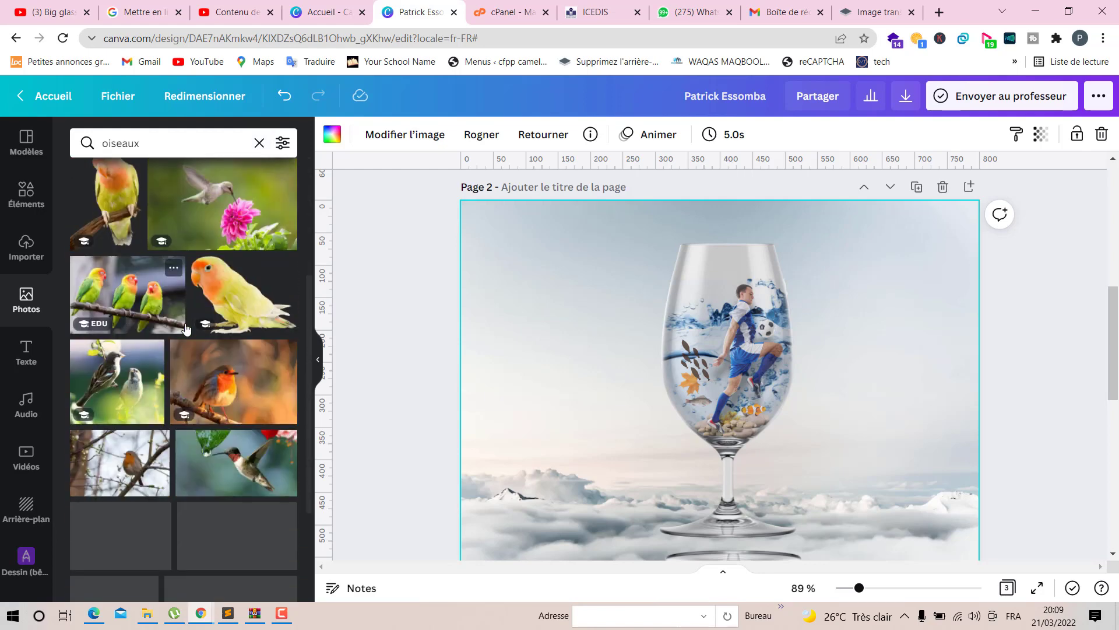
scroll(186, 333, "down", 4)
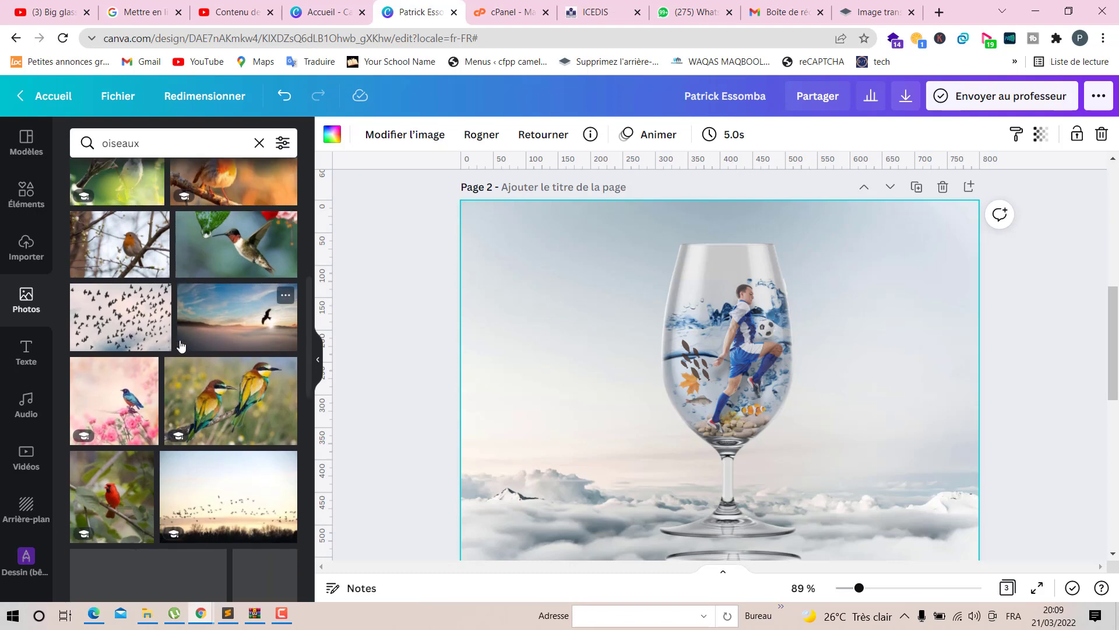
scroll(187, 361, "down", 6)
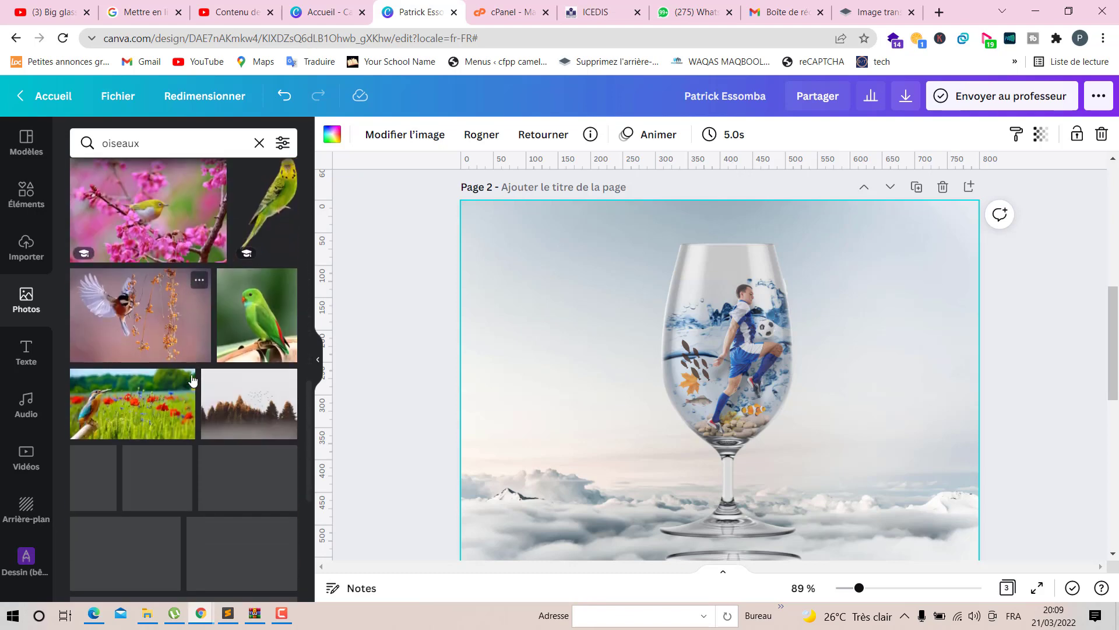
scroll(193, 381, "down", 2)
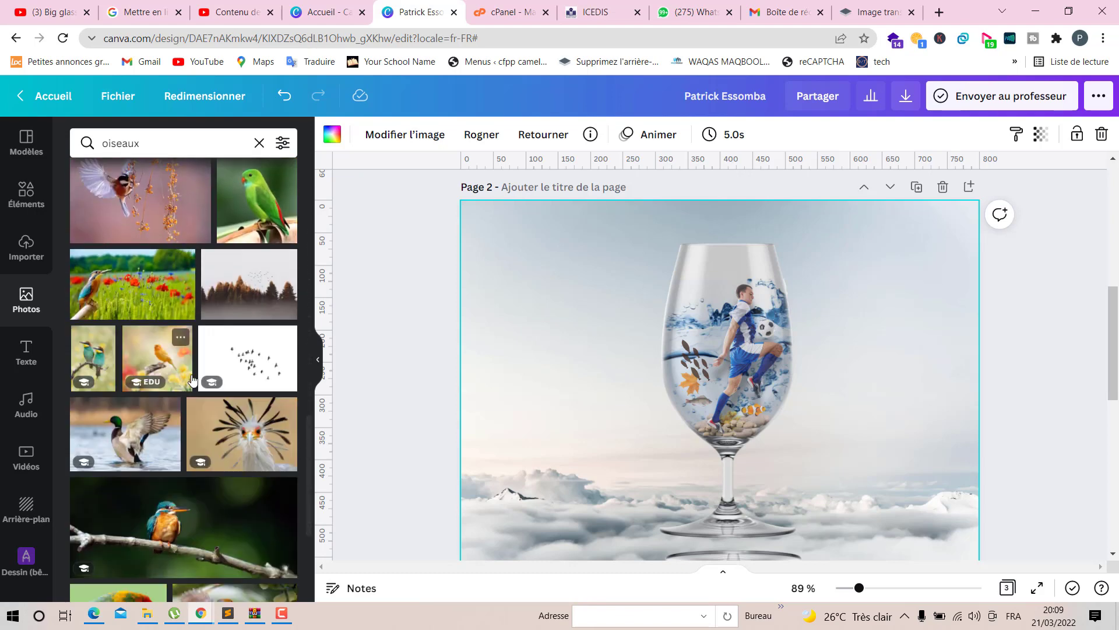
scroll(193, 381, "down", 6)
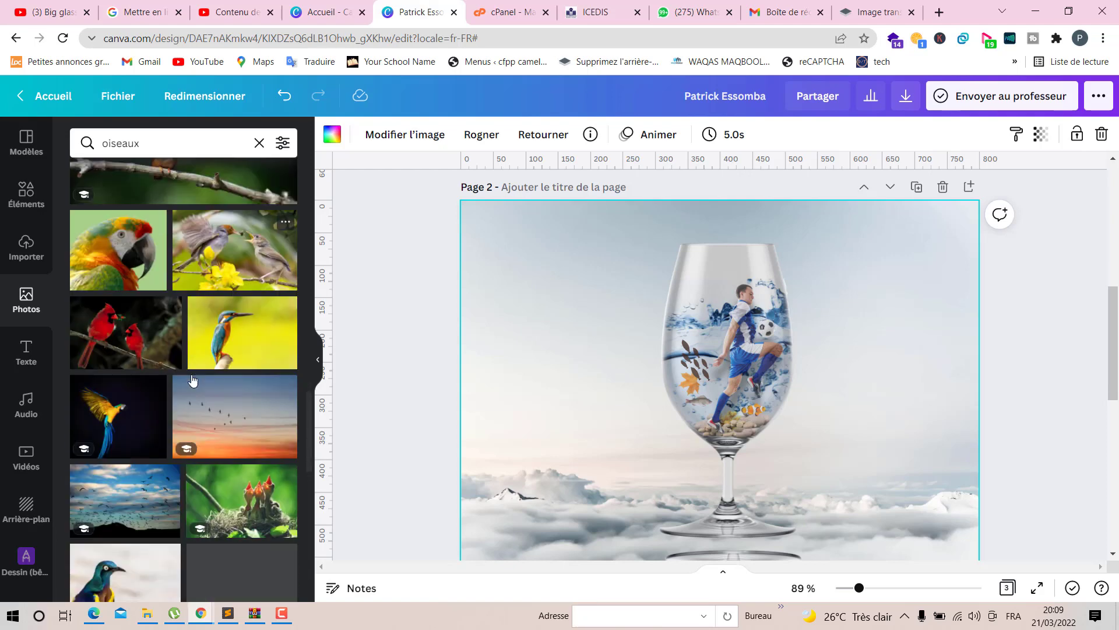
scroll(192, 380, "down", 6)
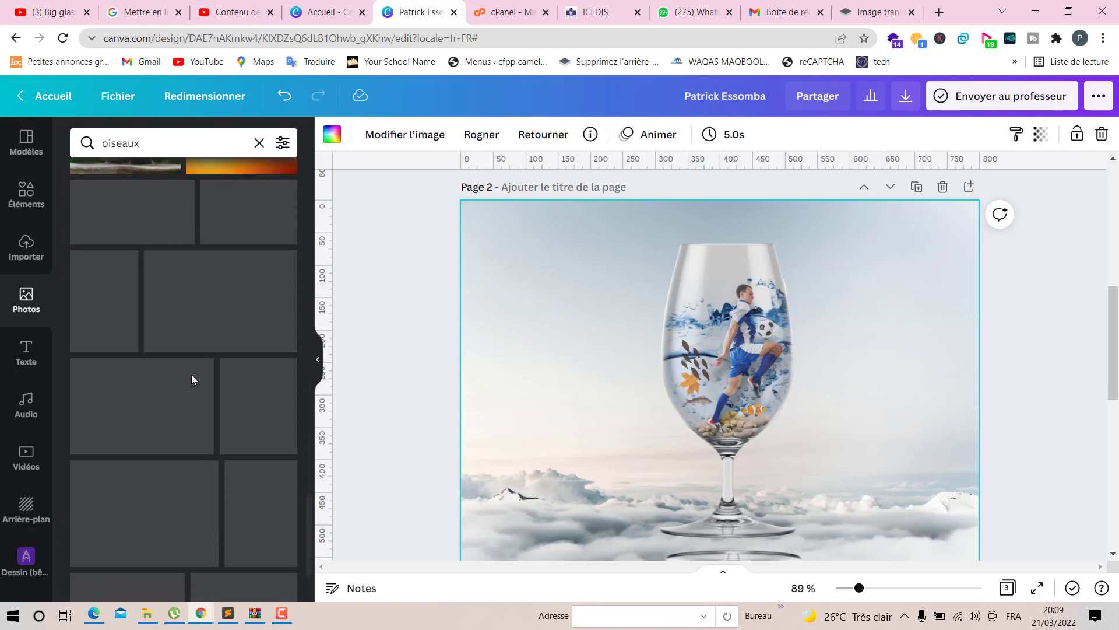
scroll(191, 375, "down", 3)
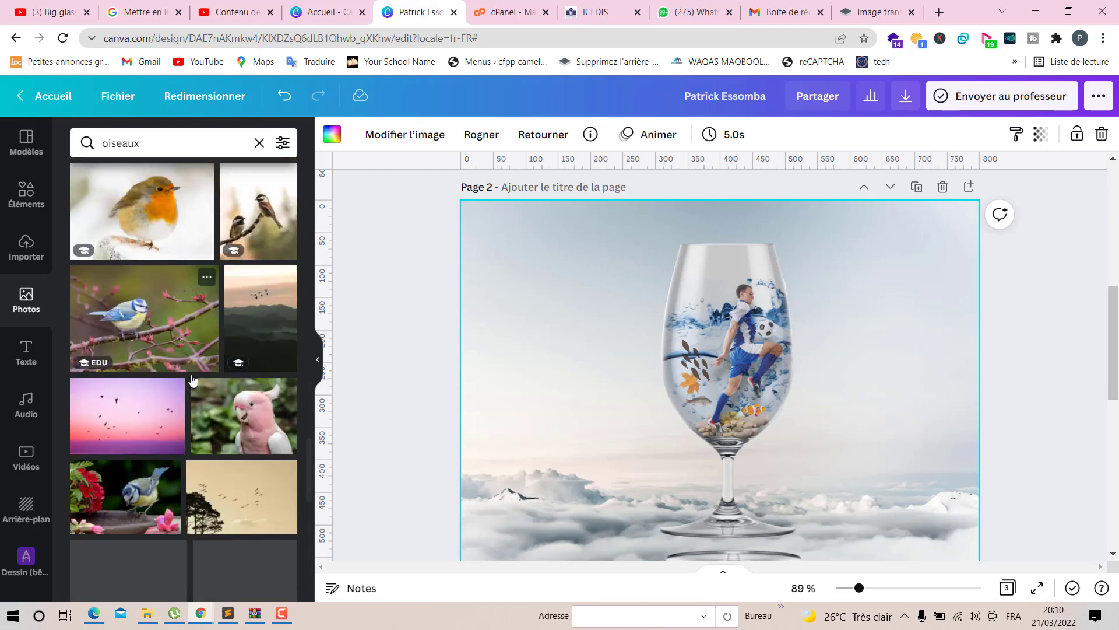
scroll(193, 380, "down", 3)
scroll(192, 379, "down", 1)
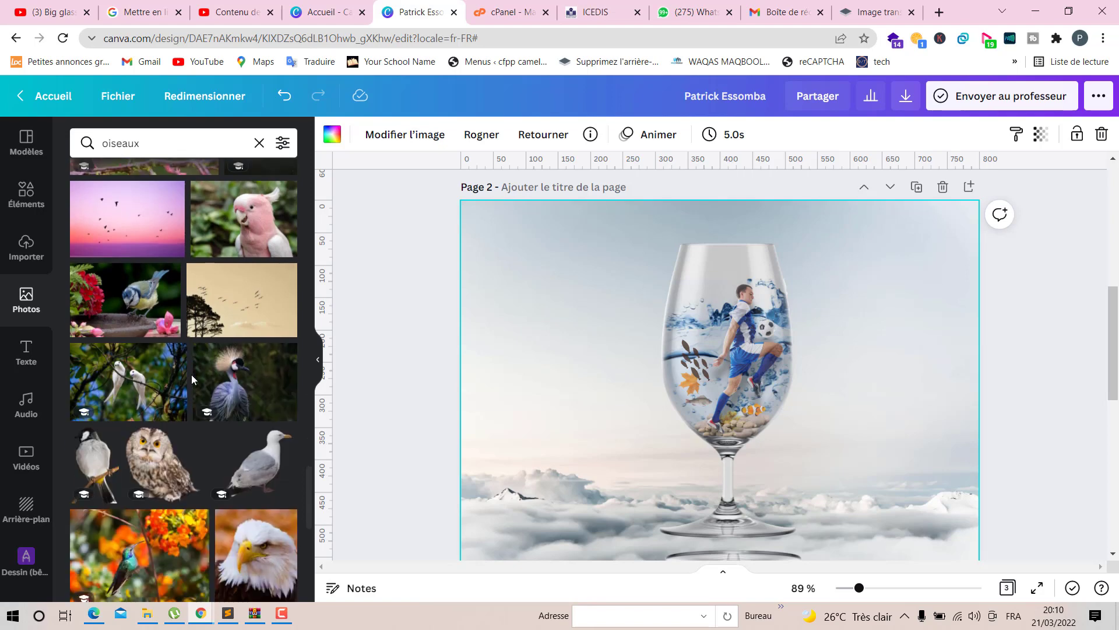
scroll(191, 377, "down", 5)
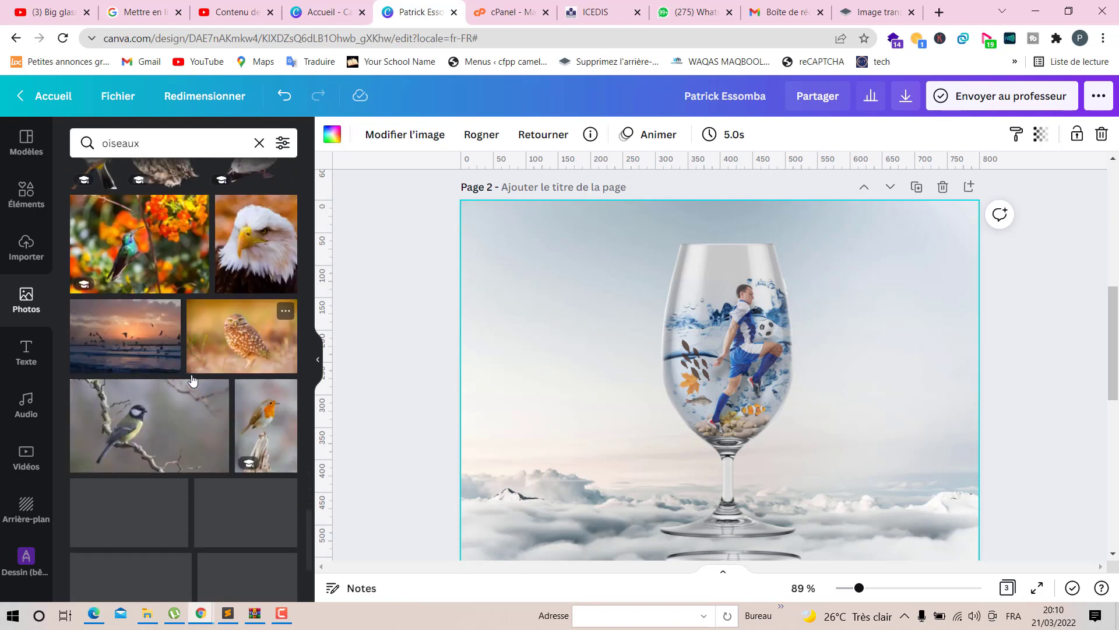
scroll(192, 380, "down", 3)
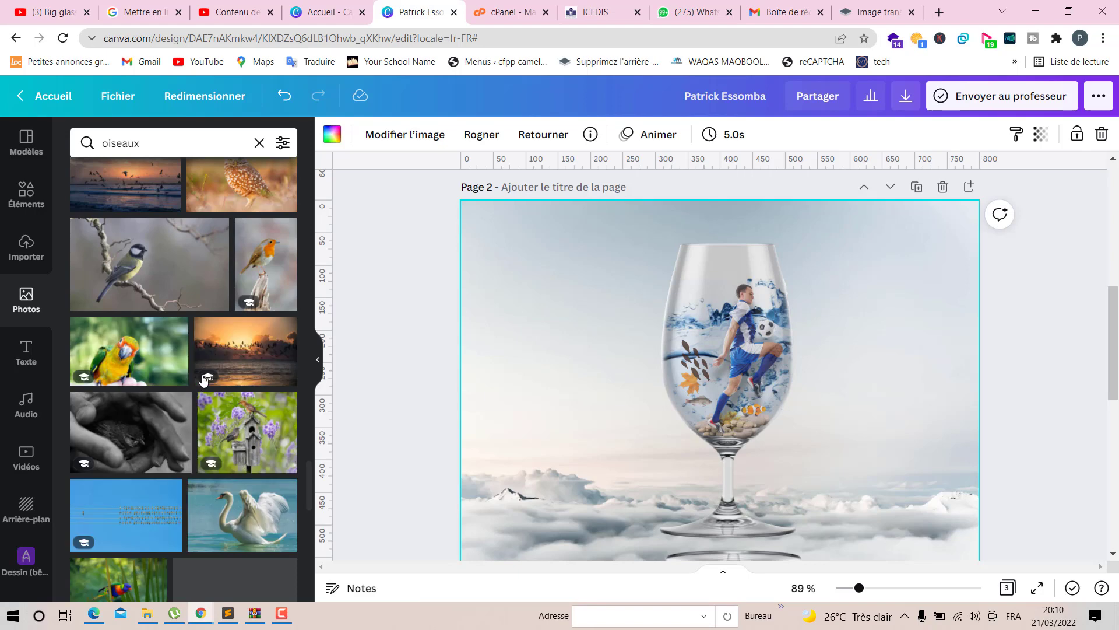
left_click(211, 133)
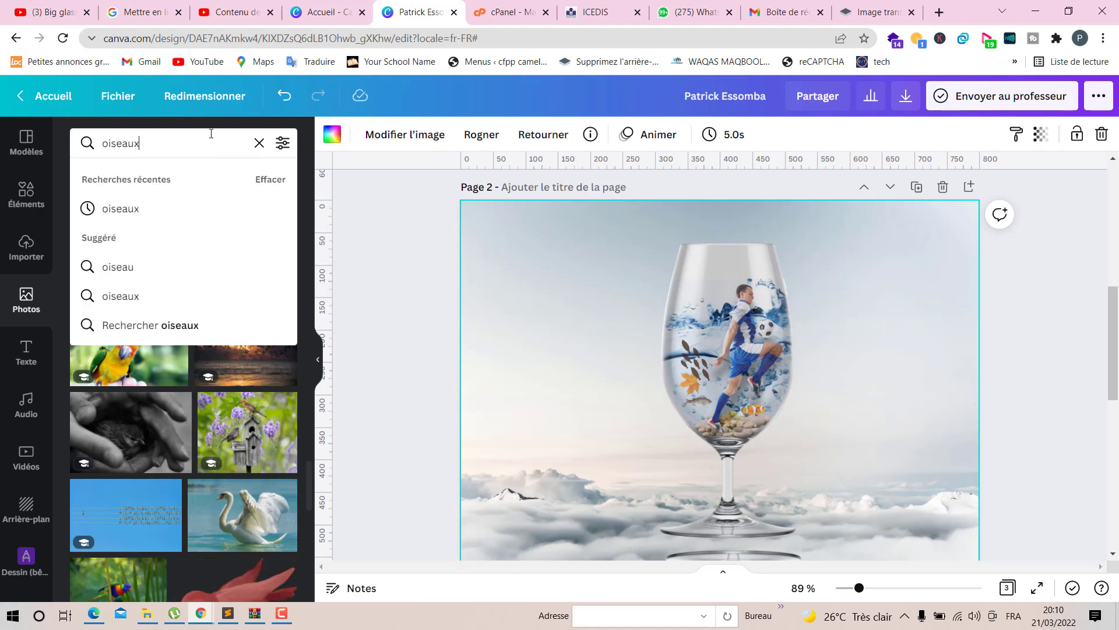
- Search the photo library for oiseau and browse the bird photo results
key("Return")
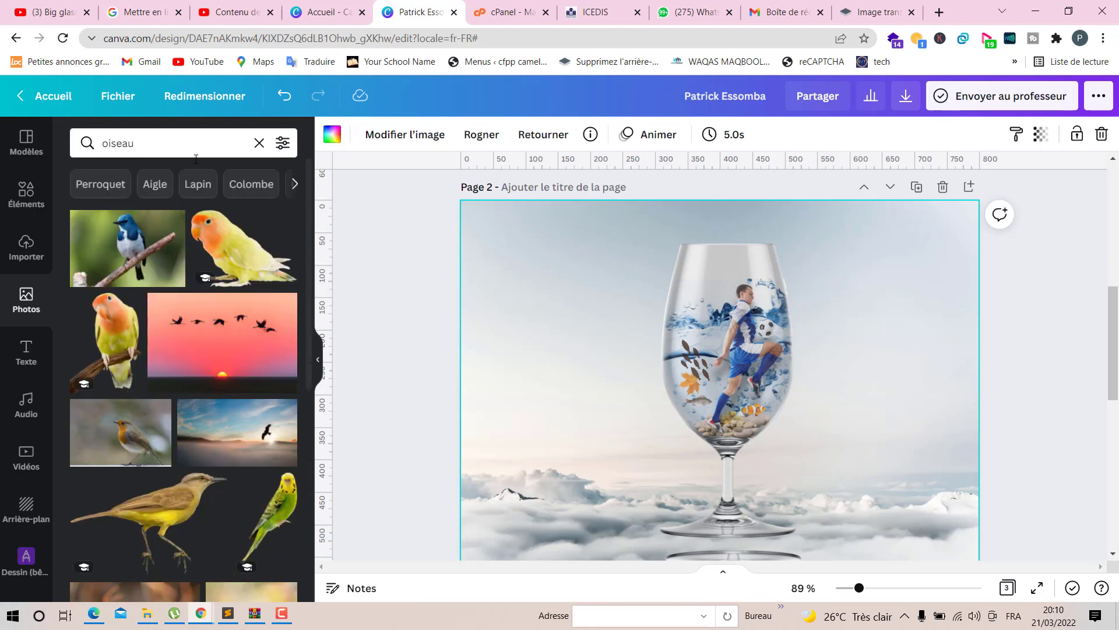
scroll(145, 298, "down", 1)
scroll(145, 298, "up", 1)
scroll(145, 297, "down", 3)
scroll(145, 302, "down", 5)
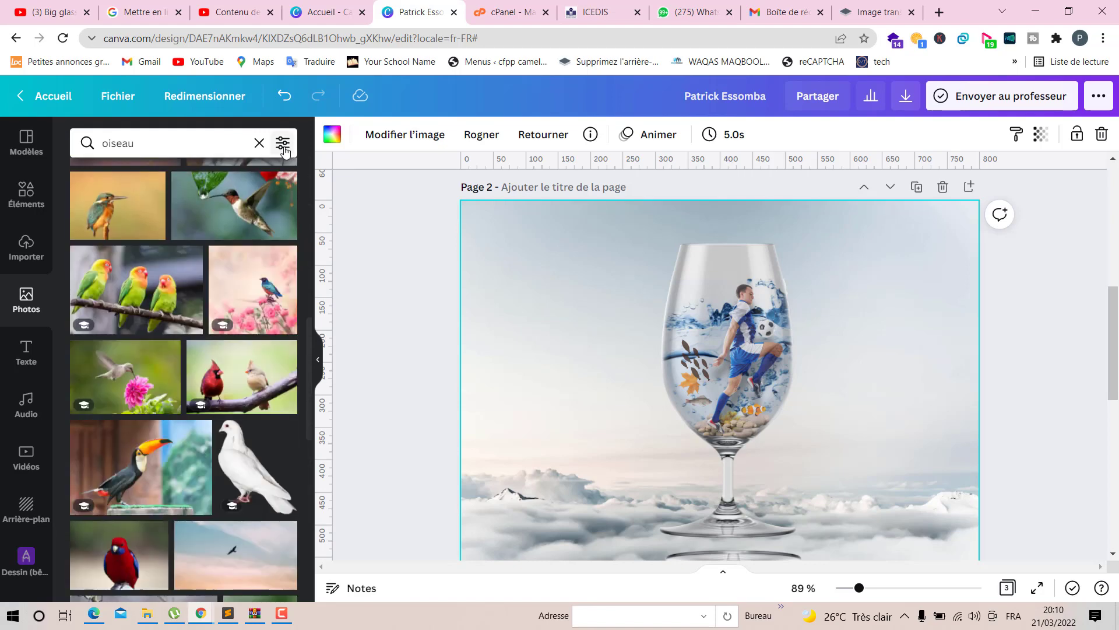
left_click(282, 144)
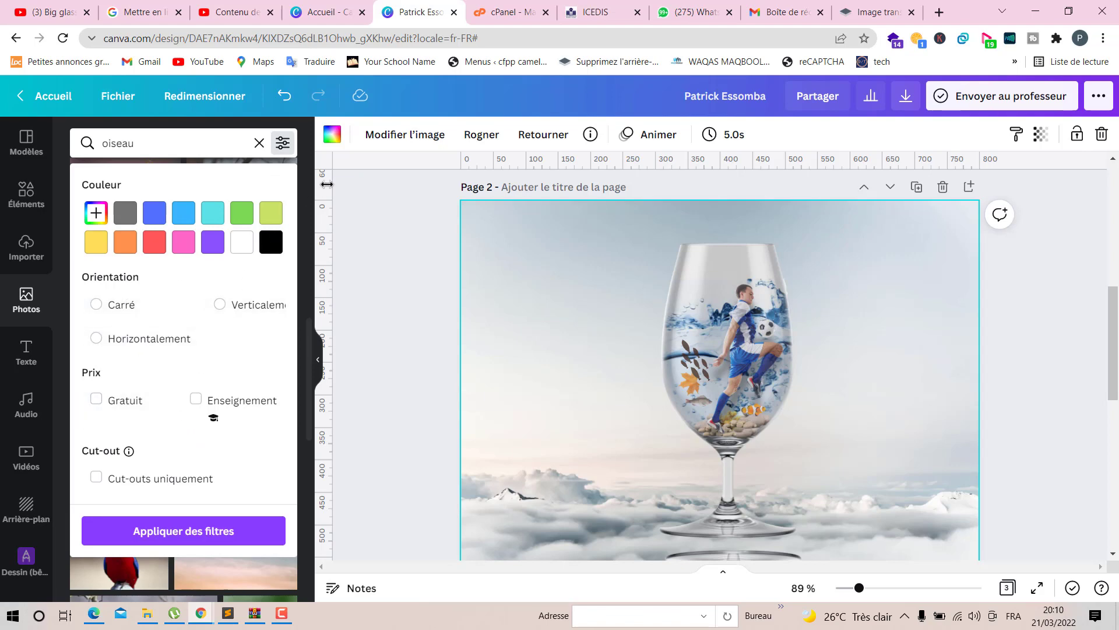
left_click(379, 232)
scroll(196, 294, "down", 4)
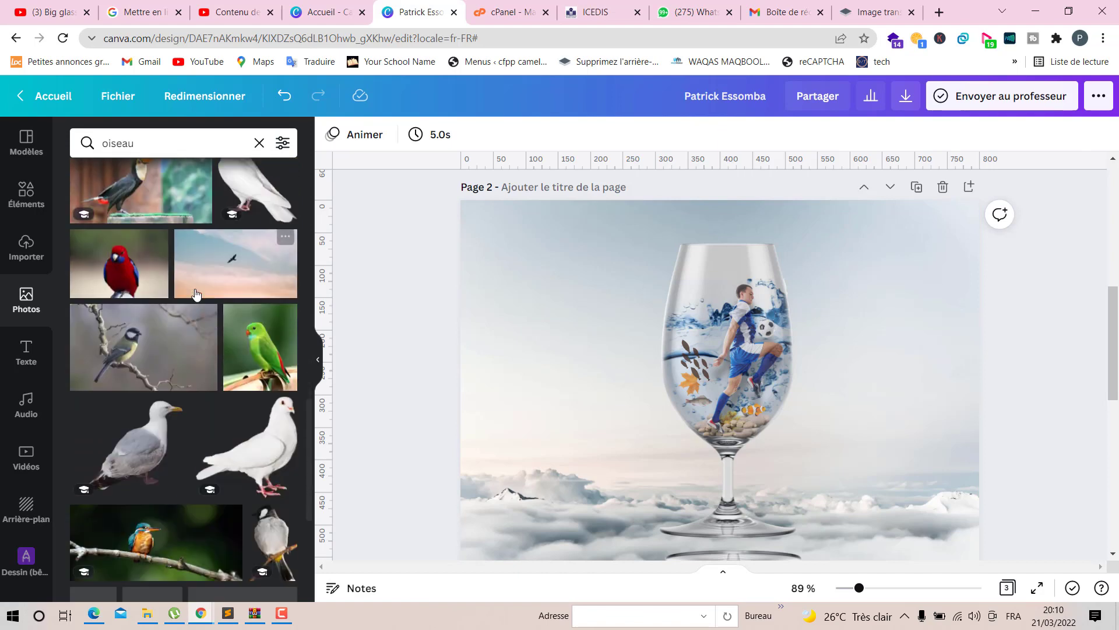
scroll(196, 293, "down", 6)
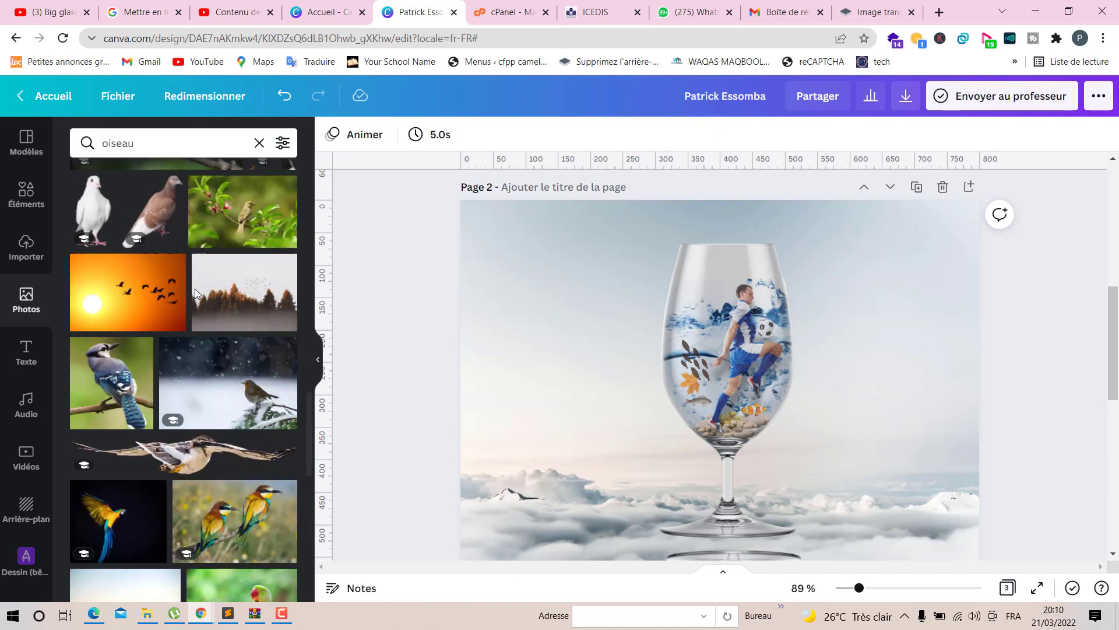
scroll(194, 288, "down", 10)
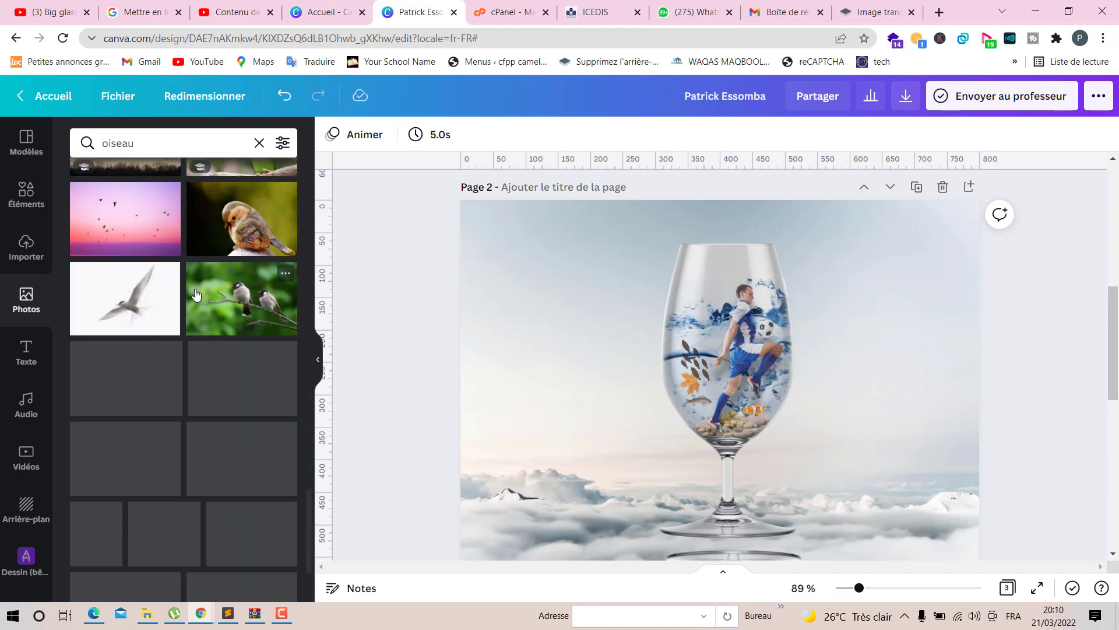
scroll(194, 292, "down", 8)
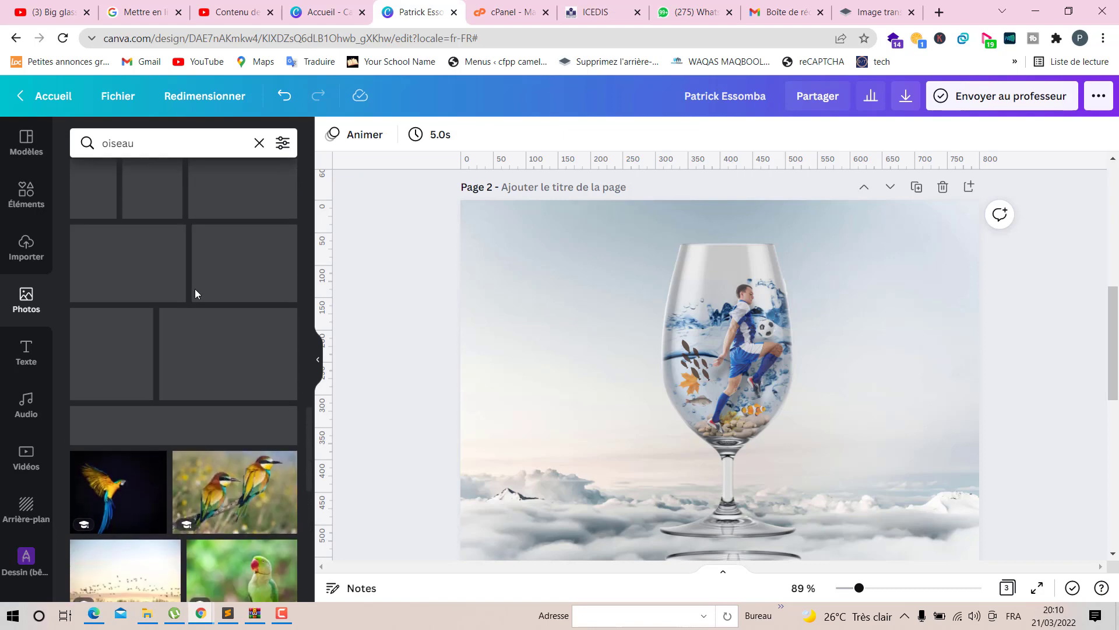
- Add the flying bird photo with spread wings and shrink it to a small size near the glass base
left_click(213, 418)
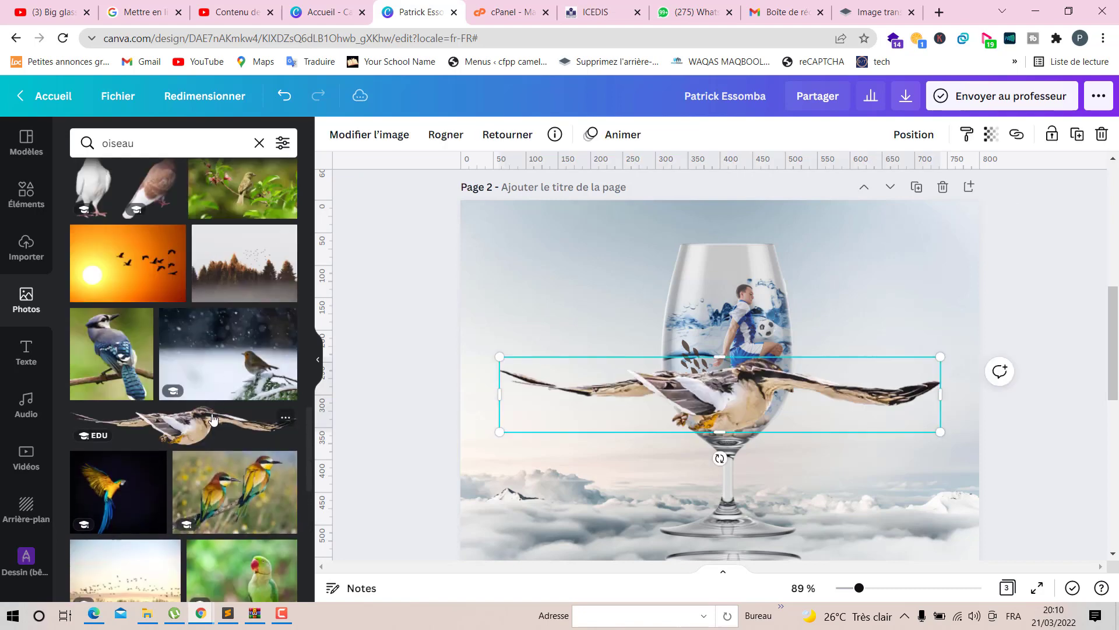
scroll(403, 418, "down", 2)
scroll(254, 392, "down", 10)
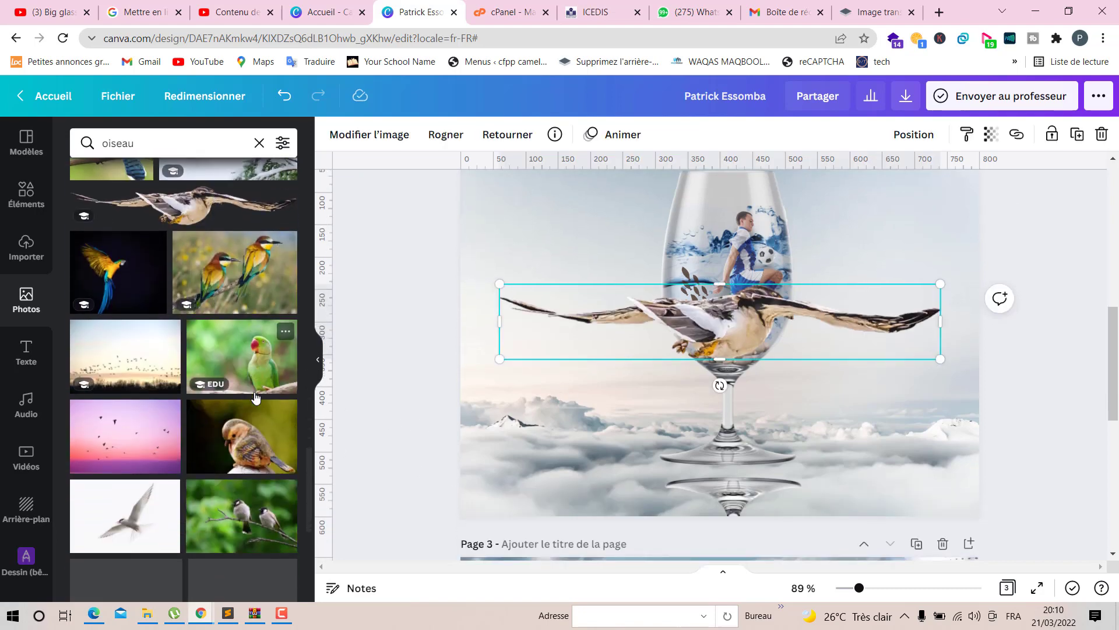
left_click_drag(499, 358, 808, 534)
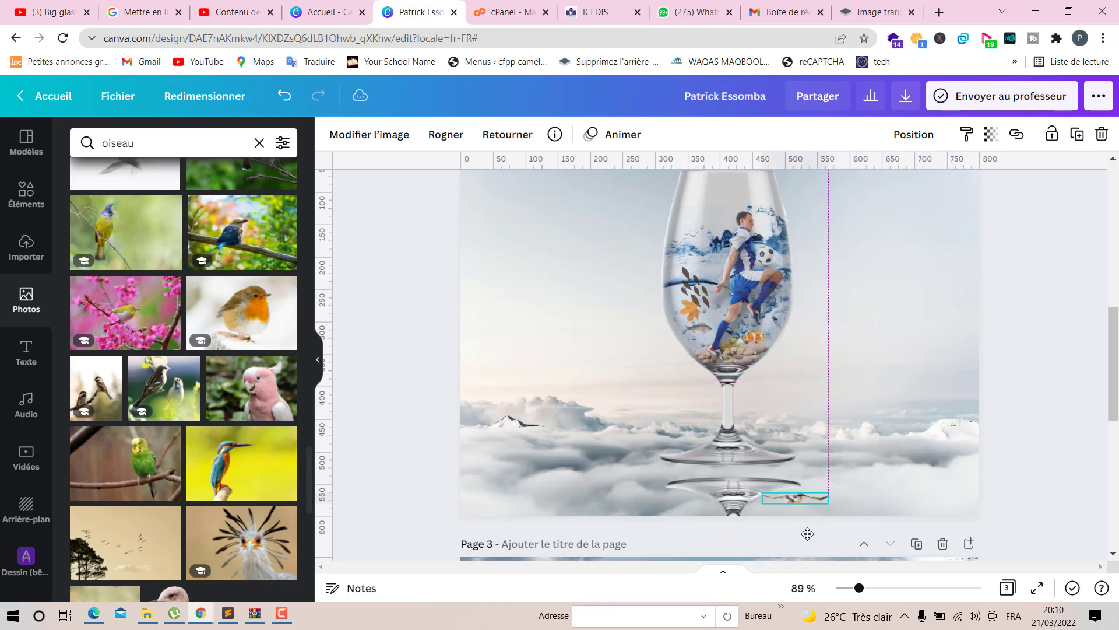
left_click_drag(814, 495, 814, 495)
- Add a flock-of-birds photo, shrink it, then move and rotate it beside the glass stem above the clouds
scroll(203, 267, "down", 10)
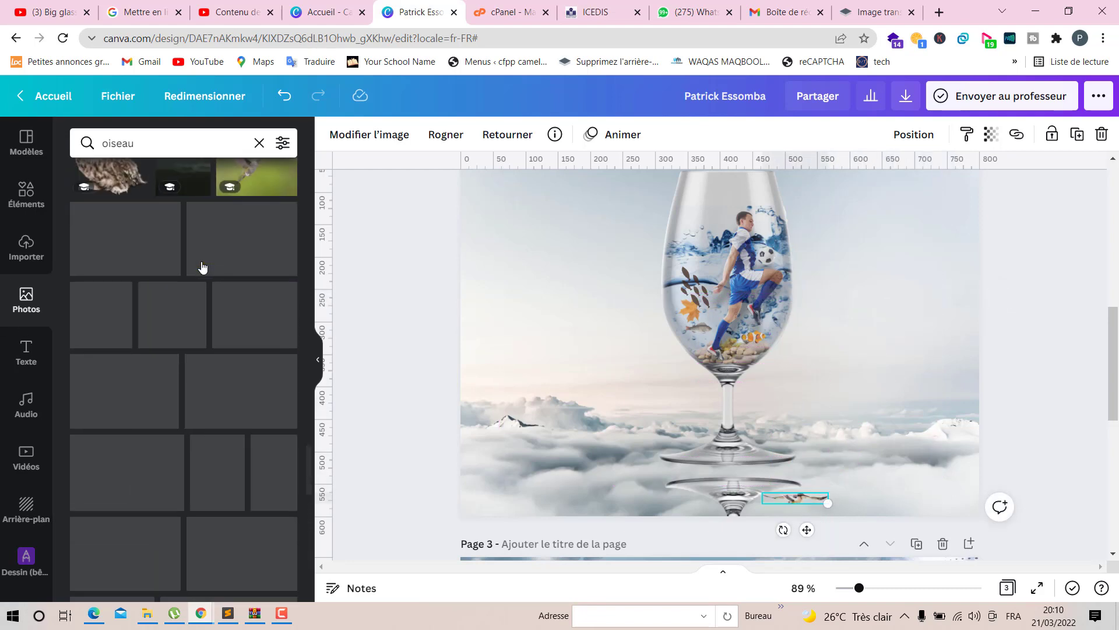
scroll(203, 267, "down", 4)
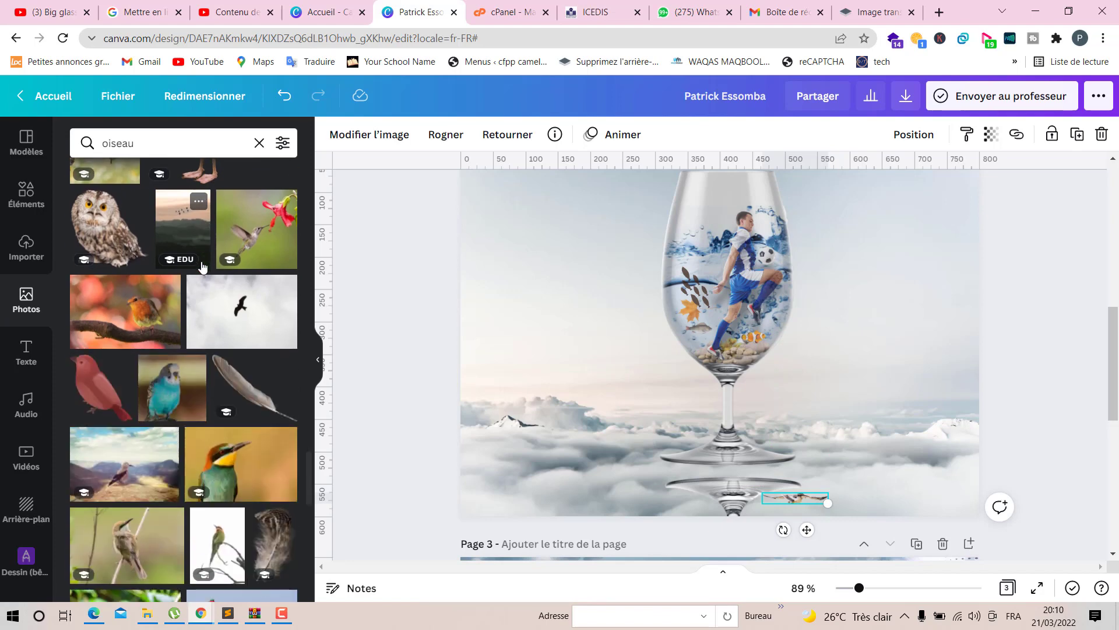
scroll(202, 267, "down", 5)
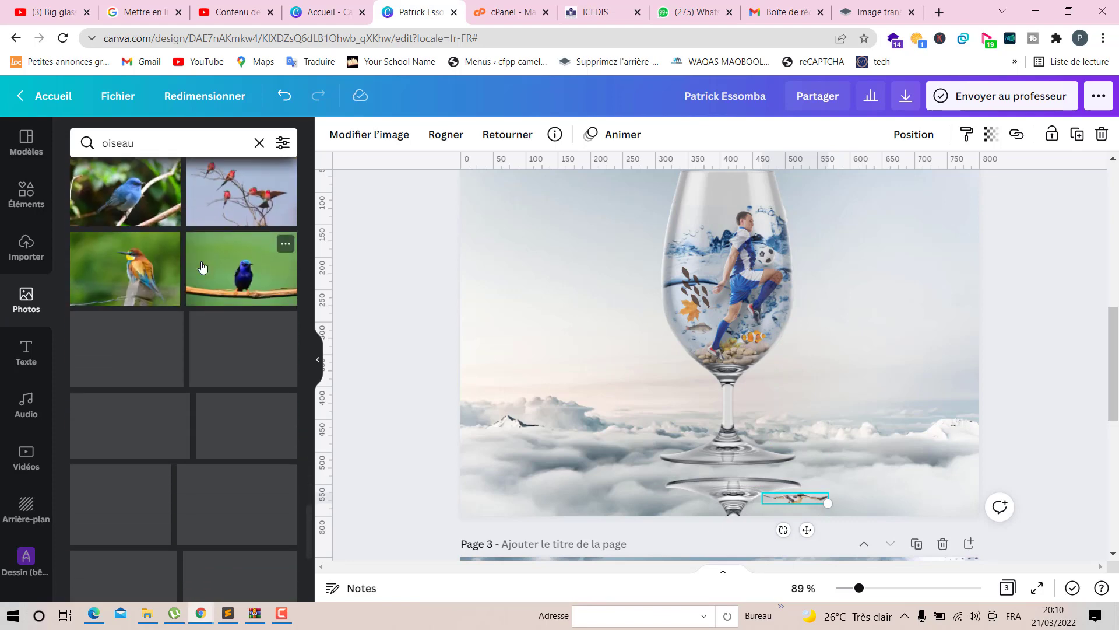
scroll(195, 314, "down", 3)
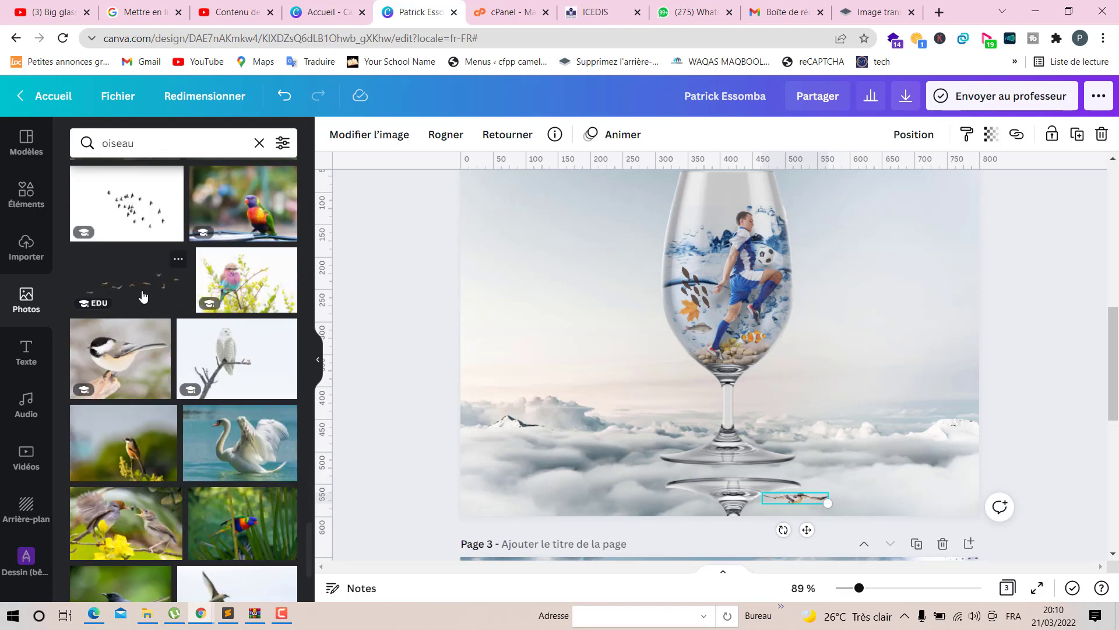
left_click(152, 299)
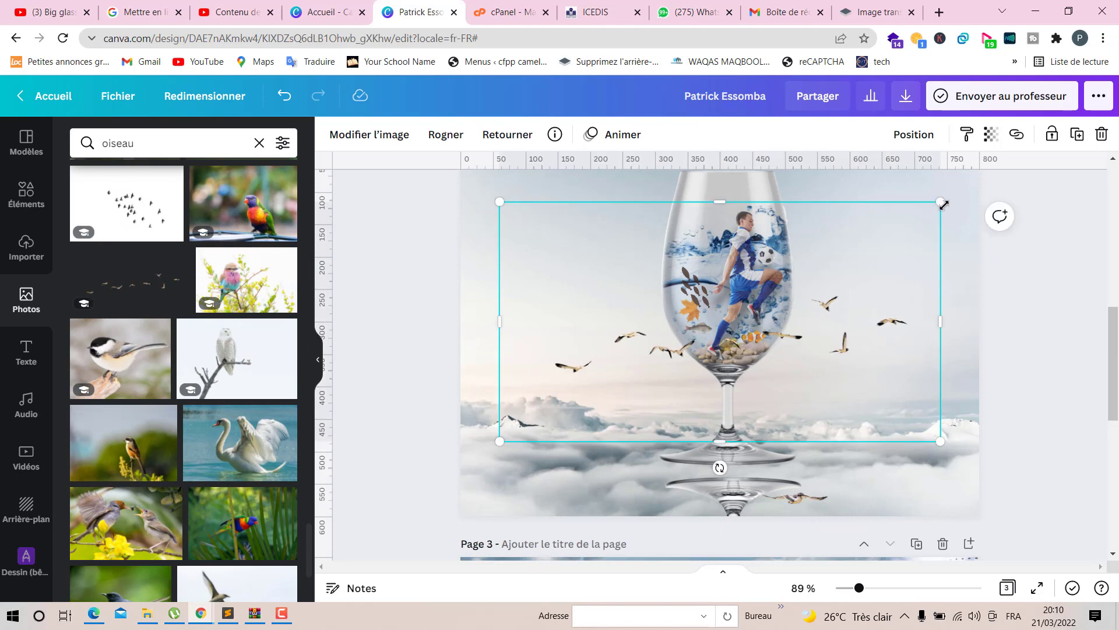
left_click_drag(940, 203, 665, 350)
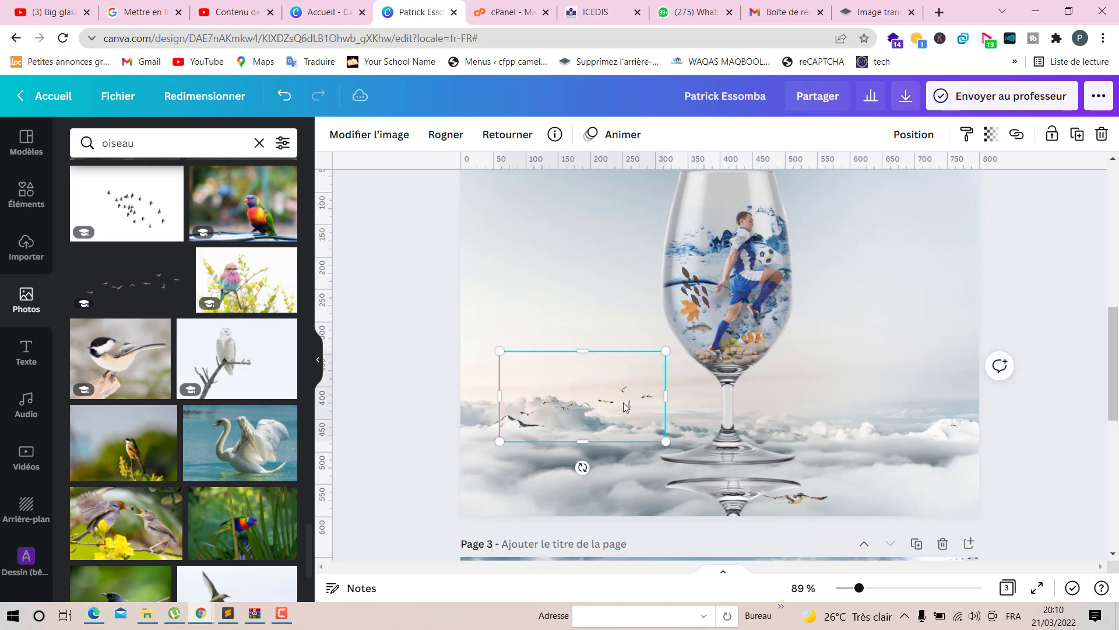
left_click_drag(623, 406, 701, 406)
left_click_drag(657, 482, 705, 483)
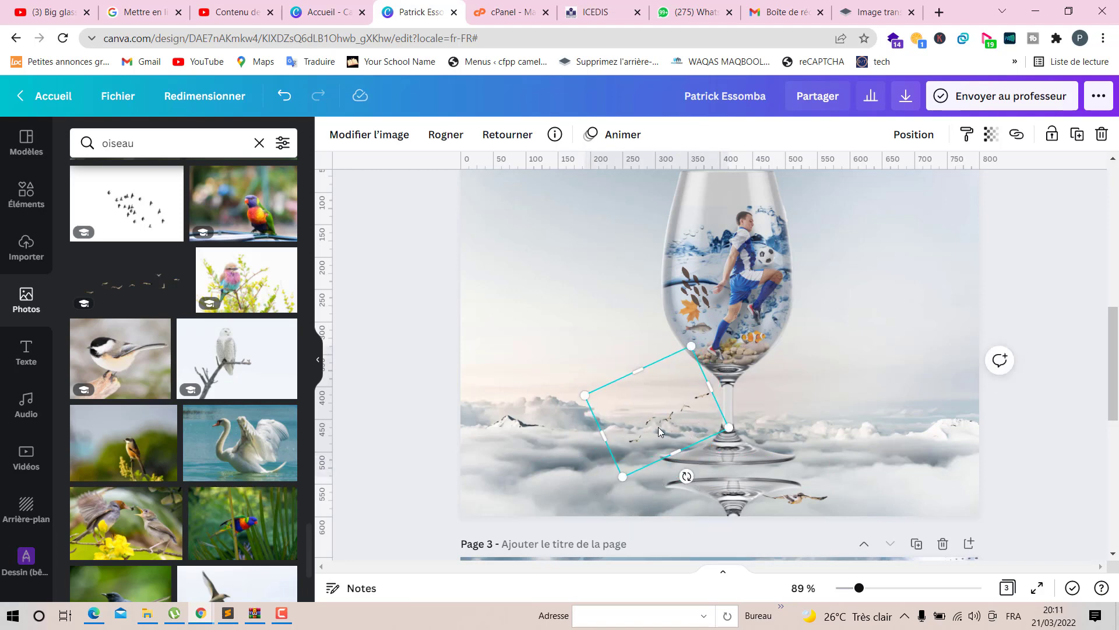
left_click_drag(646, 425, 629, 376)
- Scroll through more of the bird photo results
scroll(274, 416, "down", 7)
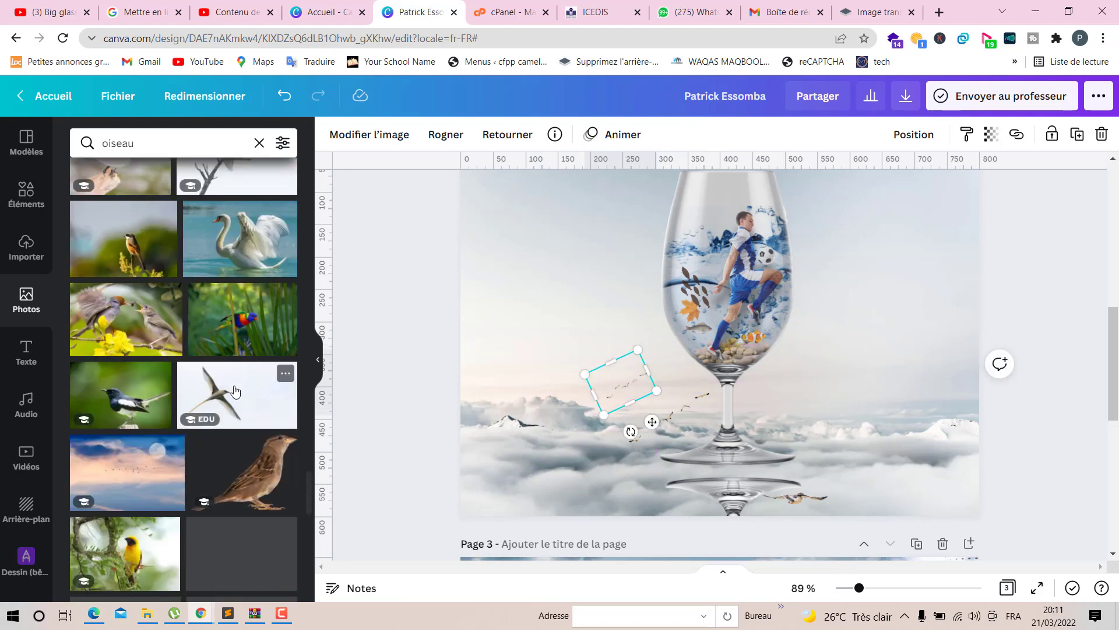
scroll(235, 391, "down", 7)
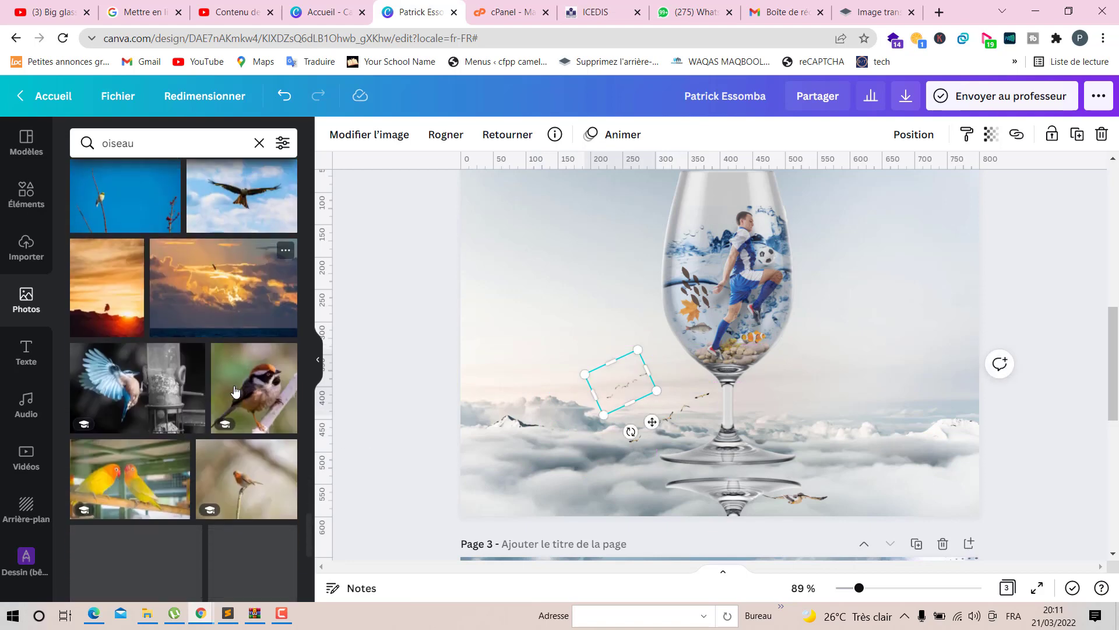
scroll(236, 391, "down", 5)
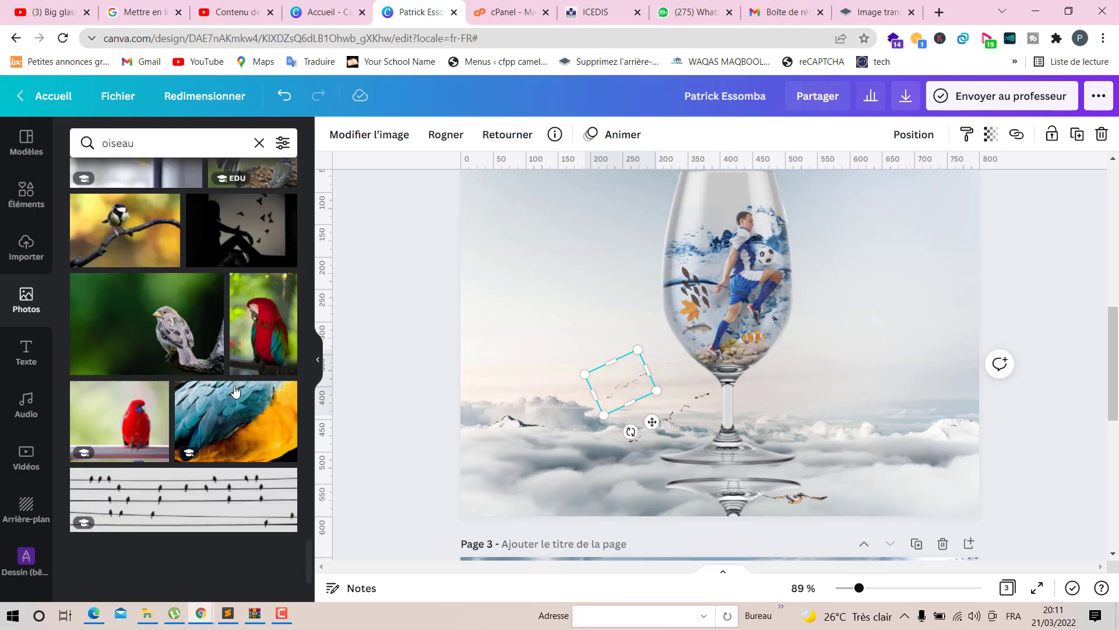
scroll(235, 391, "down", 4)
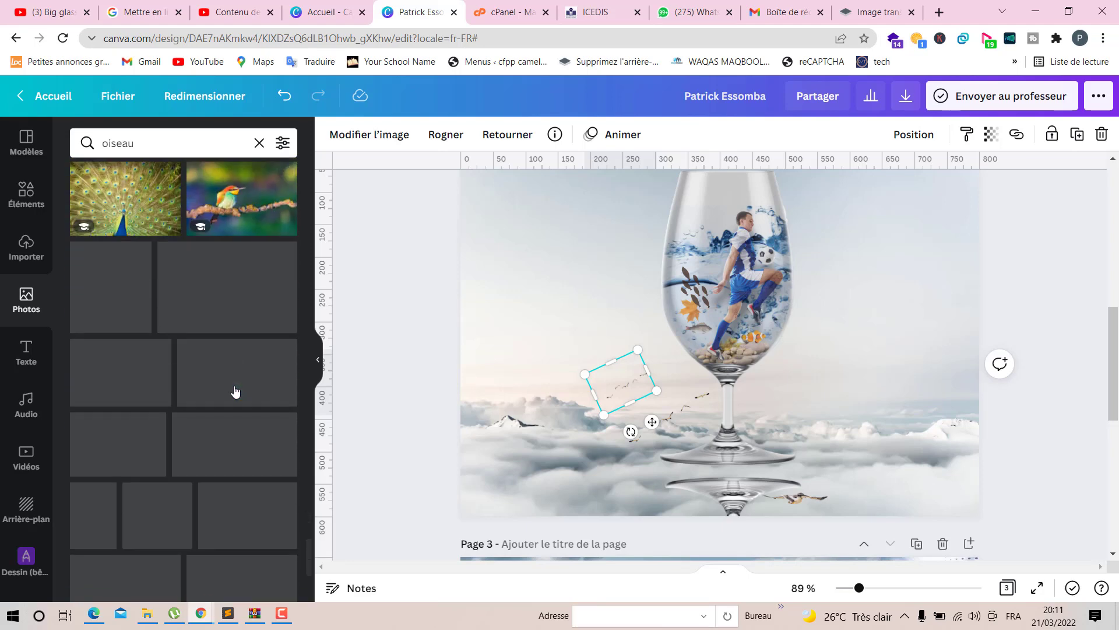
scroll(236, 391, "down", 6)
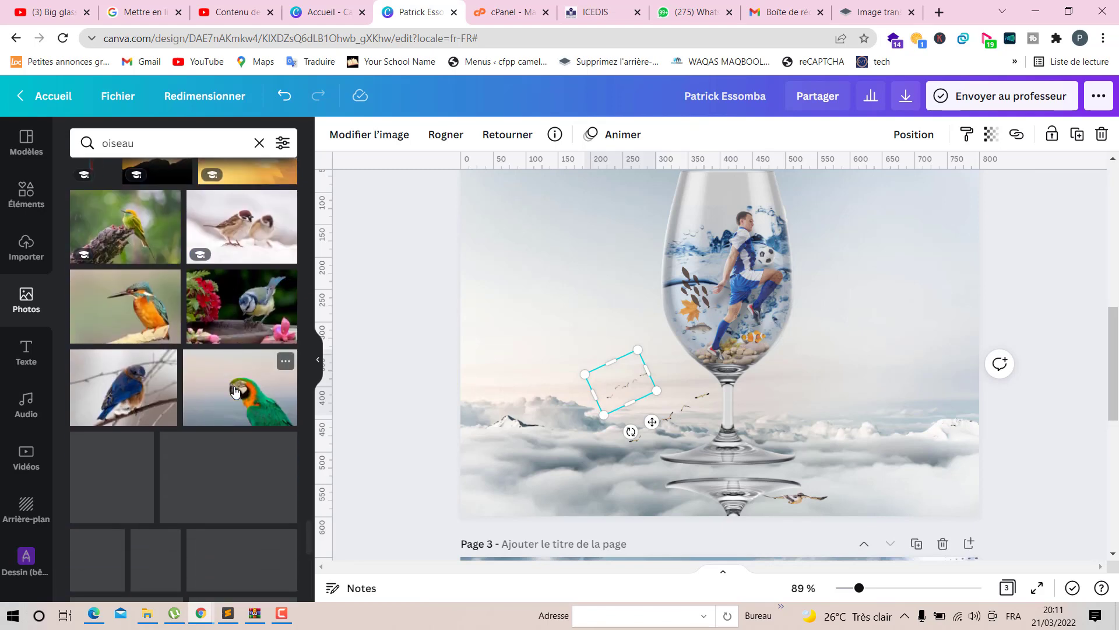
scroll(172, 402, "down", 10)
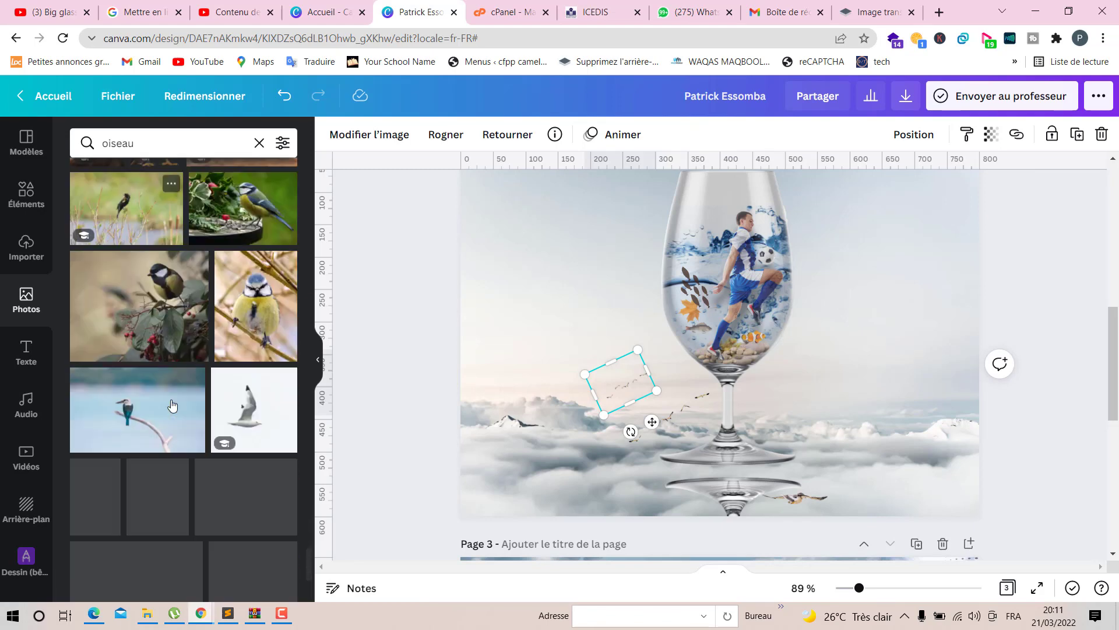
scroll(172, 405, "down", 2)
scroll(172, 404, "down", 6)
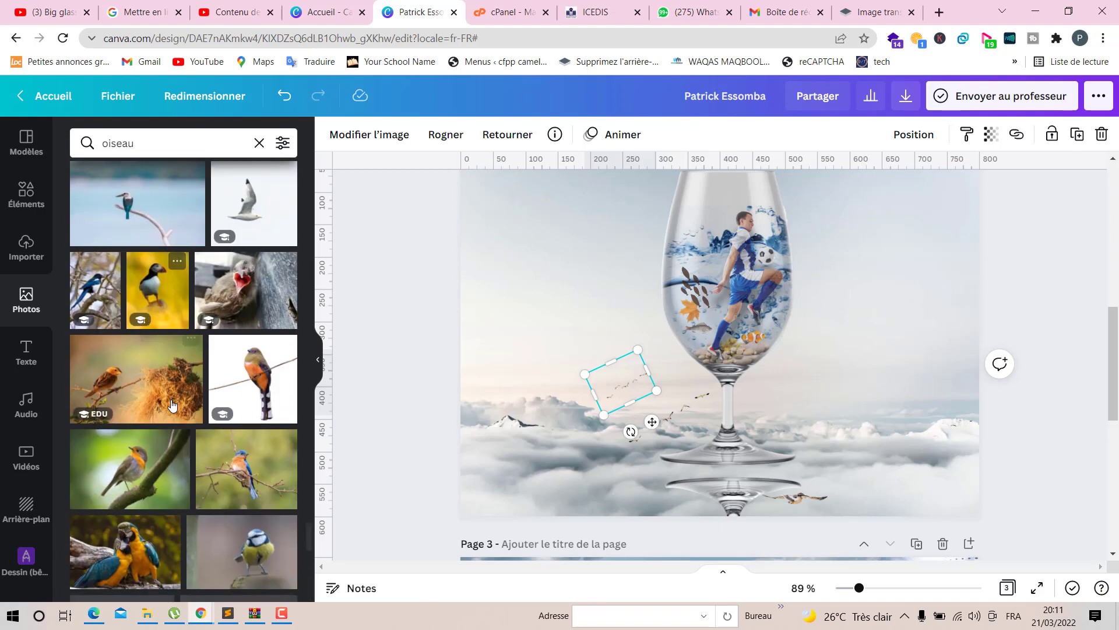
scroll(172, 404, "down", 4)
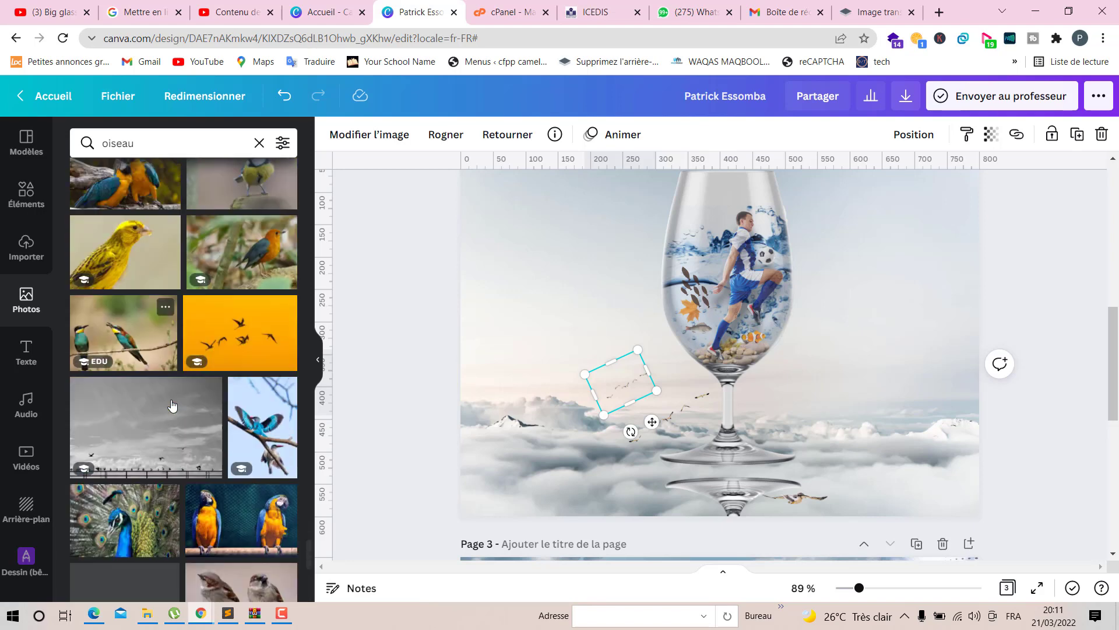
scroll(172, 404, "down", 8)
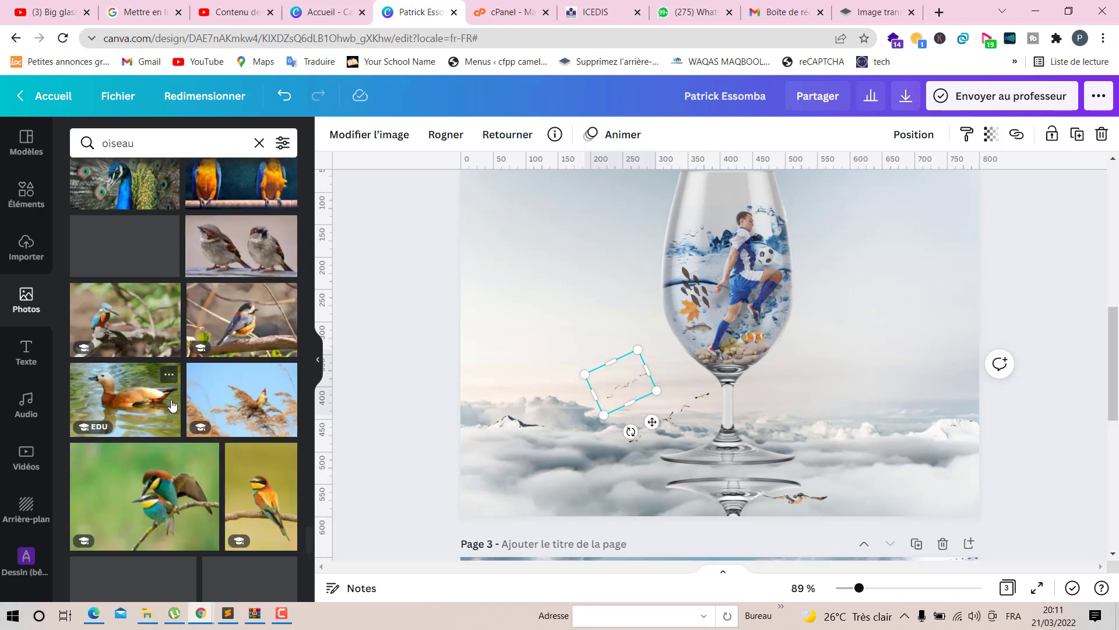
scroll(172, 406, "down", 5)
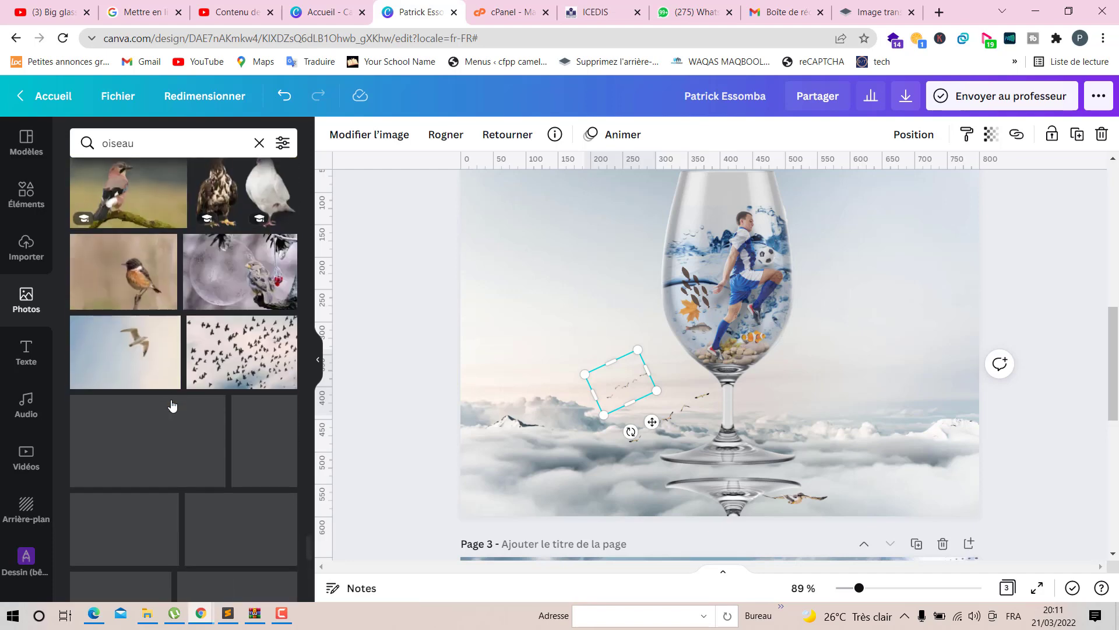
scroll(172, 406, "up", 4)
scroll(172, 404, "up", 2)
scroll(172, 404, "down", 8)
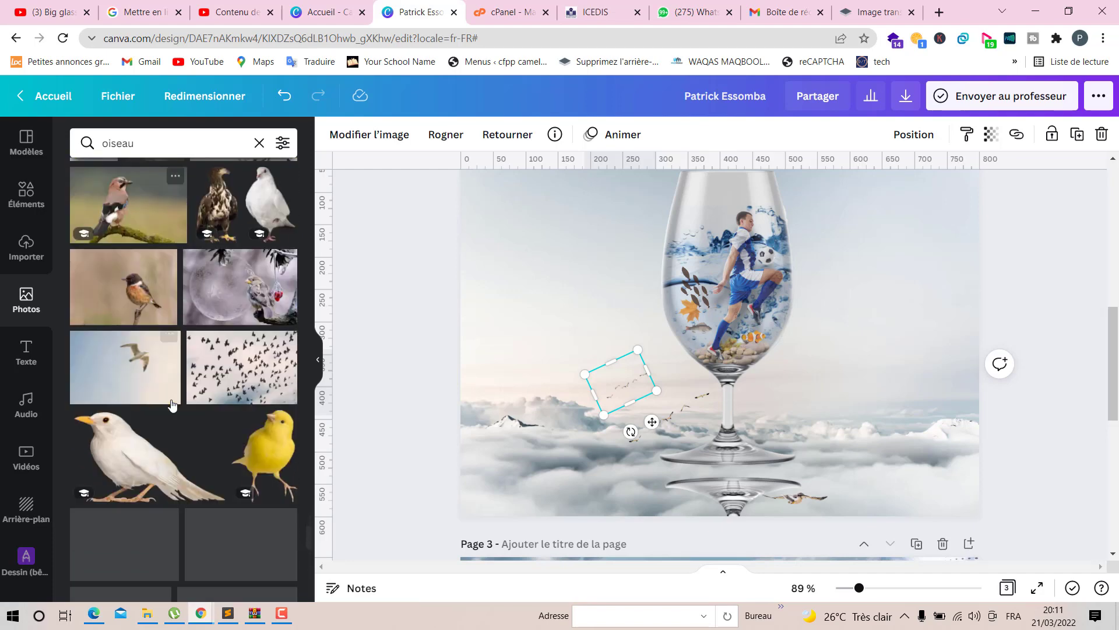
scroll(172, 404, "down", 4)
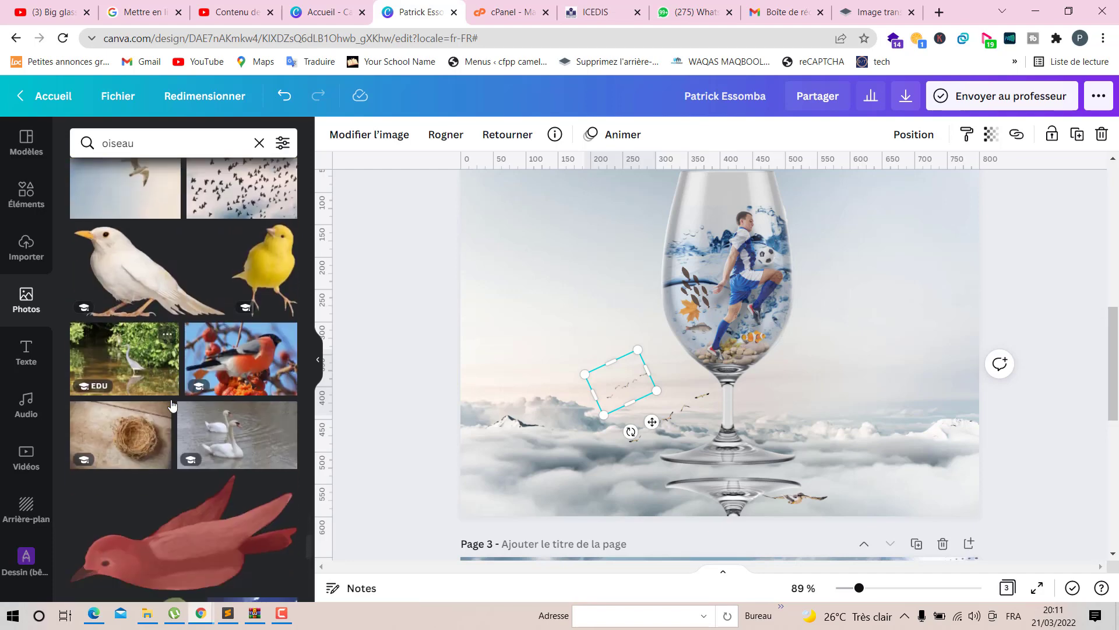
scroll(171, 400, "down", 5)
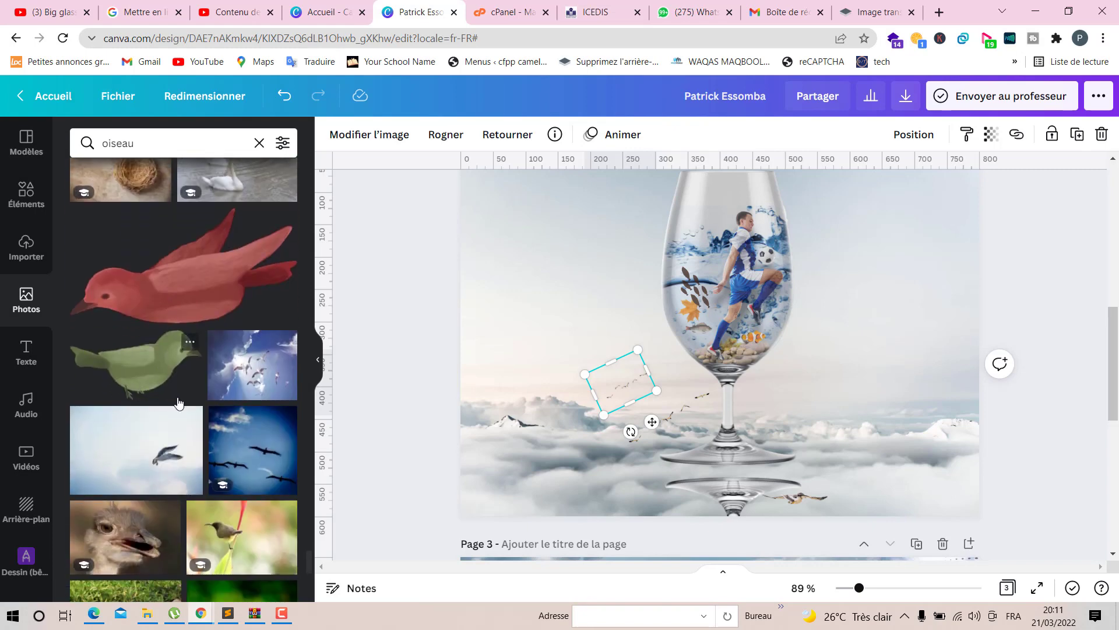
scroll(203, 397, "down", 5)
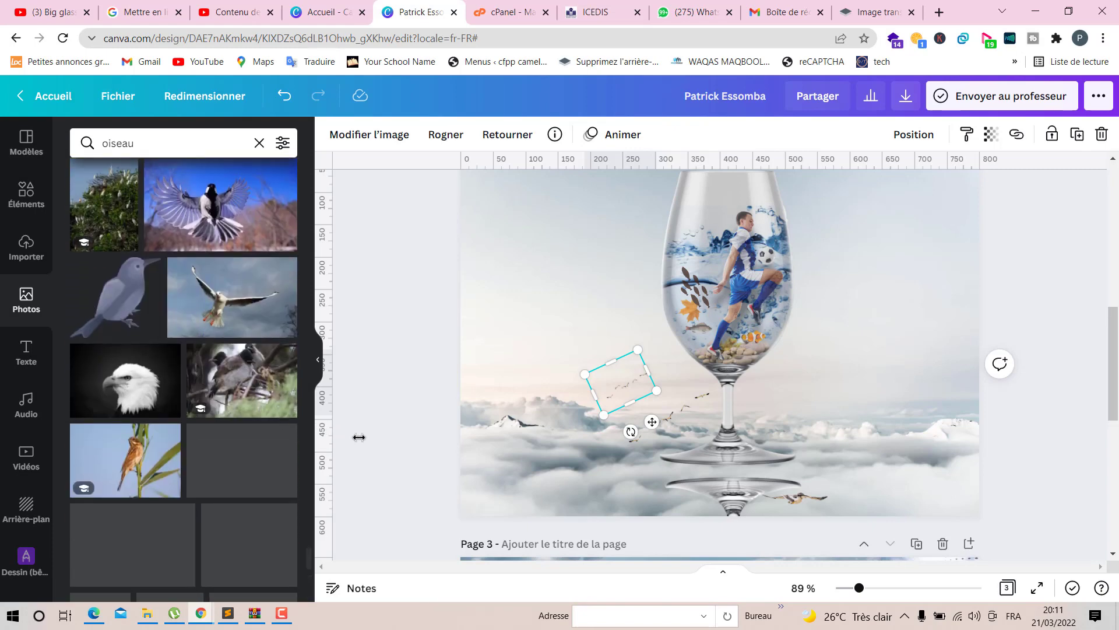
- Move a flock-of-birds image to the upper-right sky beside the glass and rotate it upright
left_click(674, 414)
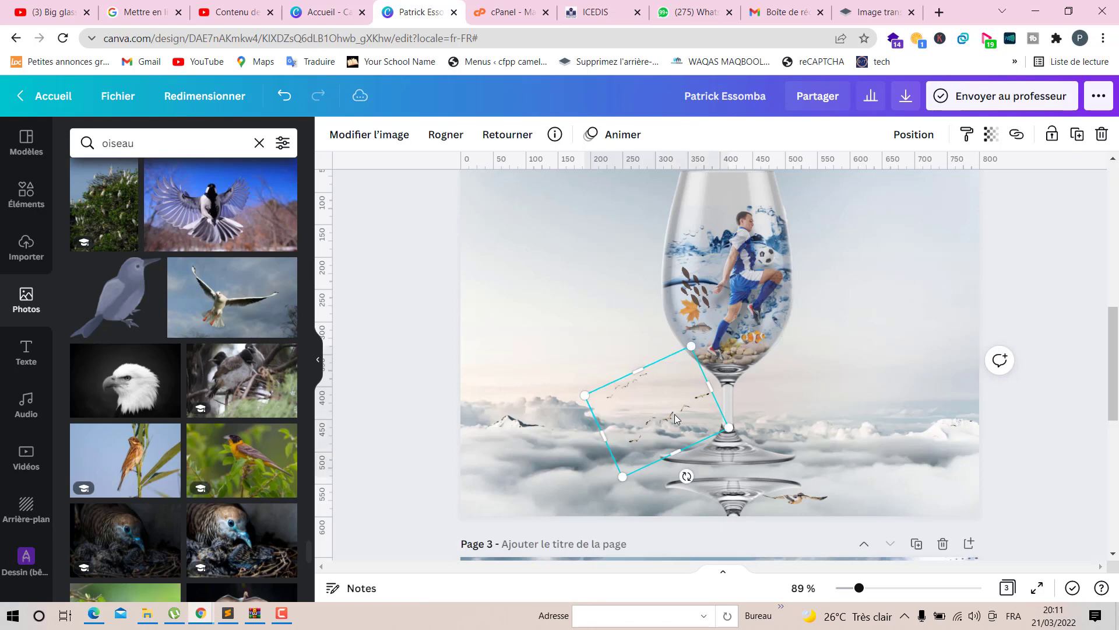
left_click_drag(674, 414, 897, 191)
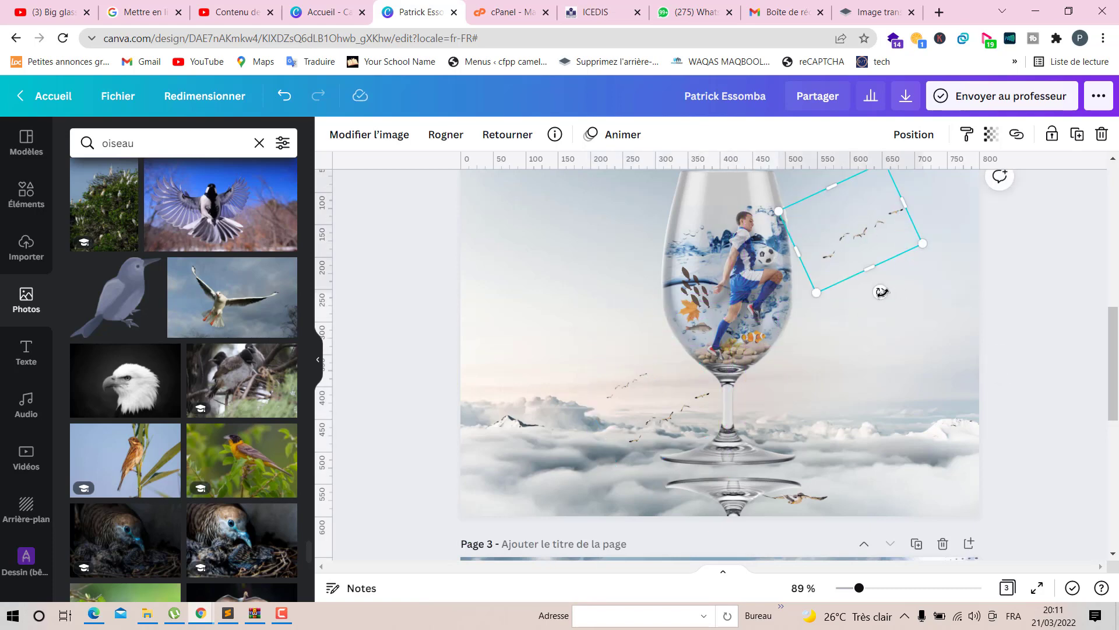
left_click_drag(880, 292, 967, 200)
left_click_drag(887, 234, 893, 224)
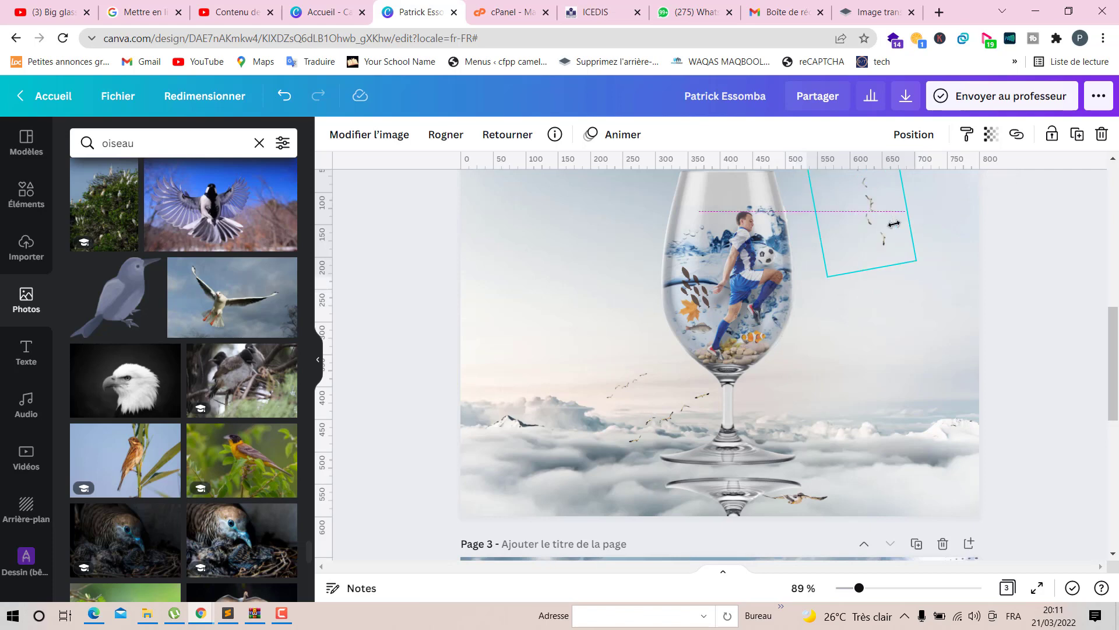
scroll(957, 330, "up", 3)
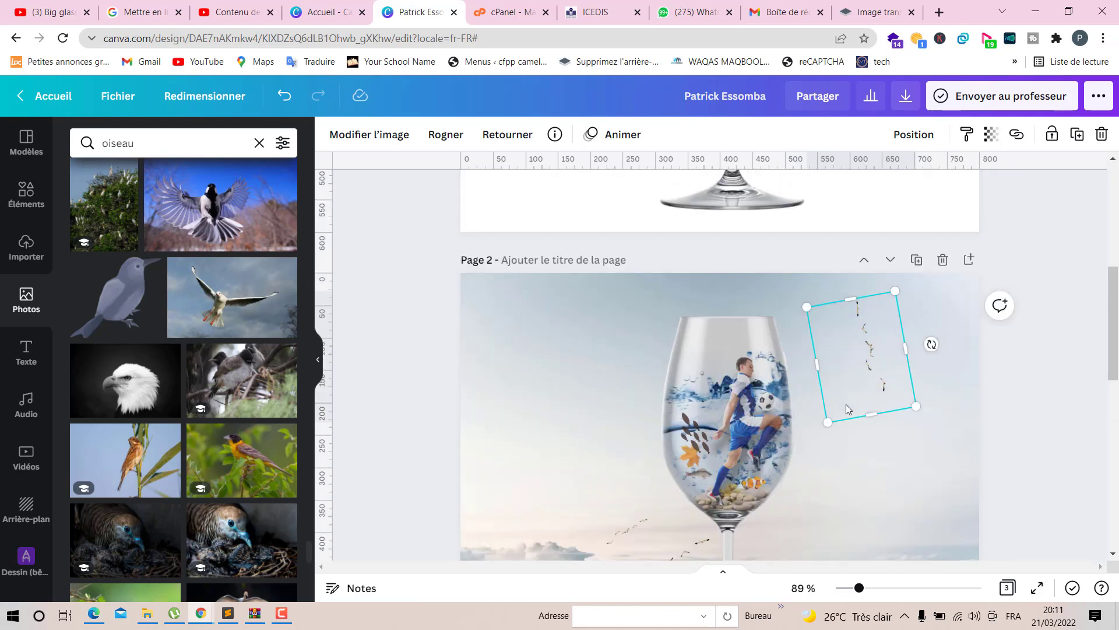
- Rotate the upper-right flock of birds to about -110°
left_click_drag(932, 342, 935, 325)
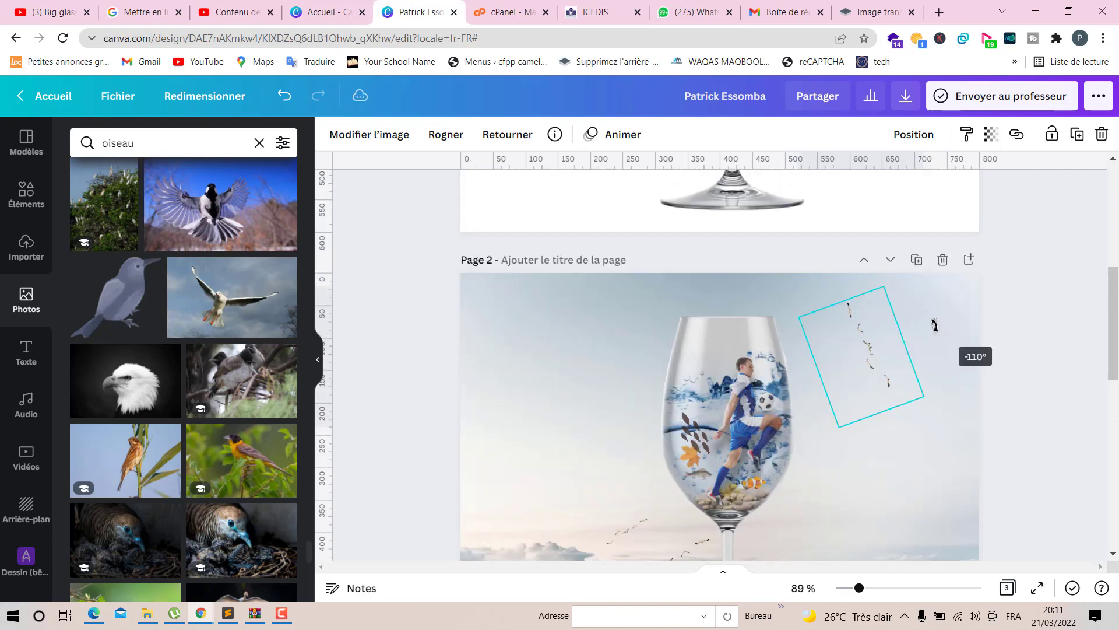
left_click(1049, 452)
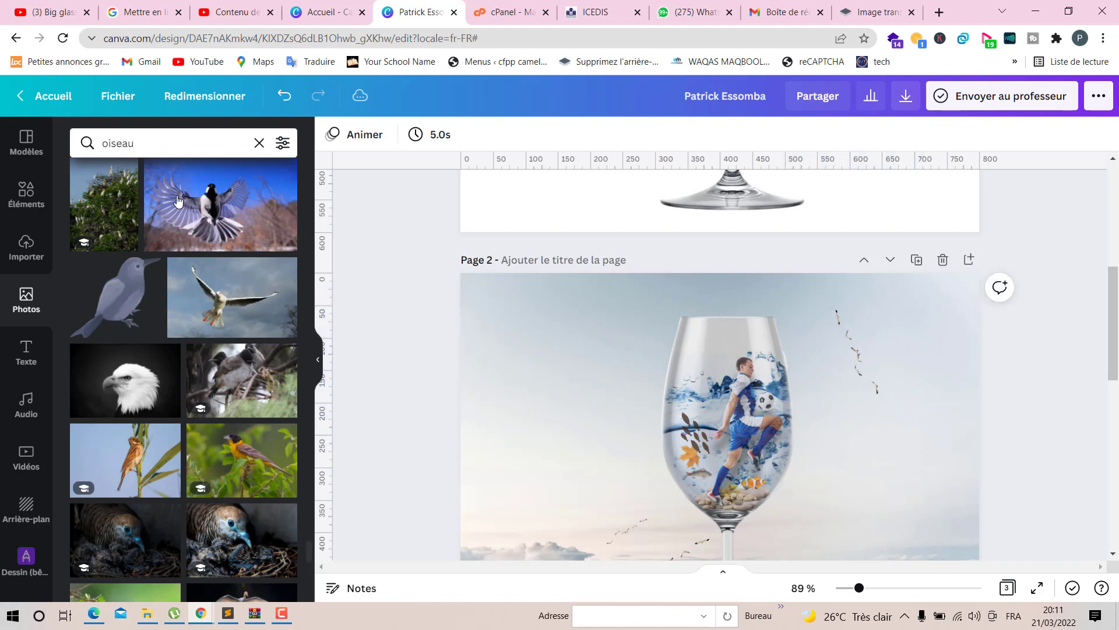
left_click(27, 195)
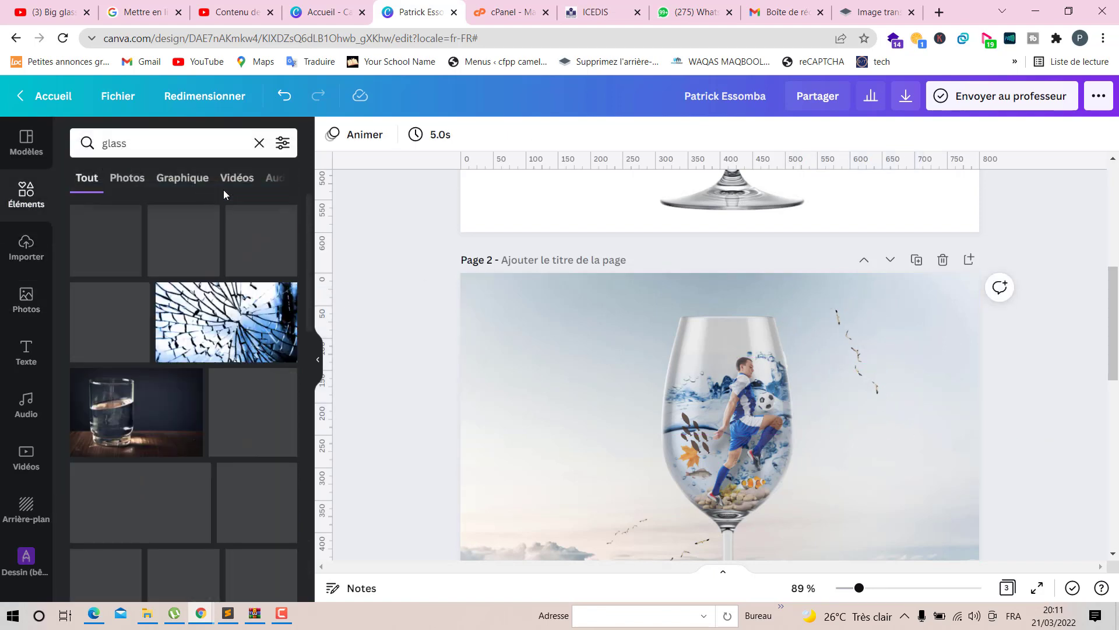
left_click(27, 248)
left_click(26, 300)
left_click(258, 144)
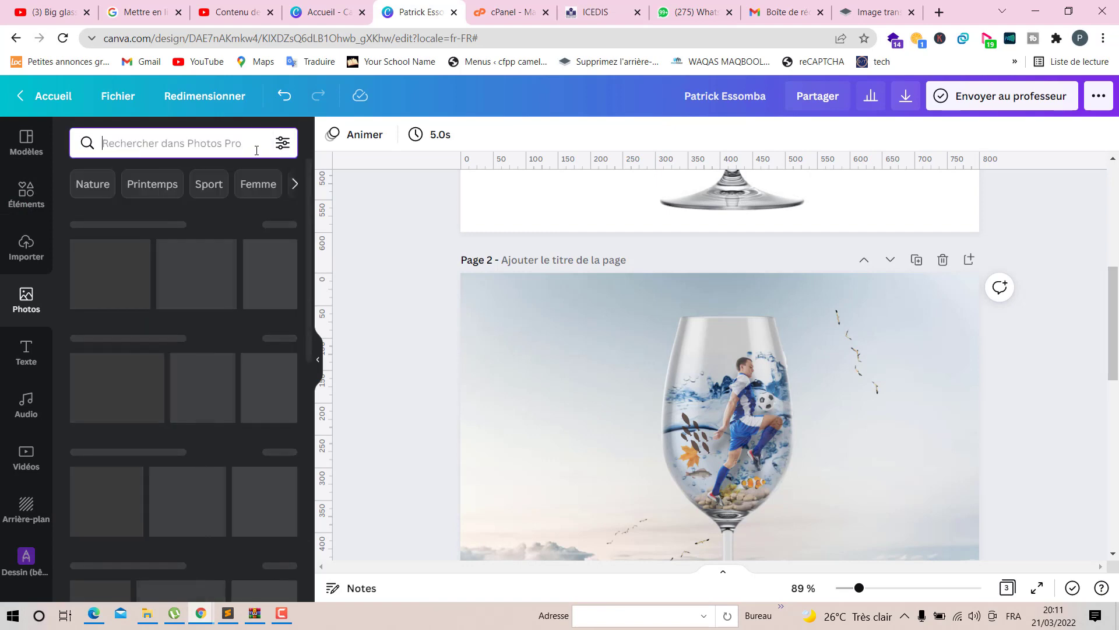
type("nuage")
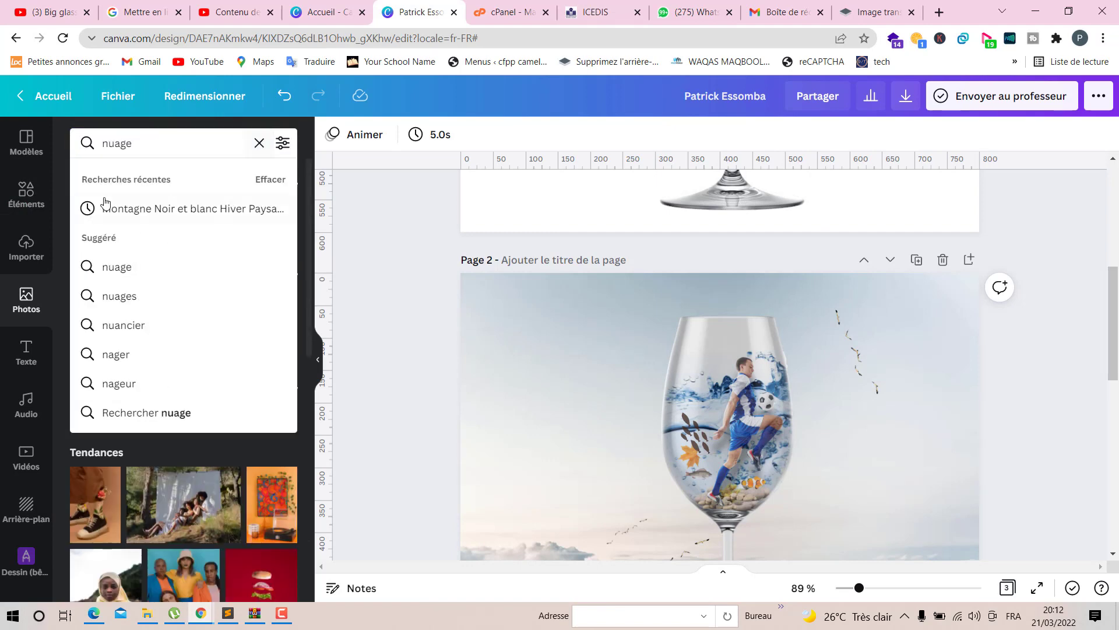
- Search the elements for oiseau, add a flock-of-birds graphic and move it beside the glass stem above the clouds
left_click(27, 195)
left_click(259, 144)
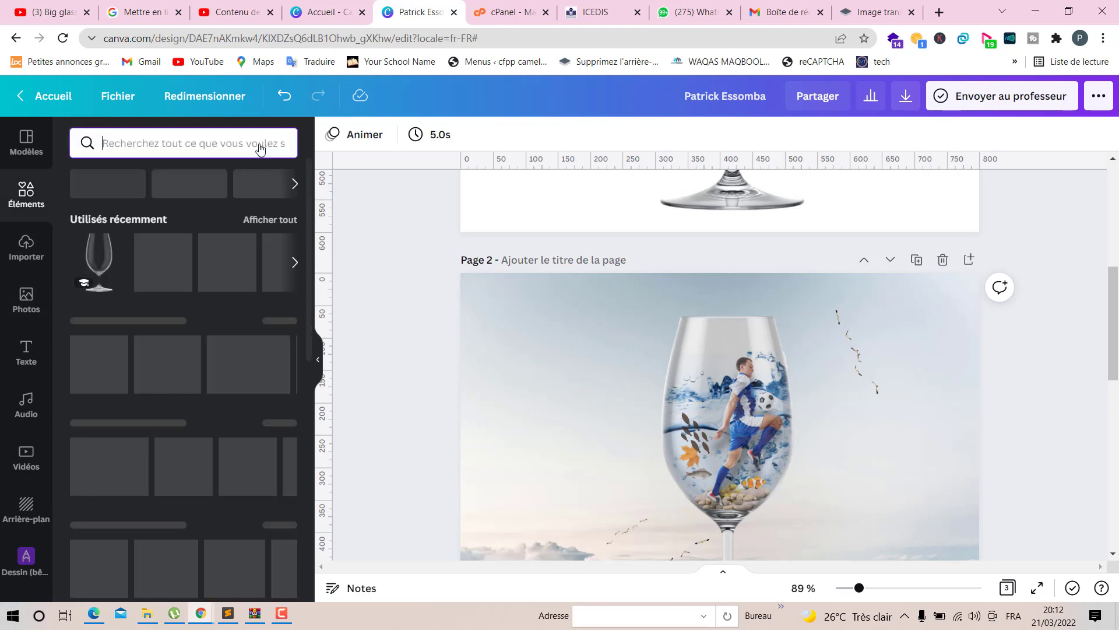
type("oisea")
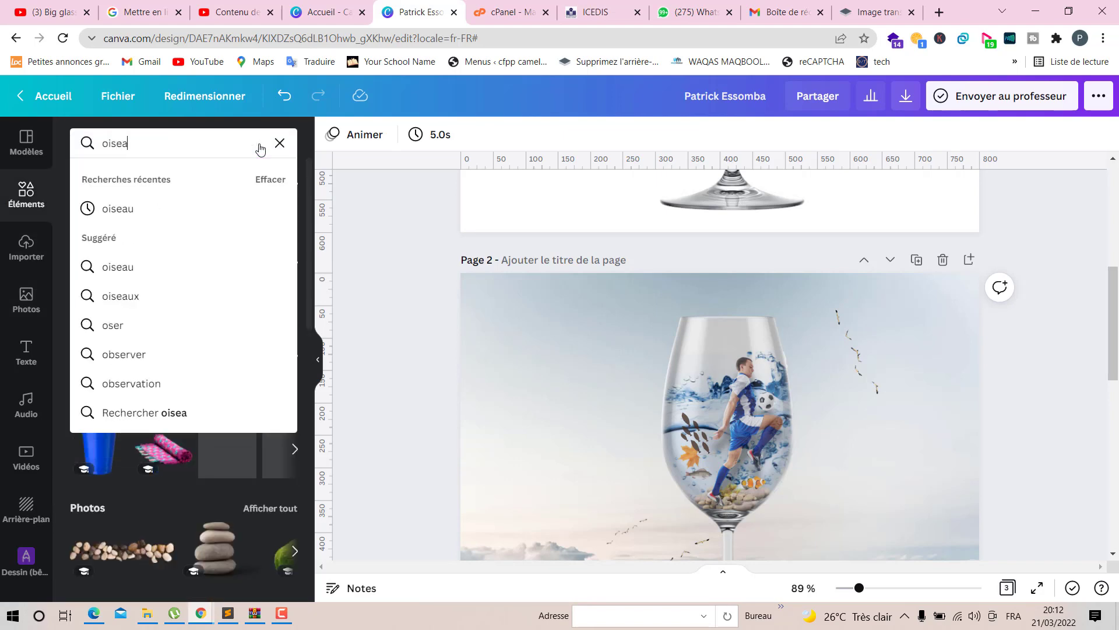
type("u")
key("Return")
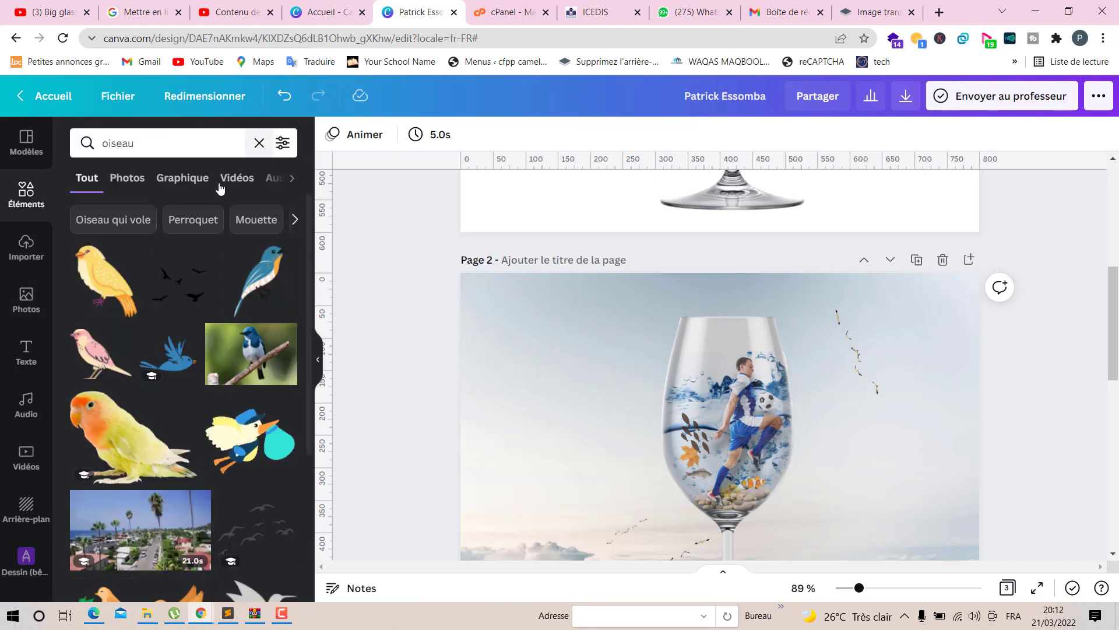
left_click(201, 259)
scroll(843, 478, "down", 3)
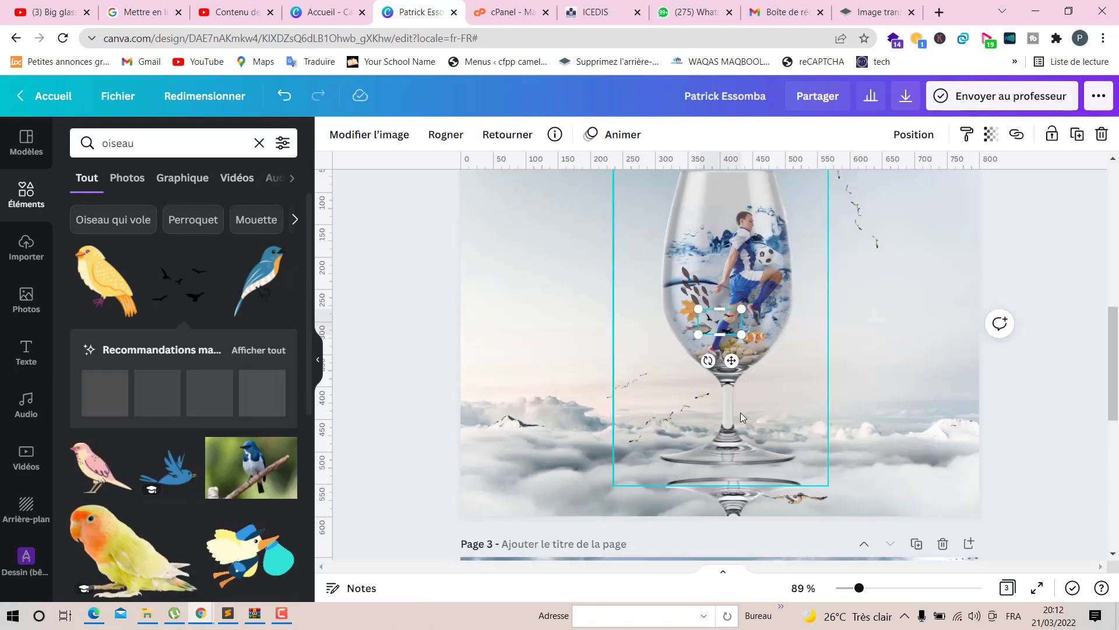
left_click_drag(731, 361, 653, 436)
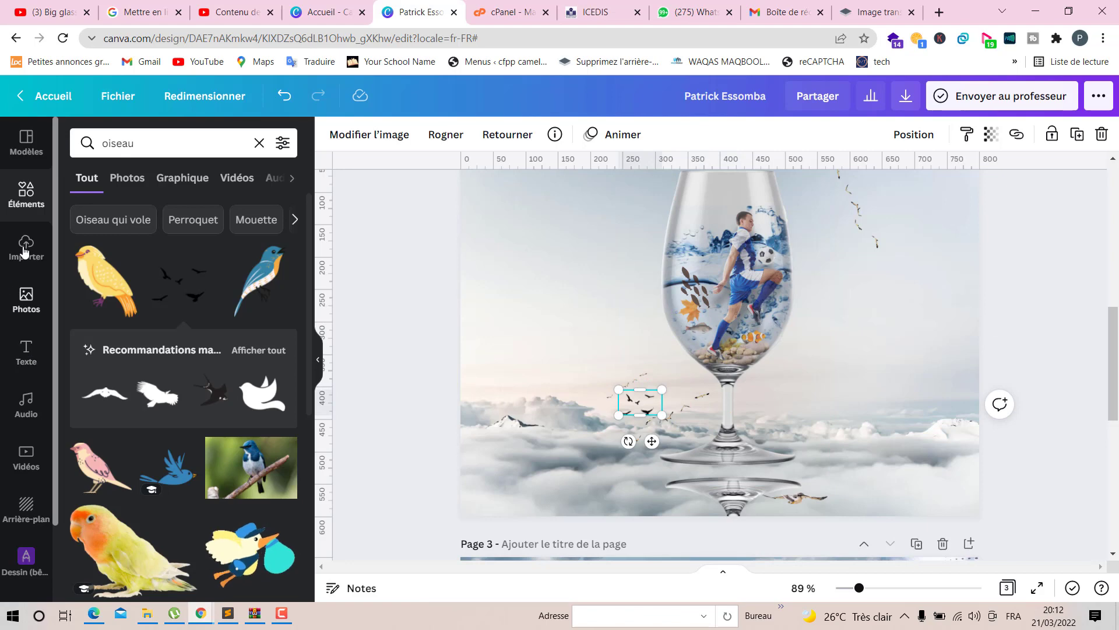
- Search the photos for nuage and add a blue-sky cloud photo to the page
left_click(26, 299)
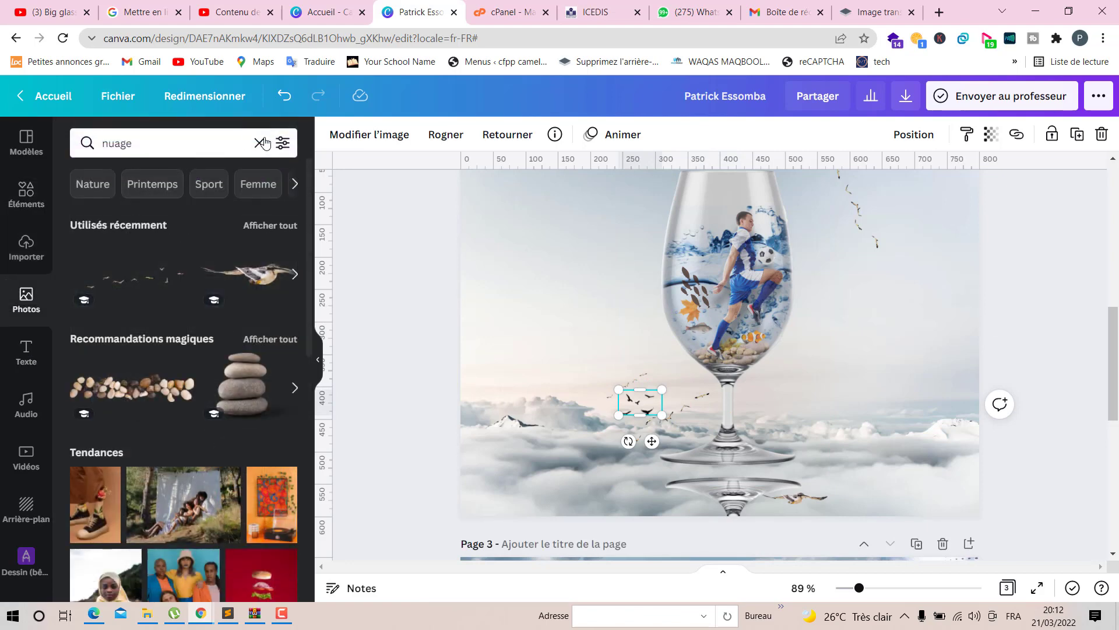
left_click(260, 143)
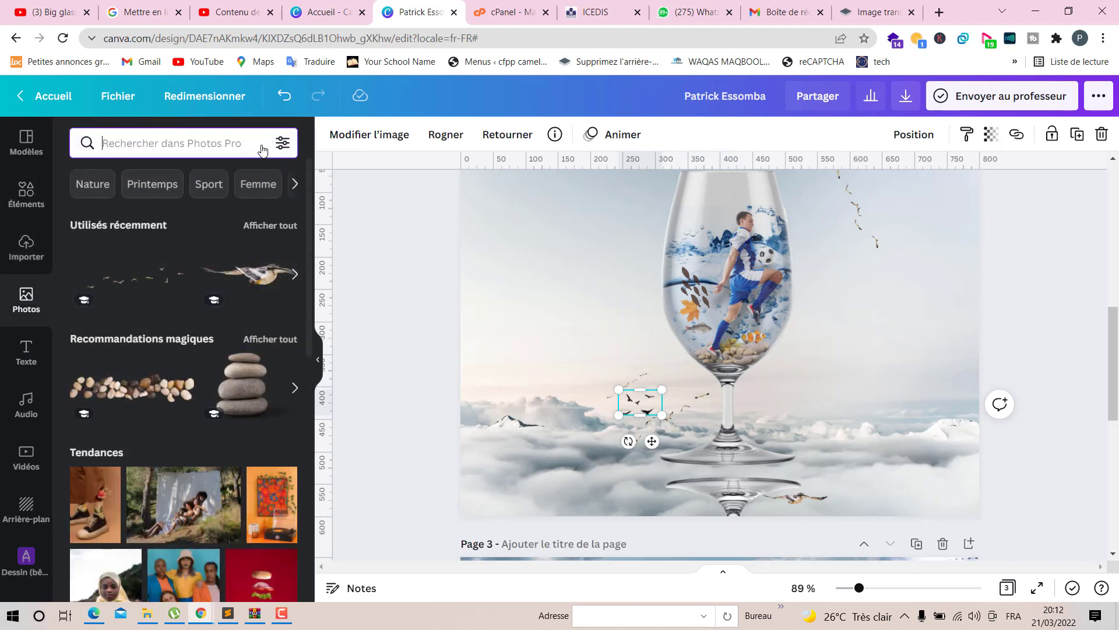
type("nuage")
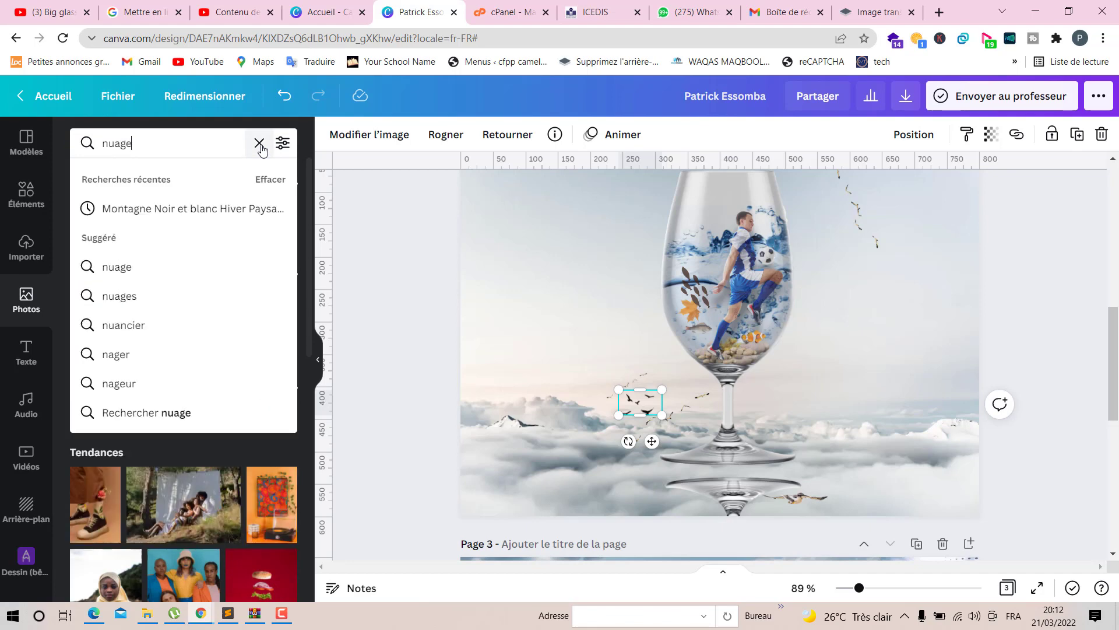
key("Return")
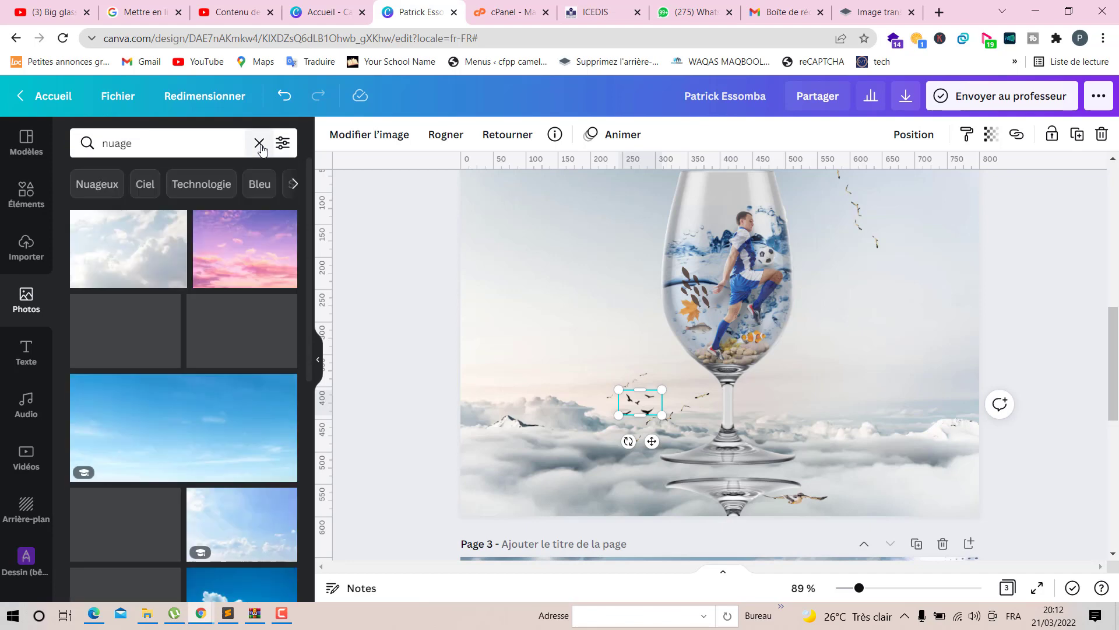
scroll(226, 323, "down", 4)
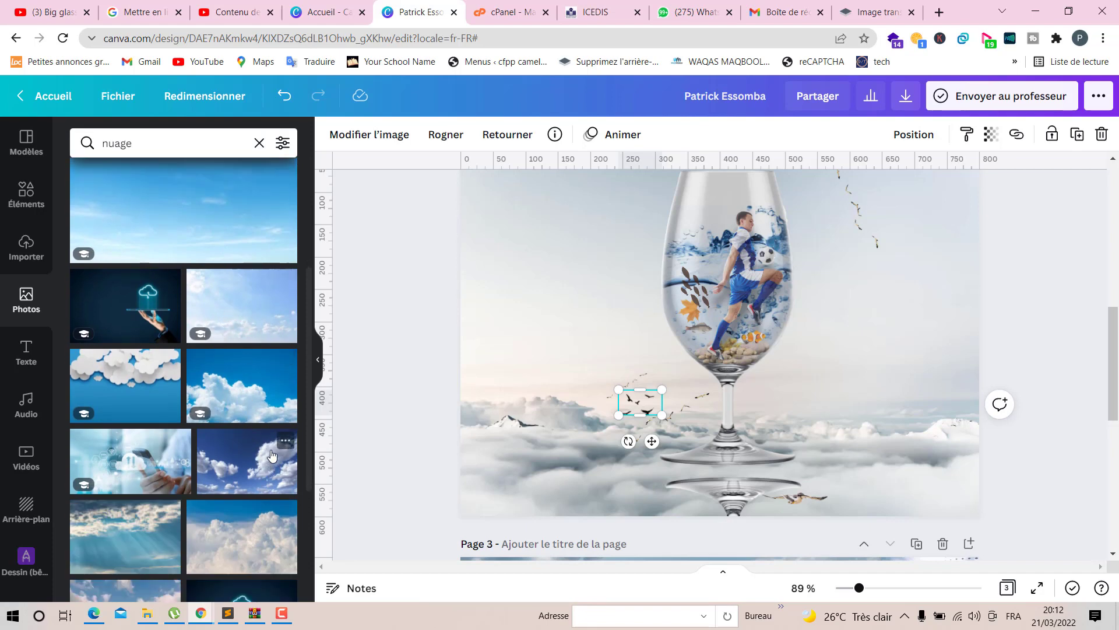
left_click(270, 455)
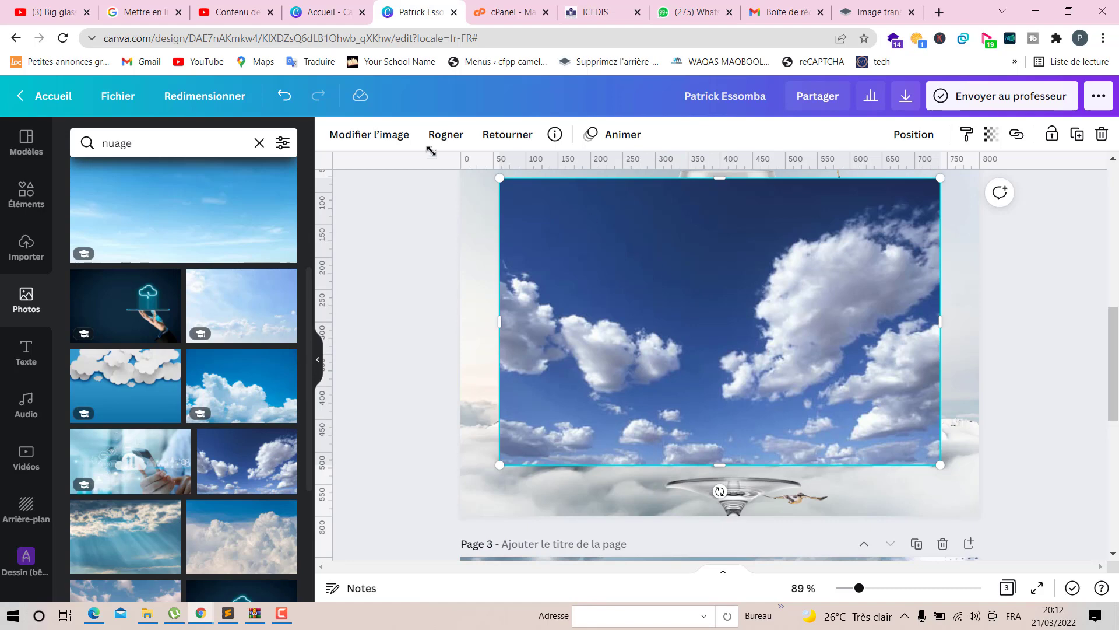
- Try to remove the cloud photo's background with the Background Remover, then delete the photo
left_click(398, 139)
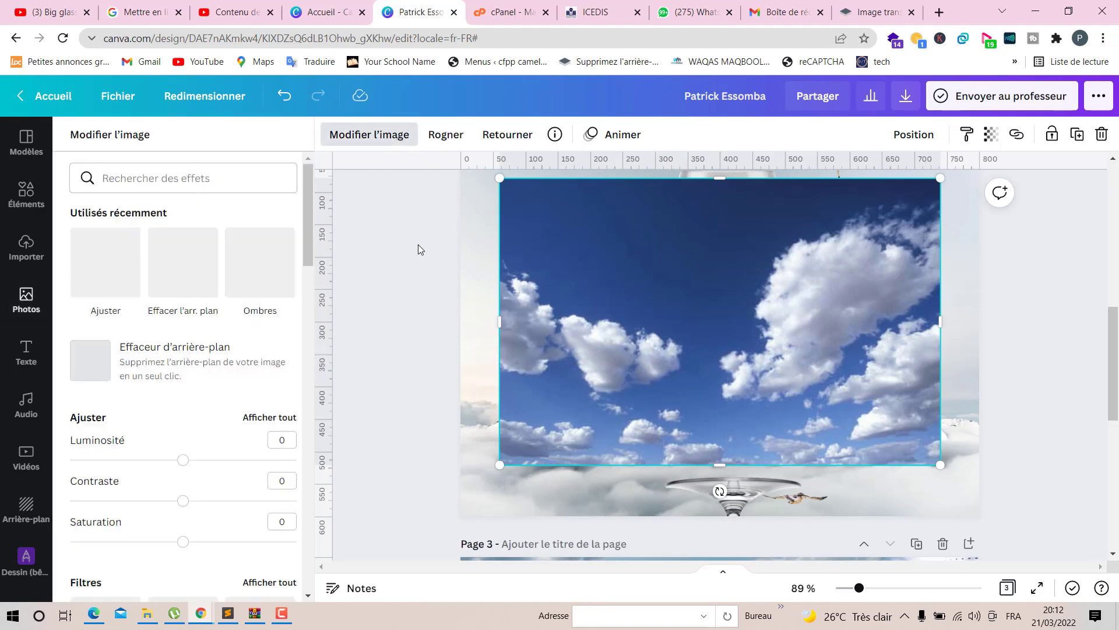
left_click(130, 363)
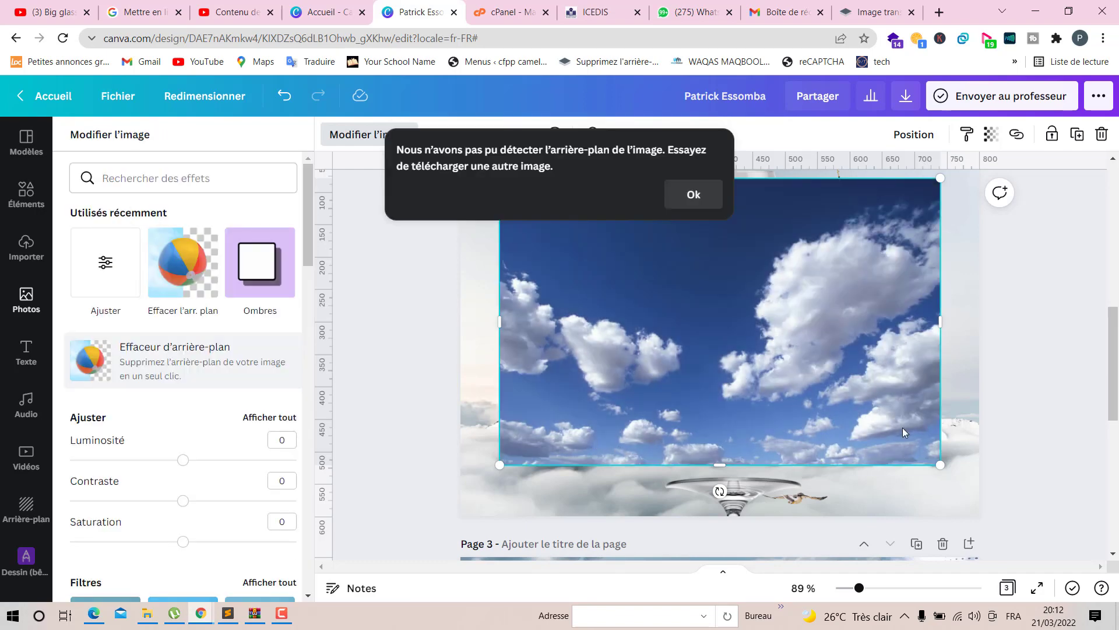
left_click(692, 194)
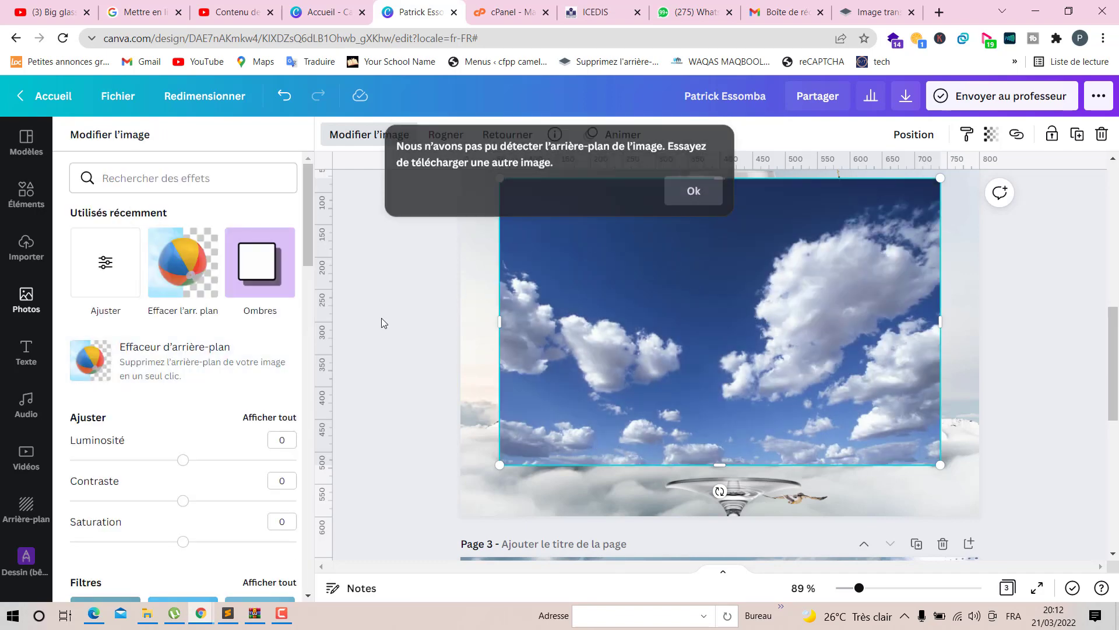
left_click(212, 352)
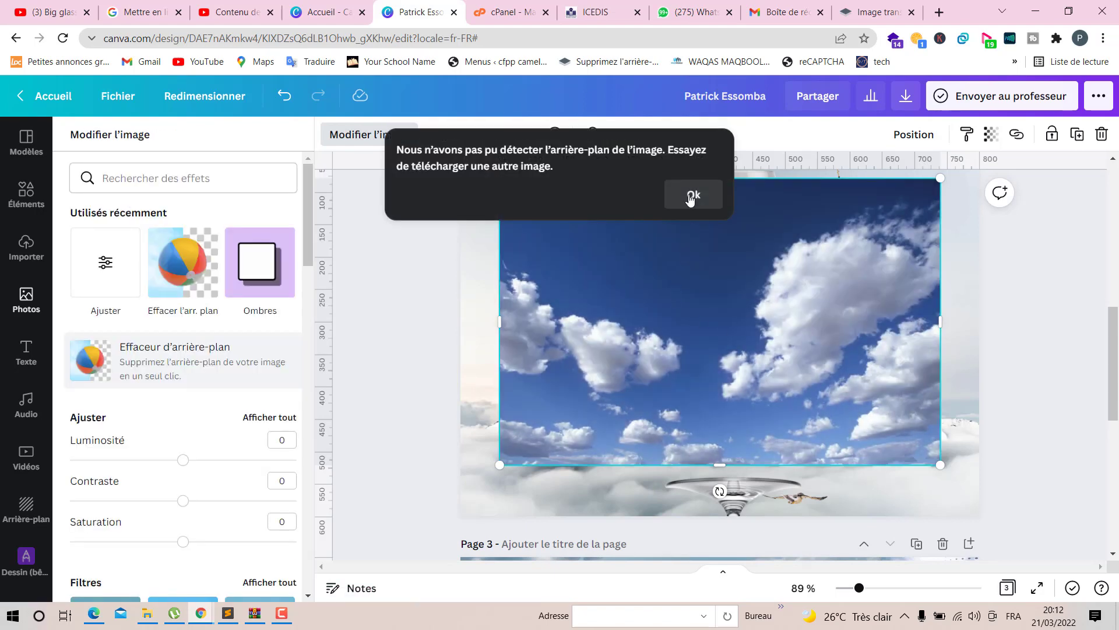
left_click(691, 197)
left_click(196, 357)
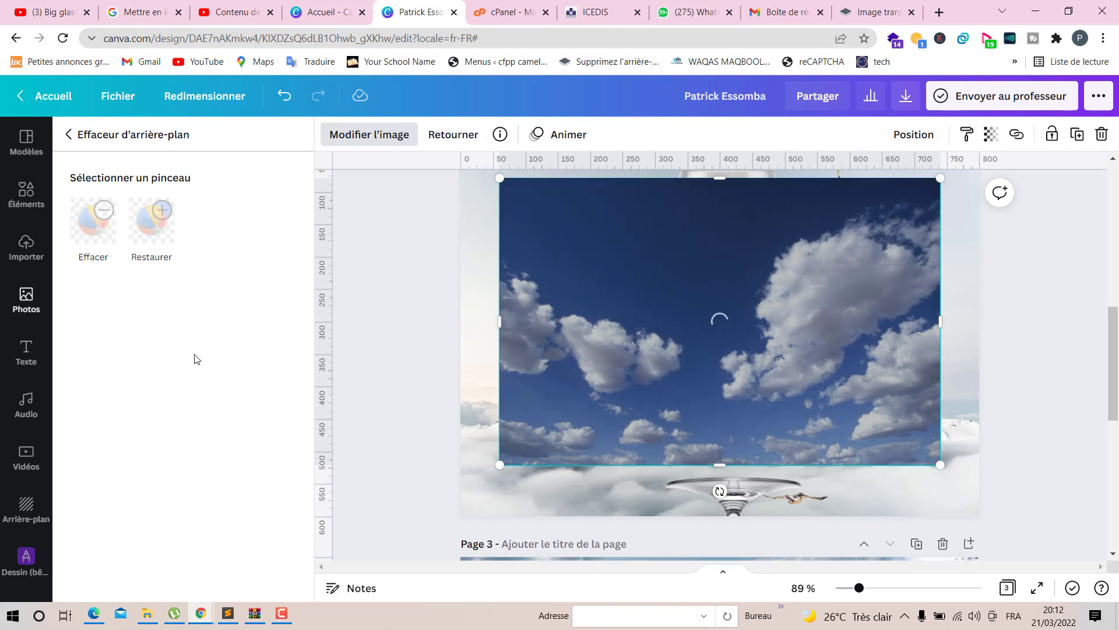
key("Delete")
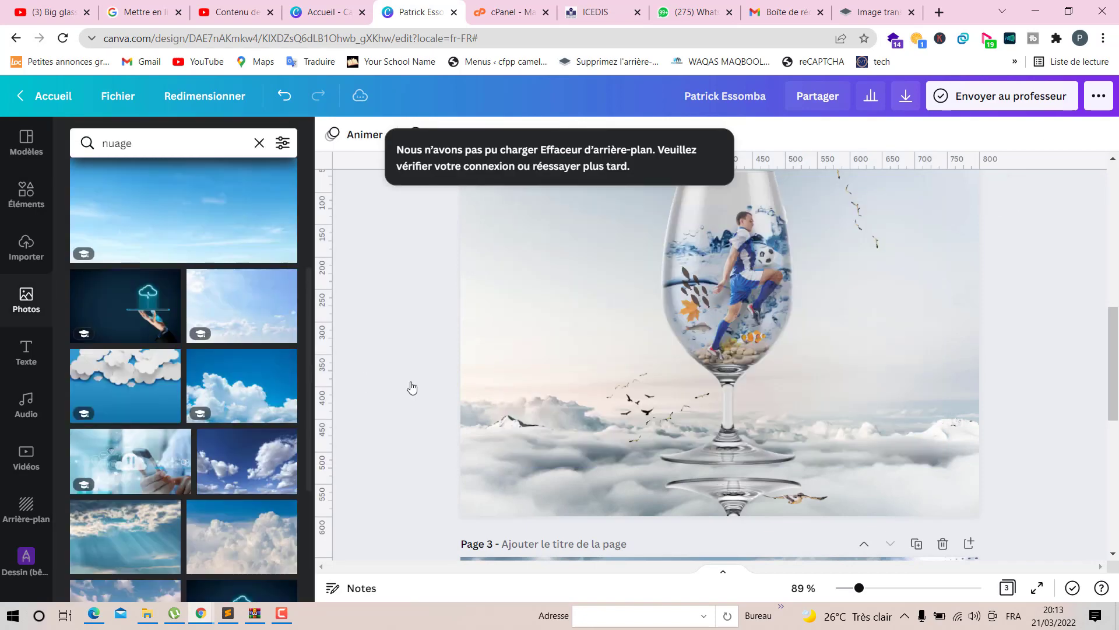
- Search the elements for nuage and add a white cloud graphic to the page
scroll(212, 423, "down", 1)
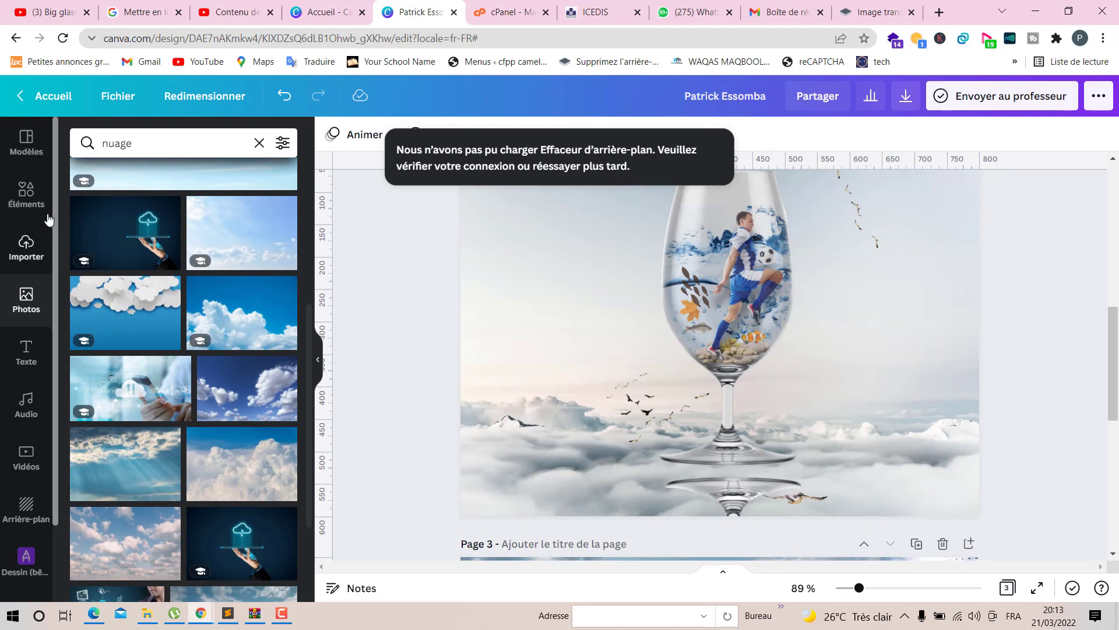
left_click(35, 199)
left_click(257, 146)
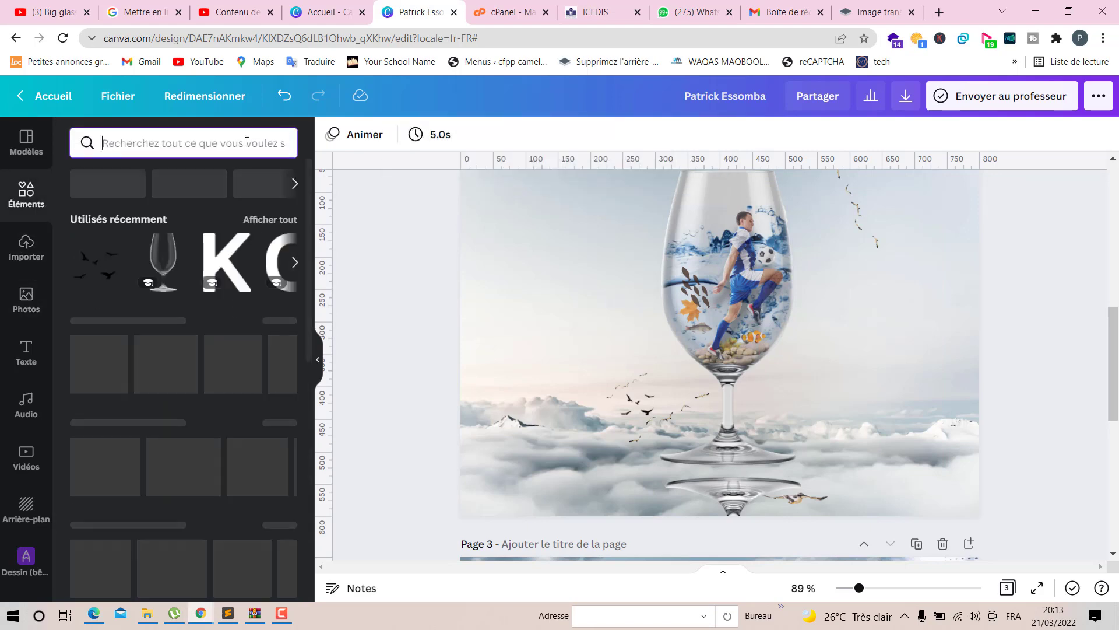
type("nuage")
key("Return")
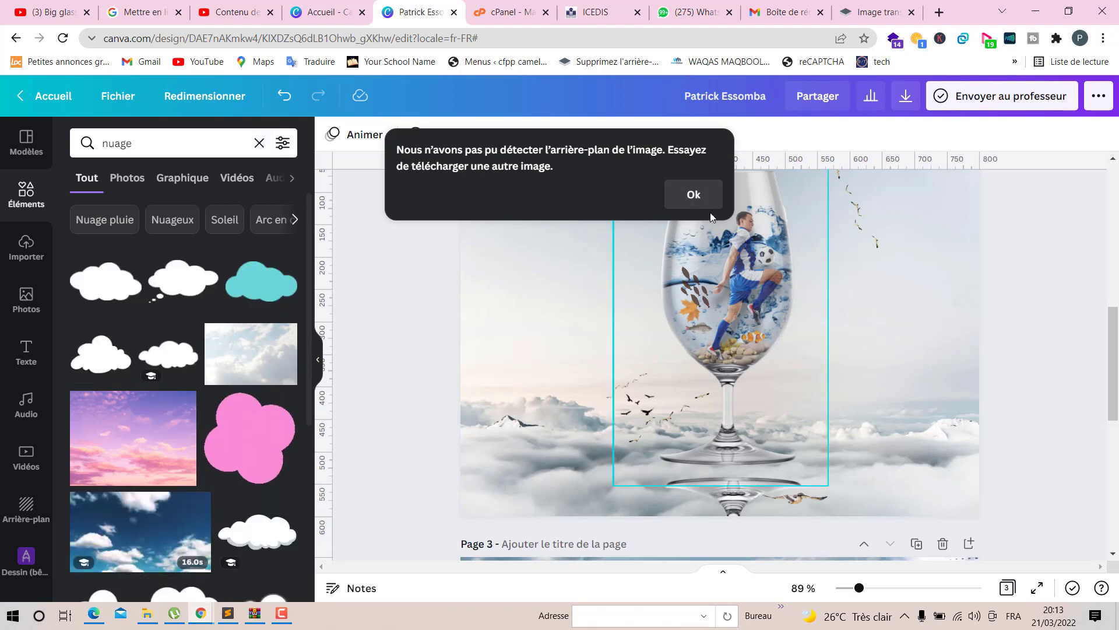
left_click(693, 197)
scroll(236, 367, "down", 4)
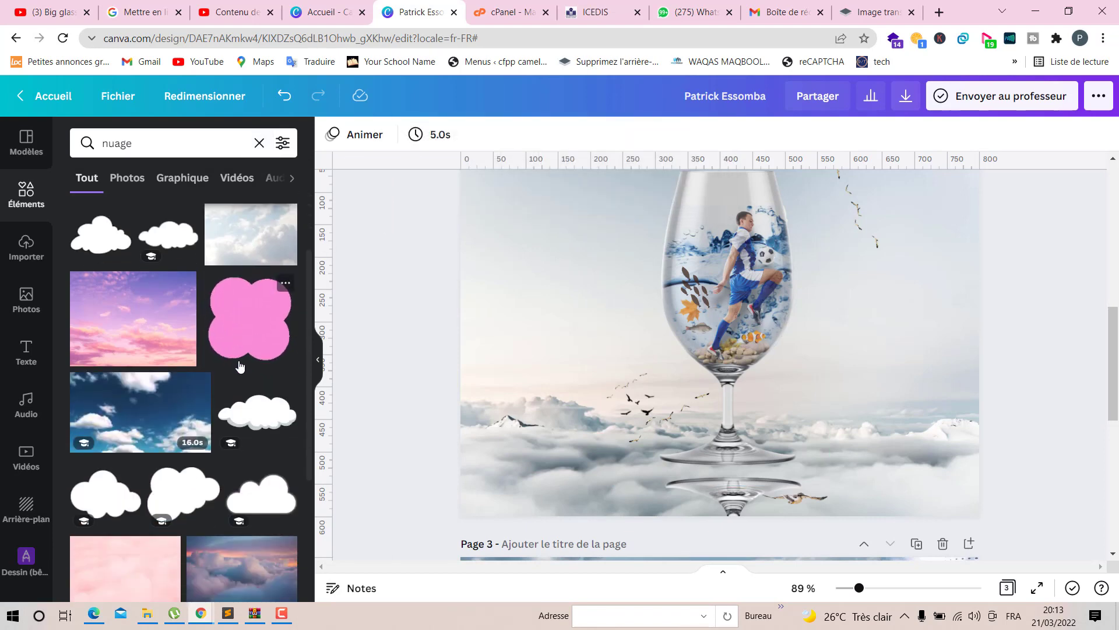
scroll(236, 367, "down", 1)
left_click(260, 319)
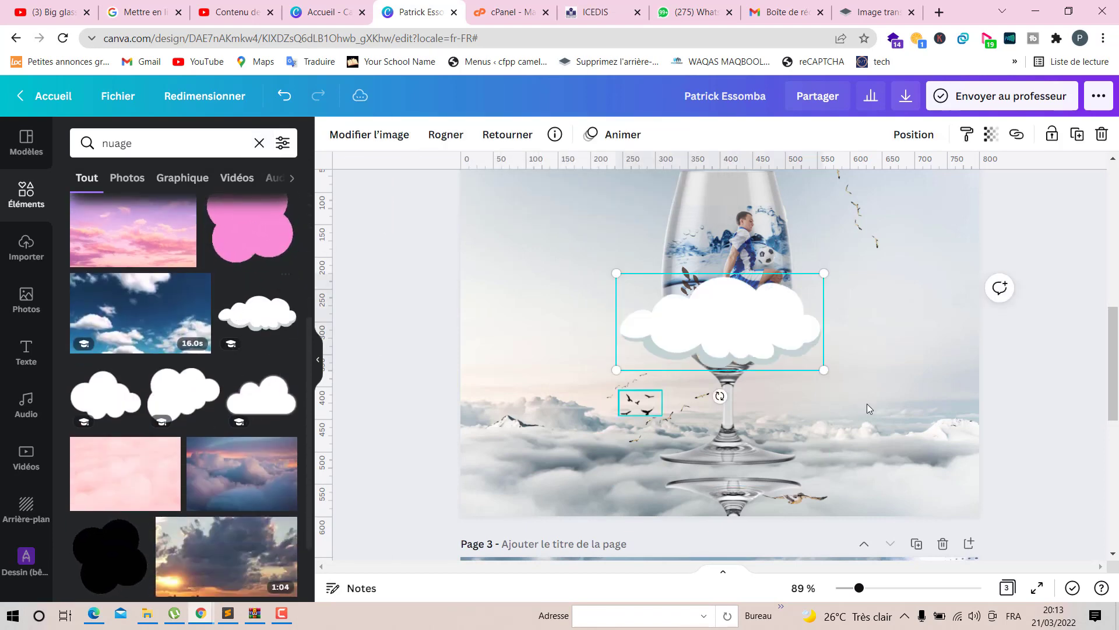
- Shrink the white cloud graphic and move it to the sky left of the glass rim
left_click_drag(823, 370, 724, 332)
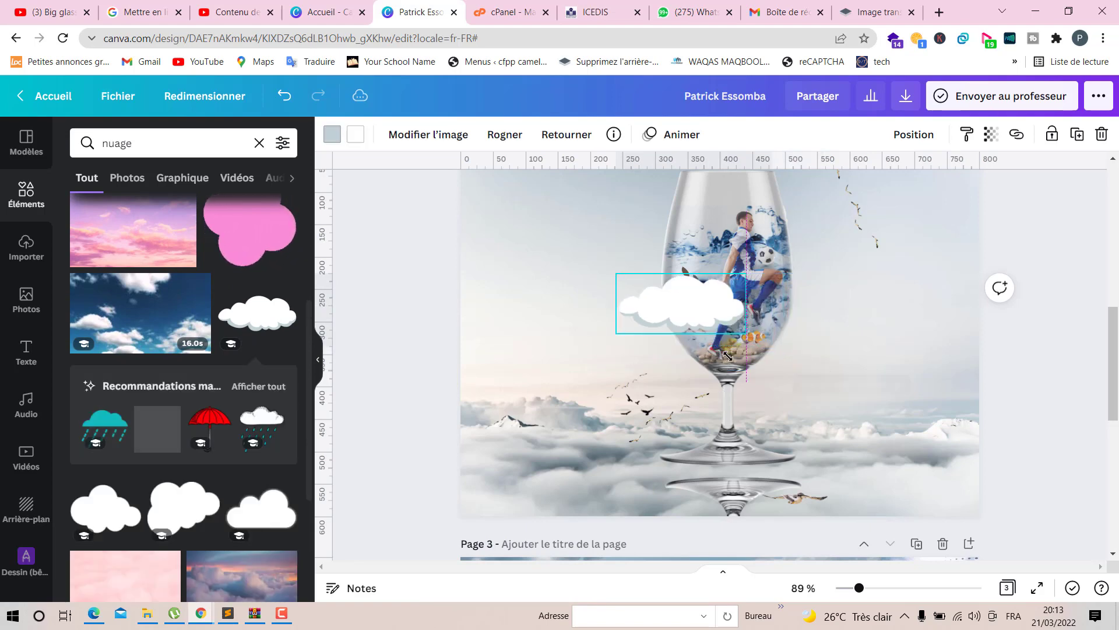
left_click_drag(654, 305, 630, 204)
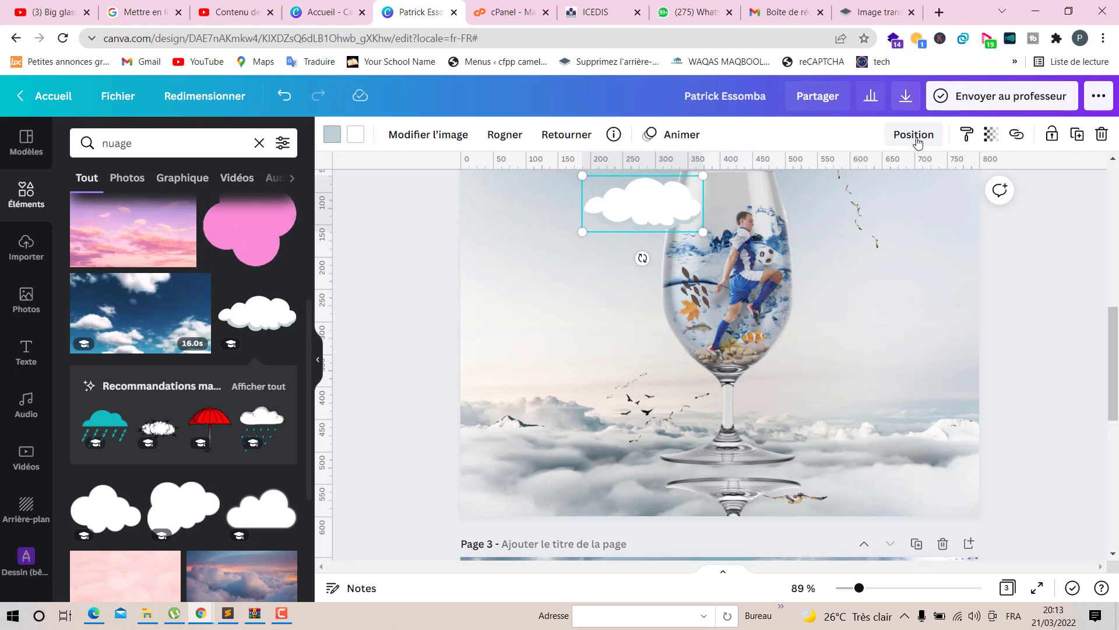
left_click(915, 136)
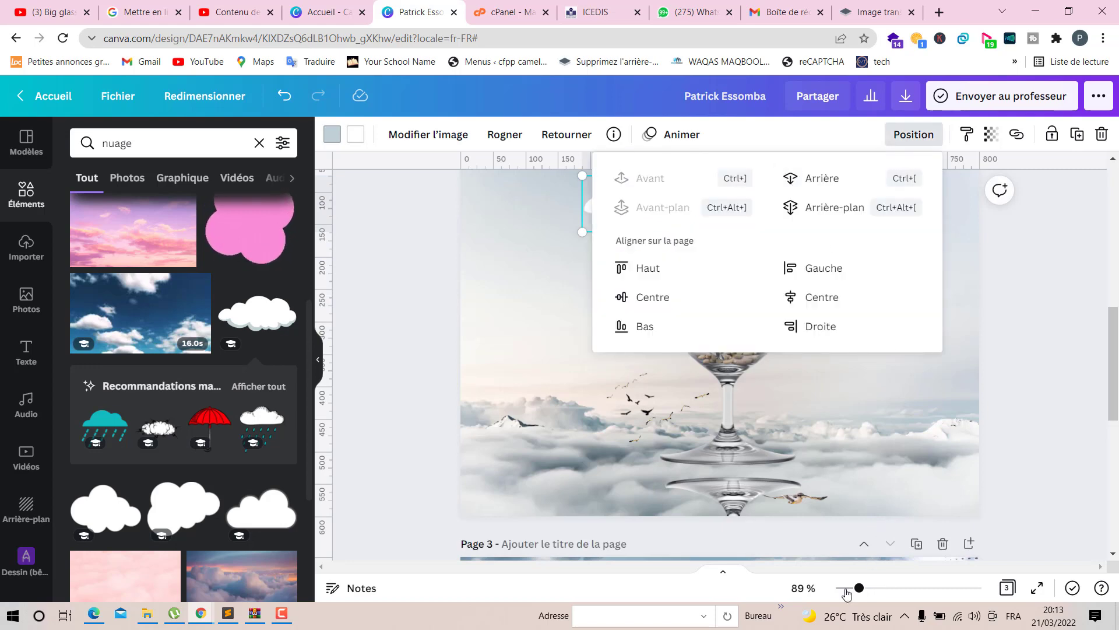
left_click(1027, 398)
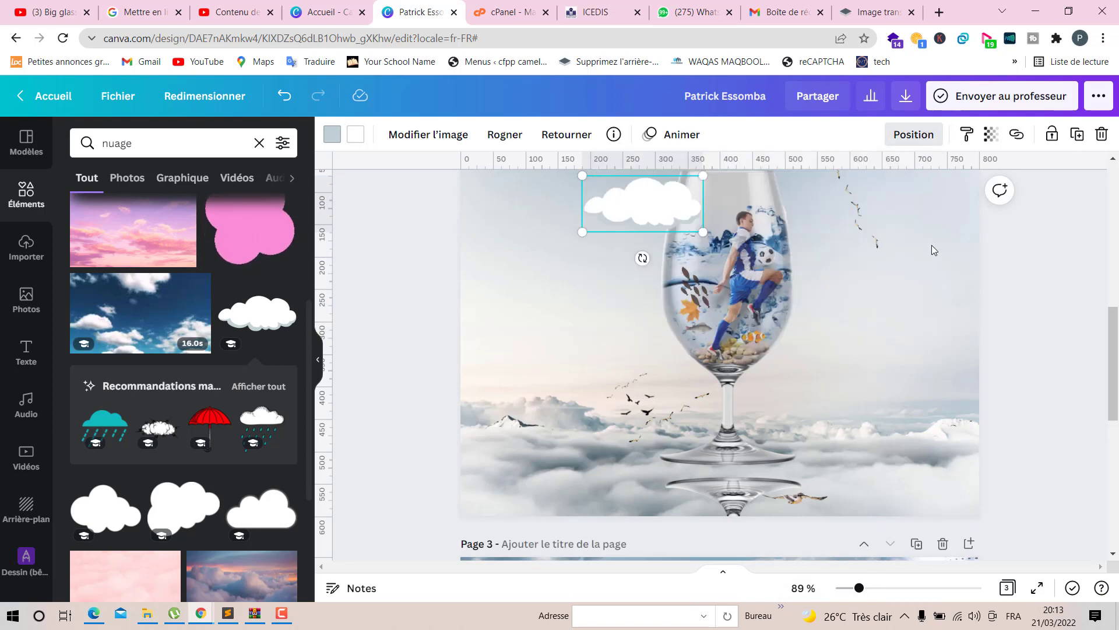
left_click(916, 133)
left_click(1048, 330)
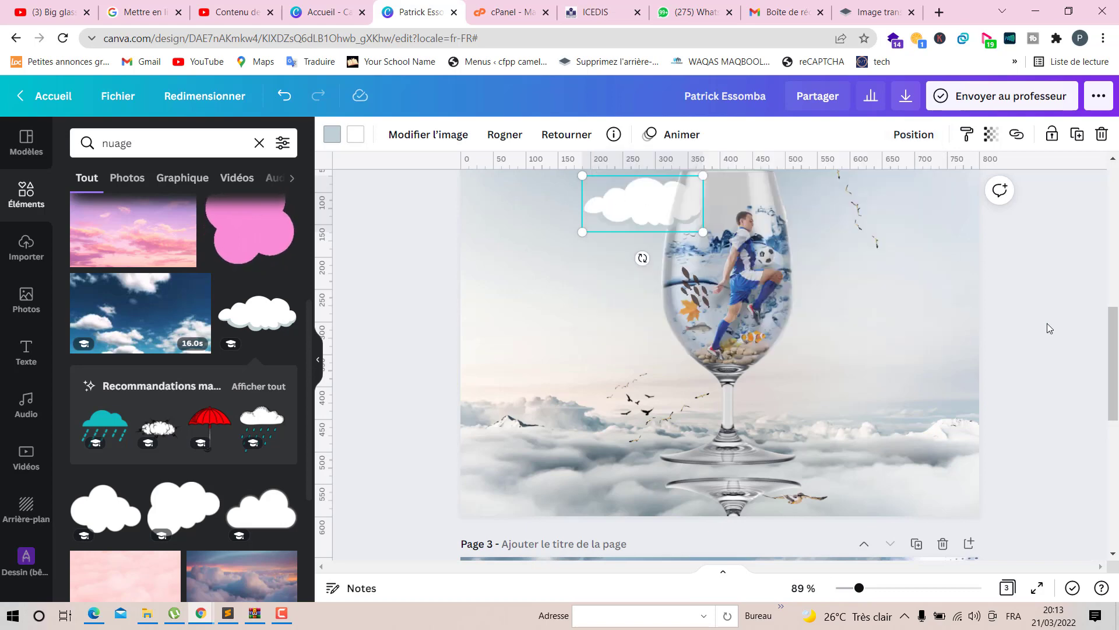
left_click(1048, 327)
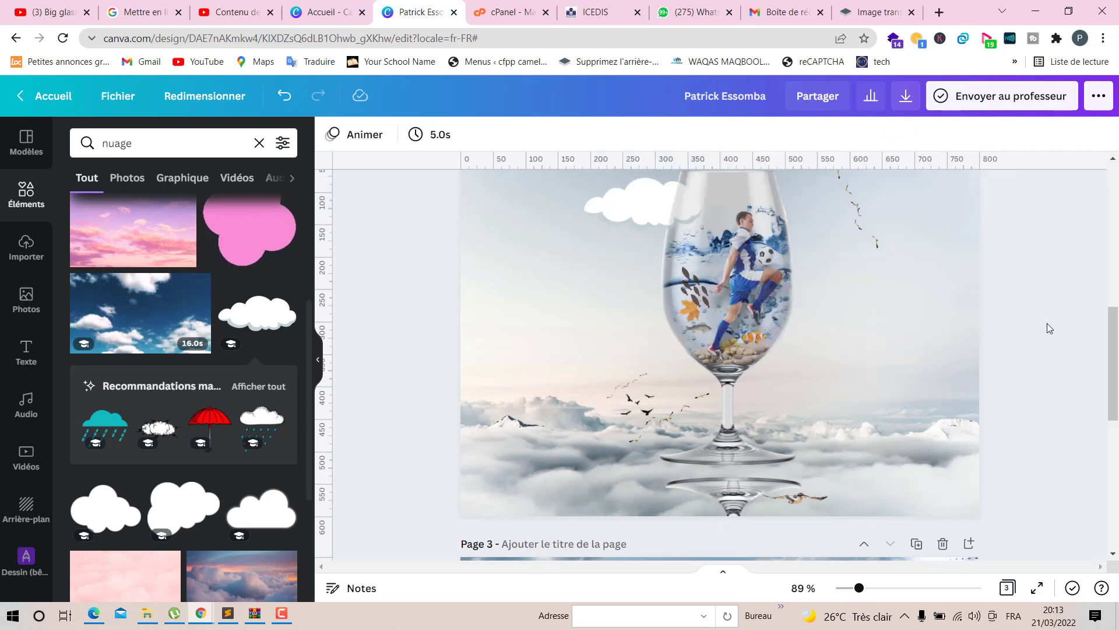
- Place a copy of the cloud in the upper-right sky beside the glass
left_click(597, 204)
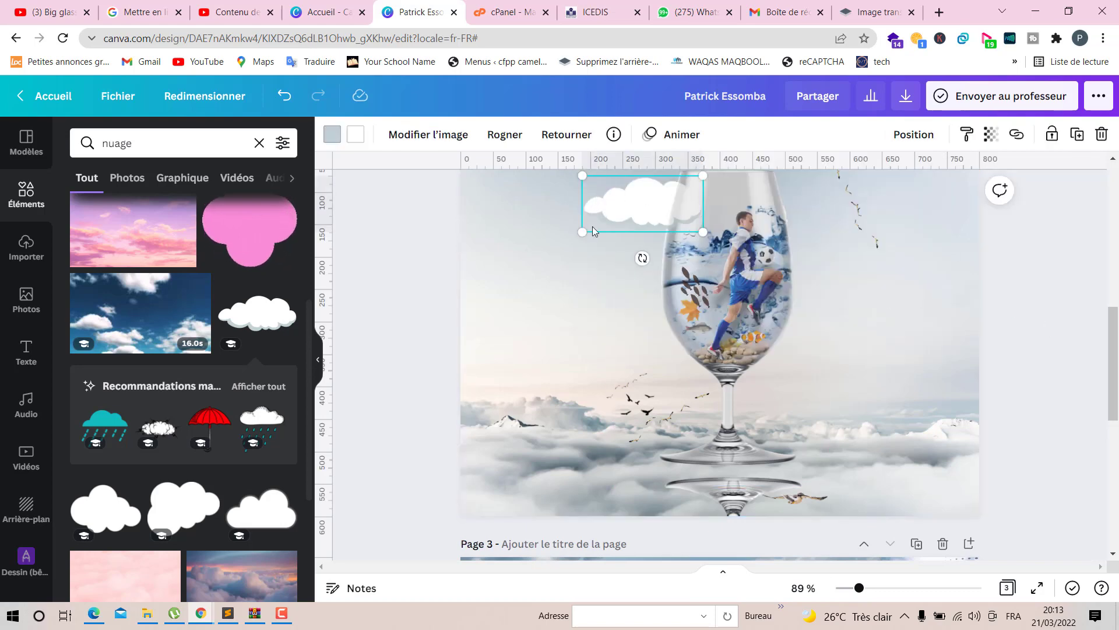
left_click_drag(592, 226, 899, 240)
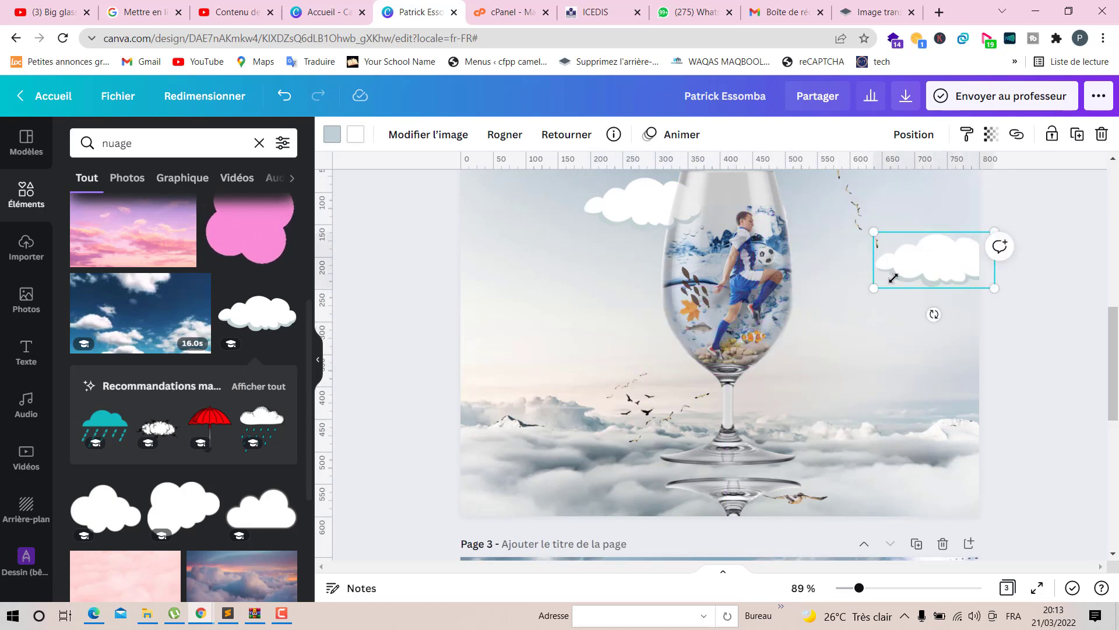
- Nudge the upper-right cloud copy slightly further up and to the right, then deselect it
left_click_drag(893, 278, 945, 252)
left_click(1056, 321)
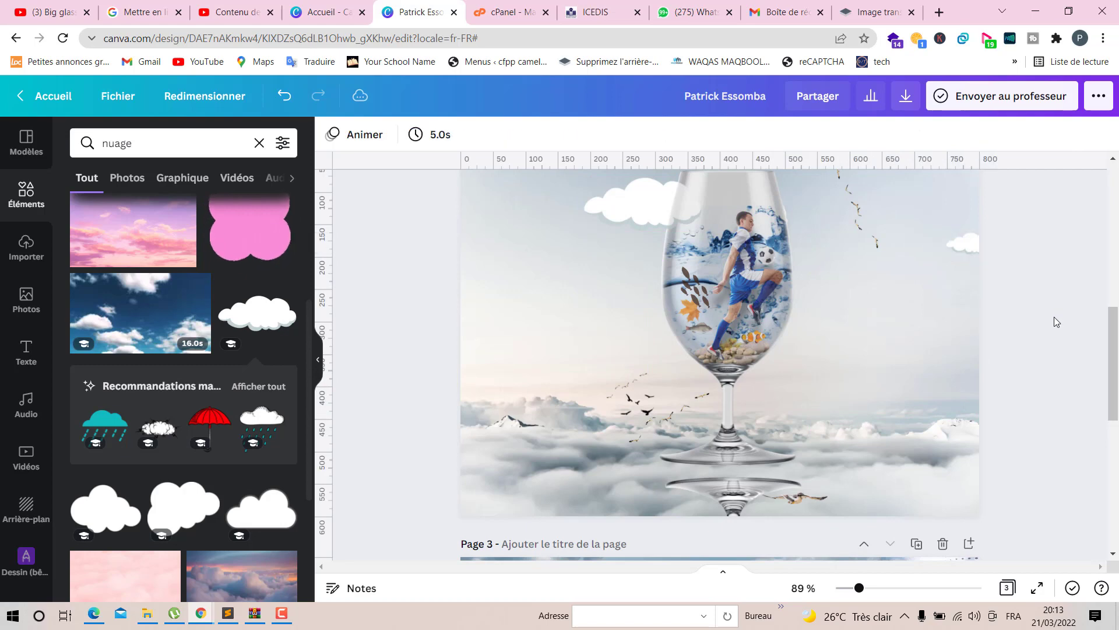
- Browse the nuage element results, add a fluffy white cloud graphic, and shrink it into the upper-left corner of the sky
scroll(450, 425, "up", 2)
scroll(164, 444, "down", 3)
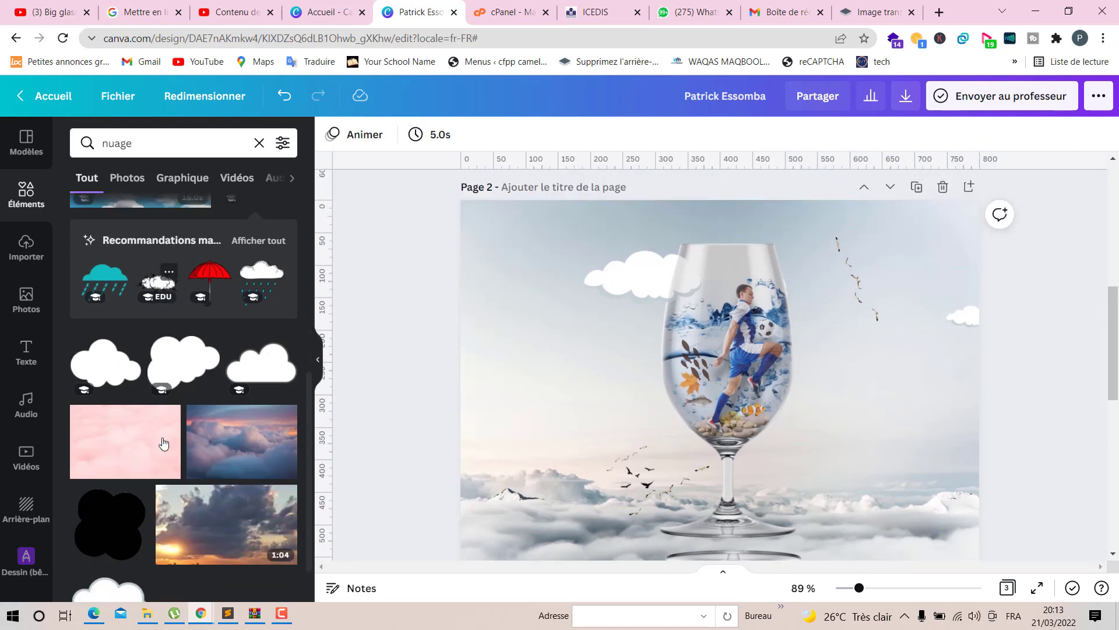
scroll(164, 444, "down", 3)
scroll(169, 450, "down", 2)
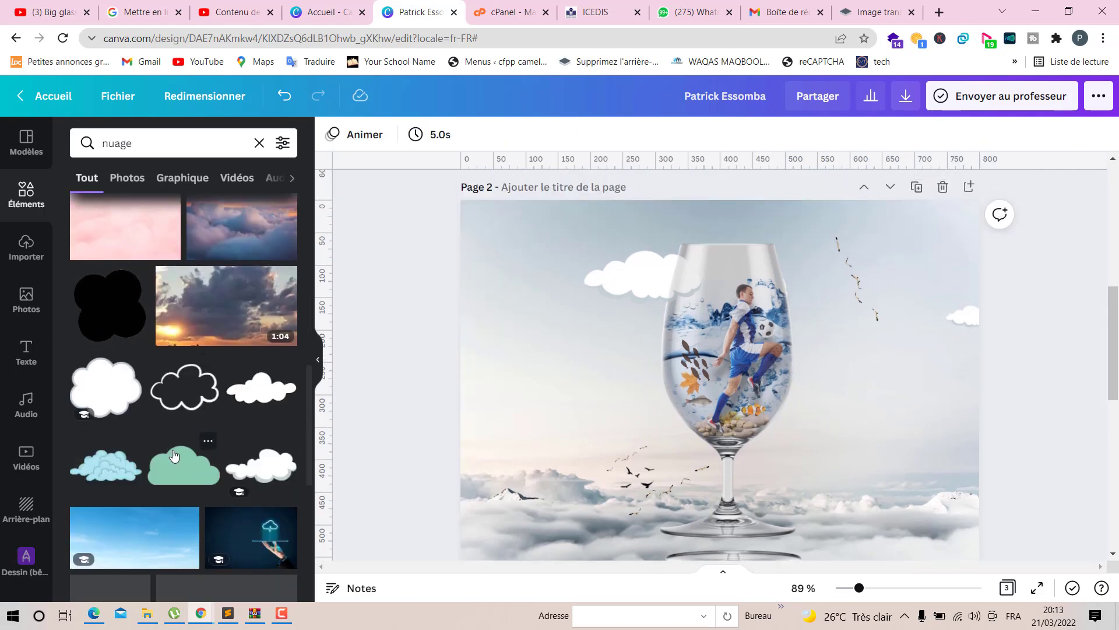
scroll(174, 455, "down", 2)
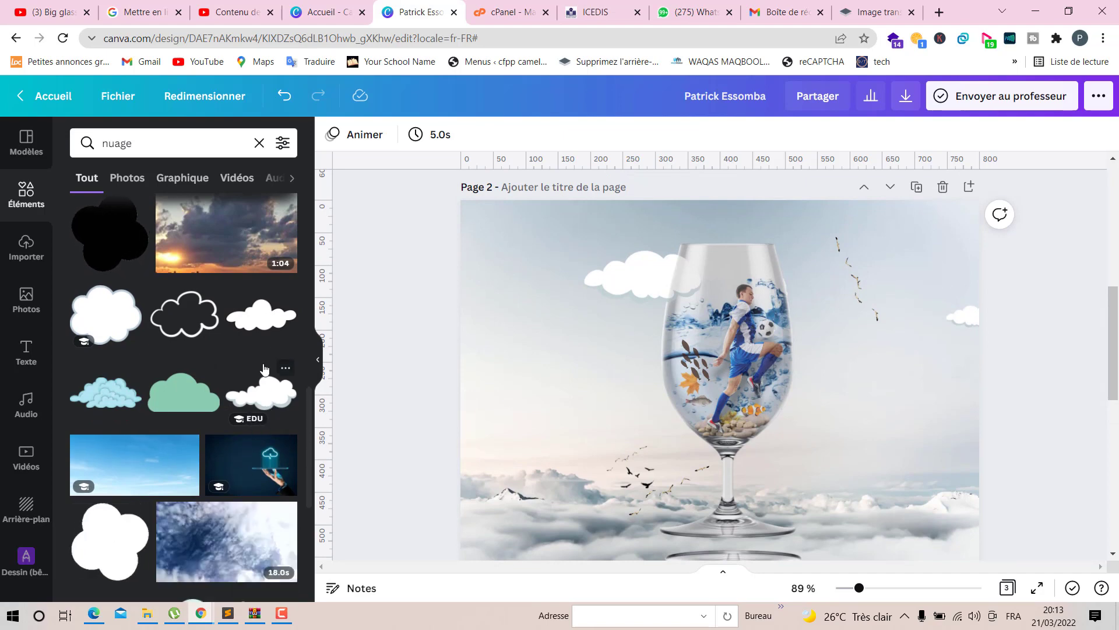
scroll(245, 373, "down", 2)
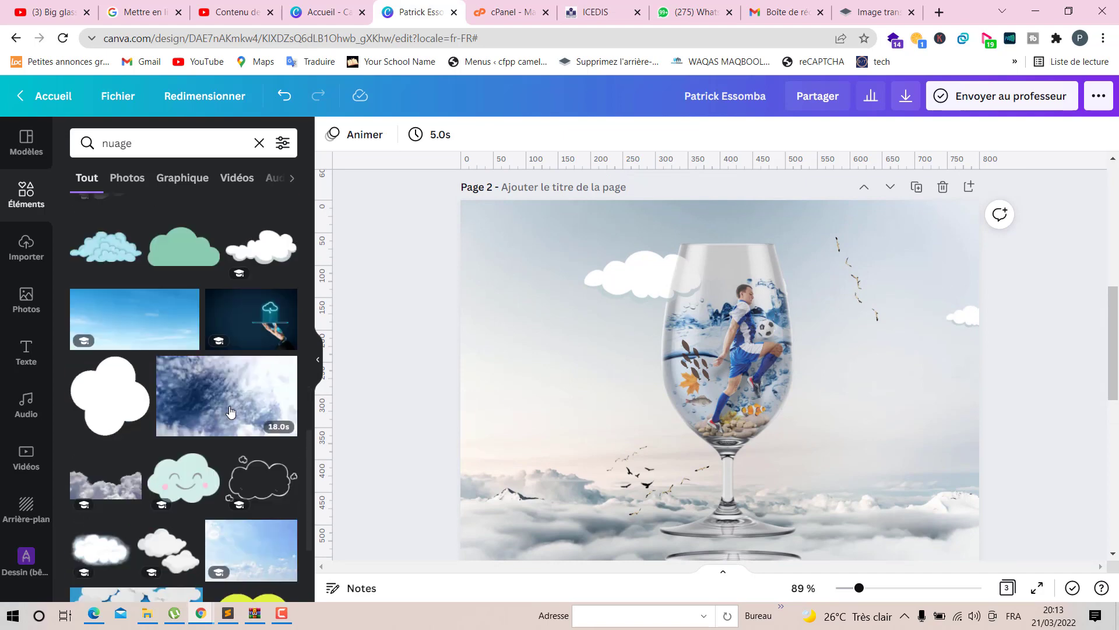
left_click(107, 554)
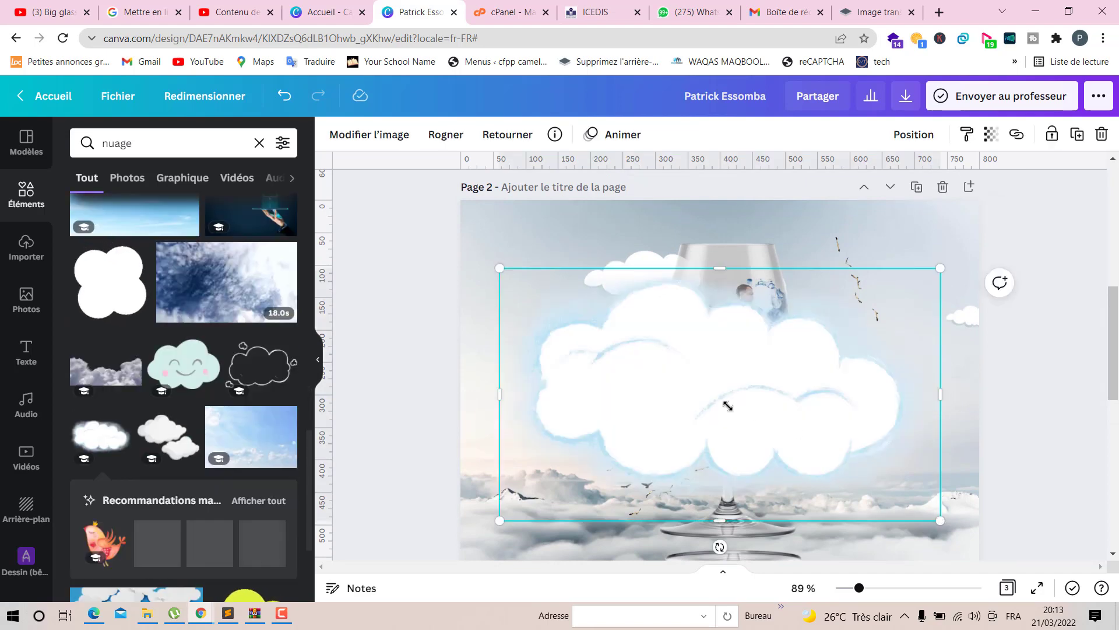
left_click_drag(727, 406, 472, 219)
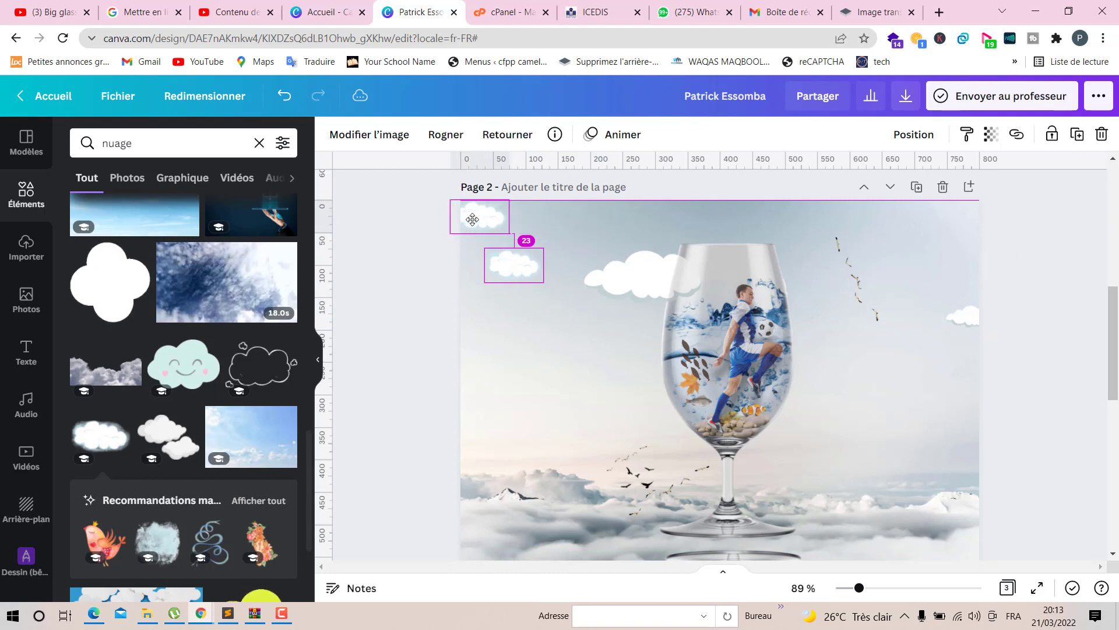
left_click_drag(506, 298, 506, 298)
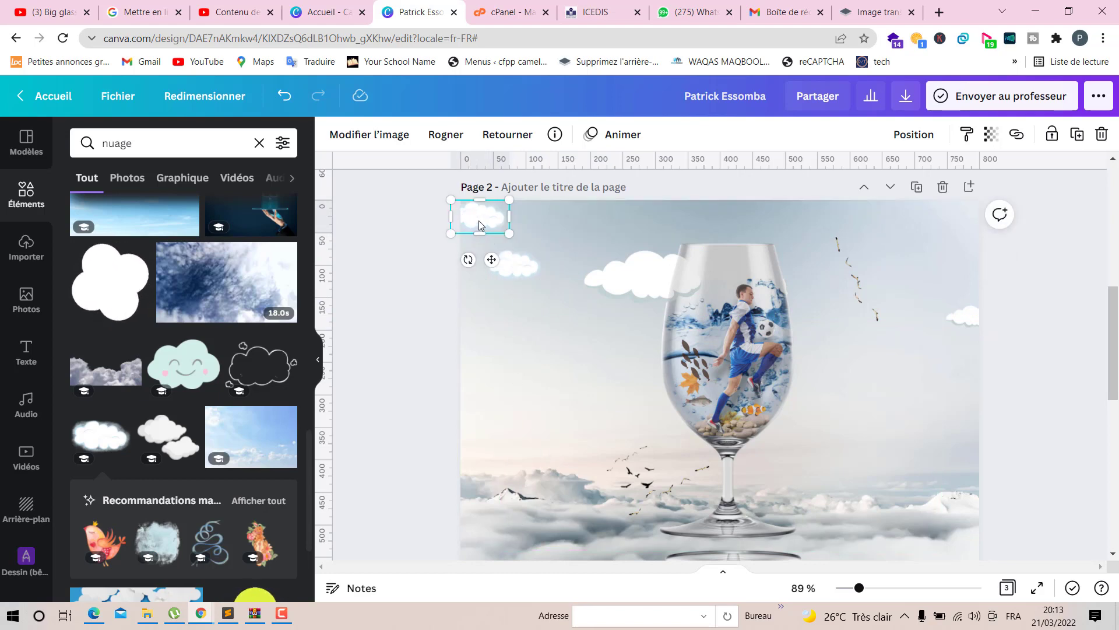
- Scatter small fluffy cloud copies around the sky: lower right, upper right, and left of the glass
left_click_drag(479, 225, 914, 450)
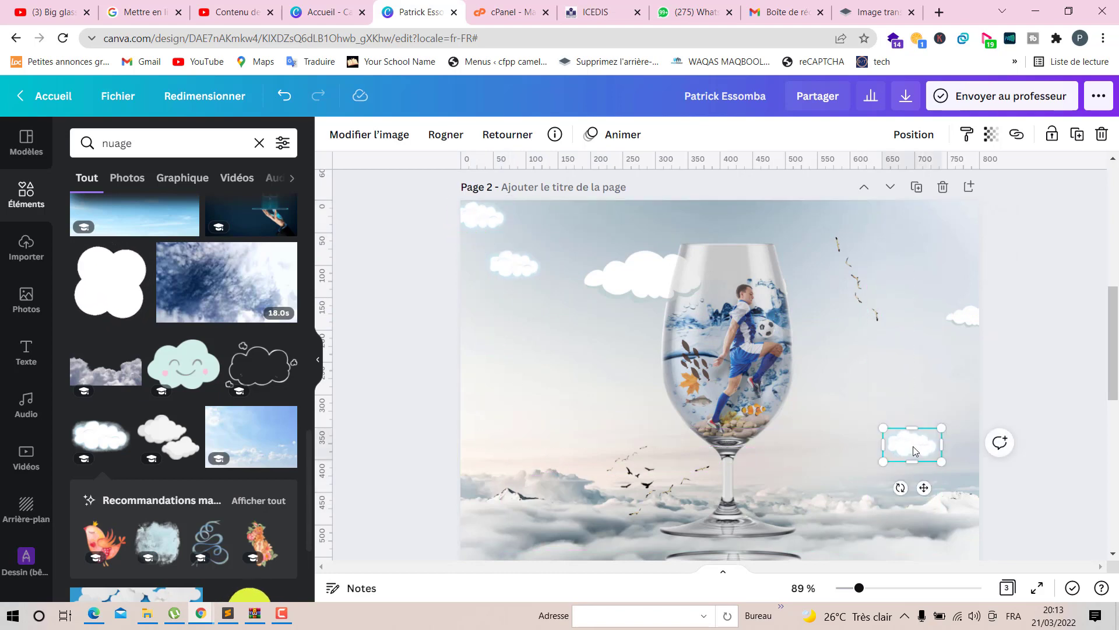
left_click_drag(918, 319, 901, 234)
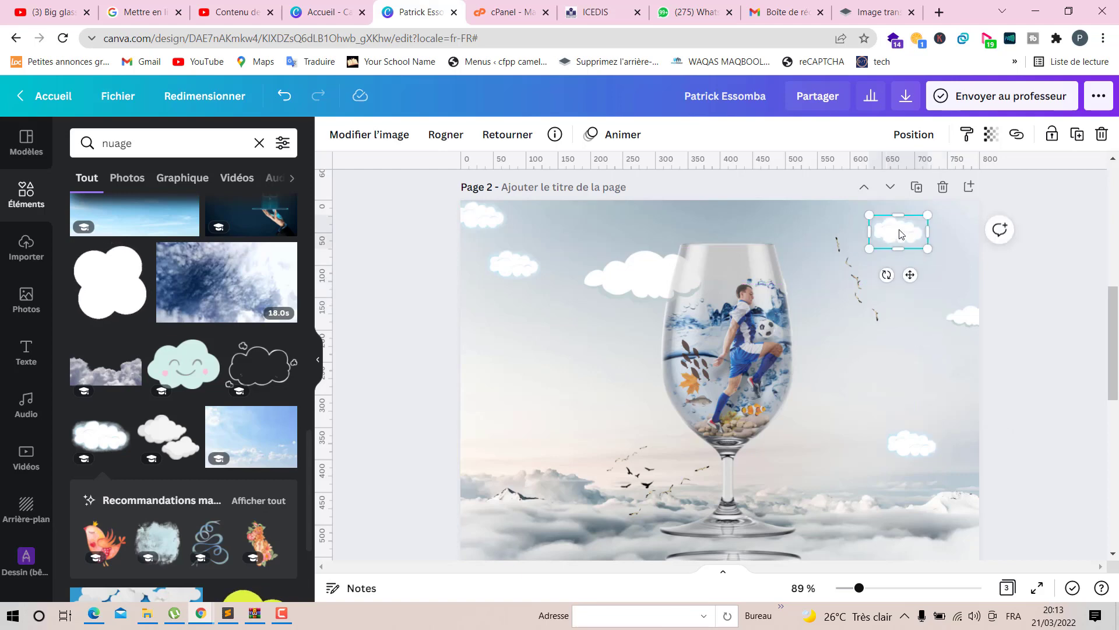
left_click_drag(619, 291, 527, 345)
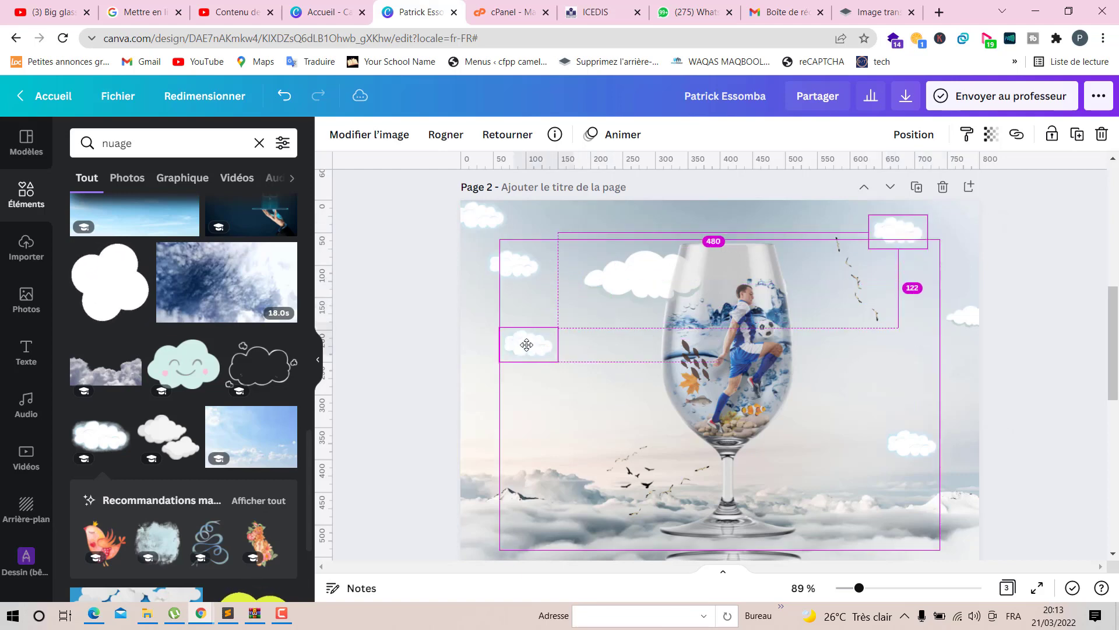
left_click_drag(592, 381, 592, 382)
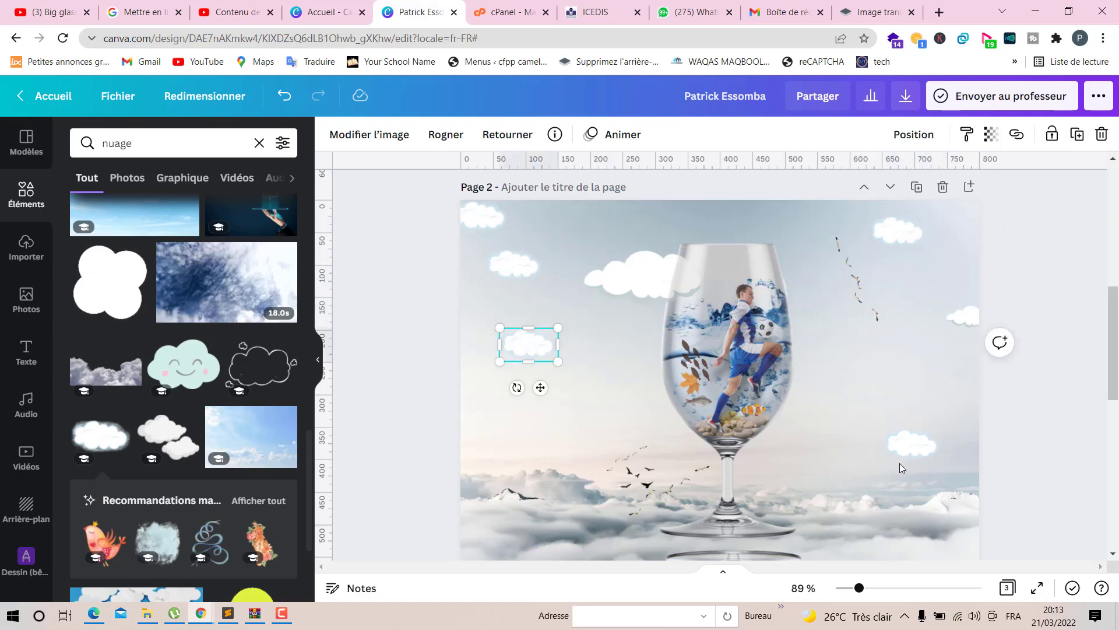
left_click(1071, 440)
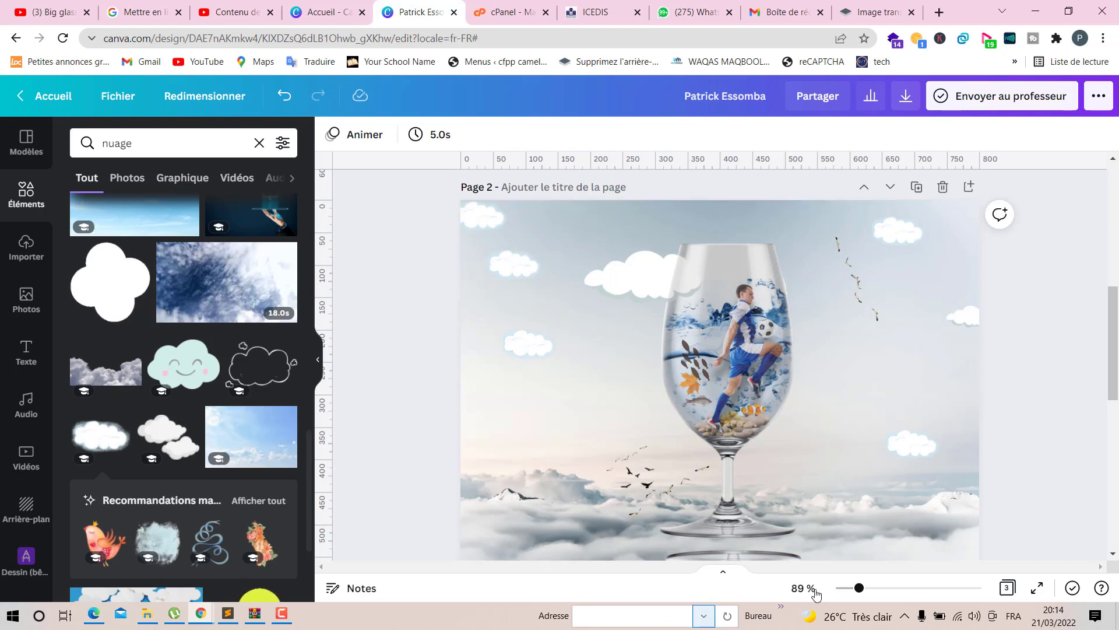
- Scroll down through the pages to review the finished reference composite on page 3
scroll(435, 504, "up", 4)
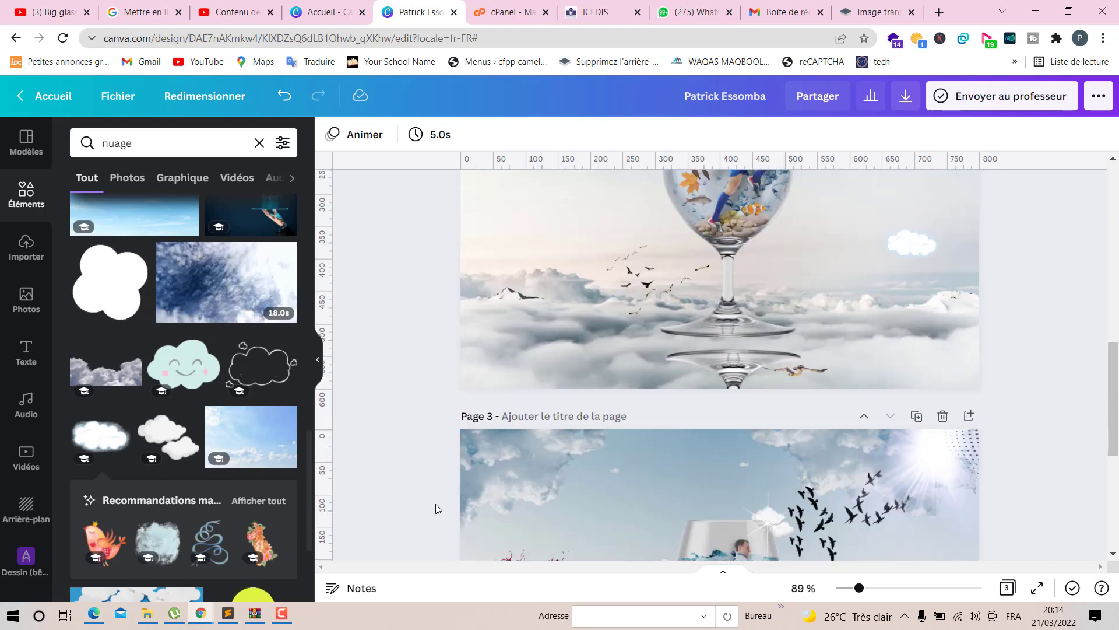
scroll(436, 504, "down", 5)
scroll(435, 503, "down", 5)
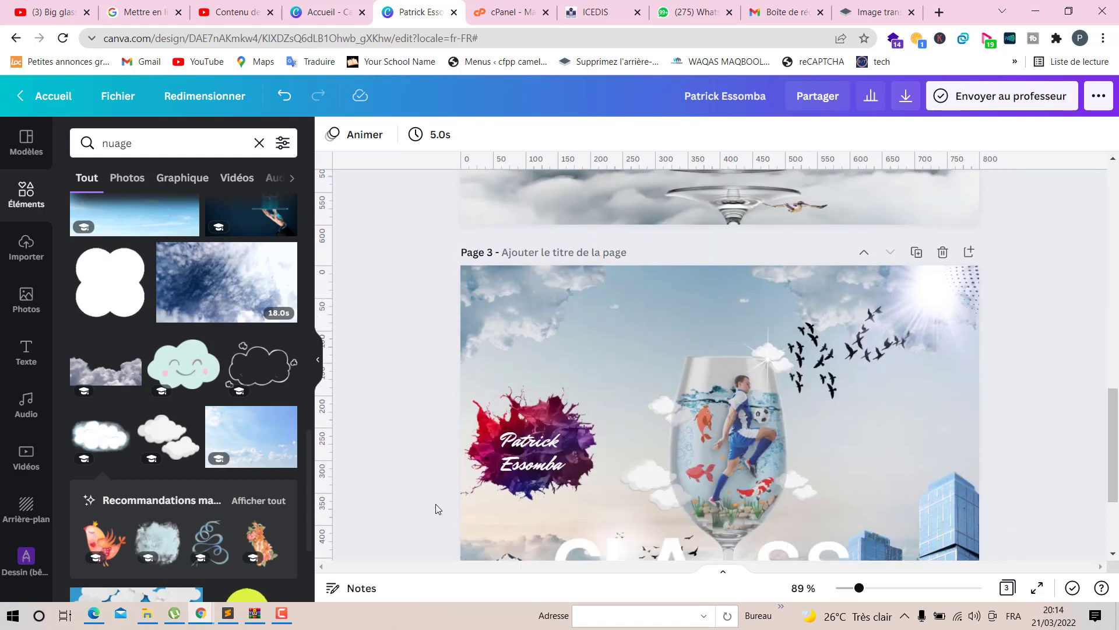
scroll(435, 503, "down", 2)
scroll(435, 504, "down", 1)
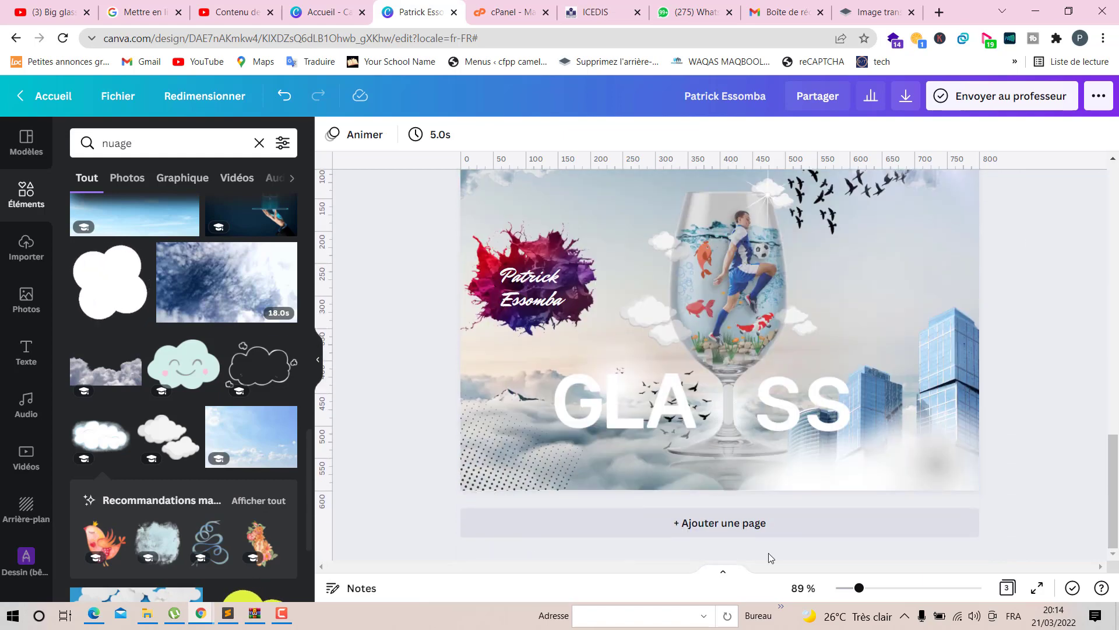
scroll(122, 309, "up", 3)
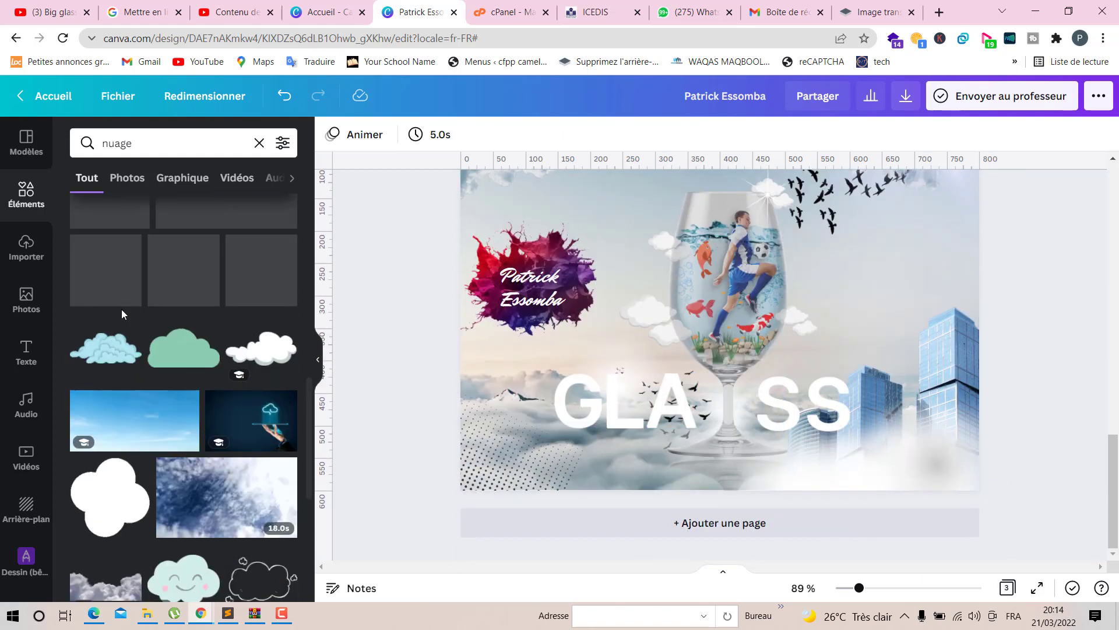
- Search the photos for bulding
left_click(38, 317)
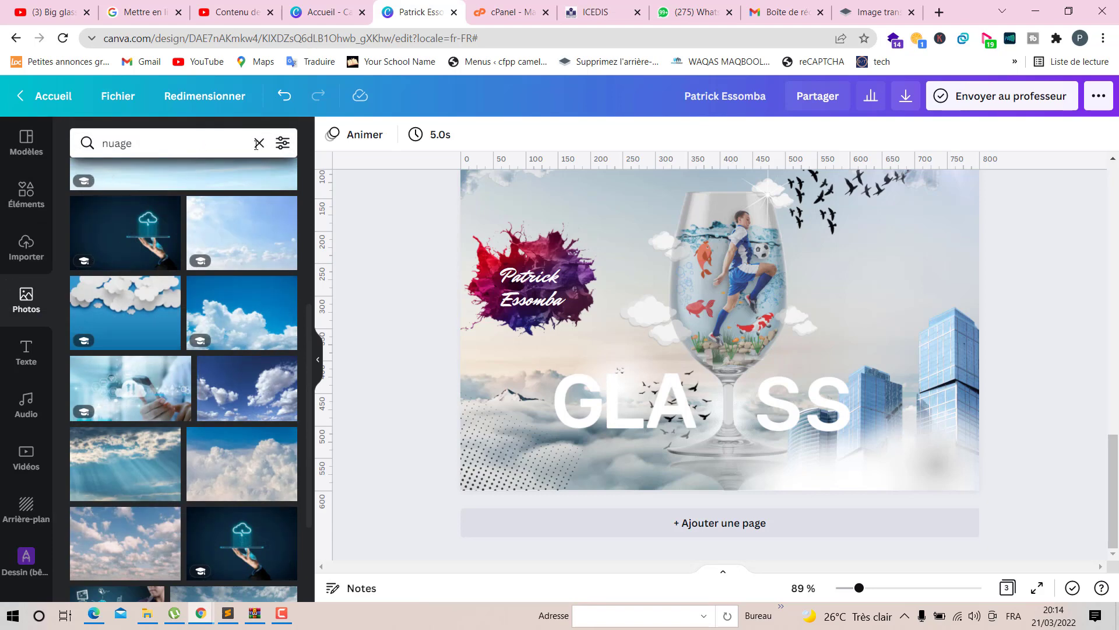
left_click(259, 144)
type("bu")
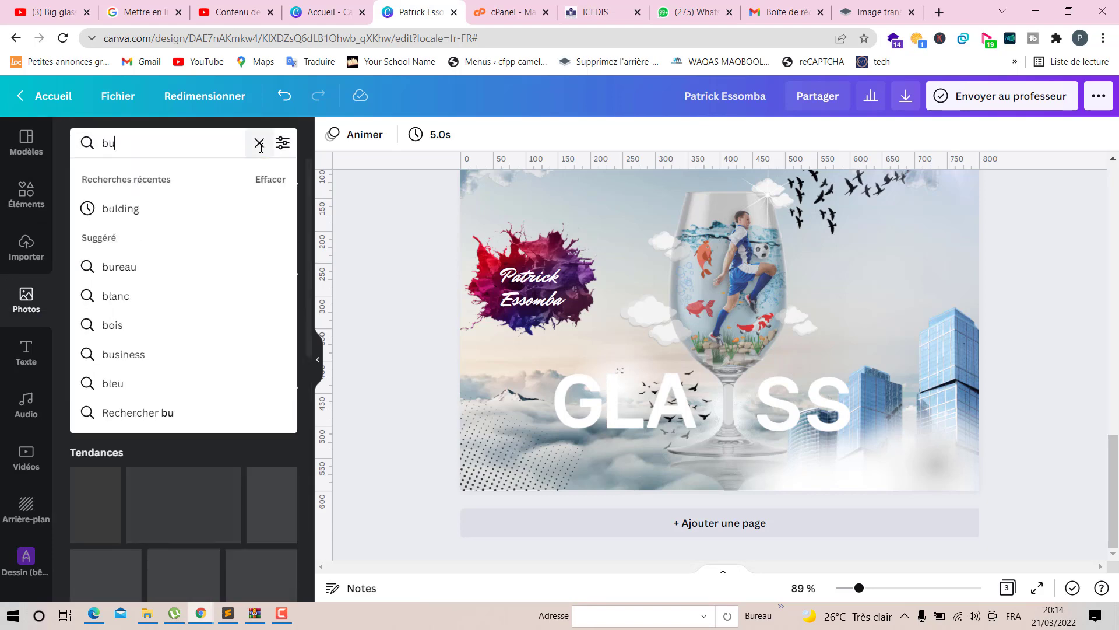
type("lding")
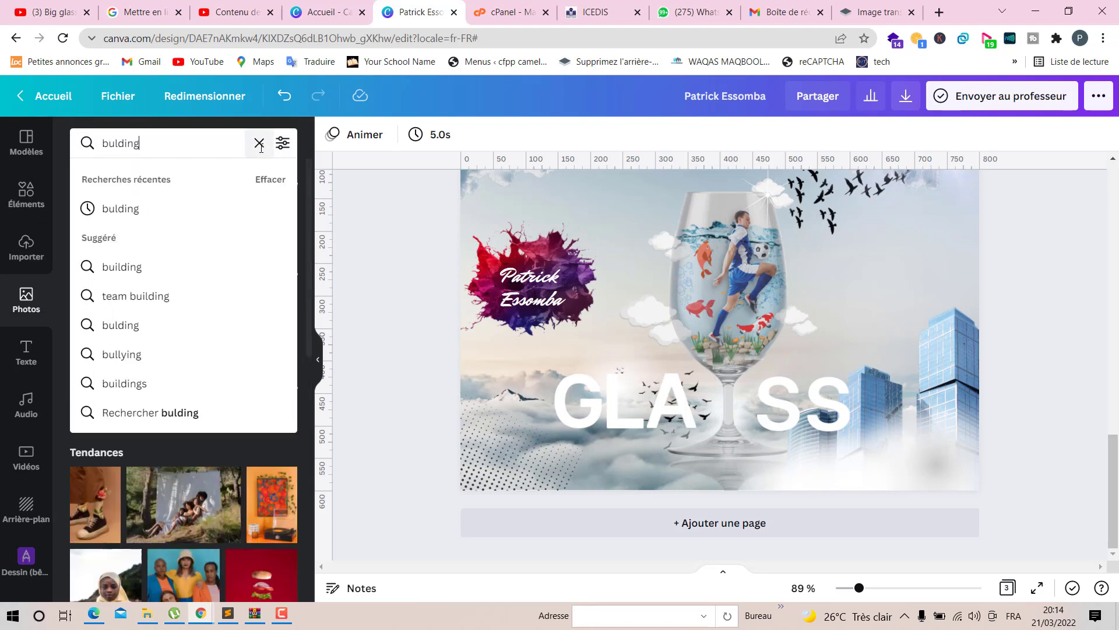
key("Return")
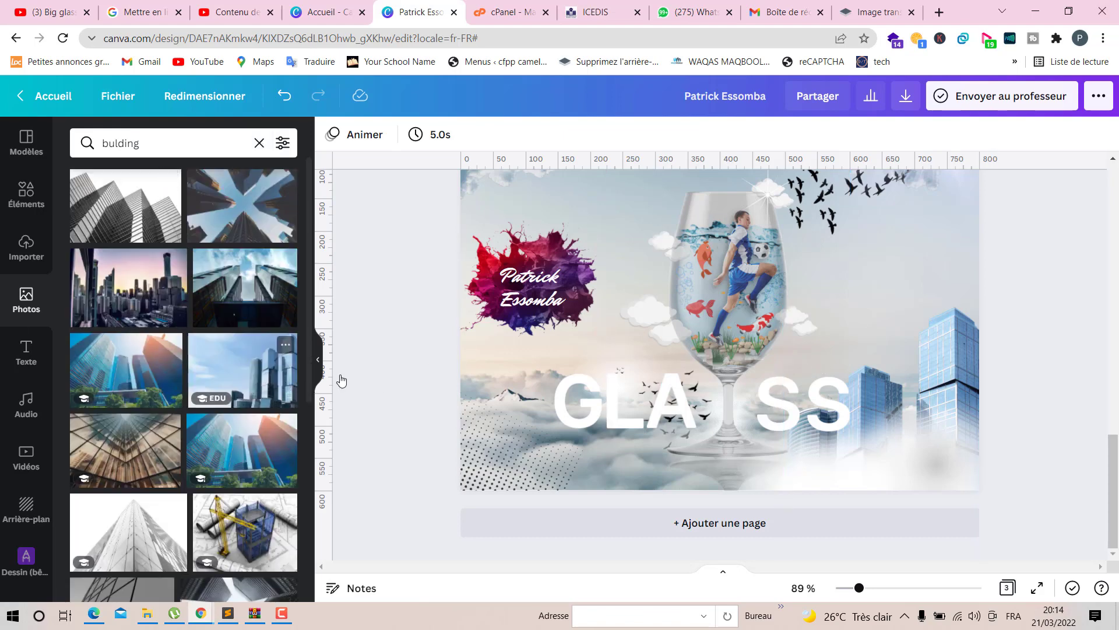
- Add the photo of glass skyscrapers against the sky and move it onto page 2
scroll(634, 358, "up", 10)
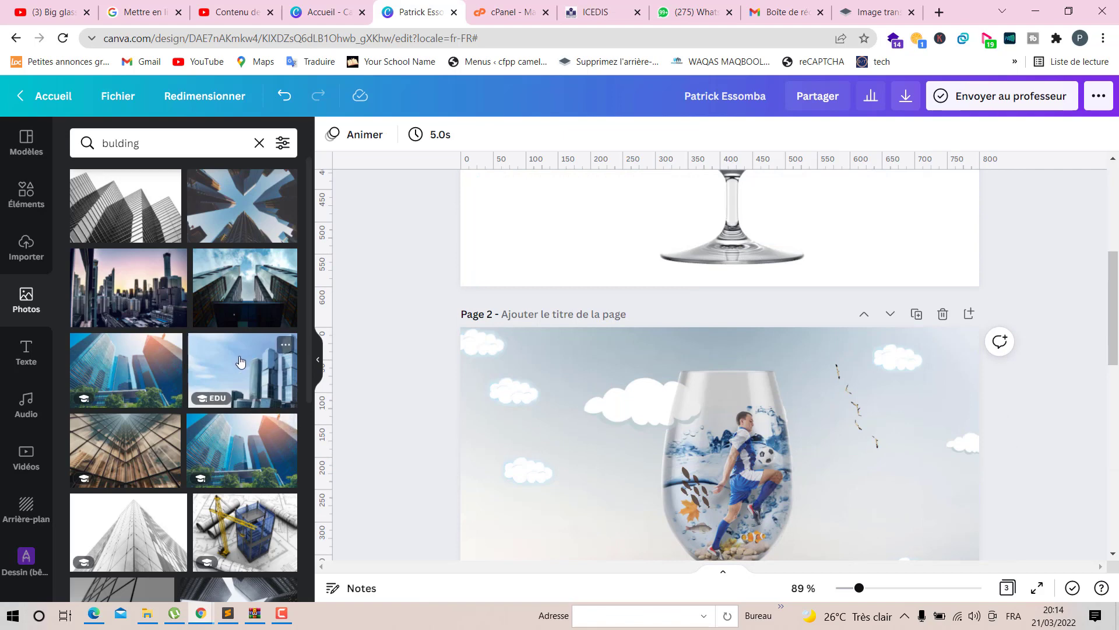
left_click(240, 361)
left_click_drag(813, 223, 814, 194)
scroll(952, 392, "up", 5)
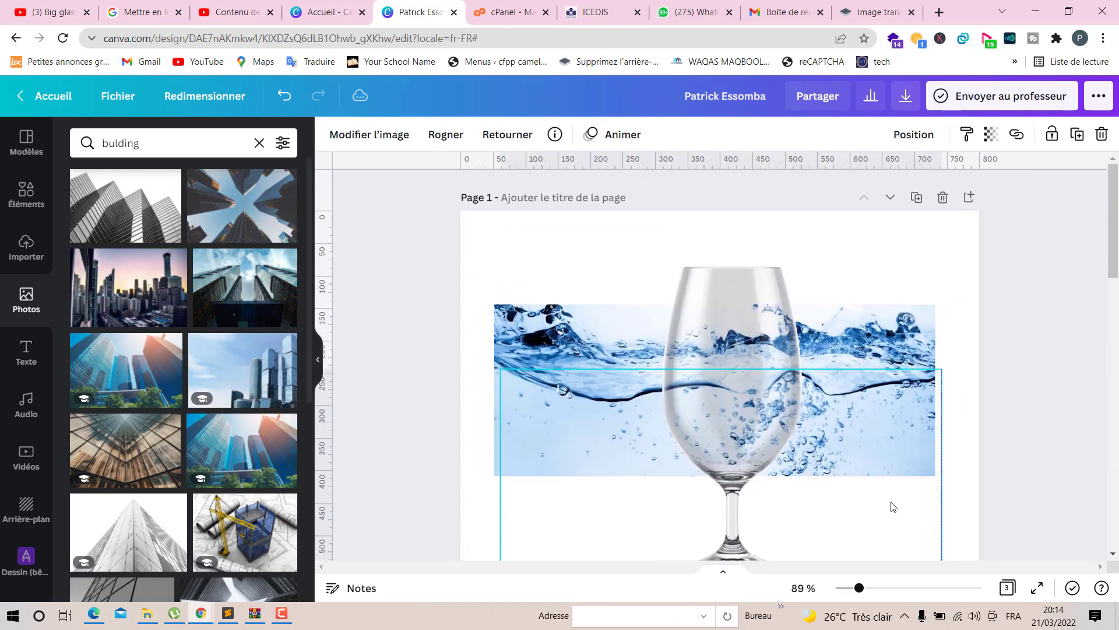
scroll(908, 441, "down", 5)
scroll(905, 410, "up", 2)
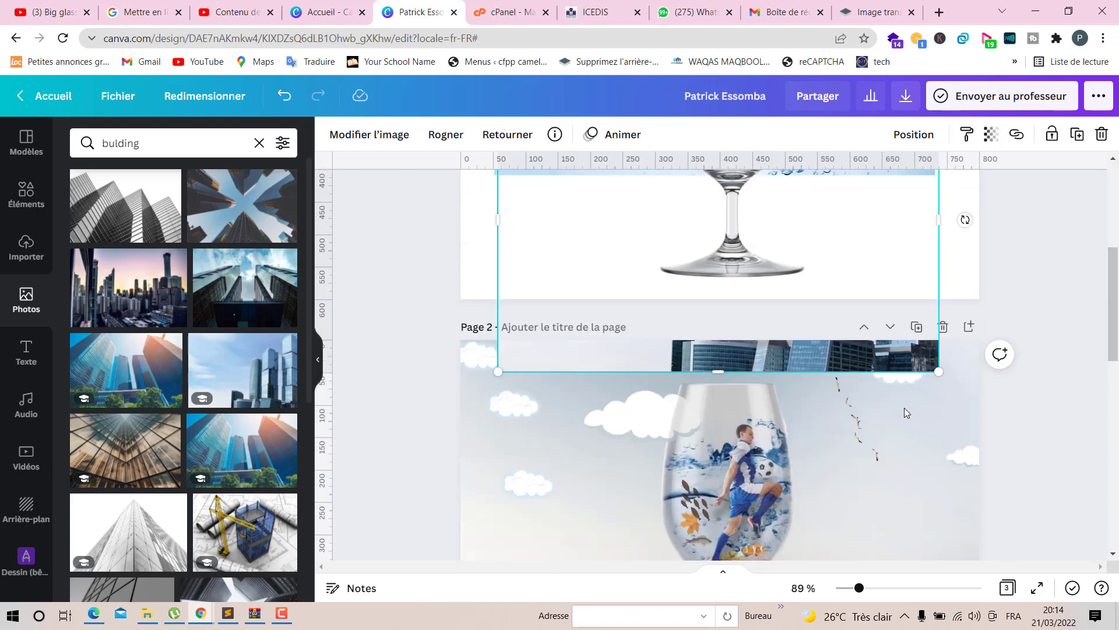
left_click_drag(876, 290, 899, 594)
scroll(644, 298, "down", 4)
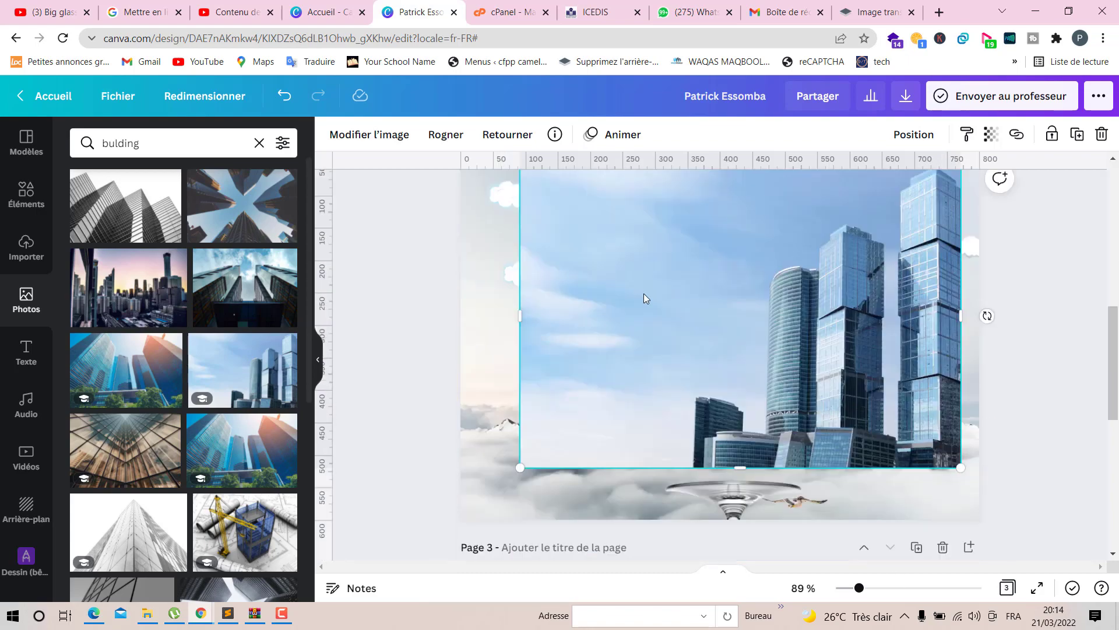
- Remove the skyscraper photo's background with the Background Remover
left_click(350, 140)
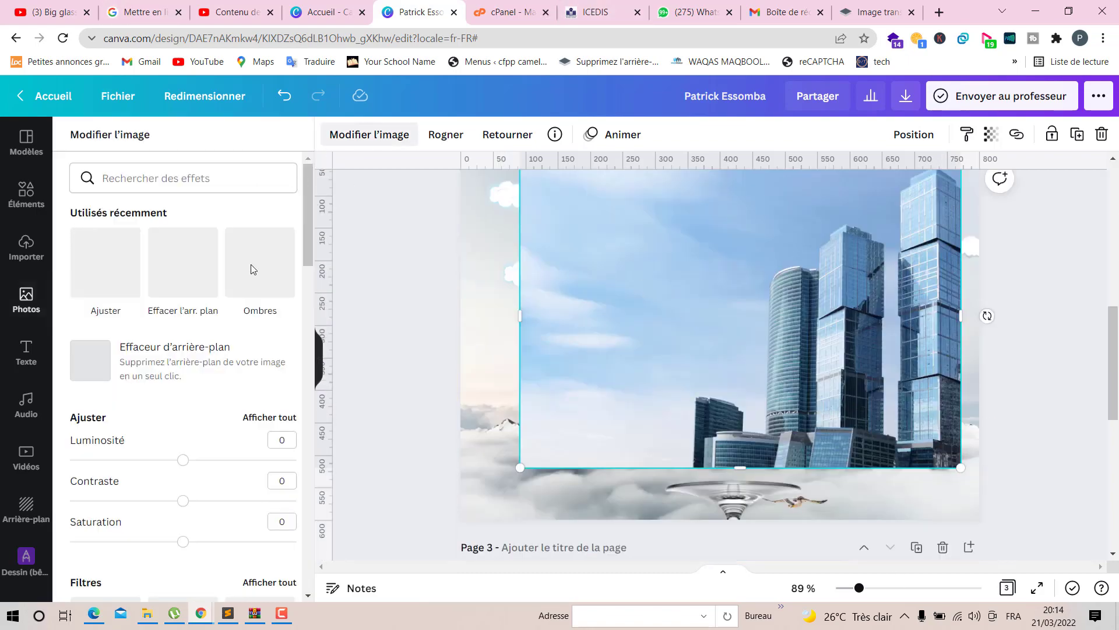
left_click(181, 380)
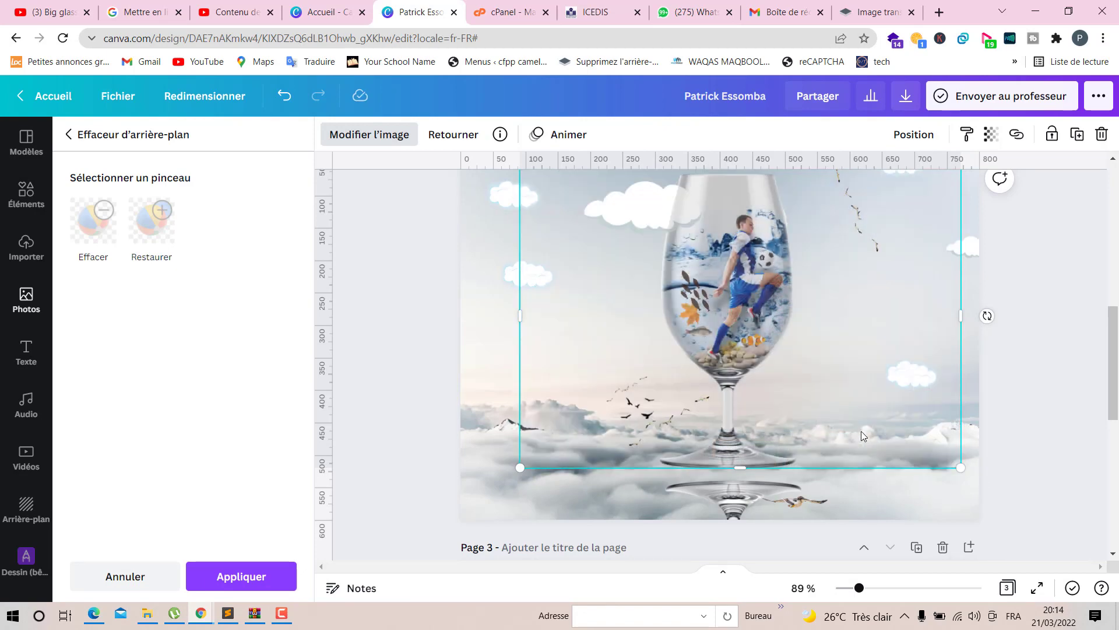
left_click_drag(869, 452, 893, 478)
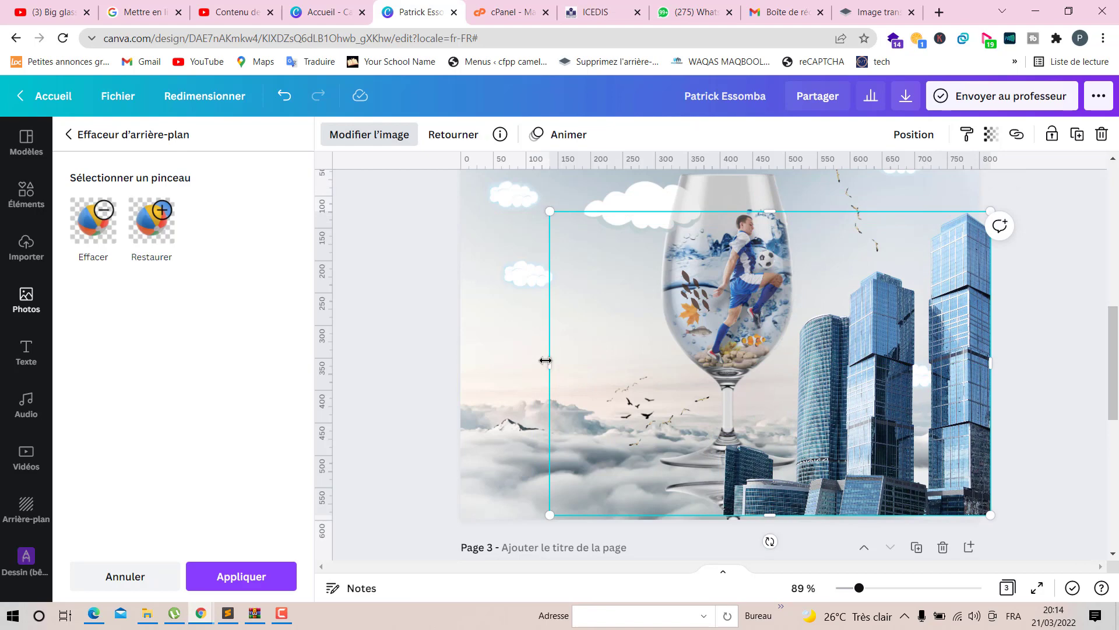
- Narrow and shrink the skyscraper cutout so the towers stand at the lower right beside the glass
left_click_drag(545, 360, 793, 522)
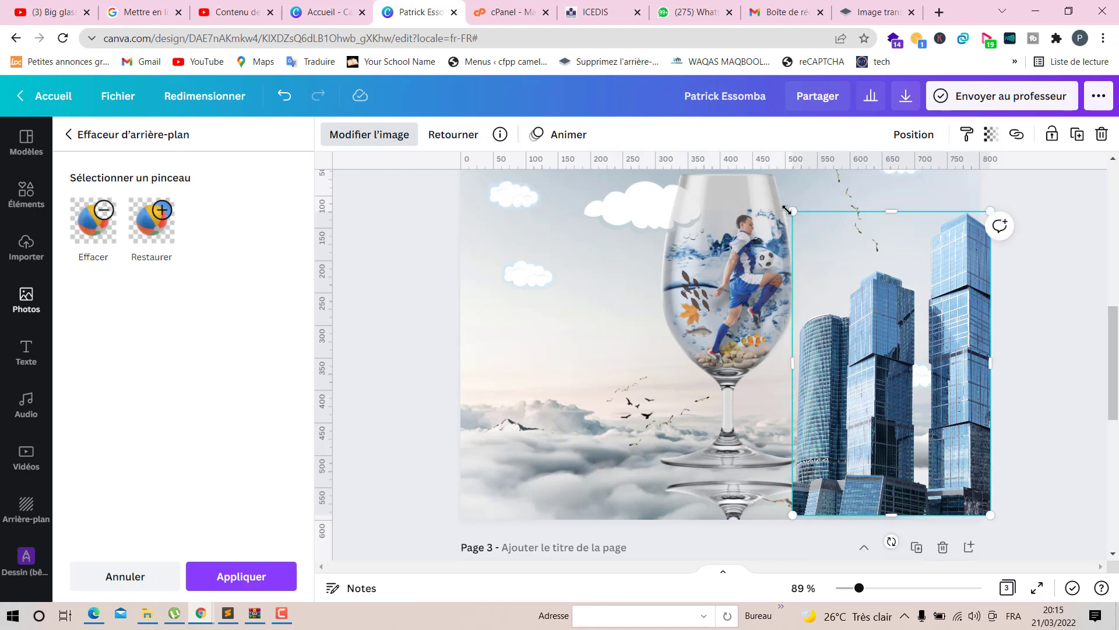
left_click_drag(793, 211, 830, 269)
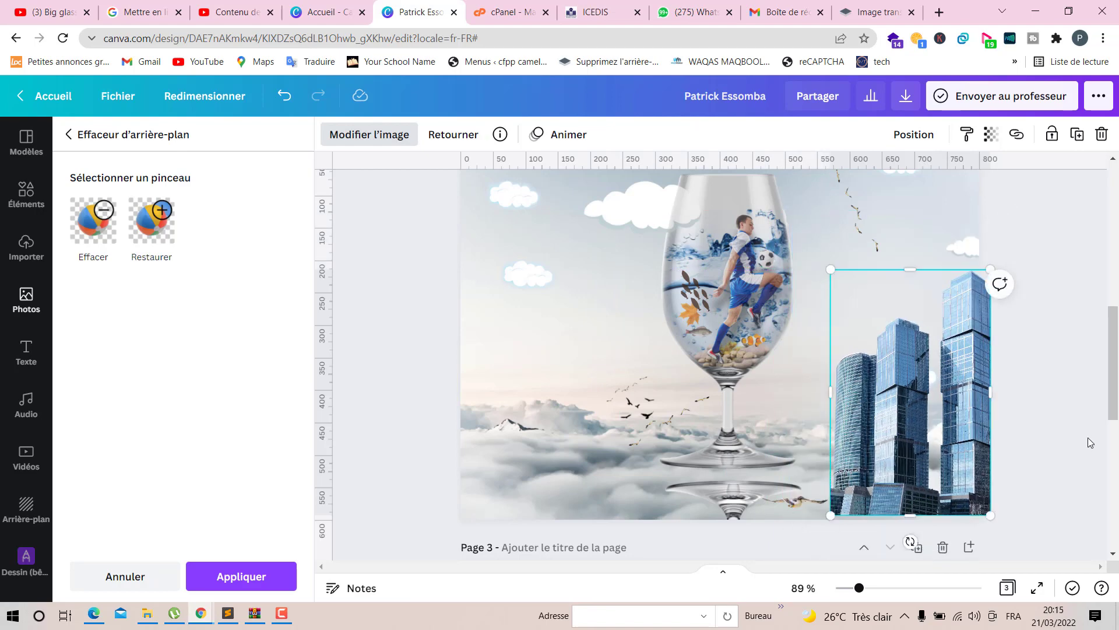
left_click(1054, 418)
left_click(951, 437)
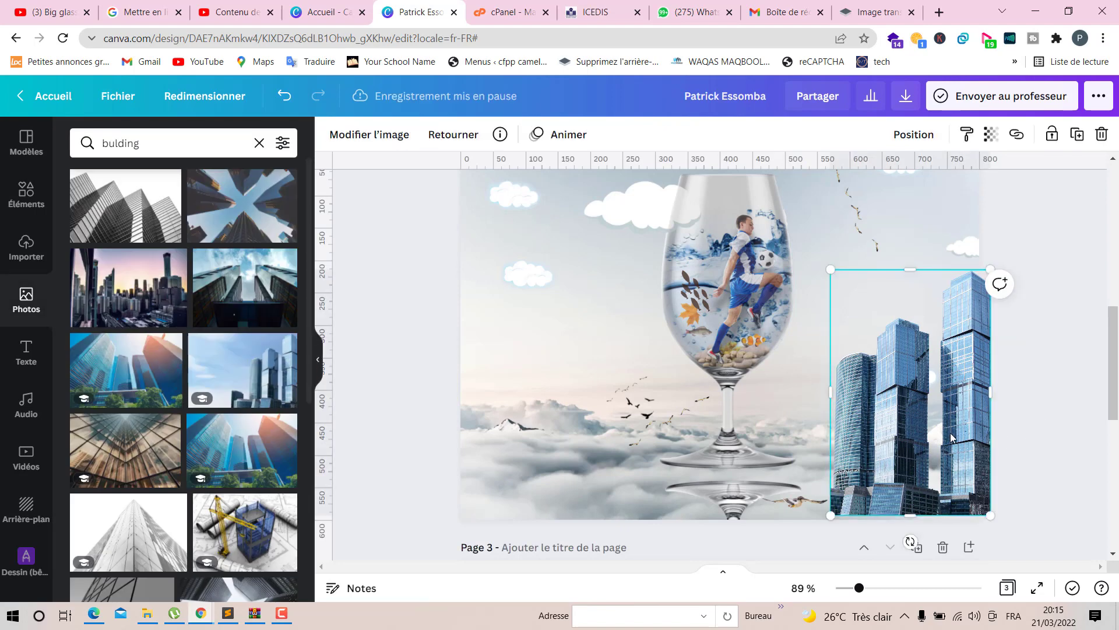
left_click(1054, 396)
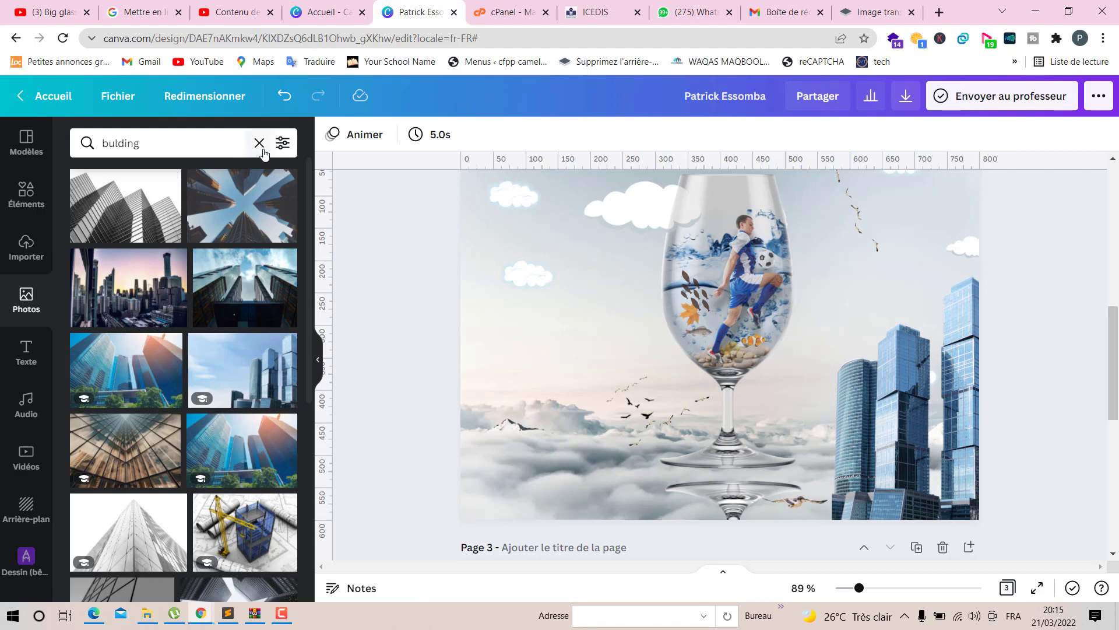
- Search the elements for blur
left_click(24, 196)
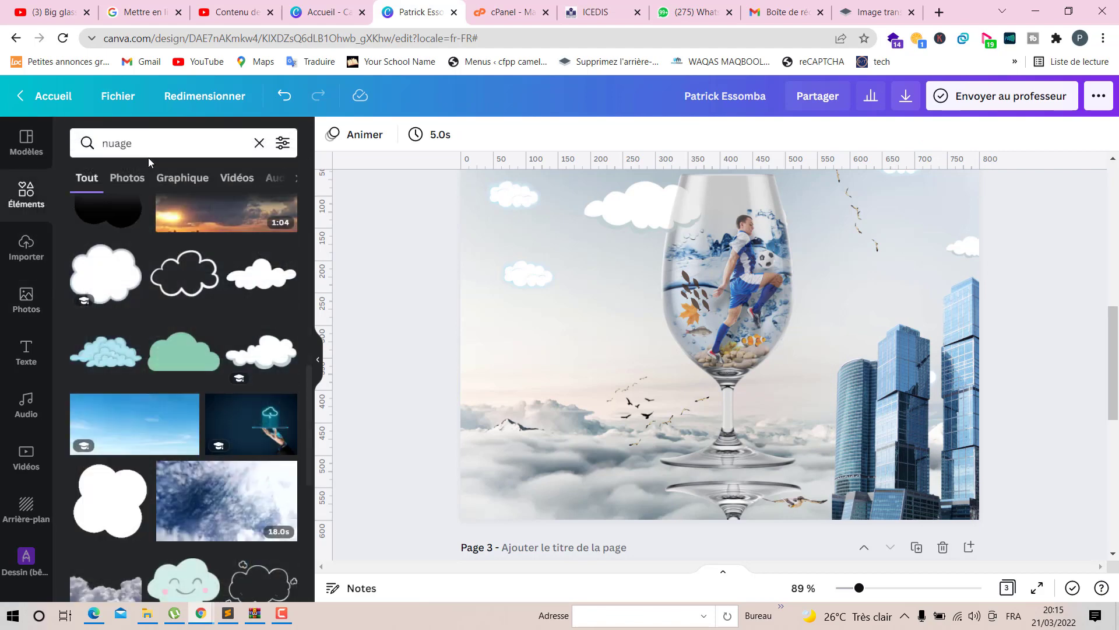
left_click(261, 151)
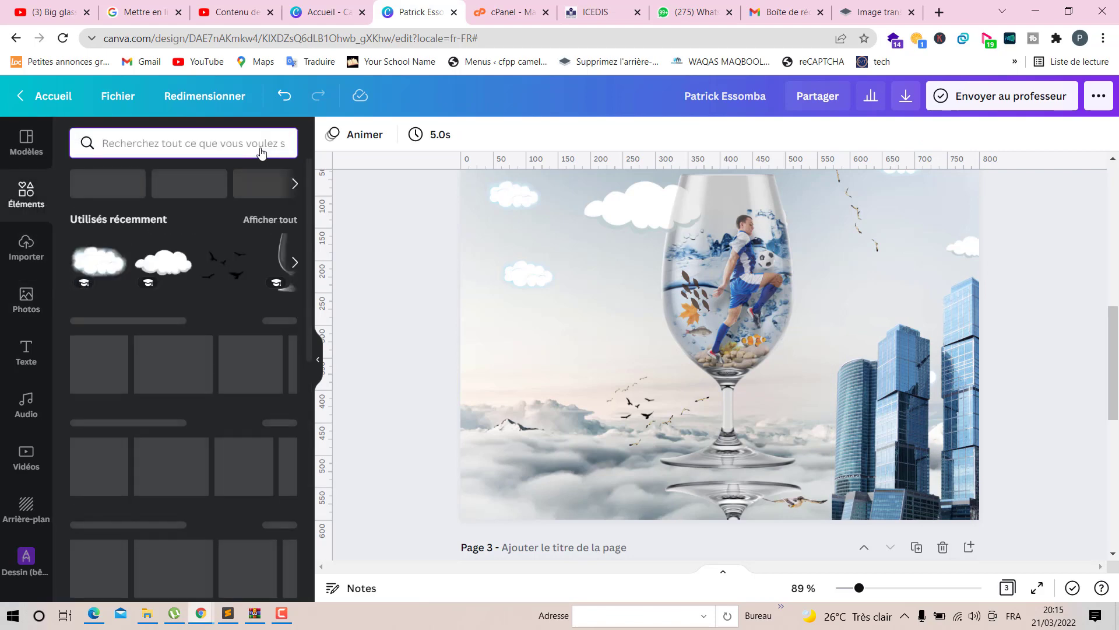
type("vblu")
key("BackSpace")
key("BackSpace")
key("BackSpace")
key("BackSpace")
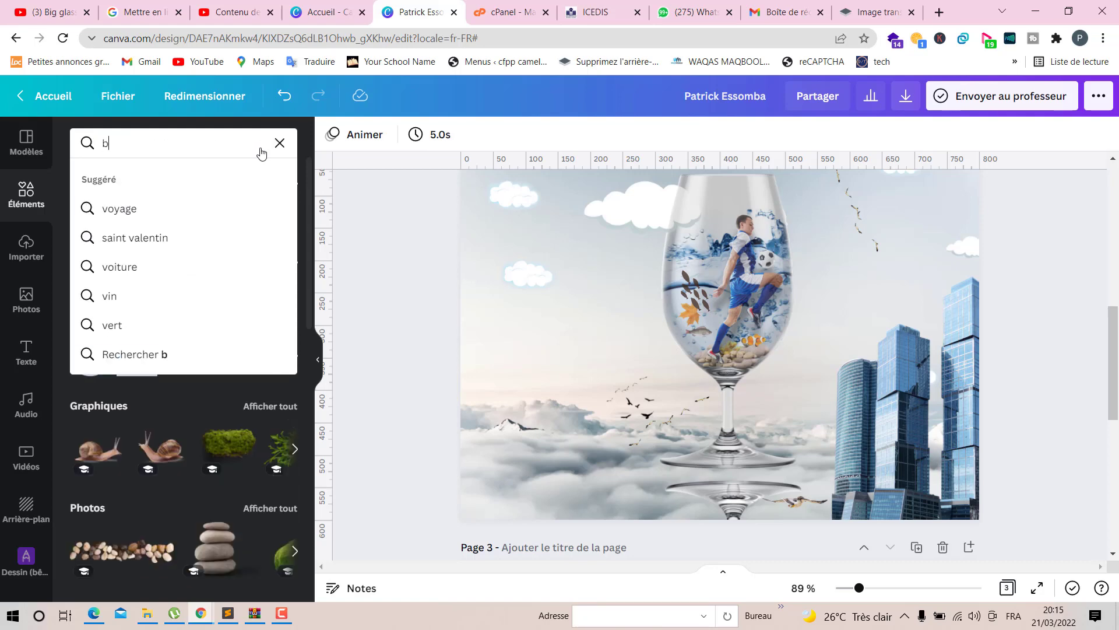
type("blur")
key("Return")
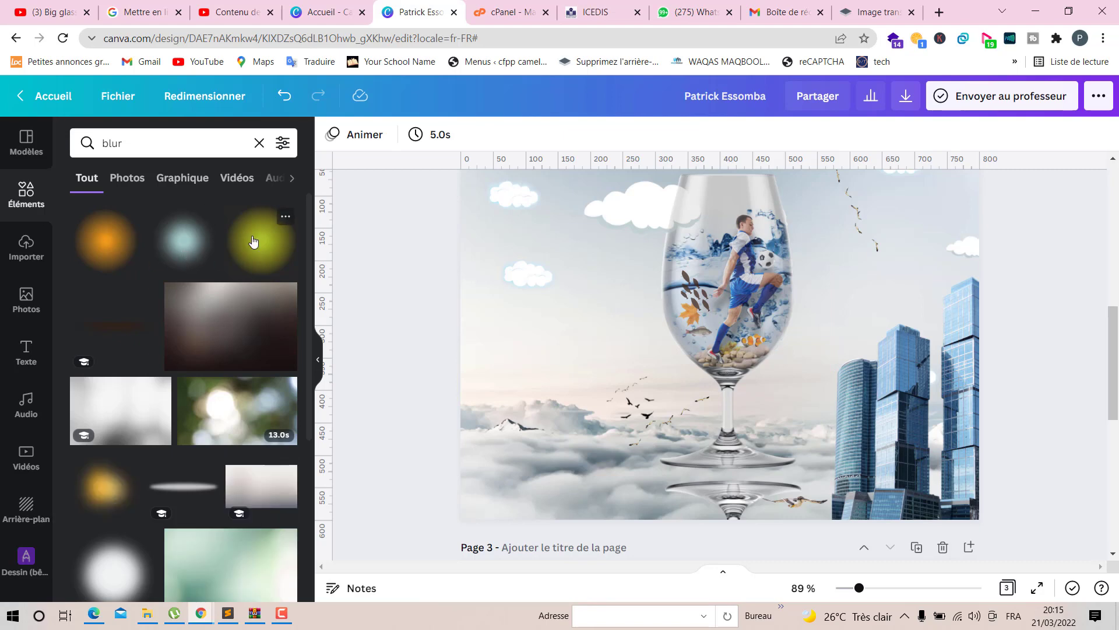
- Add the yellow blur element at the base of the skyscrapers and set all three of its colours to white
left_click(280, 248)
left_click_drag(699, 245, 869, 508)
left_click(332, 134)
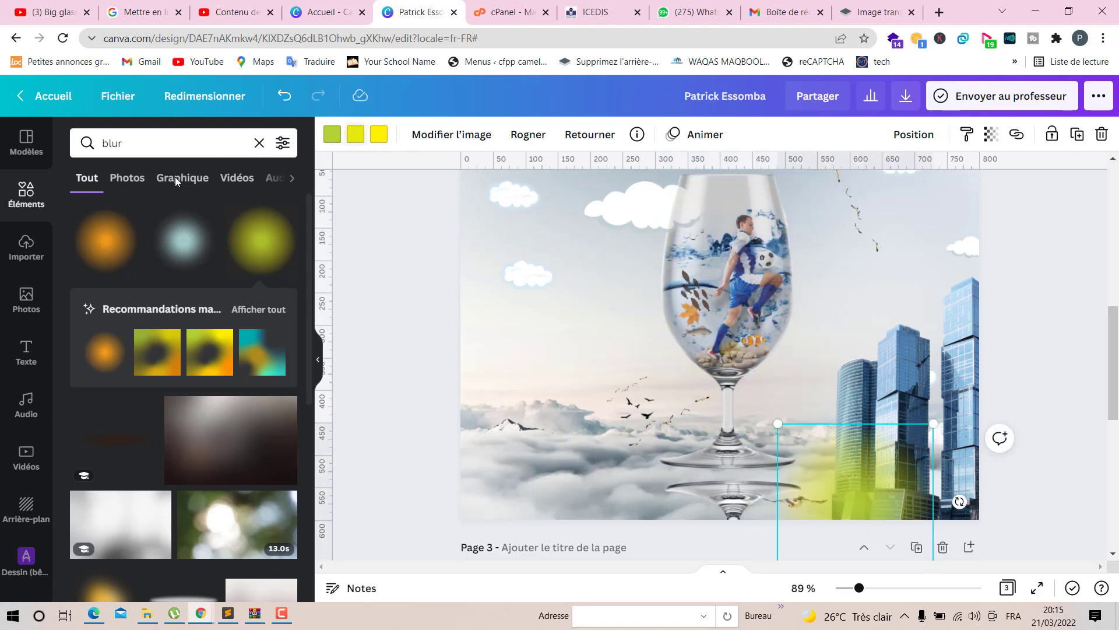
left_click(167, 338)
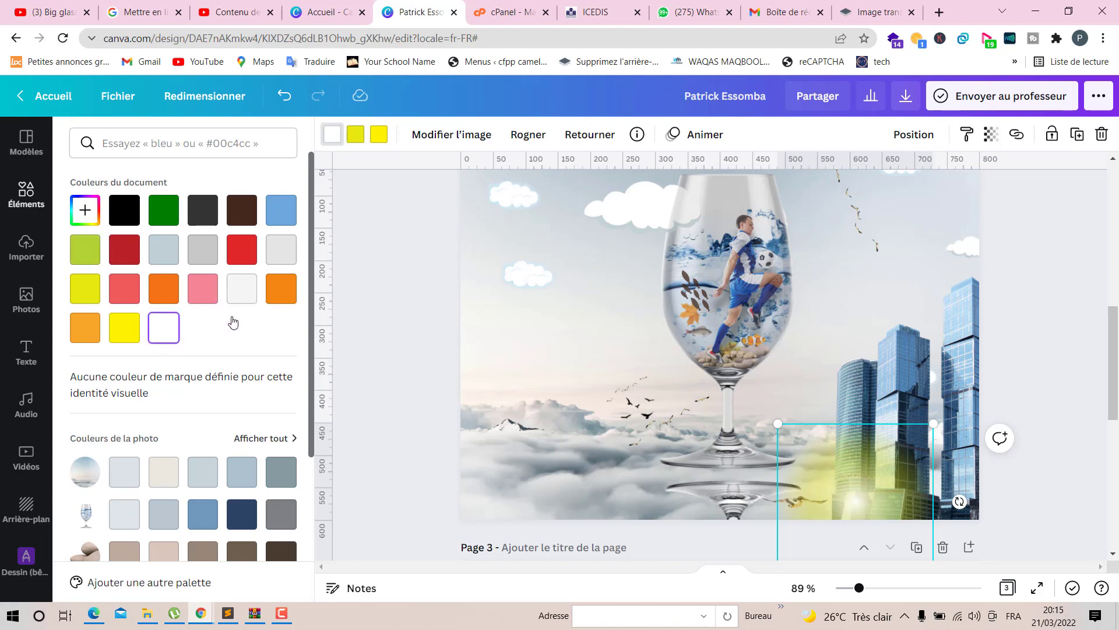
left_click(355, 134)
left_click(164, 328)
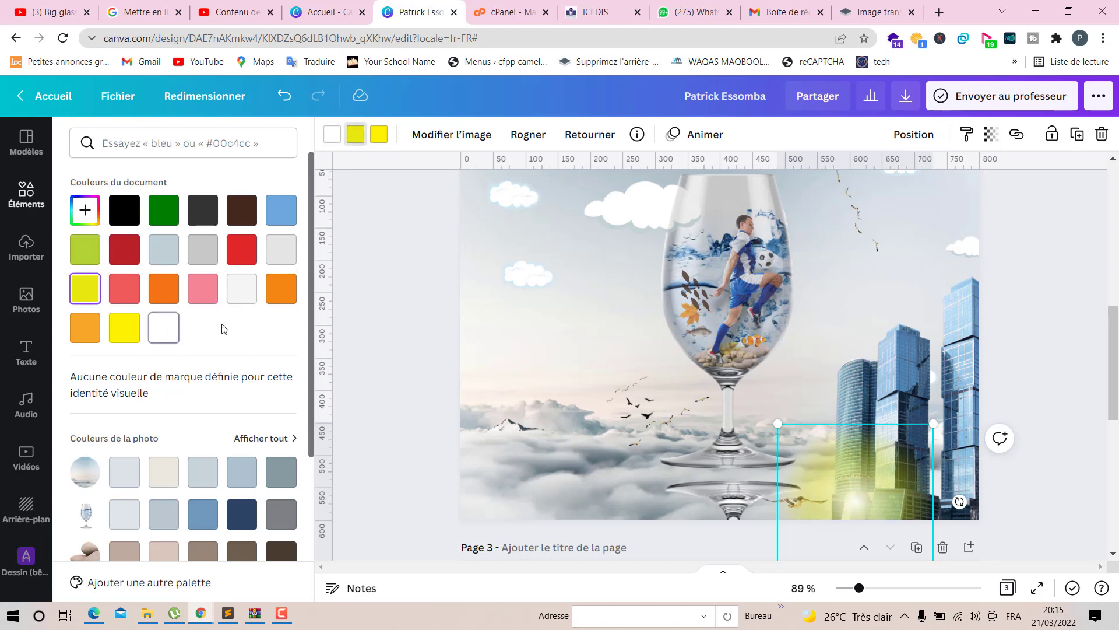
left_click(379, 134)
left_click(164, 328)
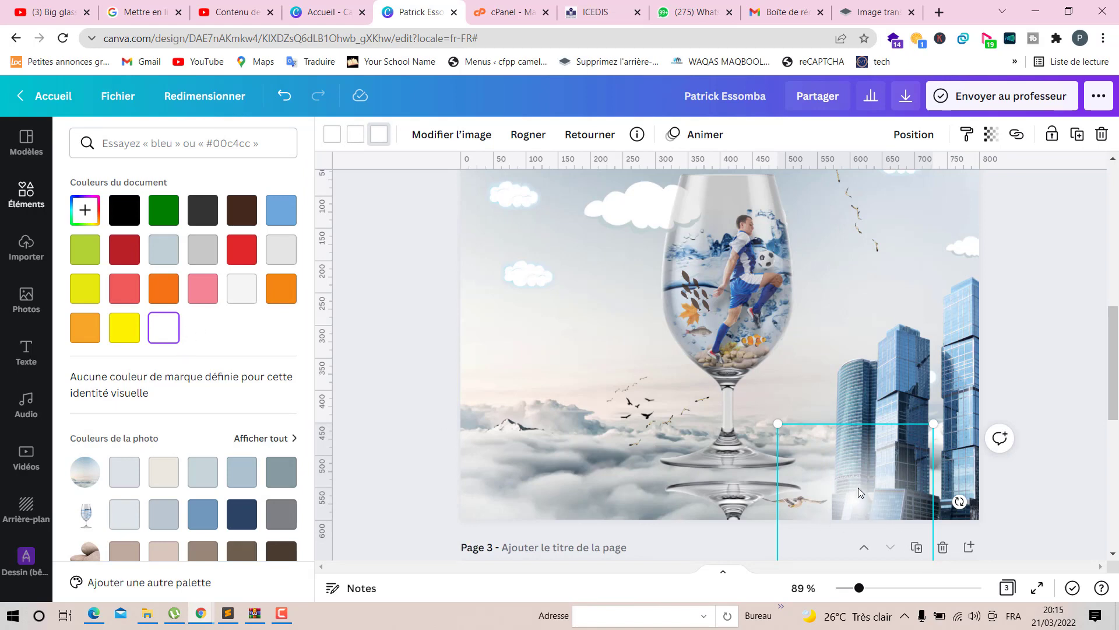
- Move the blur into the page's lower right corner and change its three colours to light grey
left_click_drag(857, 491, 950, 519)
left_click(378, 135)
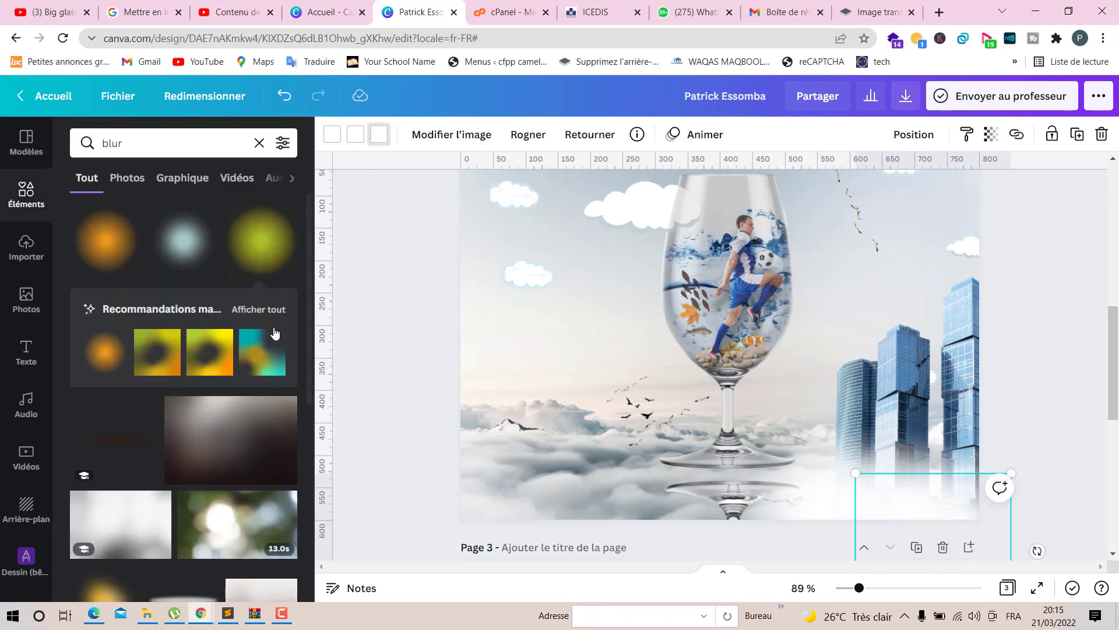
left_click(378, 135)
left_click(242, 249)
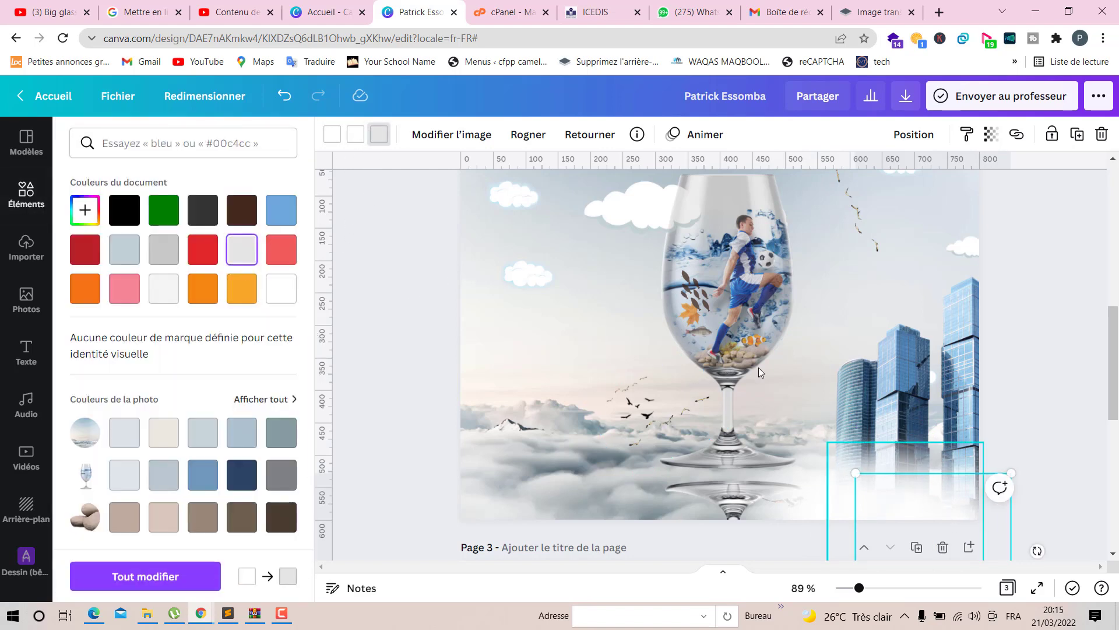
left_click(355, 135)
left_click(247, 253)
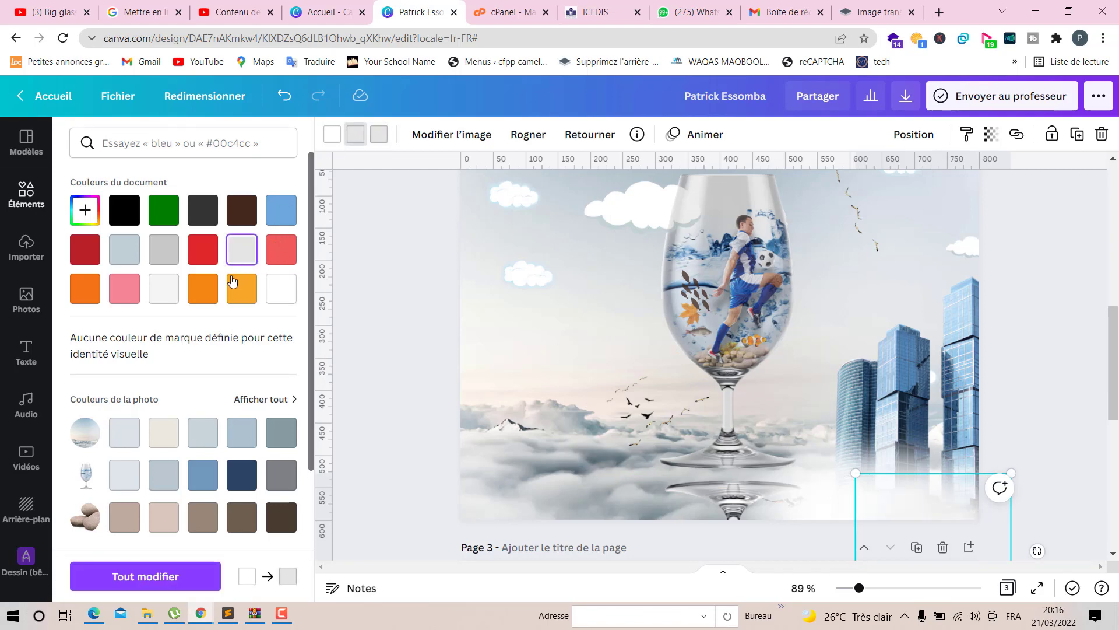
left_click(333, 138)
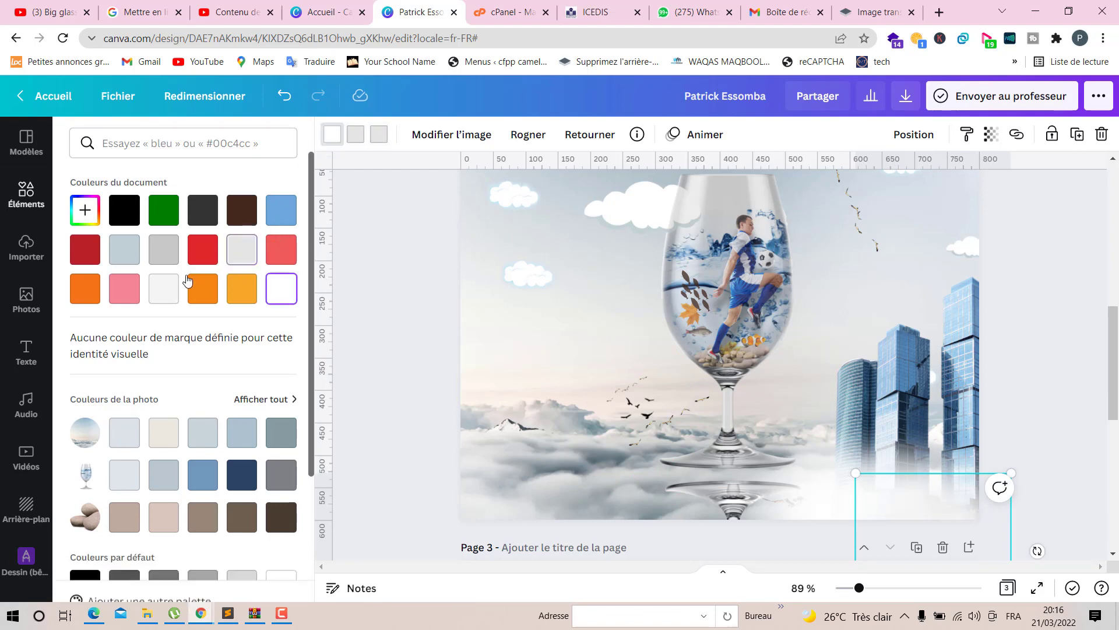
left_click(1049, 396)
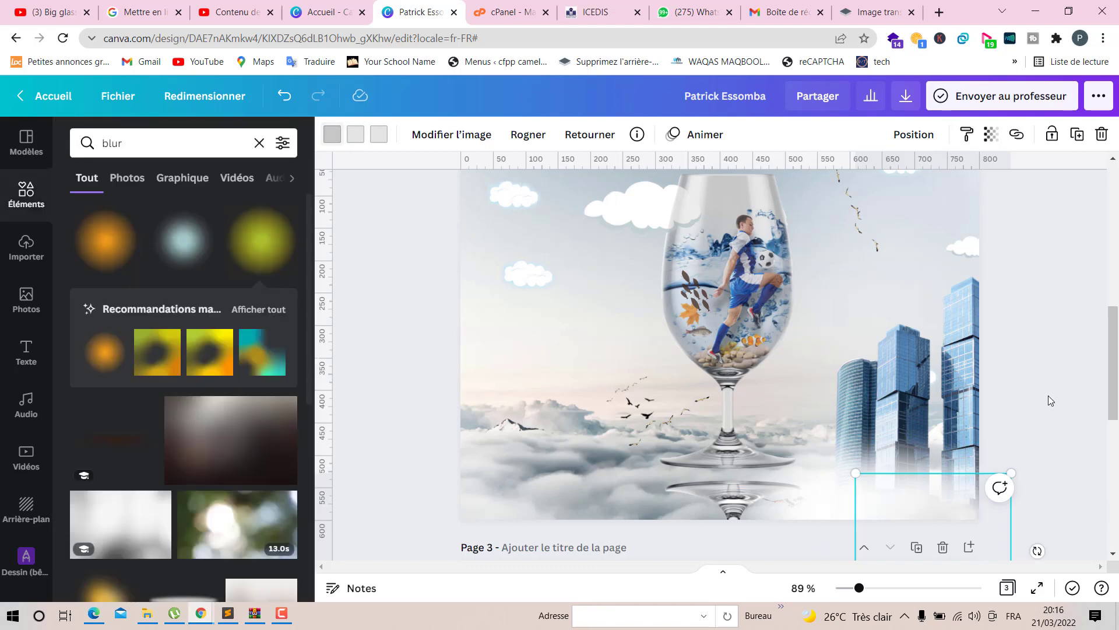
- Compare the composite on page 2 with the finished design on the following page
scroll(716, 401, "up", 1)
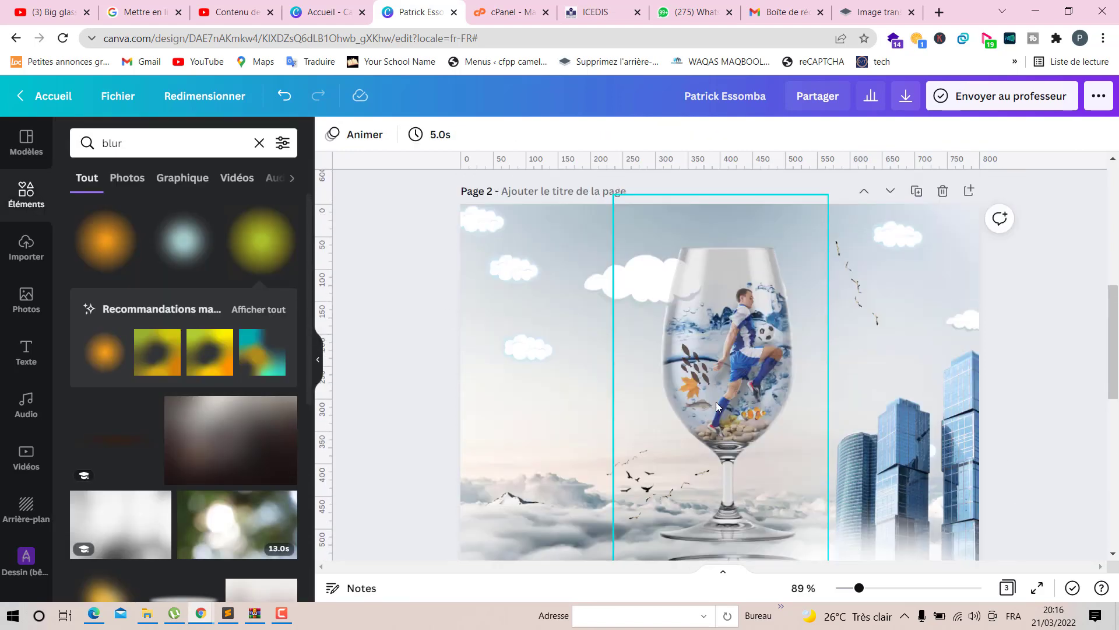
scroll(716, 401, "down", 2)
scroll(716, 401, "down", 1)
scroll(716, 401, "up", 3)
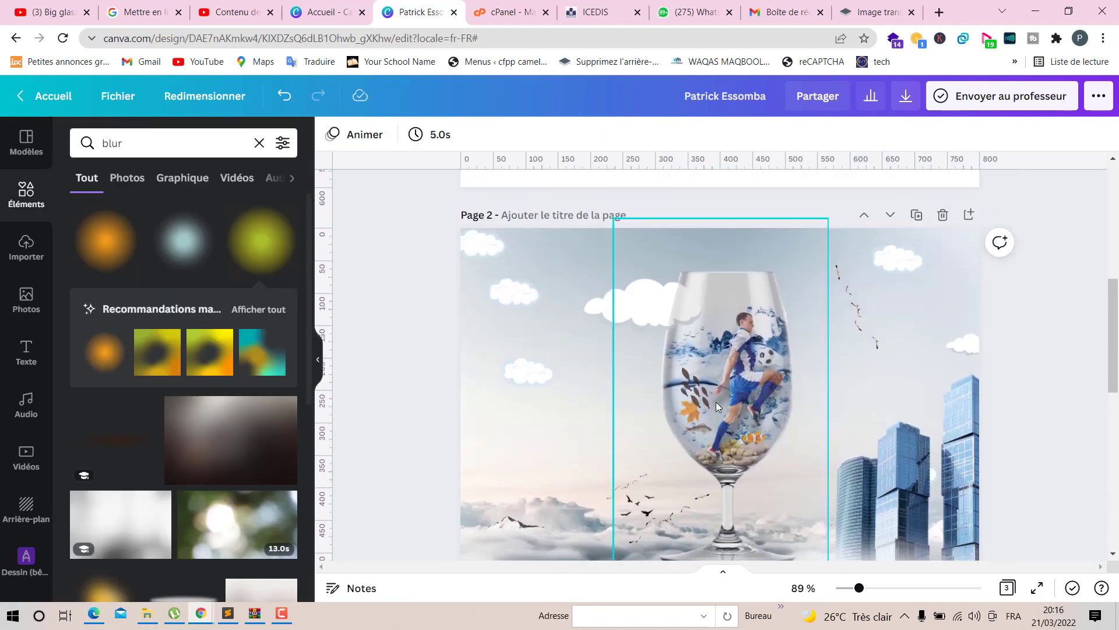
scroll(715, 402, "down", 2)
scroll(715, 401, "down", 5)
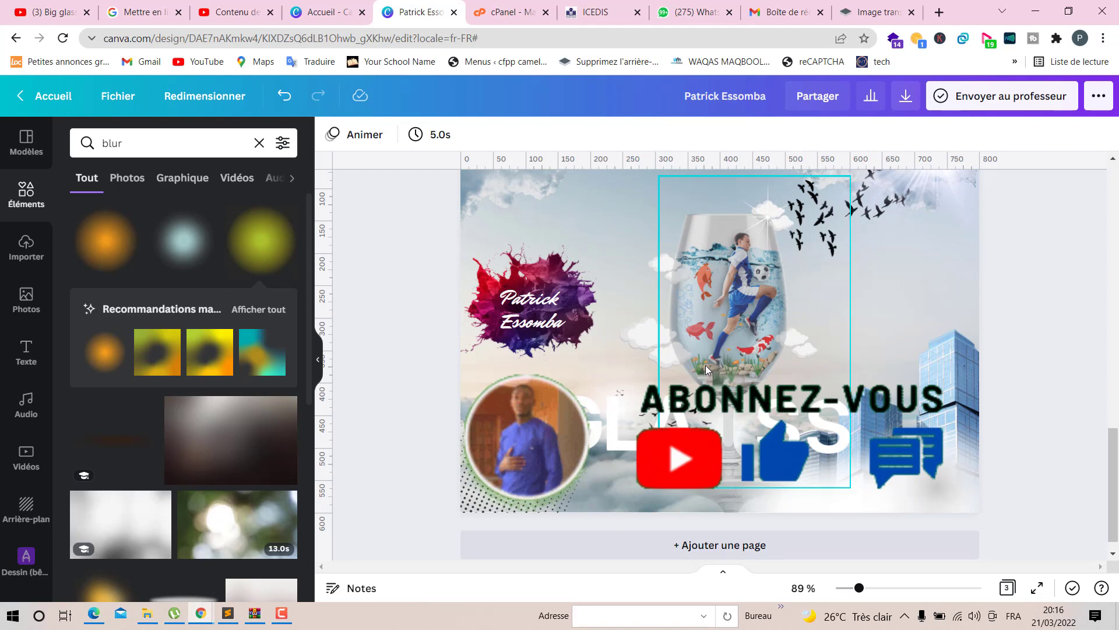
scroll(705, 365, "up", 1)
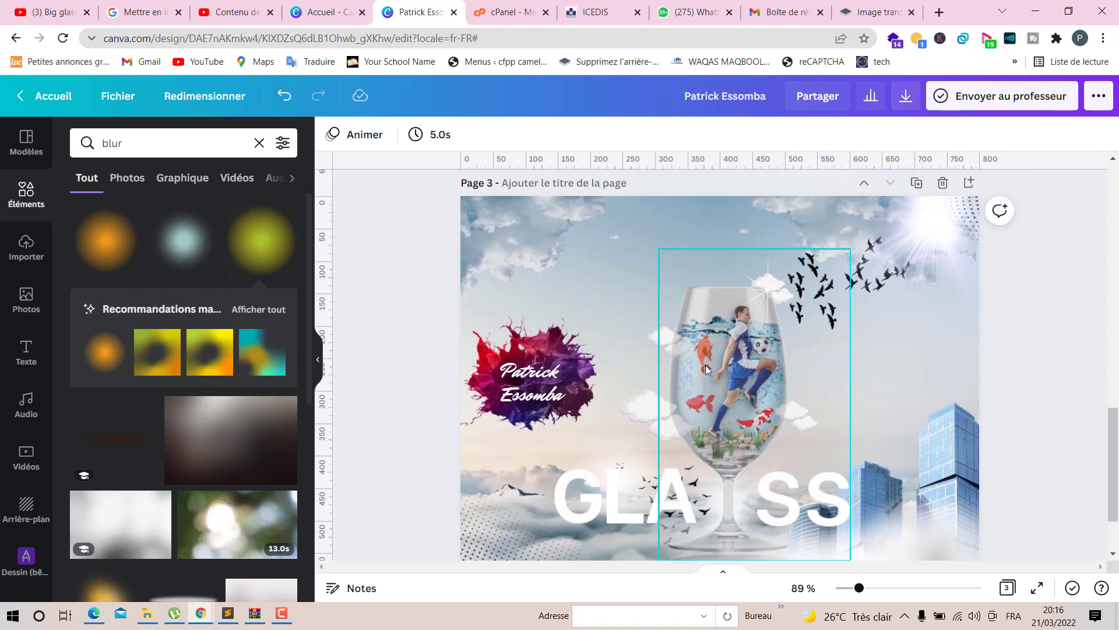